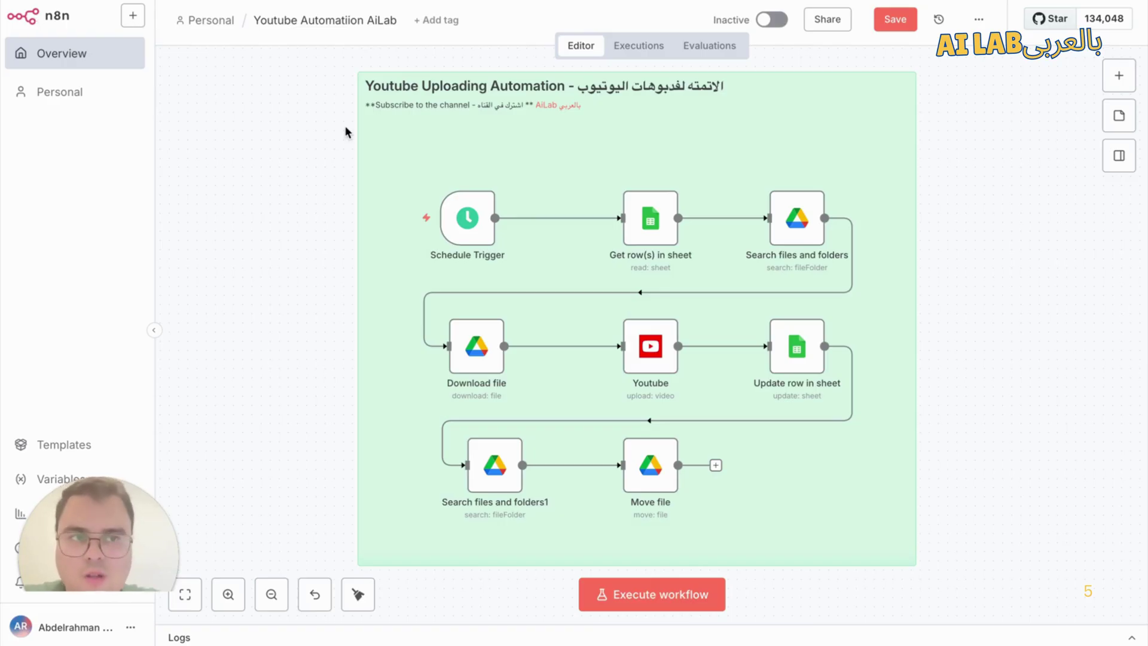
# Step: Start a new blank workflow, leaving the old one without saving
pyautogui.click(133, 21)
pyautogui.click(171, 59)
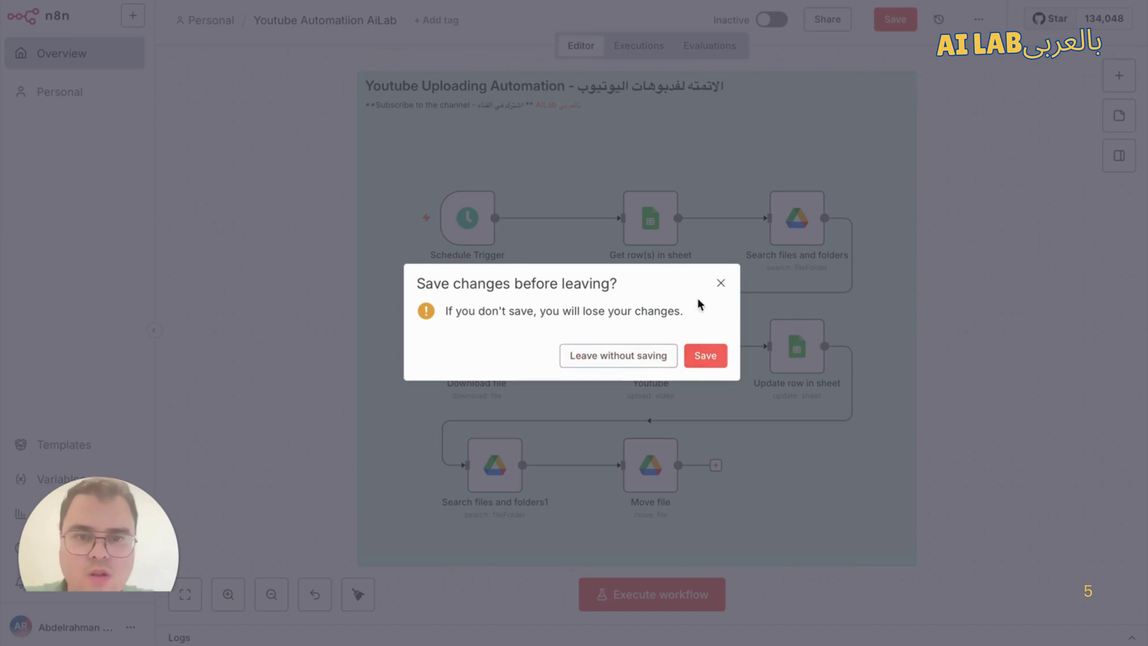
pyautogui.click(640, 359)
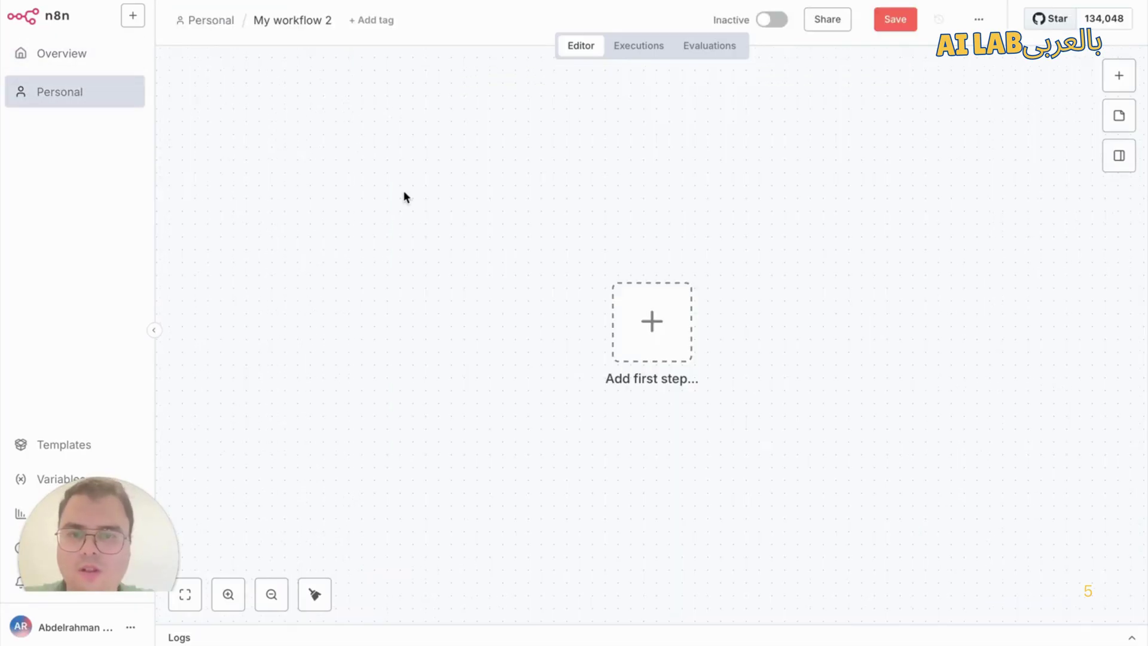
pyautogui.scroll(-1, 753, 269)
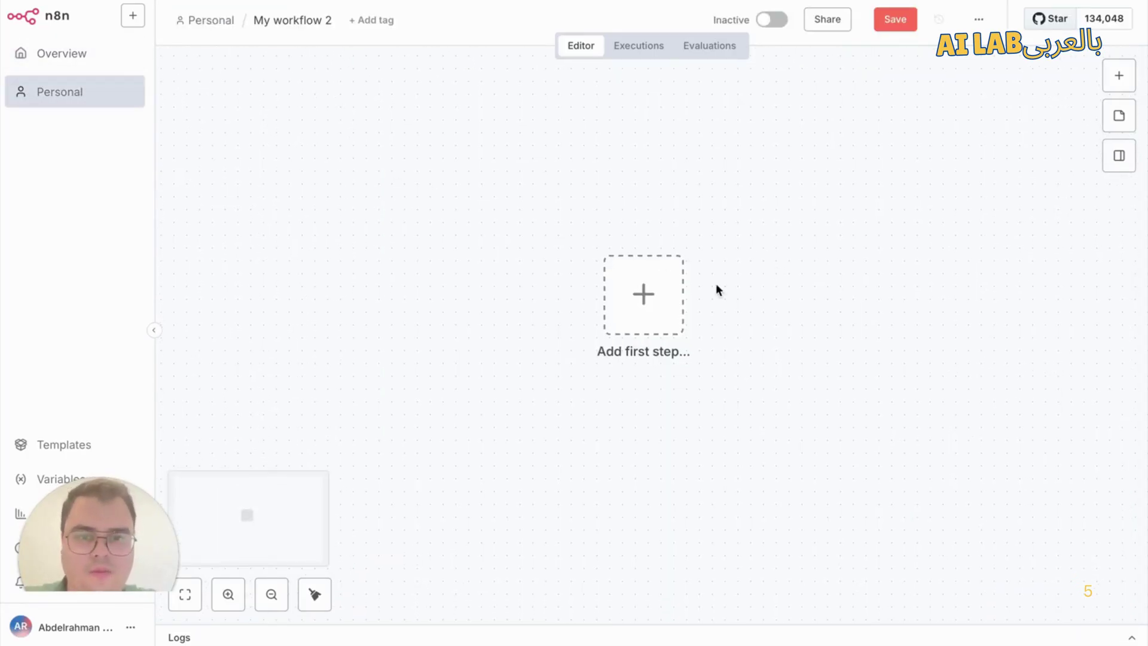
# Step: Search 'sche' for the first step and add the Schedule Trigger
pyautogui.click(650, 312)
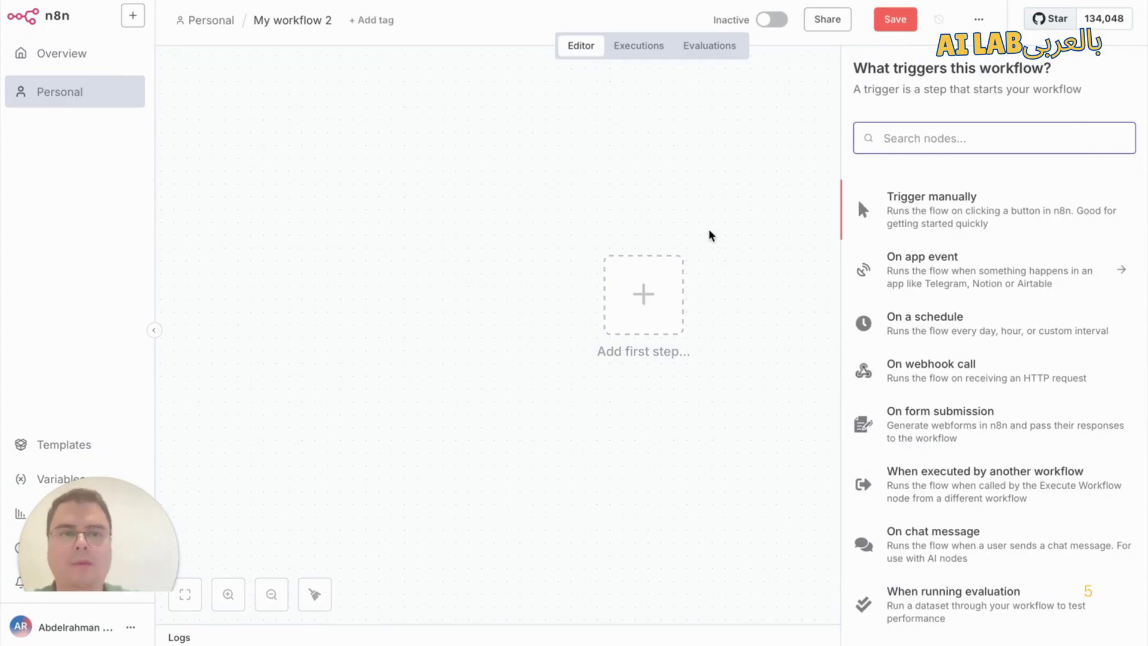
pyautogui.write('shc')
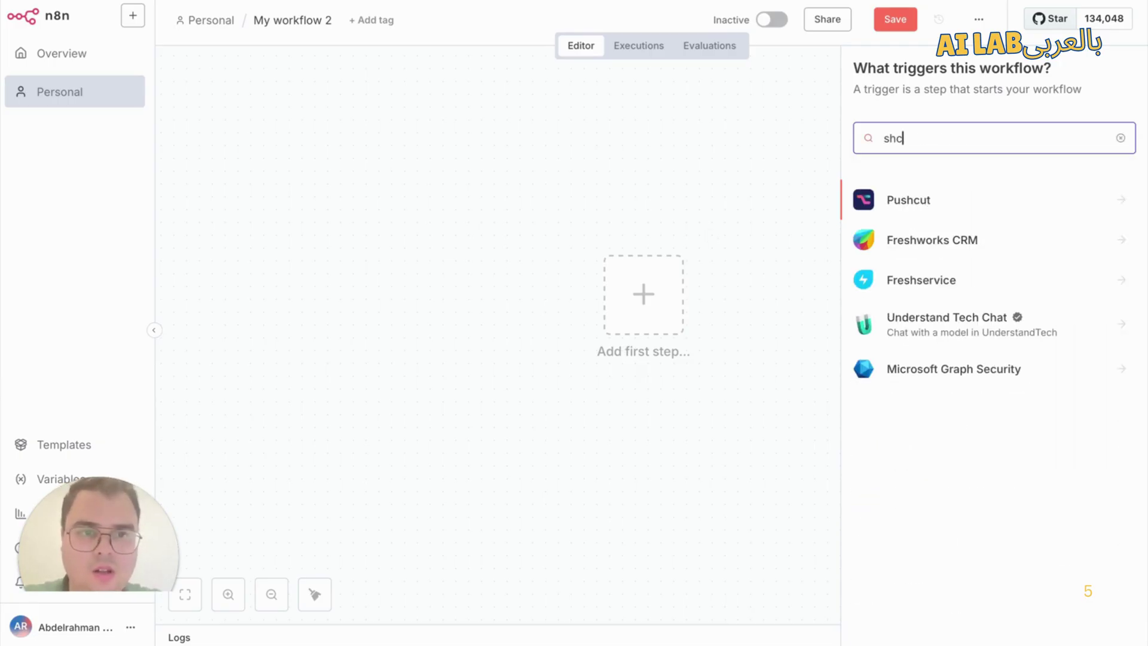
pyautogui.press('BackSpace')
pyautogui.press('BackSpace')
pyautogui.write('che')
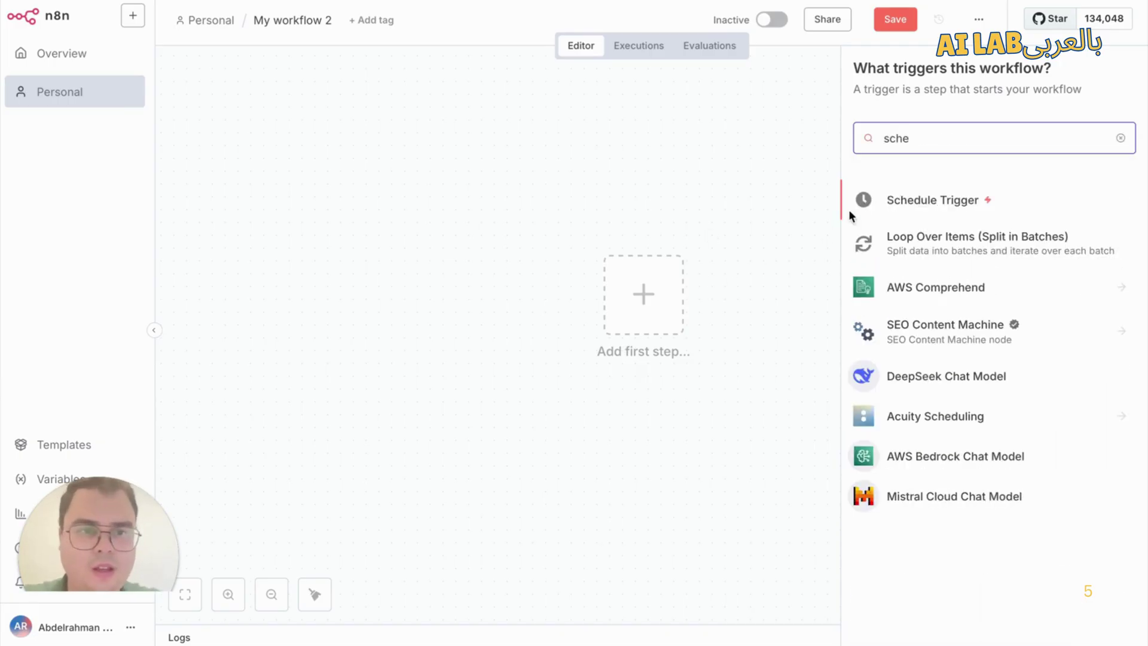
pyautogui.click(935, 199)
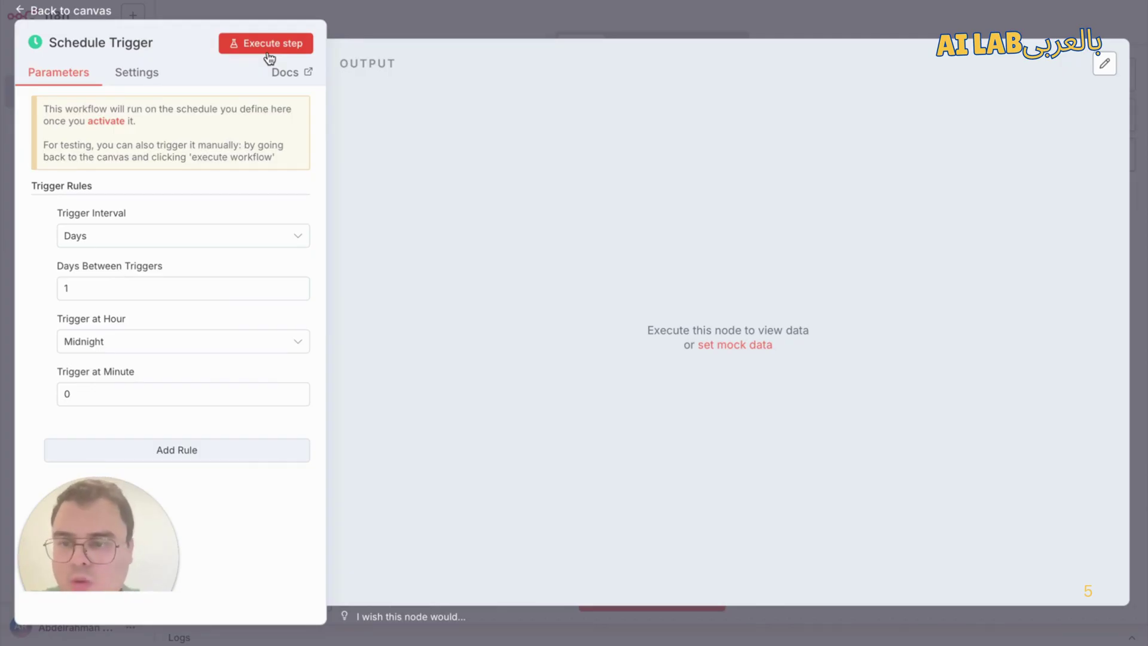
# Step: Keep the Schedule Trigger interval at Days (every 1 day, midnight, minute 0) and return to the canvas
pyautogui.click(225, 240)
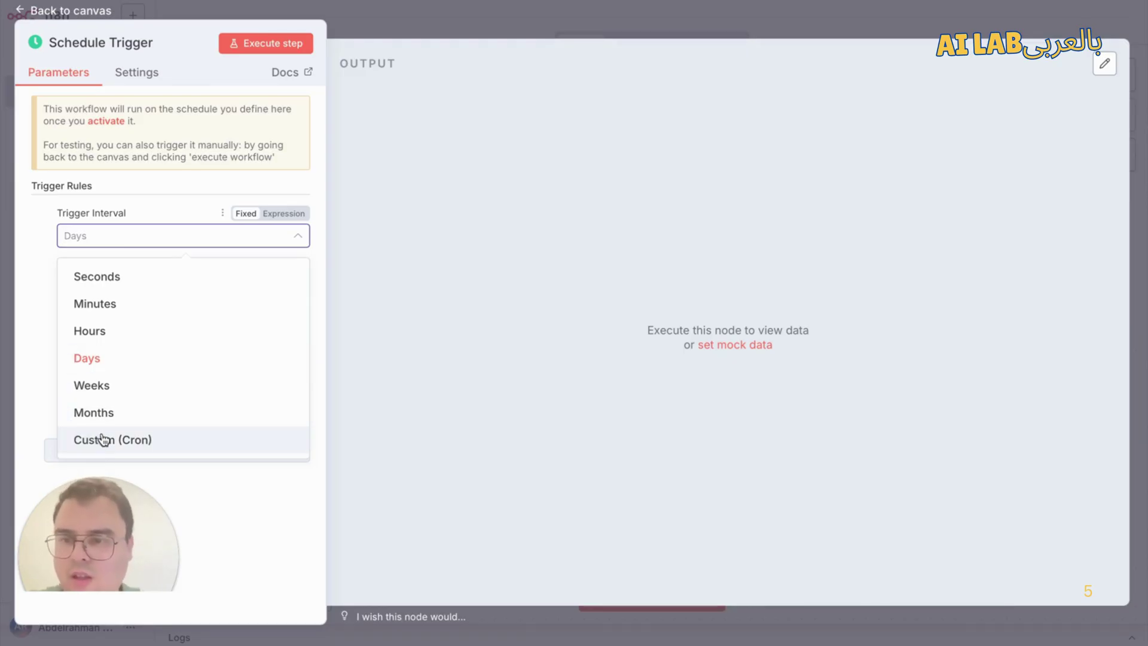
pyautogui.click(48, 404)
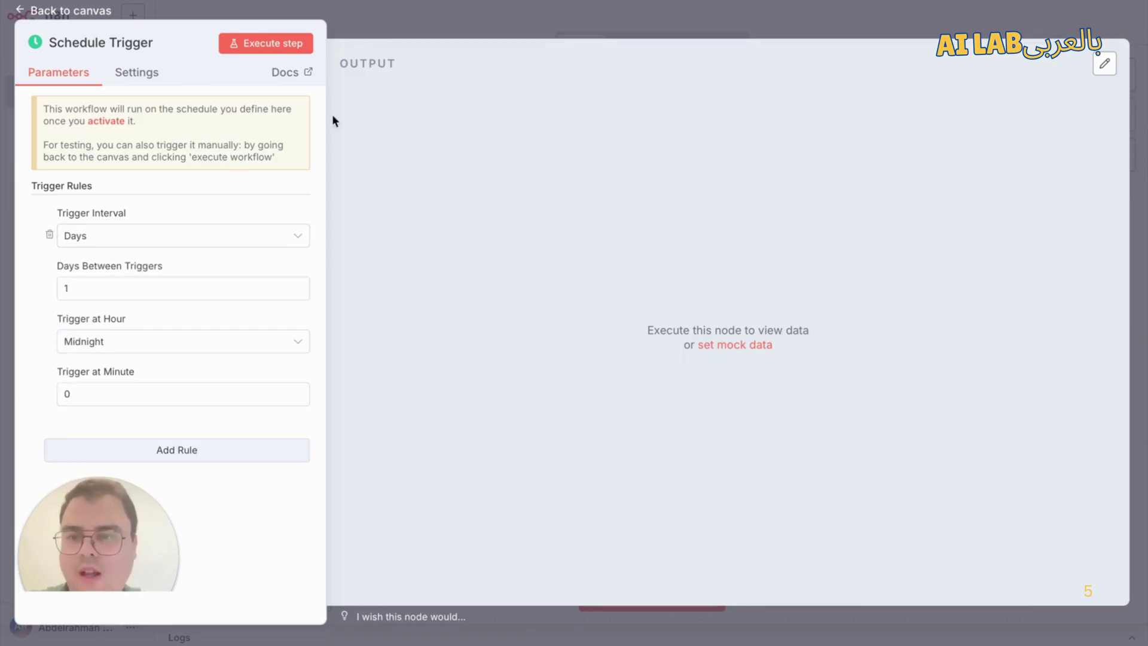
pyautogui.click(411, 26)
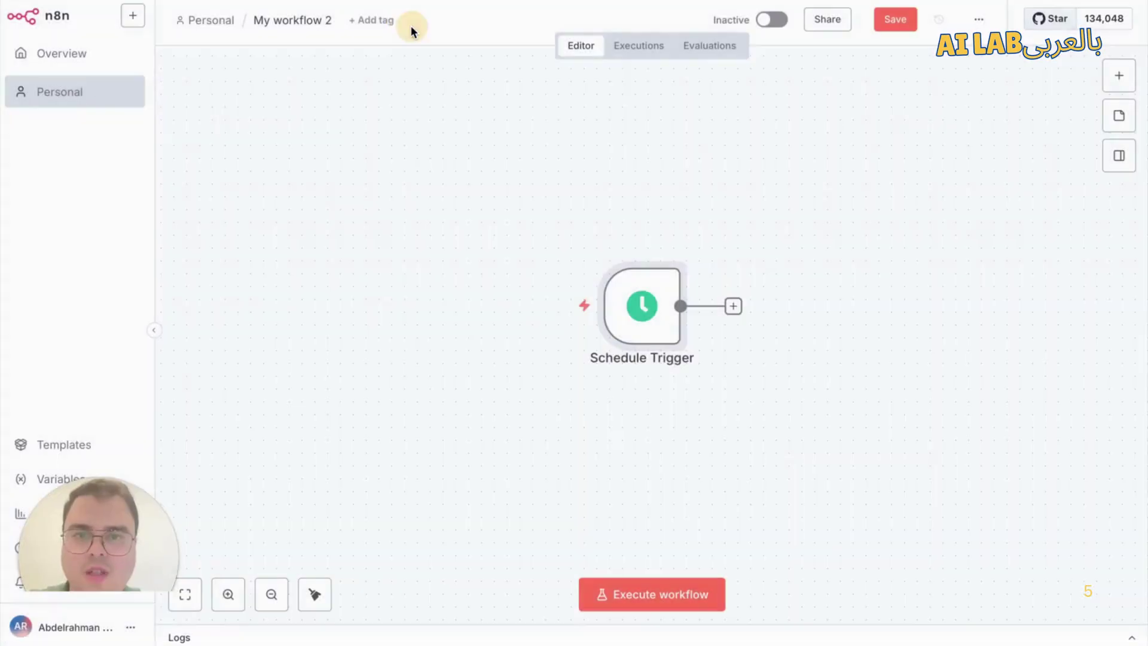
# Step: Move the trigger aside and add a Google Sheets 'Get row(s) in sheet' node after it
pyautogui.moveTo(645, 310); pyautogui.dragTo(494, 236)
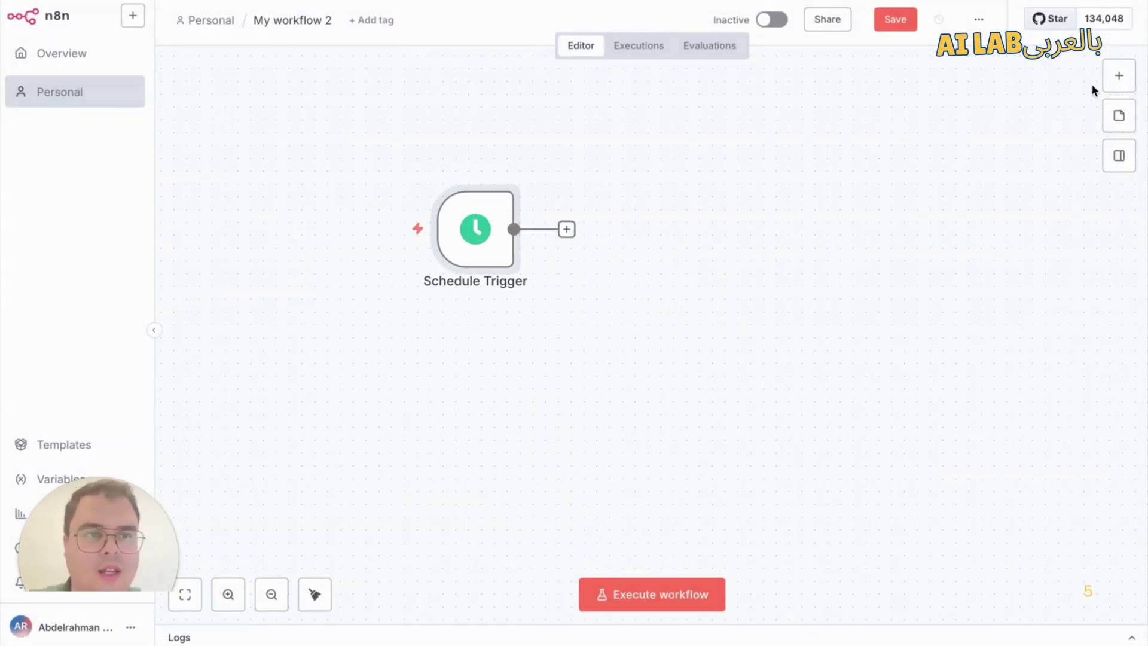
pyautogui.click(1114, 80)
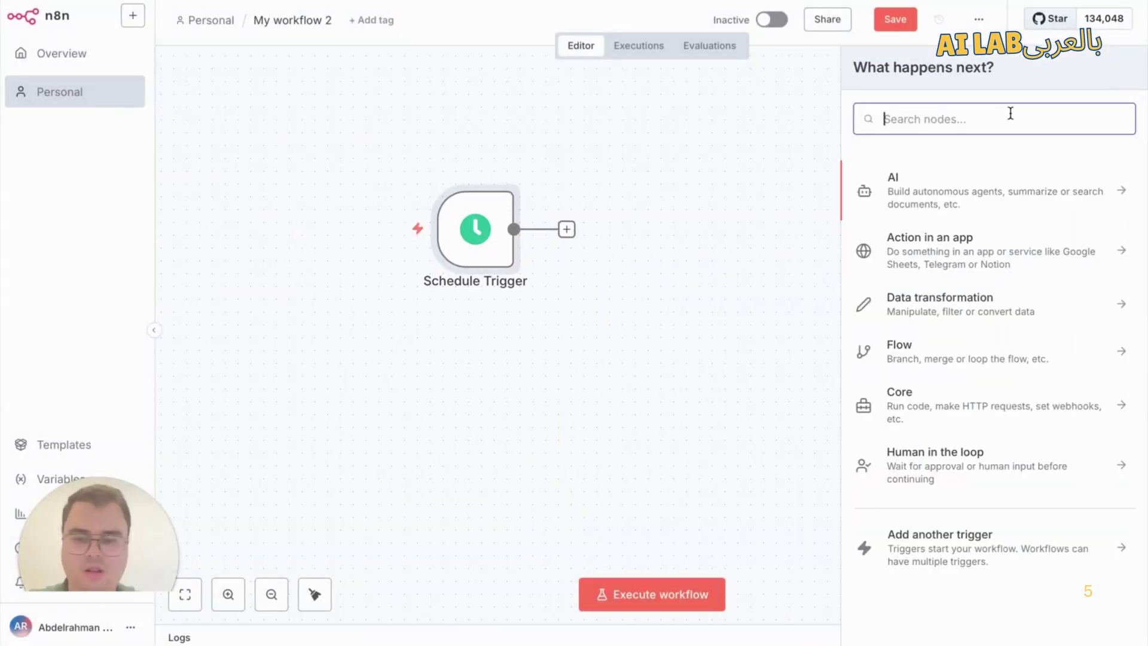
pyautogui.write('goog')
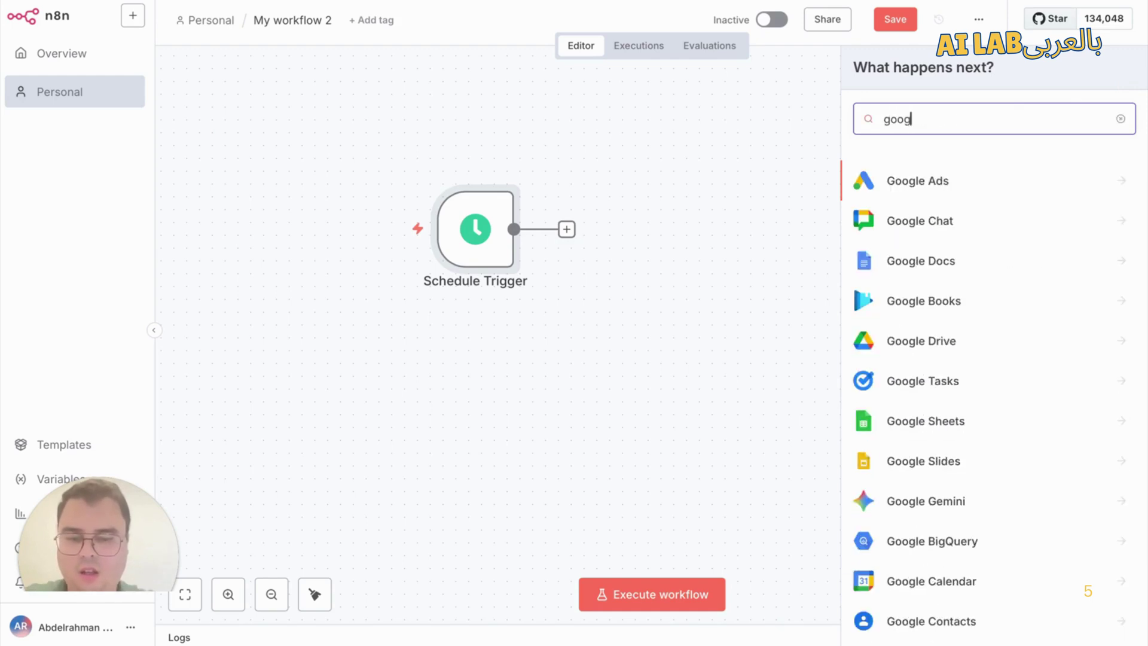
pyautogui.write('le shee')
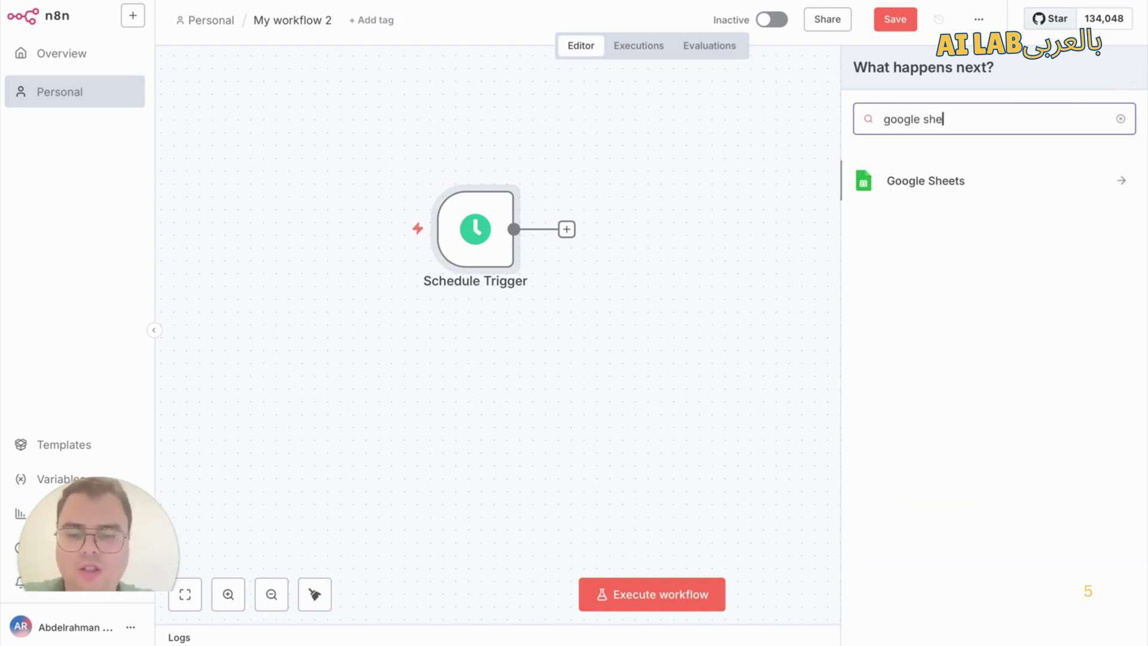
pyautogui.click(978, 196)
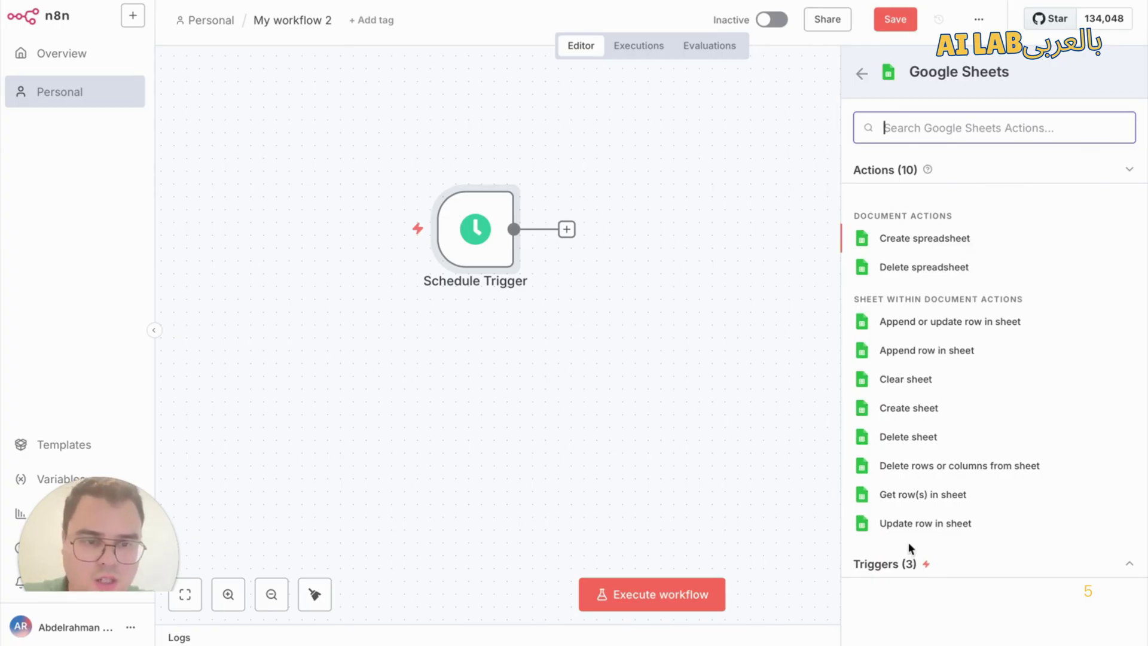
pyautogui.click(925, 496)
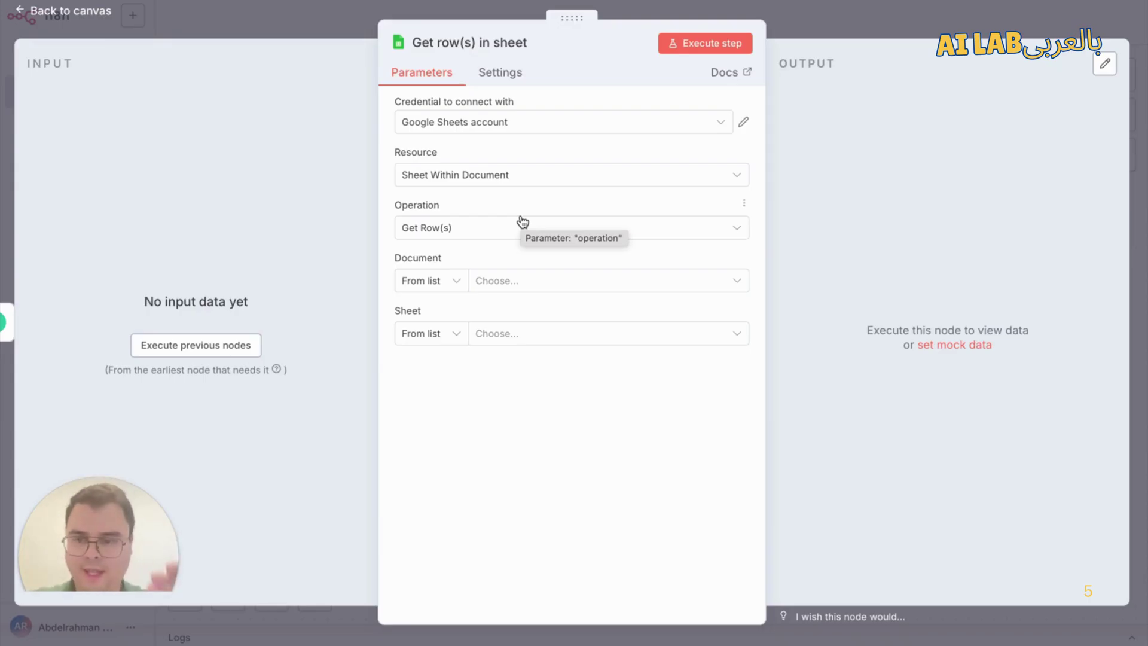
# Step: Use the Google Sheets account credential, Sheet Within Document resource, and Document By ID
pyautogui.click(507, 128)
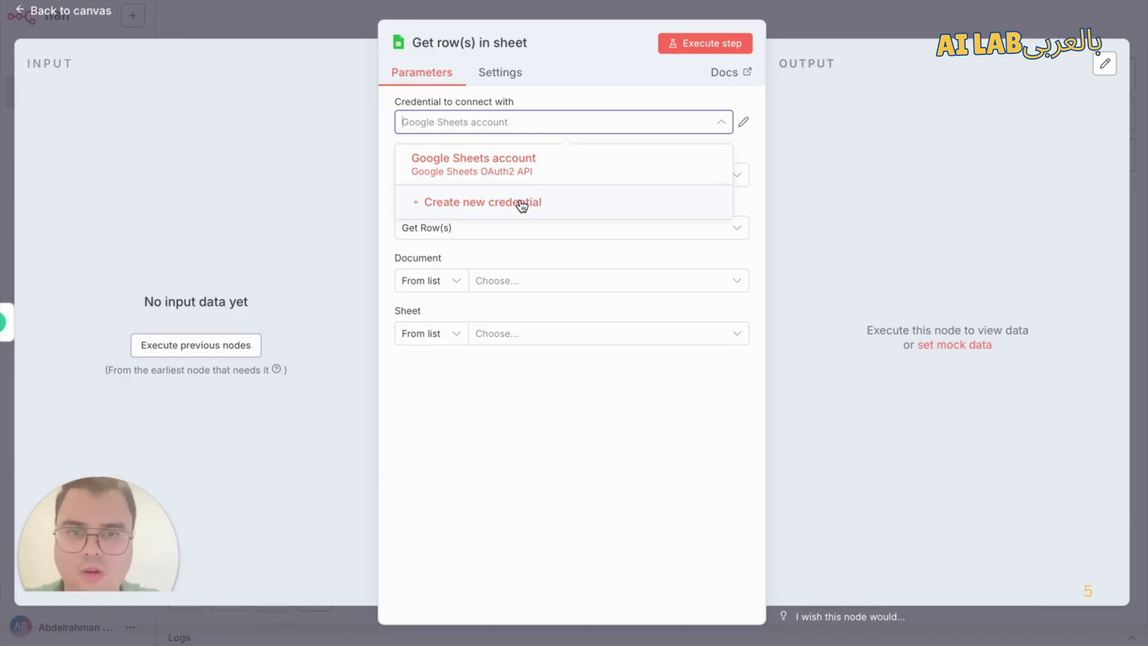
pyautogui.click(492, 166)
pyautogui.click(474, 183)
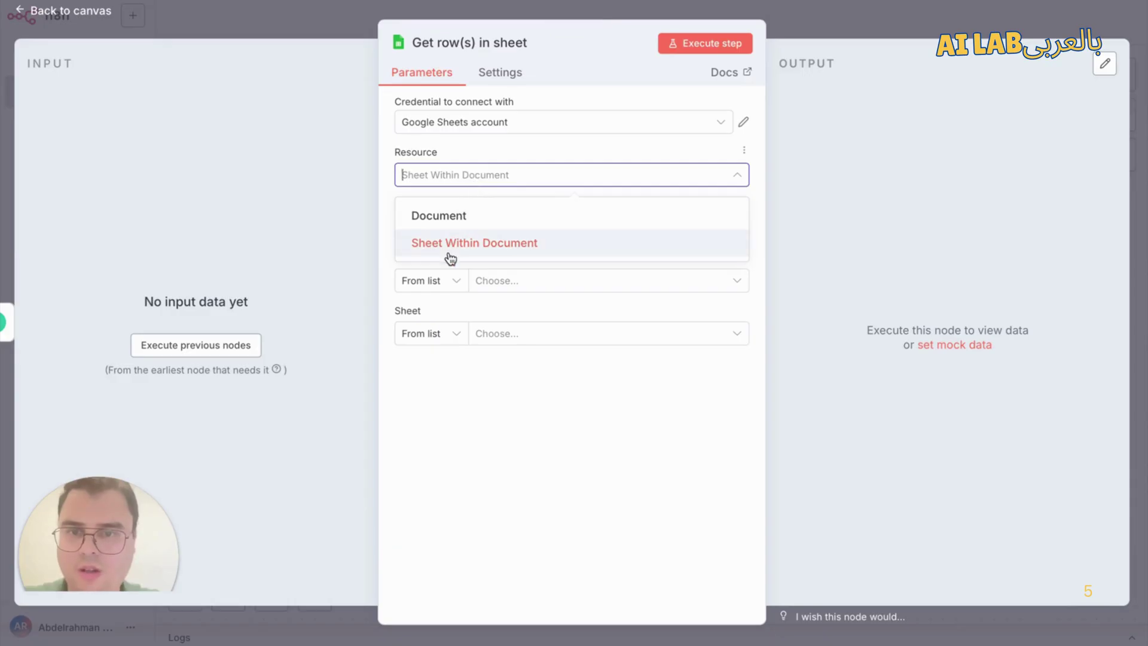
pyautogui.click(450, 250)
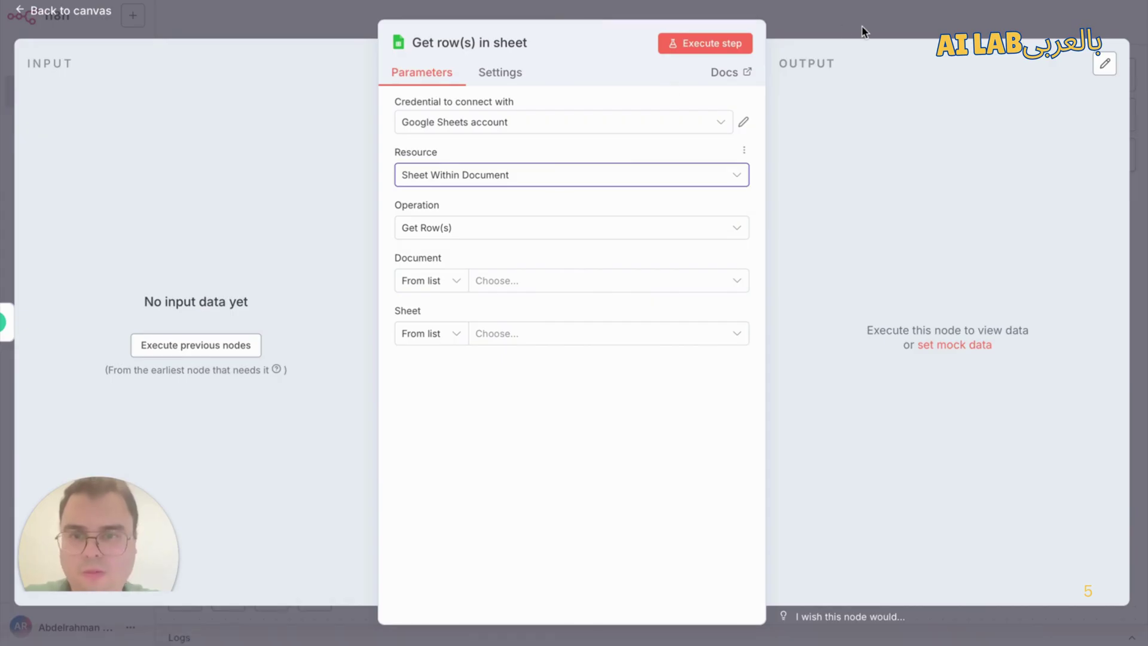
pyautogui.click(447, 281)
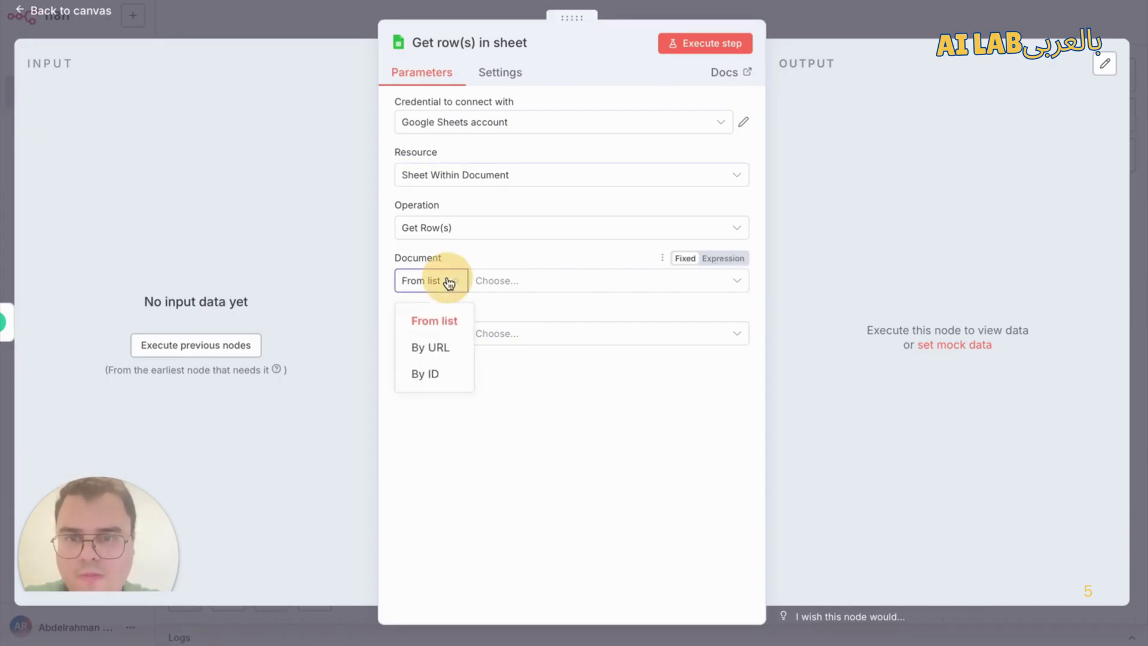
pyautogui.click(437, 379)
pyautogui.click(893, 10)
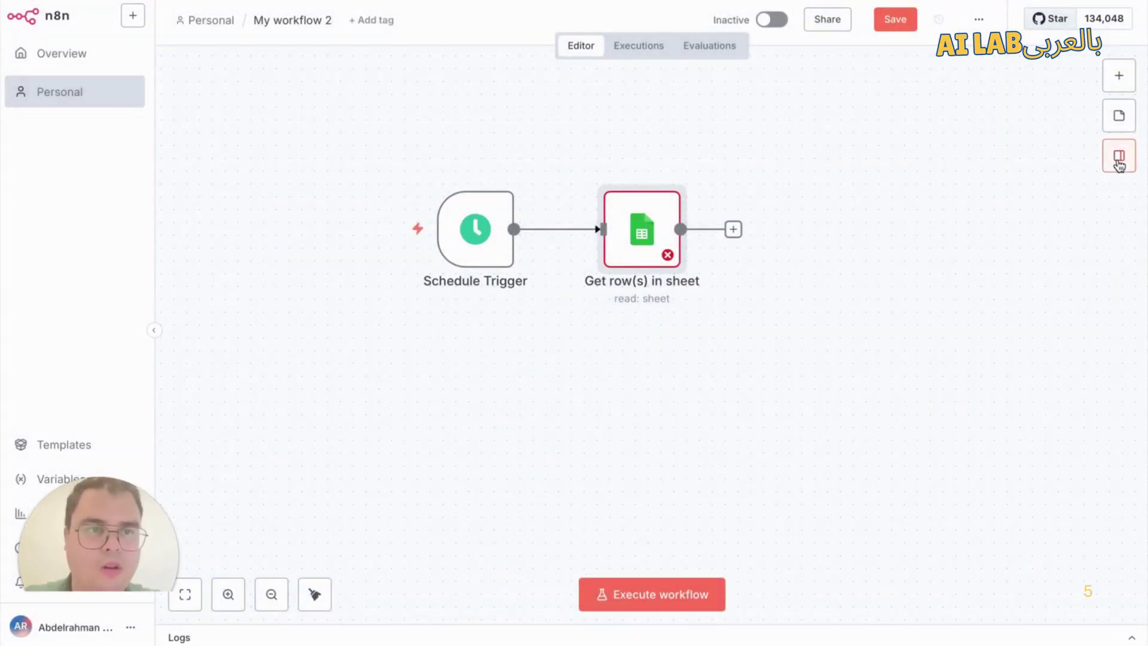
# Step: Add a sticky note and position it below the Schedule Trigger node
pyautogui.click(1120, 116)
pyautogui.moveTo(756, 311); pyautogui.dragTo(525, 403)
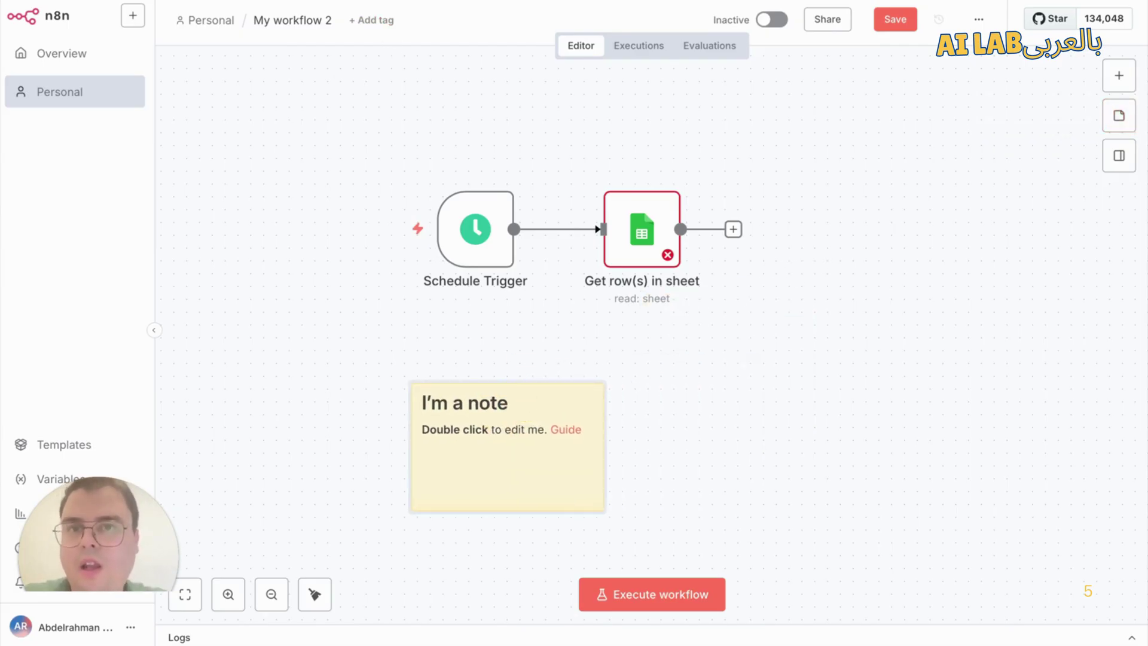
pyautogui.moveTo(362, 217)
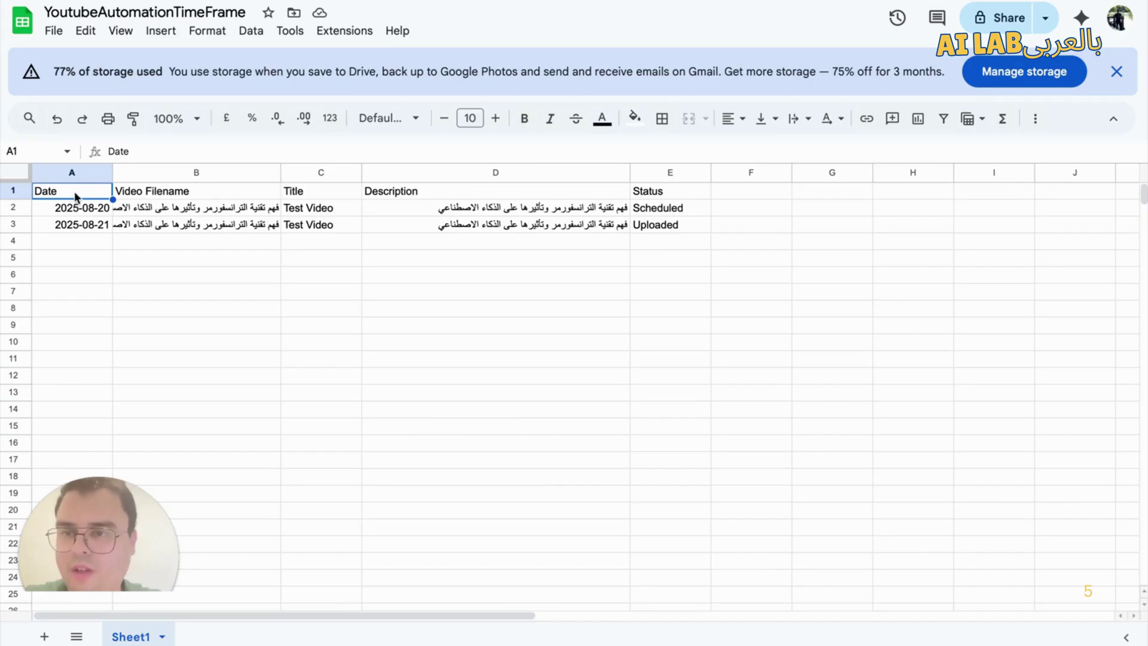
pyautogui.scroll(-10, 77, 174)
pyautogui.scroll(10, 88, 180)
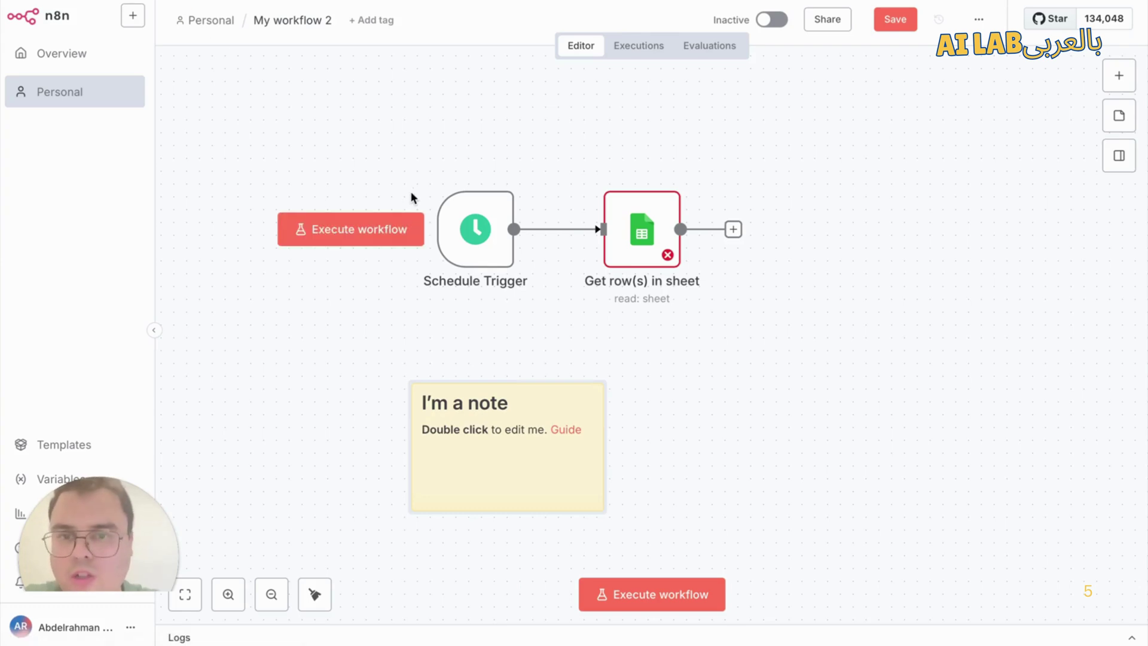
# Step: Replace the note text with the pasted Google Sheets URL, widen it, then delete the note
pyautogui.doubleClick(527, 469)
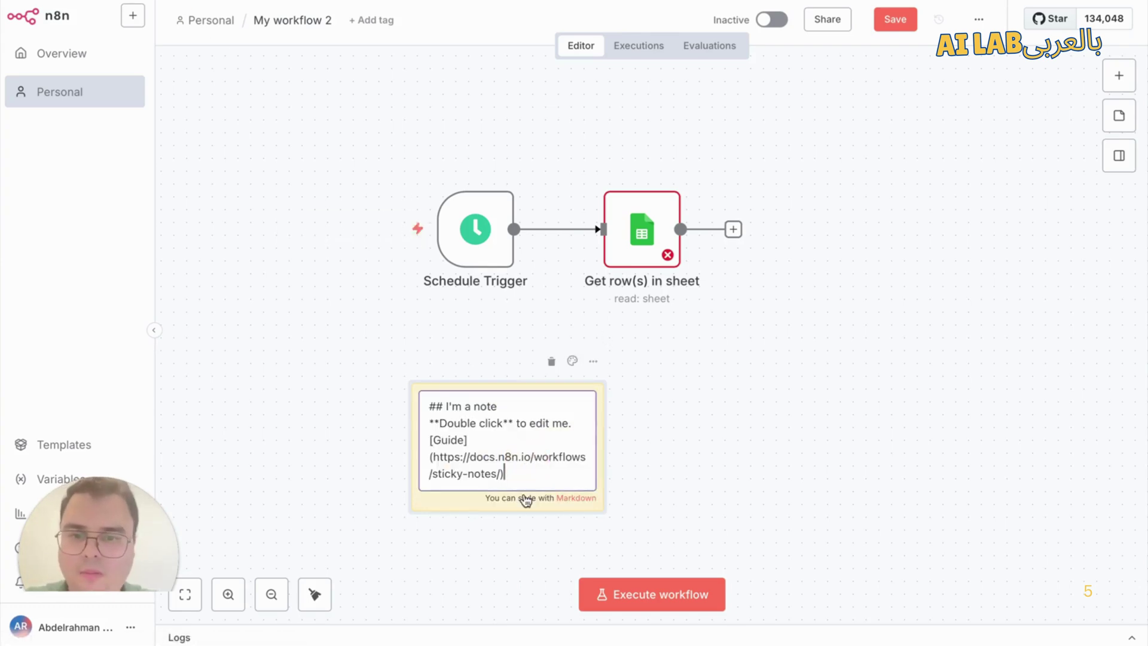
pyautogui.moveTo(521, 484); pyautogui.dragTo(424, 424)
pyautogui.press('BackSpace')
pyautogui.write('https://docs.google.com/spreadsheets/d/YOU-GOOGLE-SHEETS-ID/edit?gid=0#gid=0')
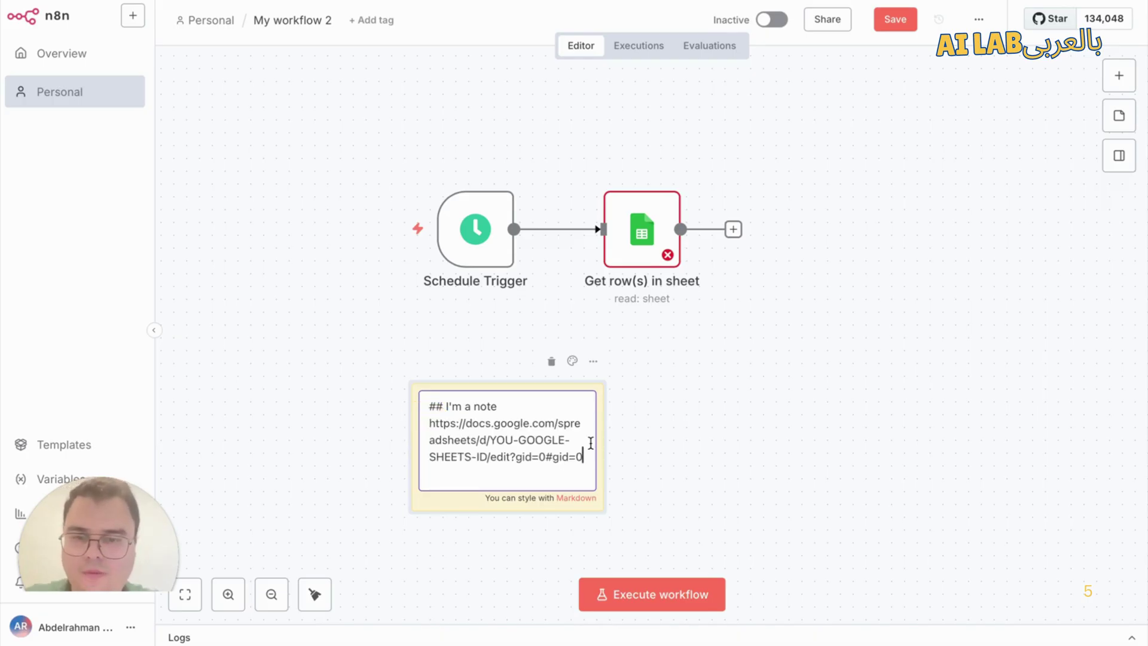
pyautogui.moveTo(602, 443); pyautogui.dragTo(977, 438)
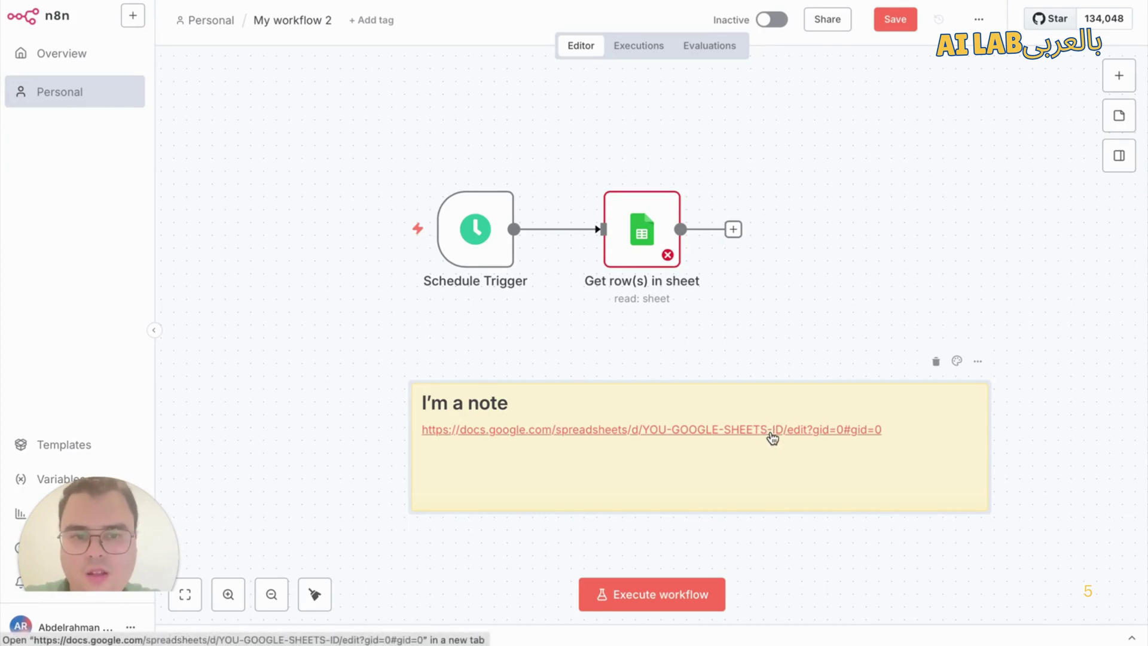
pyautogui.click(936, 362)
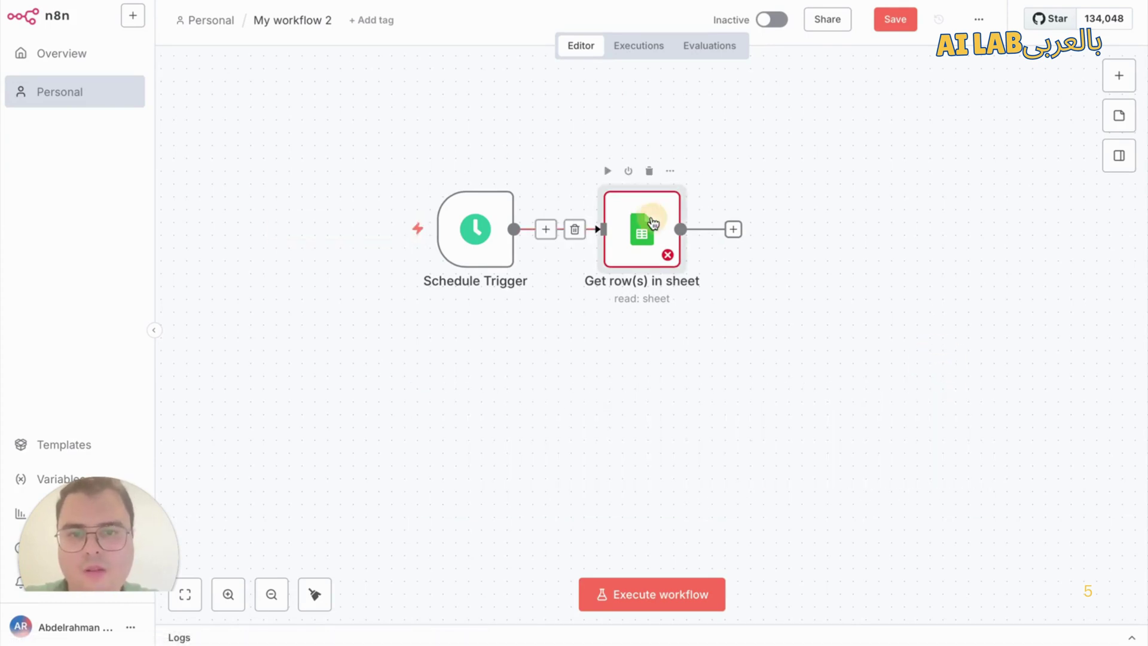
# Step: Paste the spreadsheet's document ID into the Get row(s) node's Document field
pyautogui.doubleClick(642, 229)
pyautogui.click(520, 281)
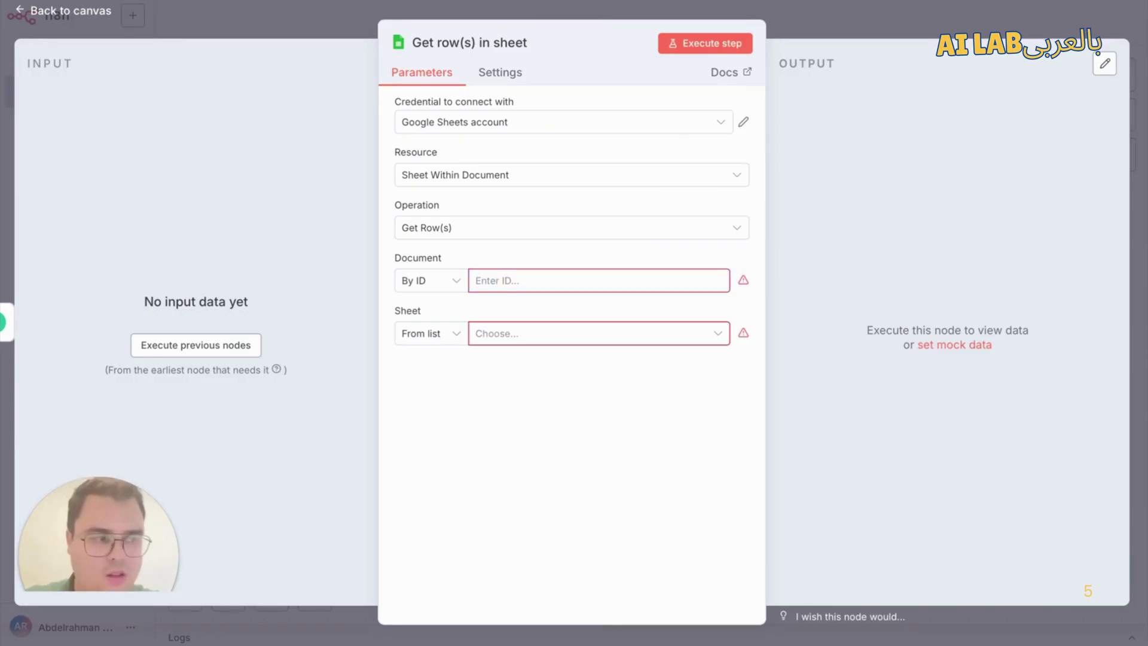
pyautogui.click(656, 283)
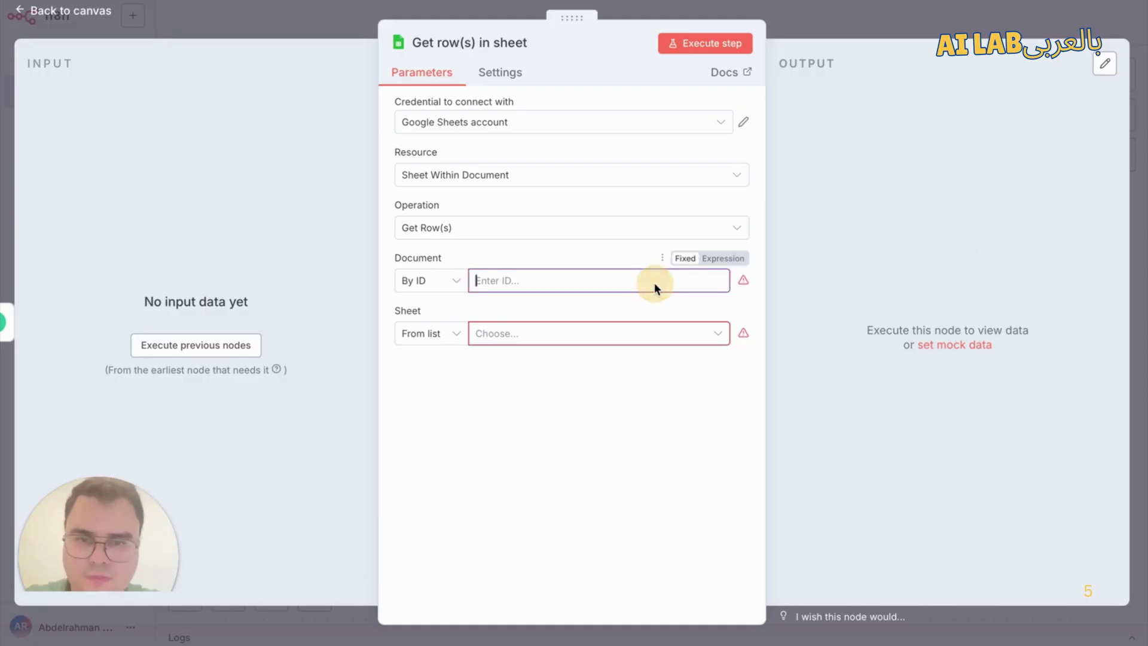
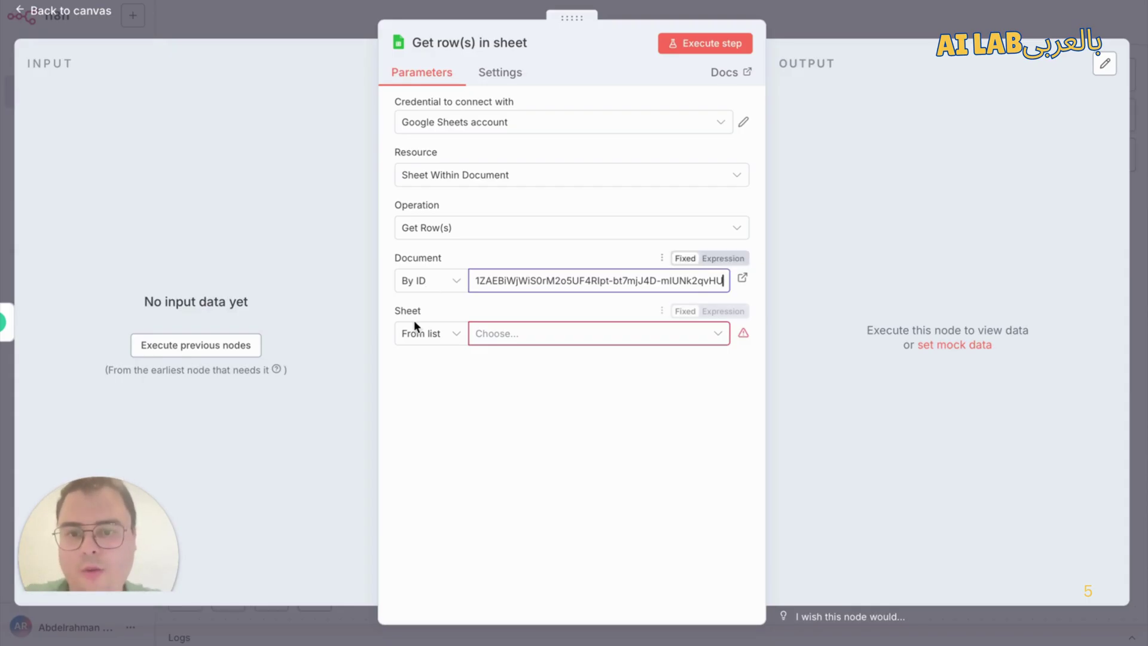
# Step: Identify the sheet By ID and set the sheet ID to 0
pyautogui.click(435, 336)
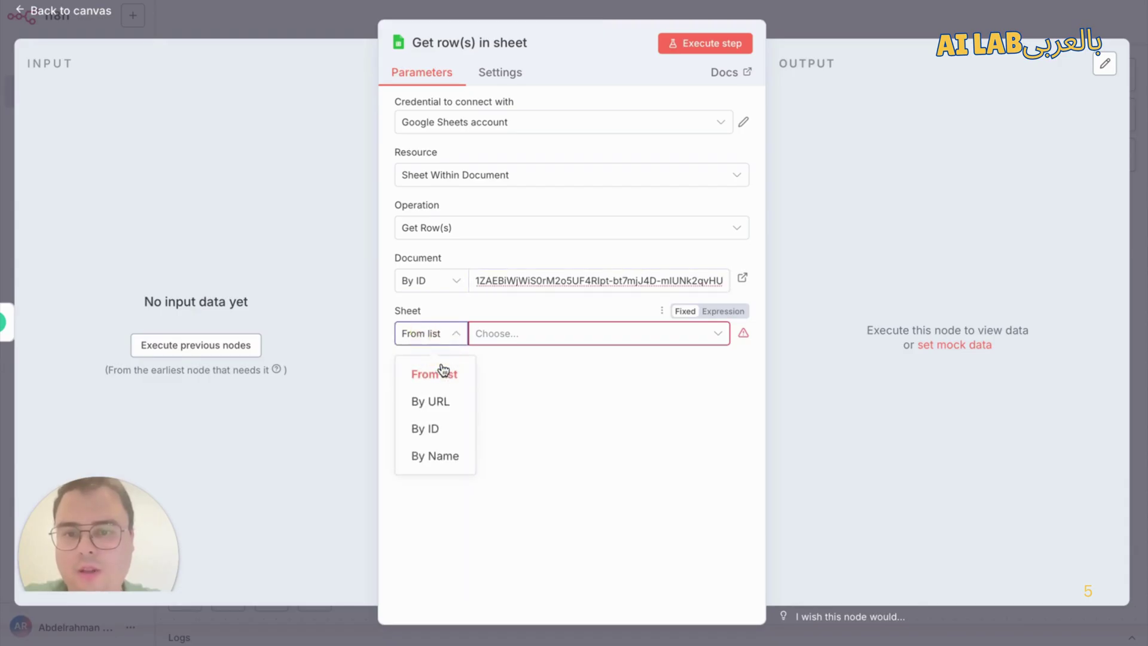
pyautogui.click(452, 429)
pyautogui.click(597, 330)
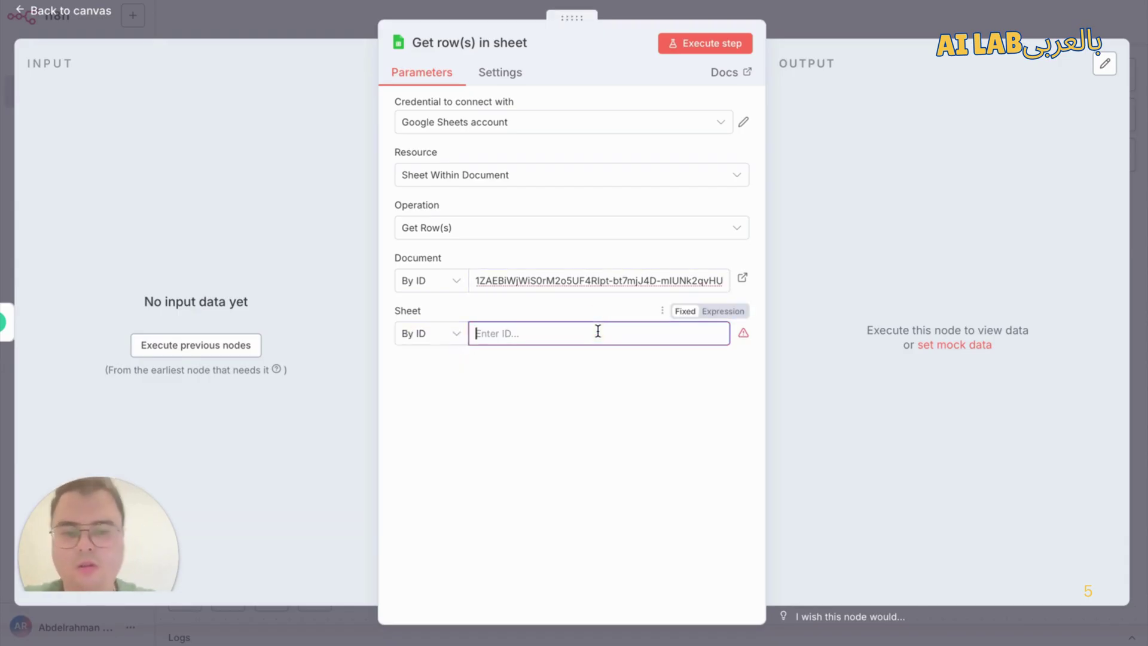
pyautogui.write('0')
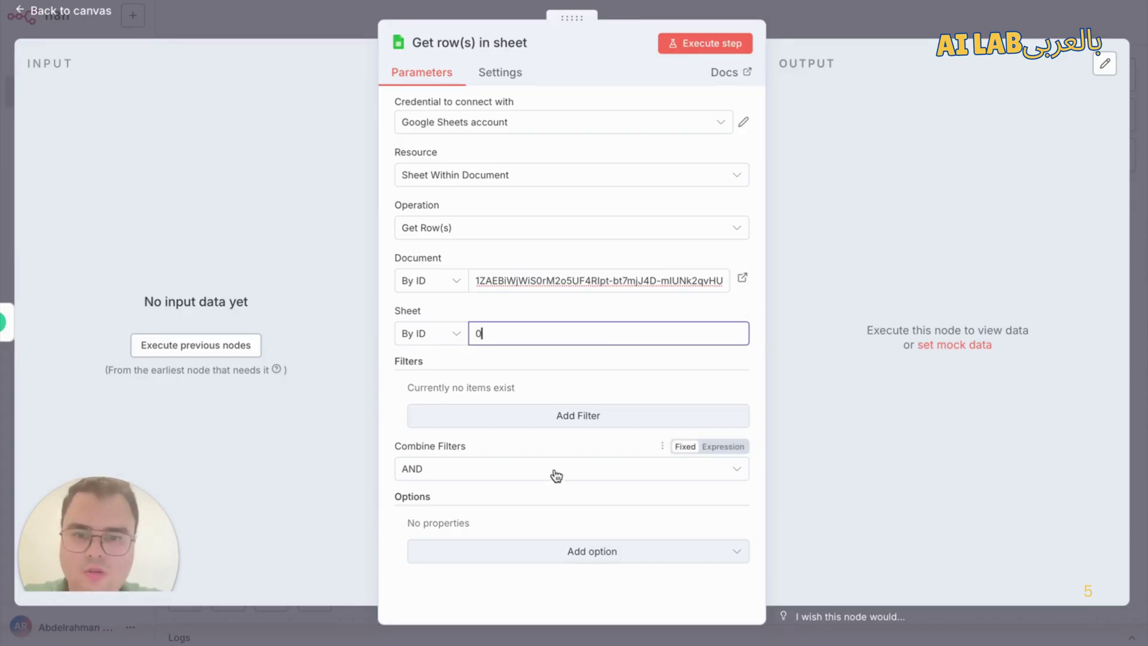
pyautogui.click(536, 311)
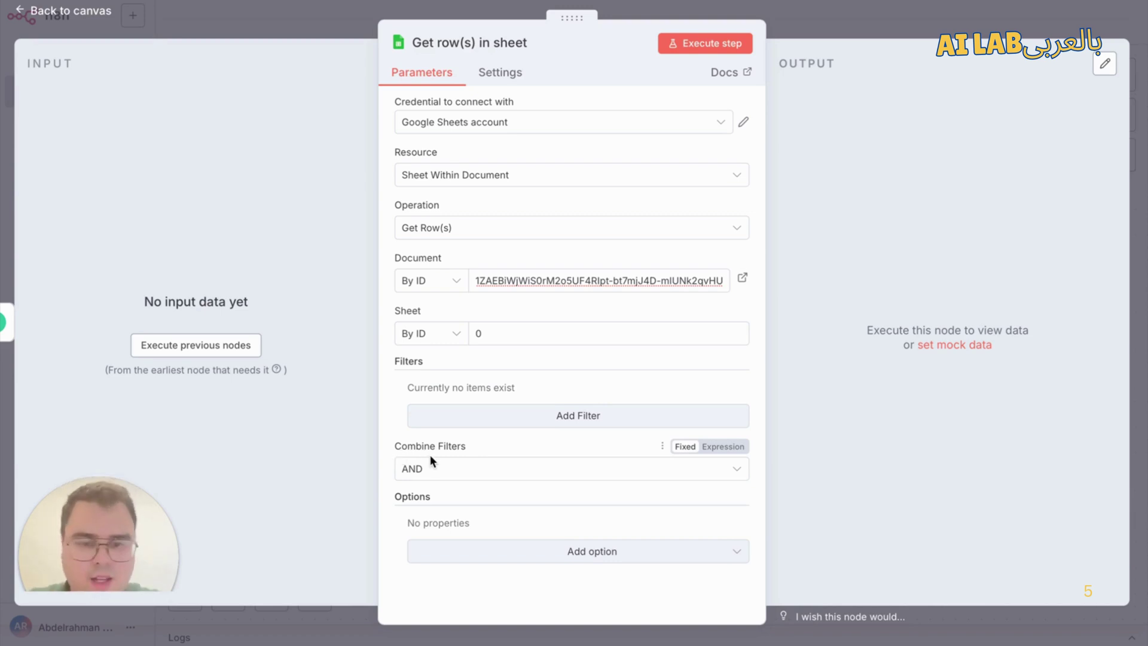
# Step: Add a row filter on the Date column
pyautogui.click(467, 422)
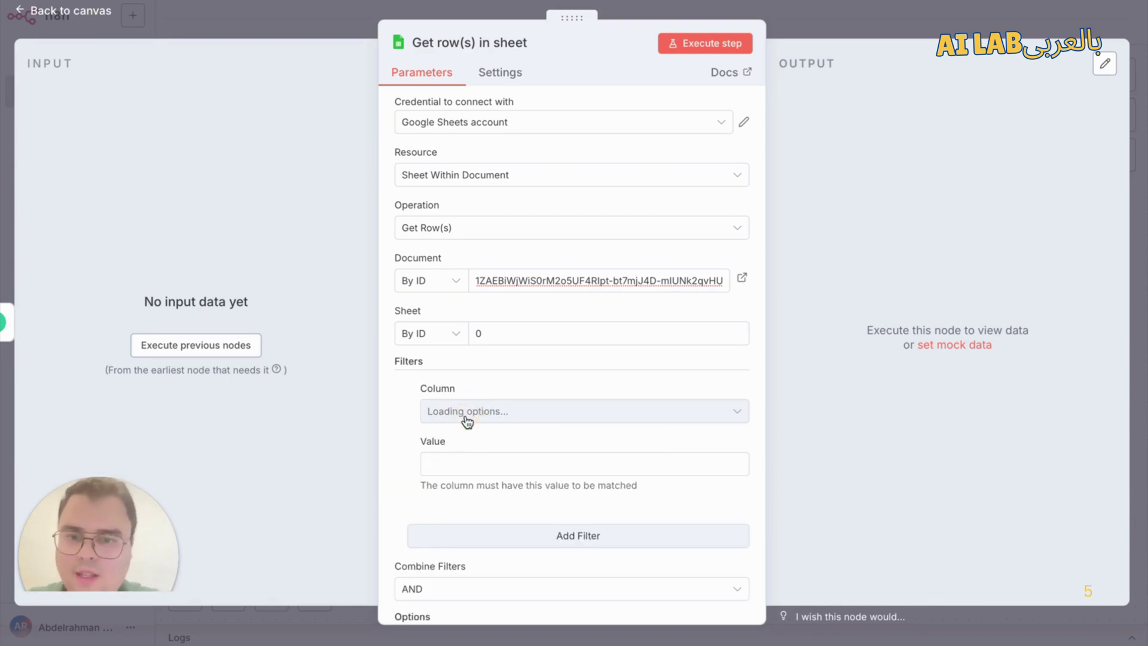
pyautogui.click(467, 421)
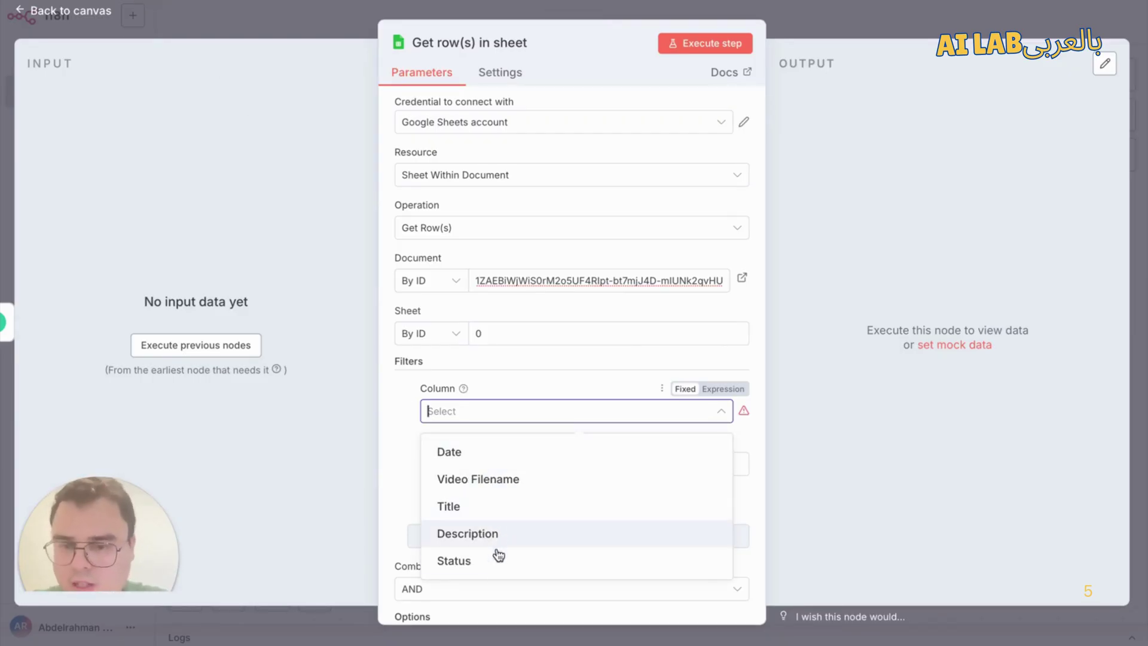
pyautogui.click(531, 453)
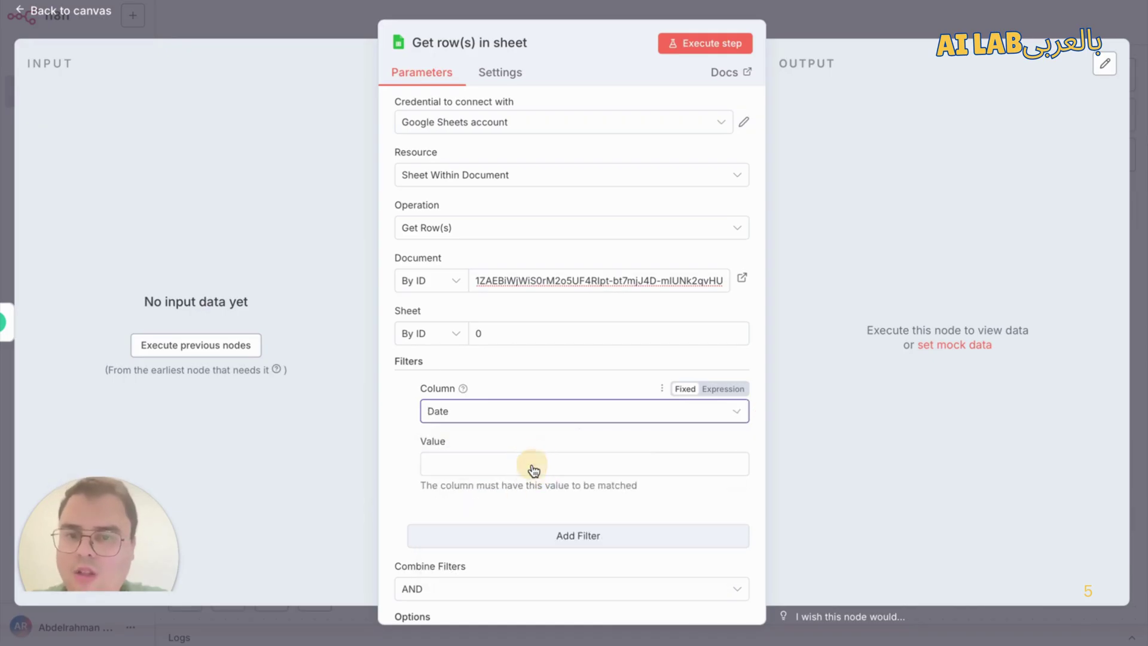
pyautogui.click(514, 472)
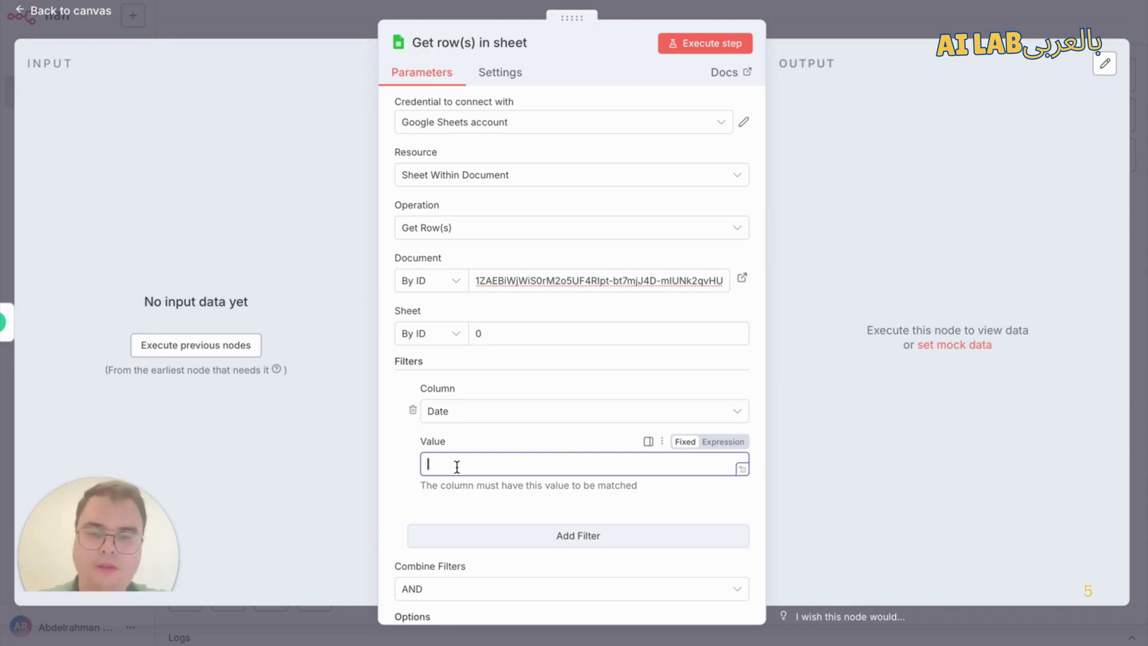
# Step: Set the Date filter value to {{ DateTime.now().format('yyyy-MM-dd') }}, previewing 2025-08-31
pyautogui.write('{{ ')
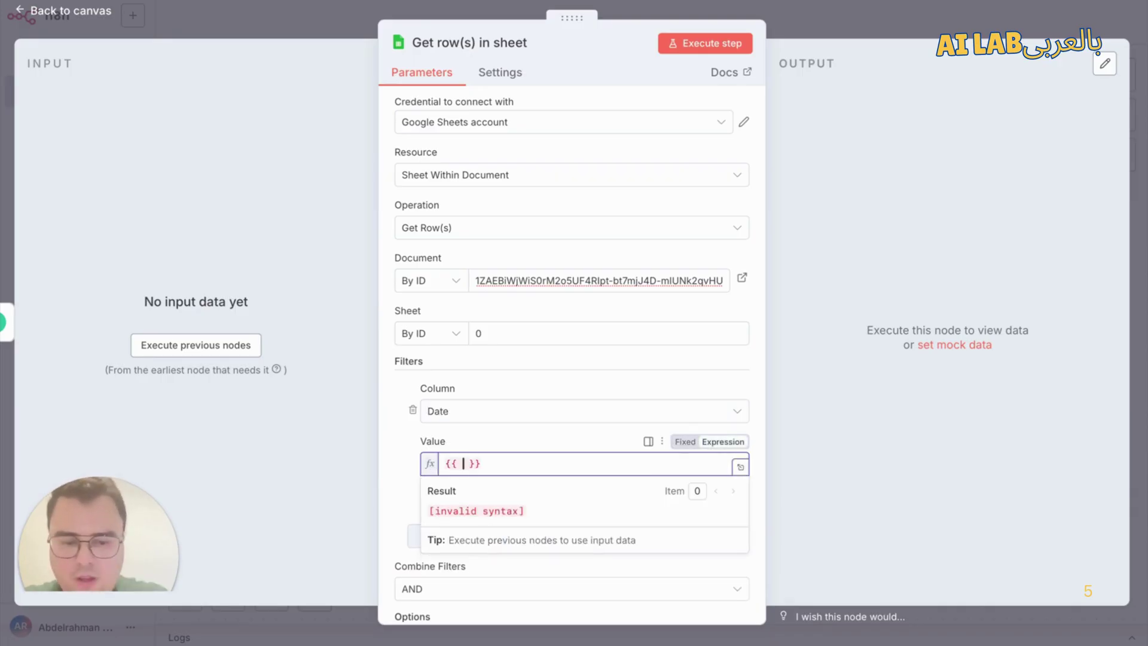
pyautogui.write('Date')
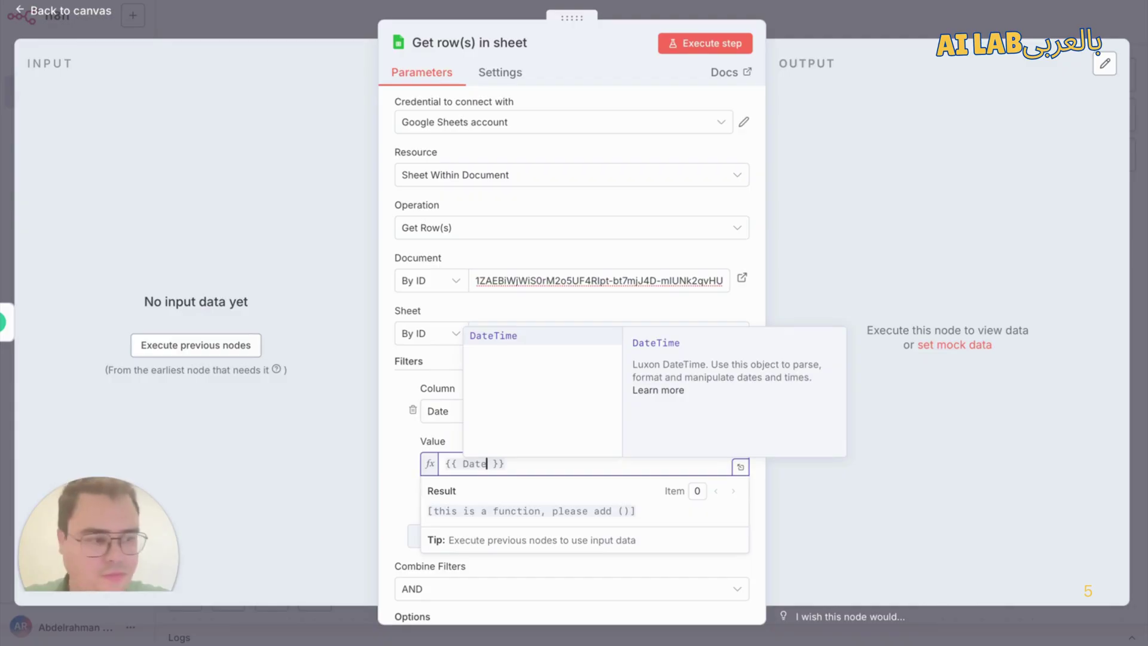
pyautogui.write('Time')
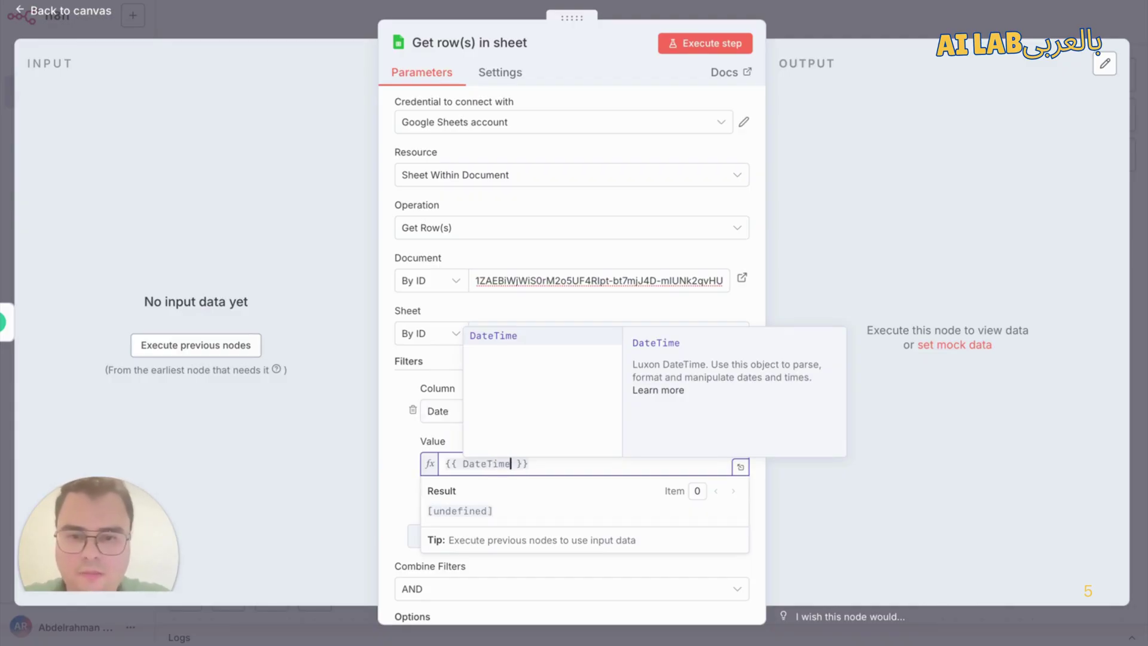
pyautogui.write('.now')
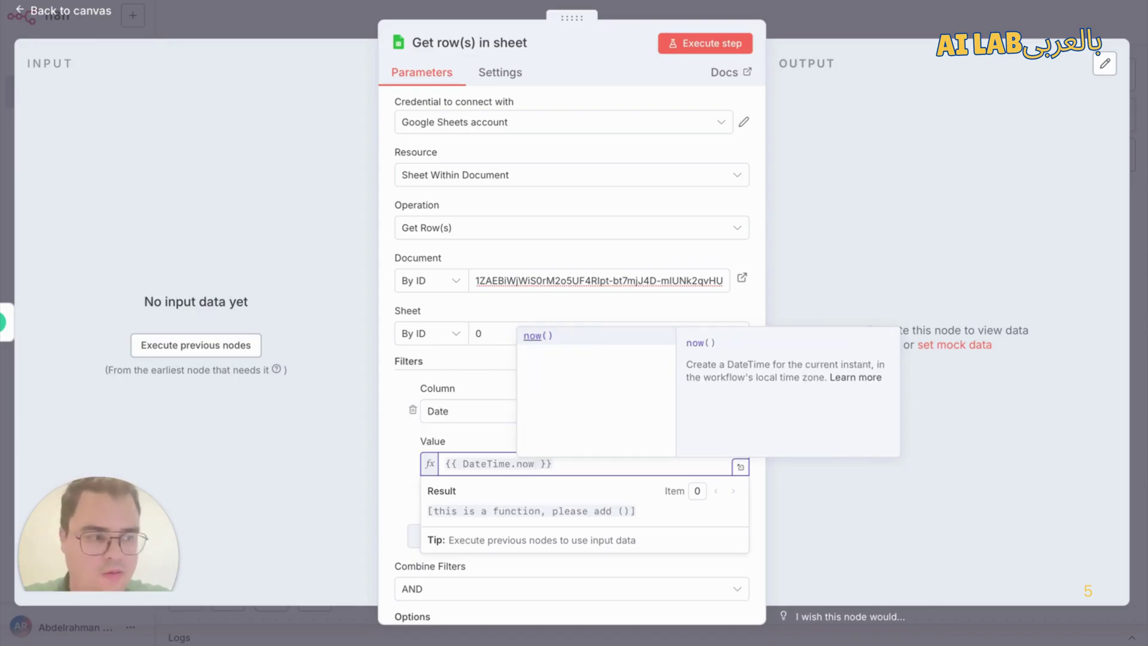
pyautogui.press('Return')
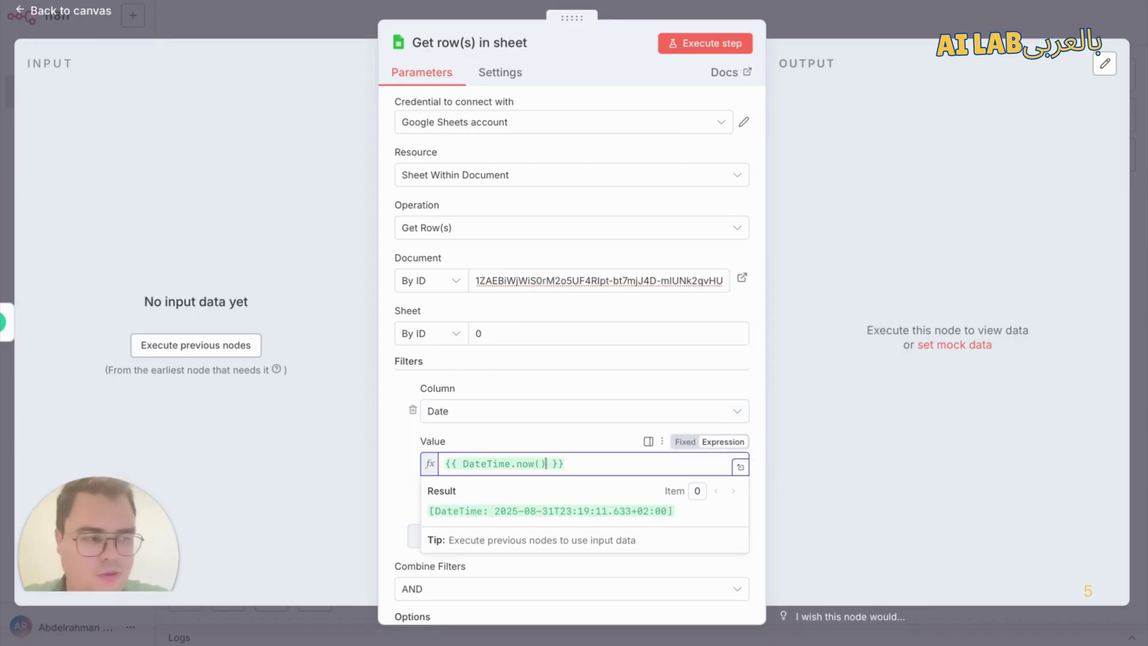
pyautogui.write('/')
pyautogui.press('BackSpace')
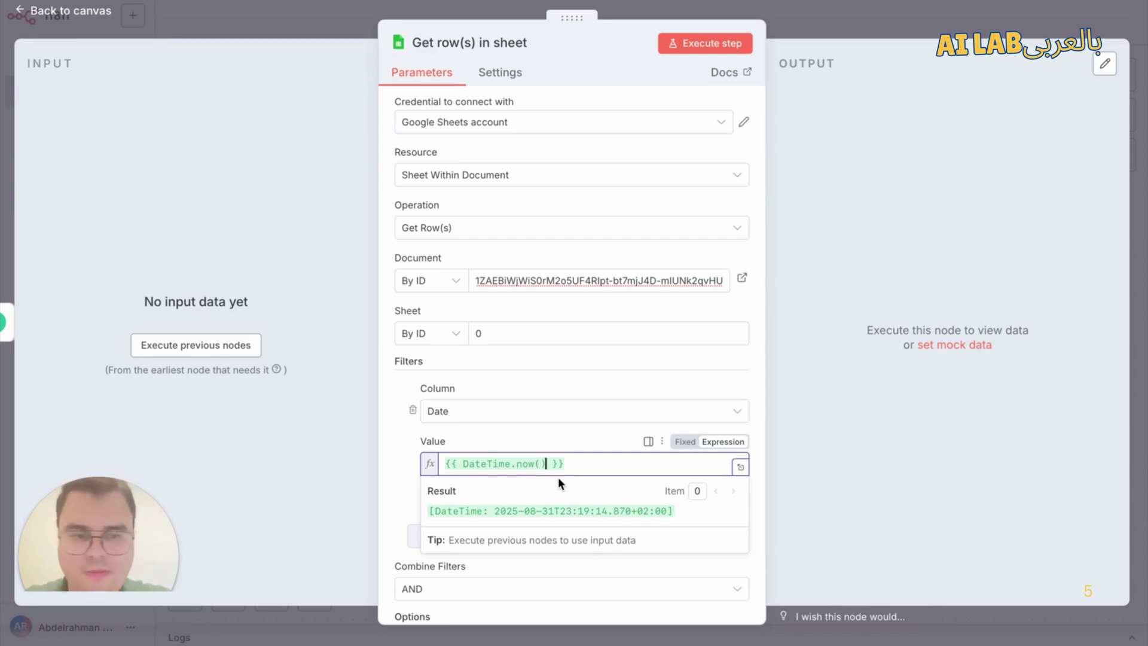
pyautogui.write('.for')
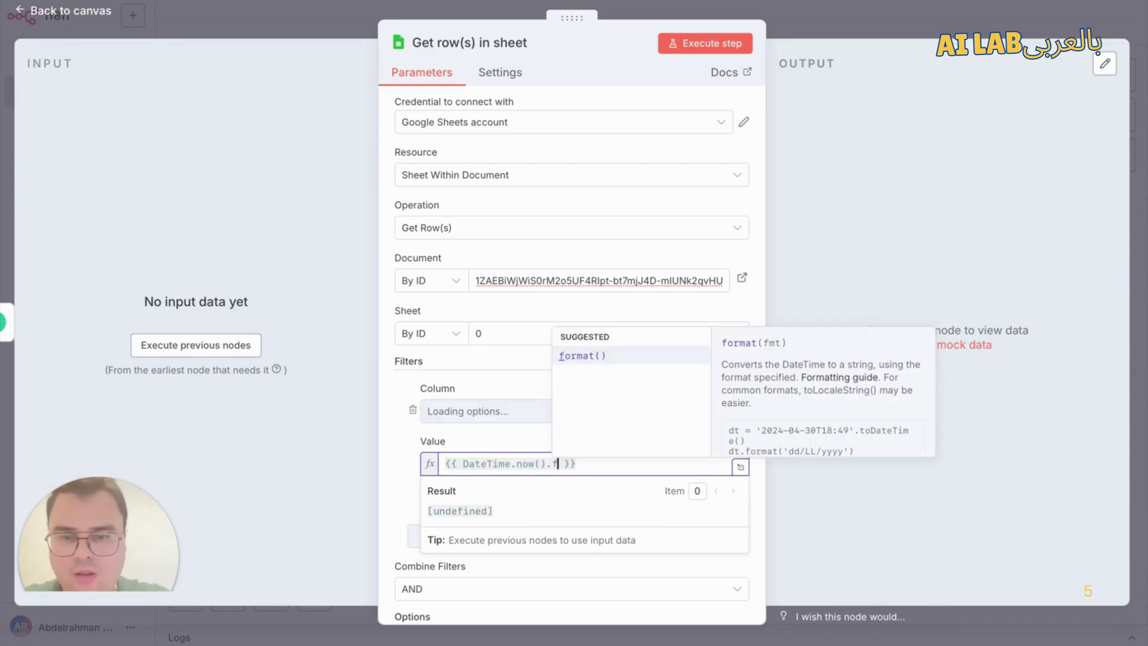
pyautogui.press('Return')
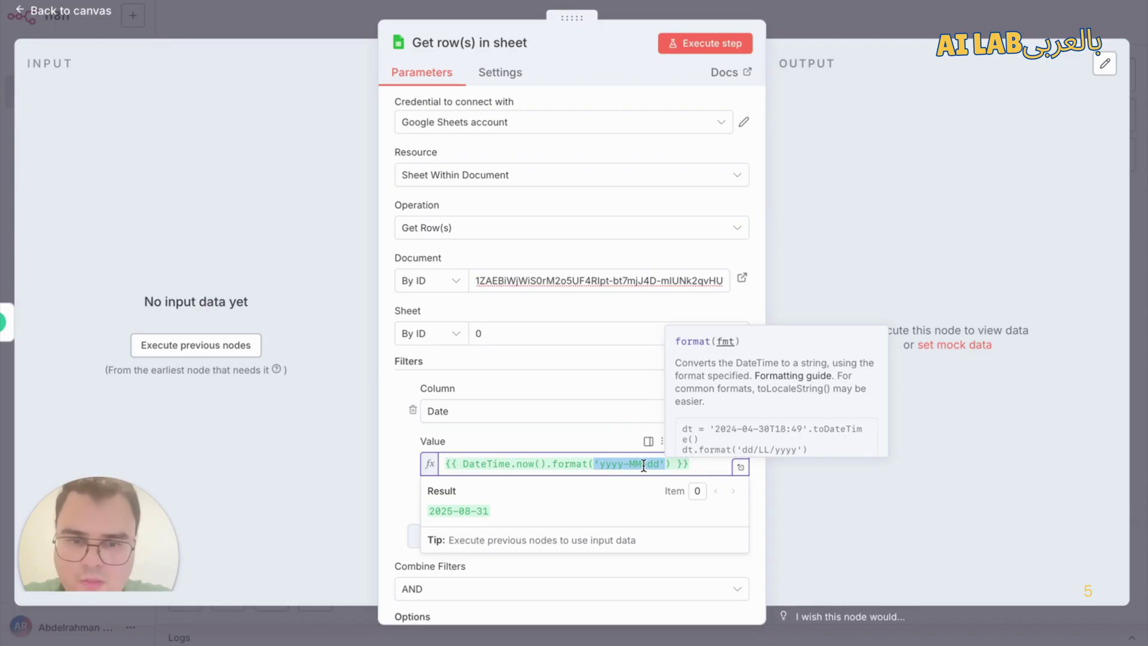
pyautogui.moveTo(431, 511); pyautogui.dragTo(486, 511)
pyautogui.click(410, 500)
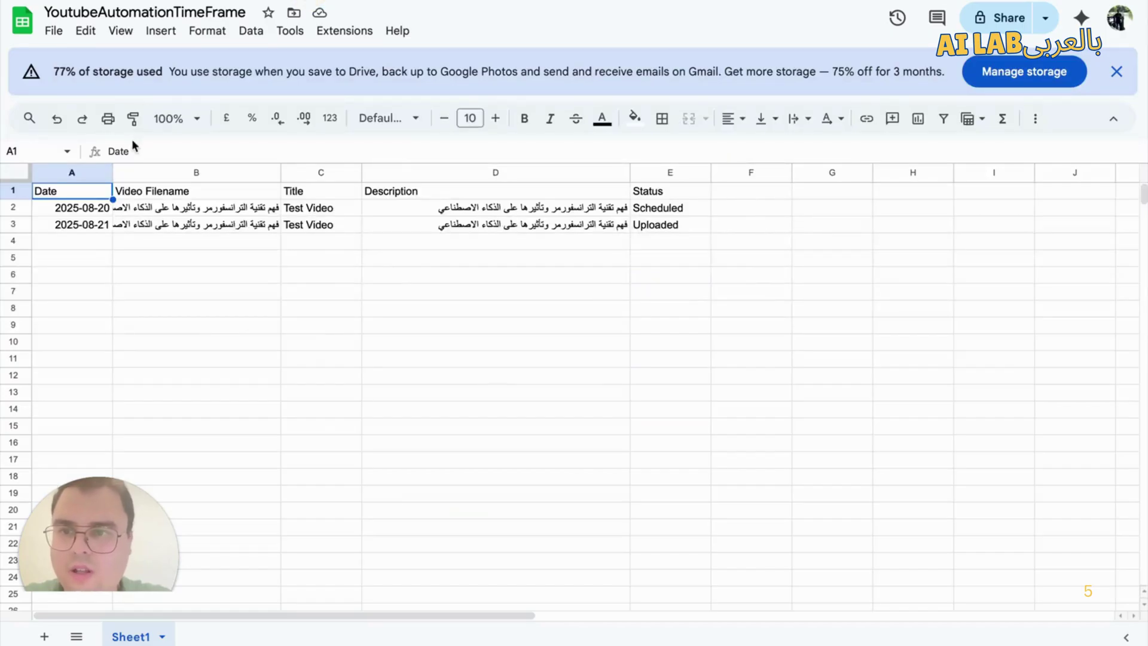
# Step: Compare cell A2's date format with today's date in the filter preview
pyautogui.doubleClick(85, 210)
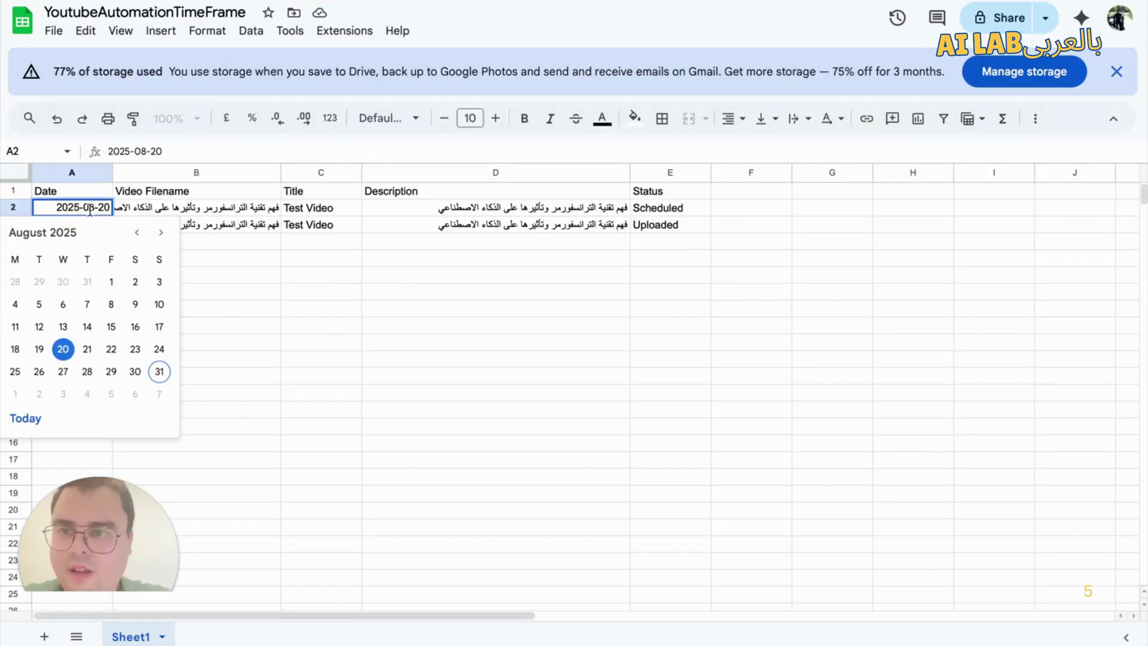
pyautogui.click(250, 248)
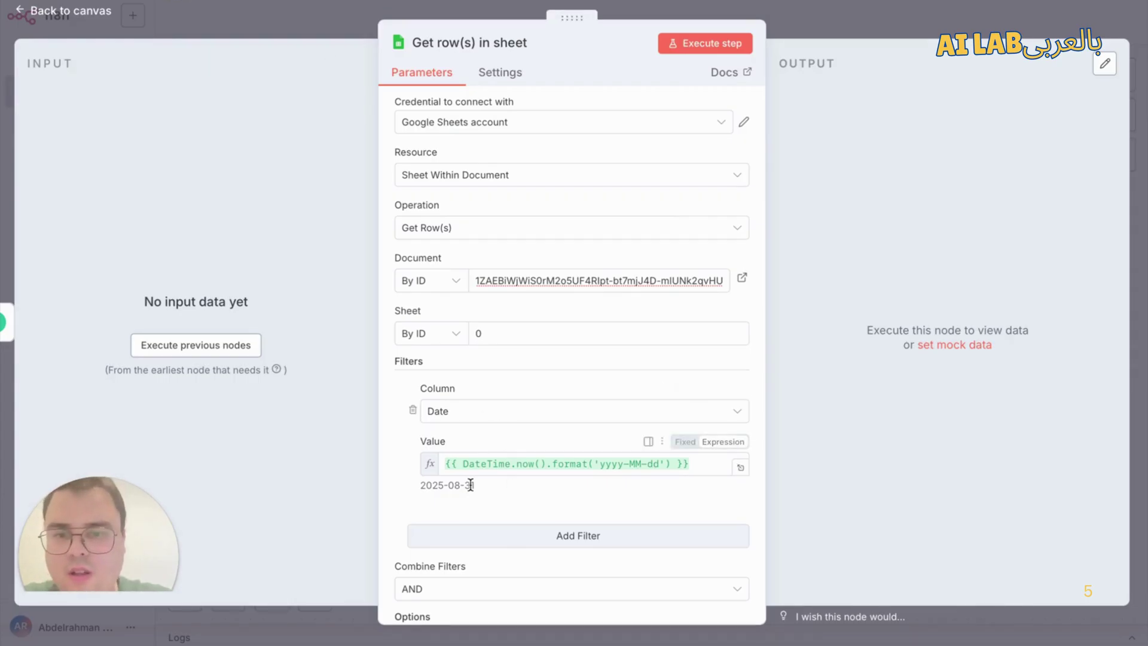
pyautogui.moveTo(474, 484); pyautogui.dragTo(420, 485)
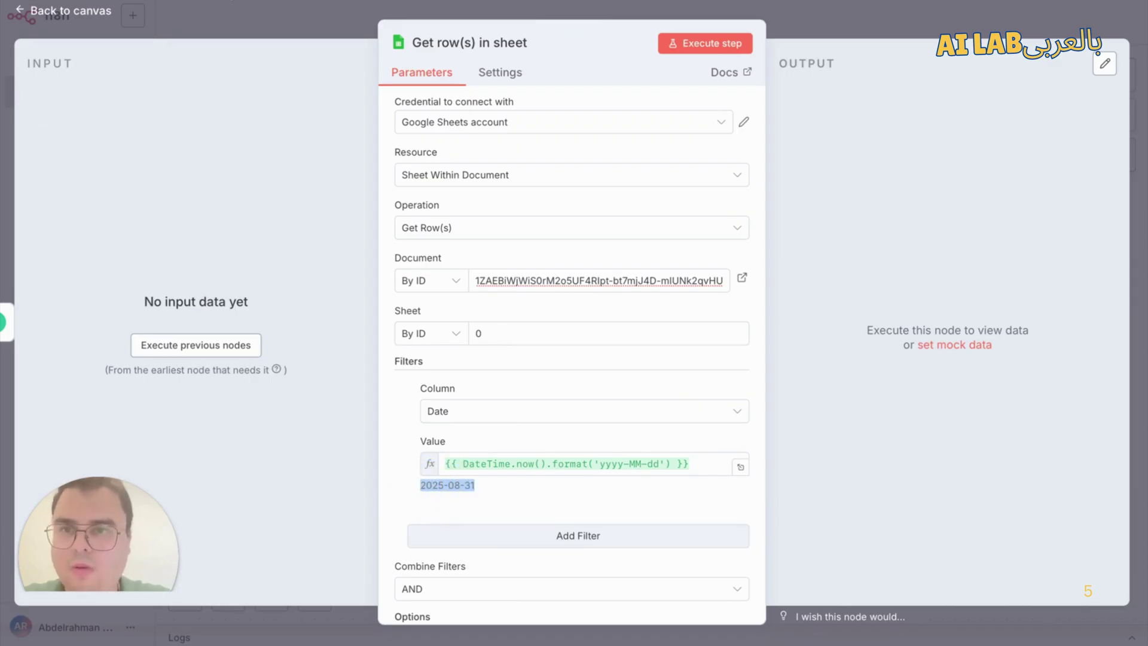
# Step: Change cell A3's date from 2025-08-21 to 2025-08-31 in the spreadsheet
pyautogui.click(291, 1)
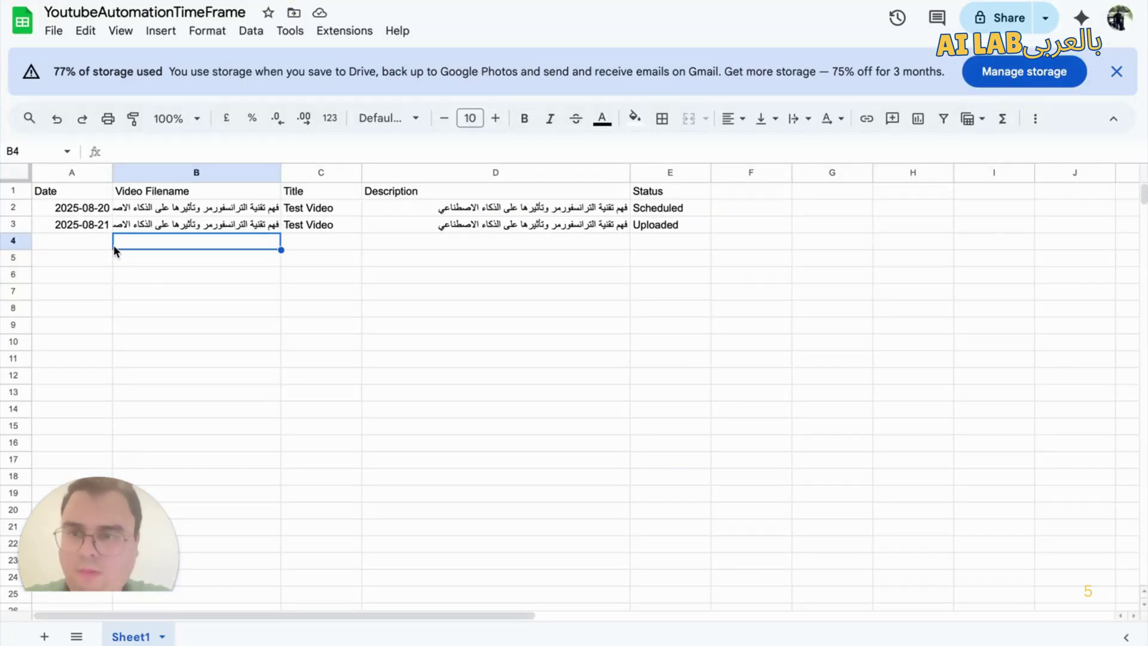
pyautogui.click(95, 246)
pyautogui.doubleClick(81, 227)
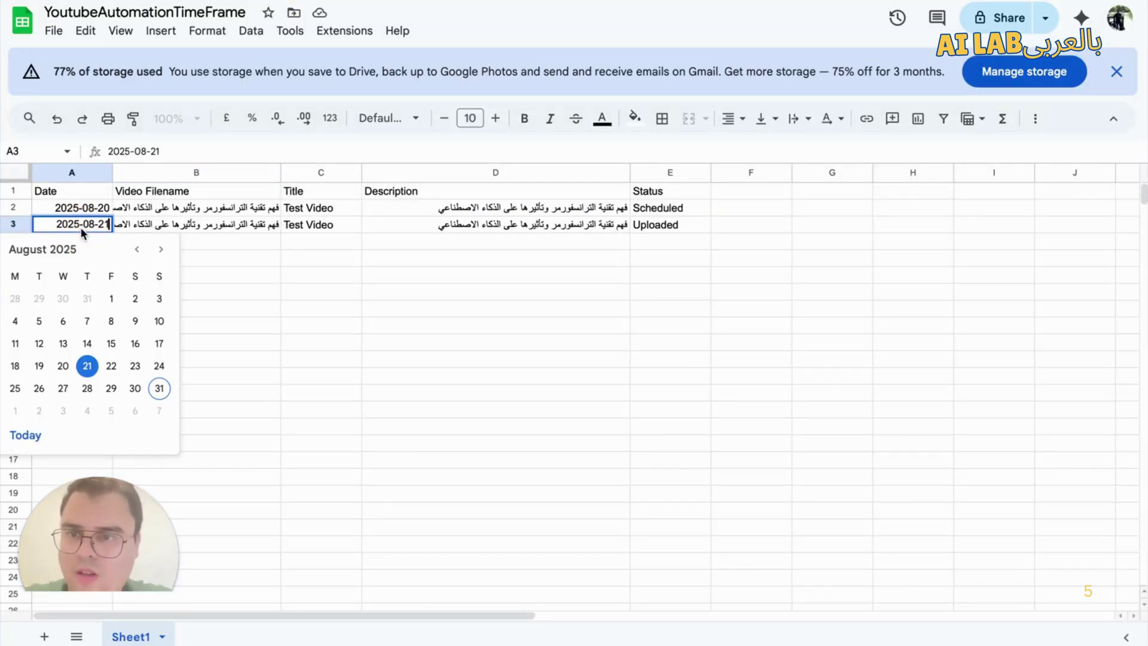
pyautogui.hotkey('ctrl', 'a')
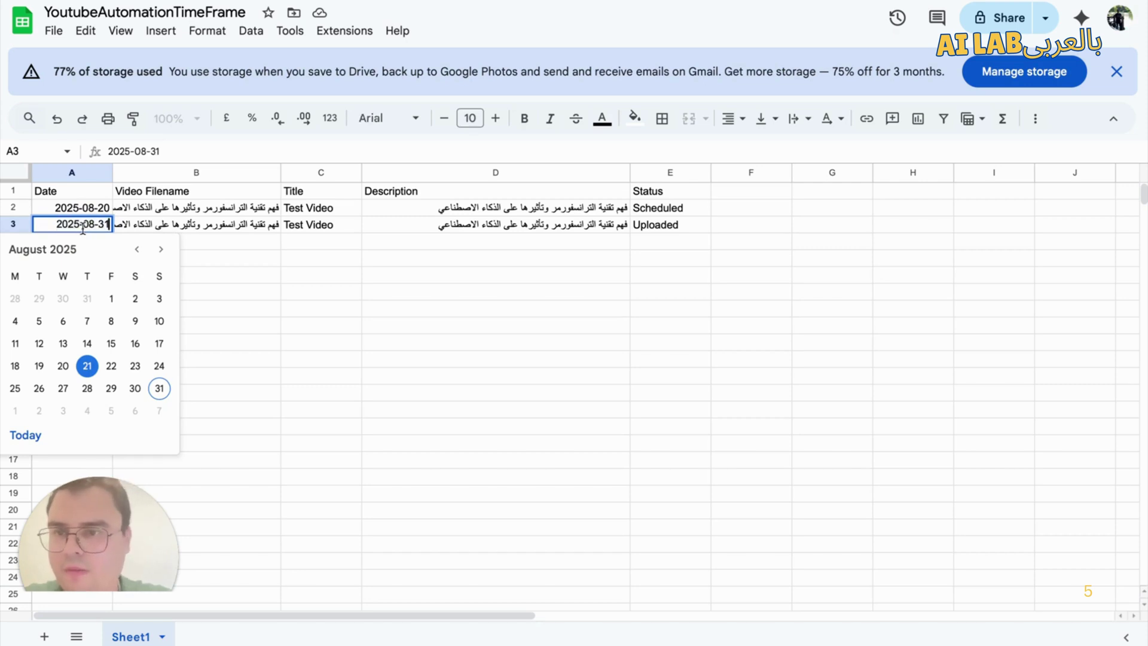
pyautogui.click(159, 388)
pyautogui.click(295, 262)
pyautogui.click(84, 224)
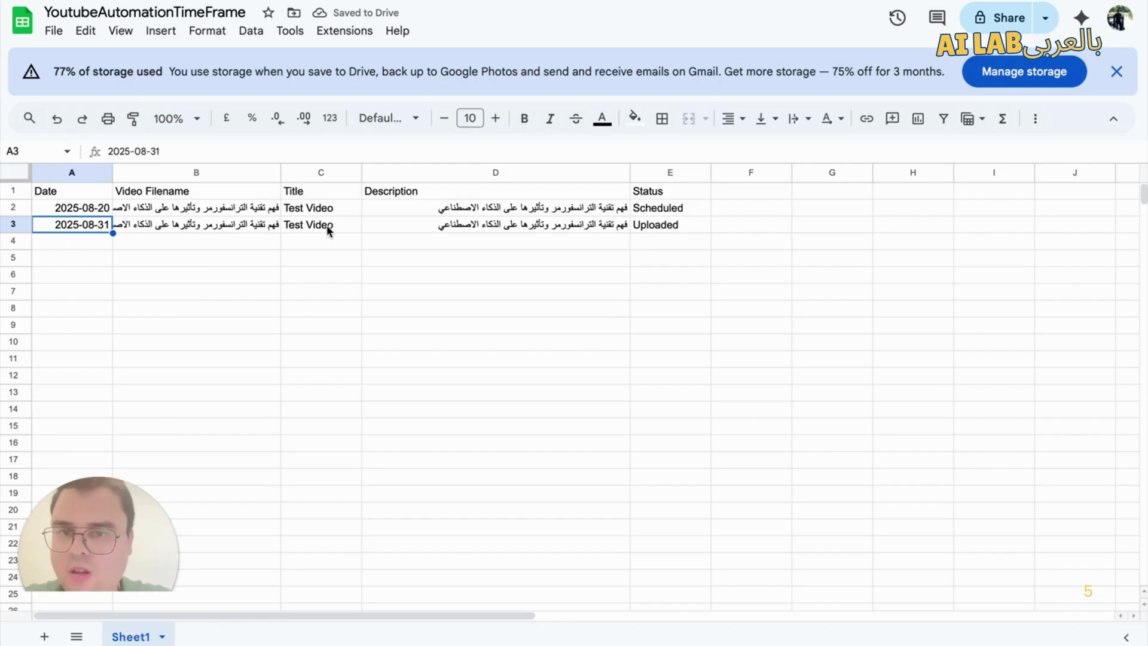
pyautogui.click(719, 226)
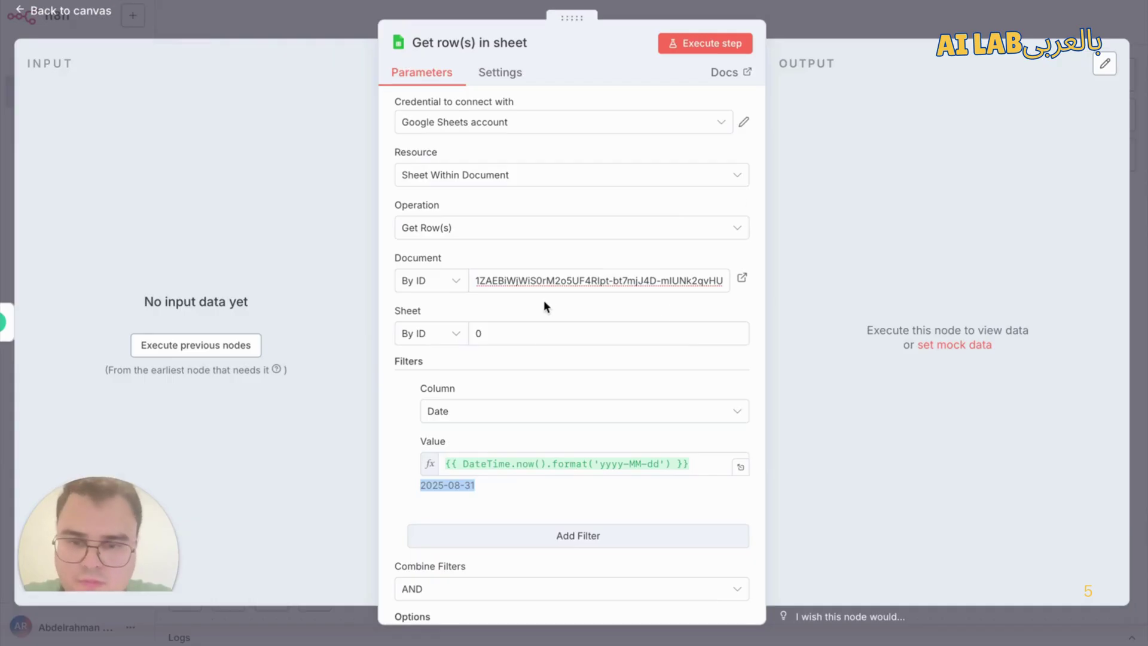
# Step: Add a second filter on the Status column with value 'Scheduled'
pyautogui.scroll(-2, 579, 426)
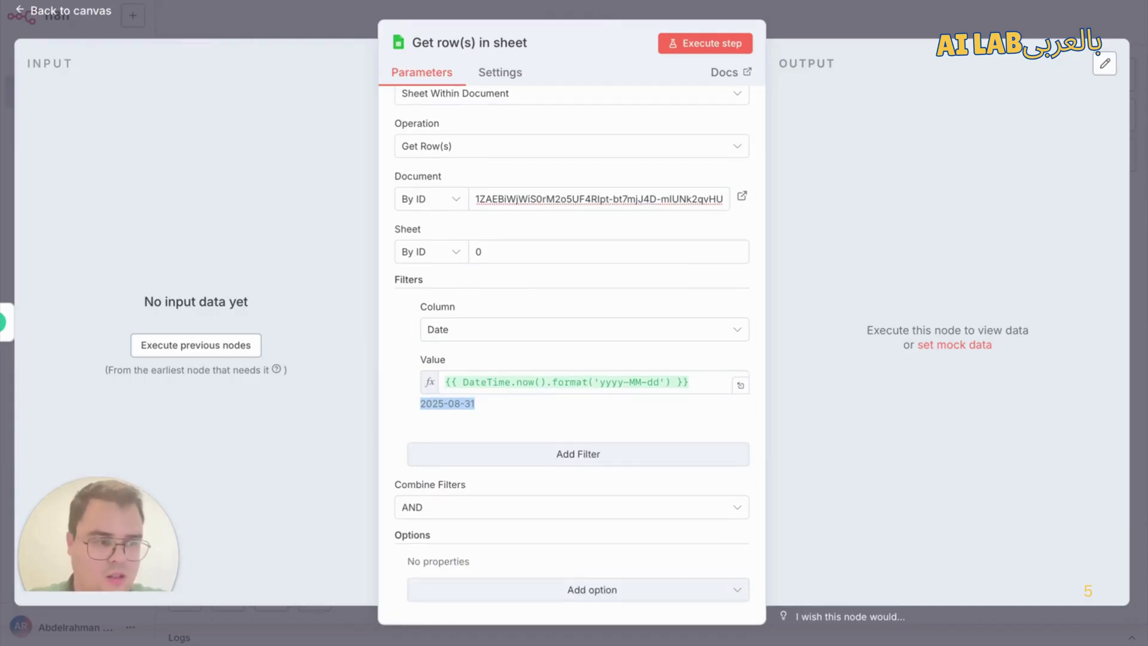
pyautogui.click(496, 456)
pyautogui.click(472, 488)
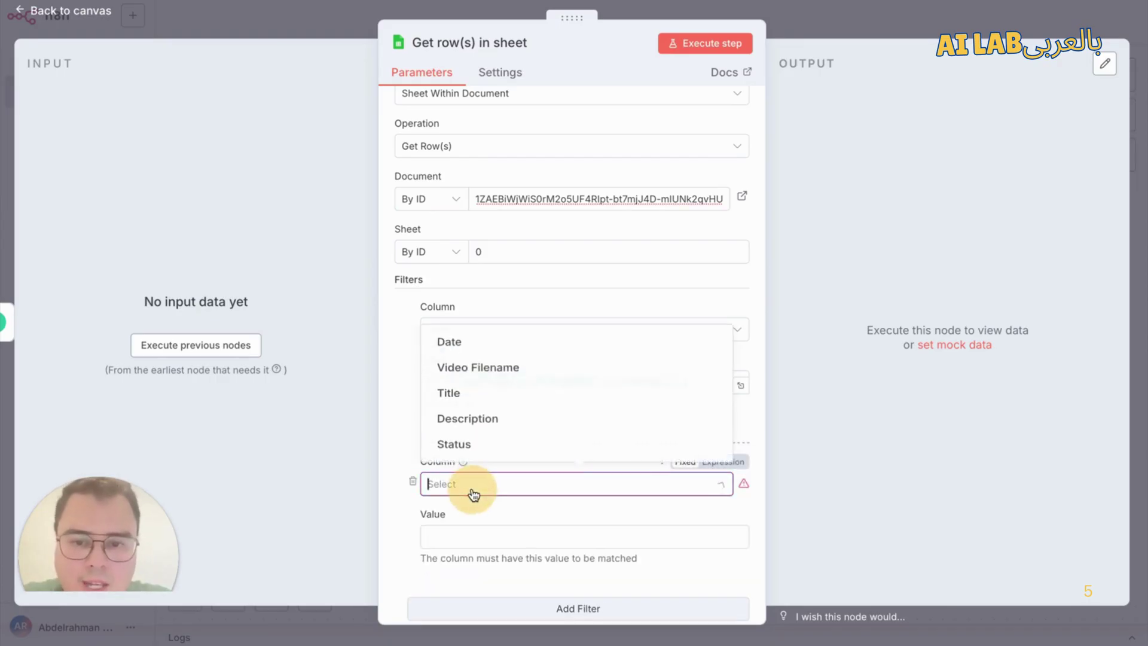
pyautogui.click(484, 443)
pyautogui.scroll(-2, 487, 443)
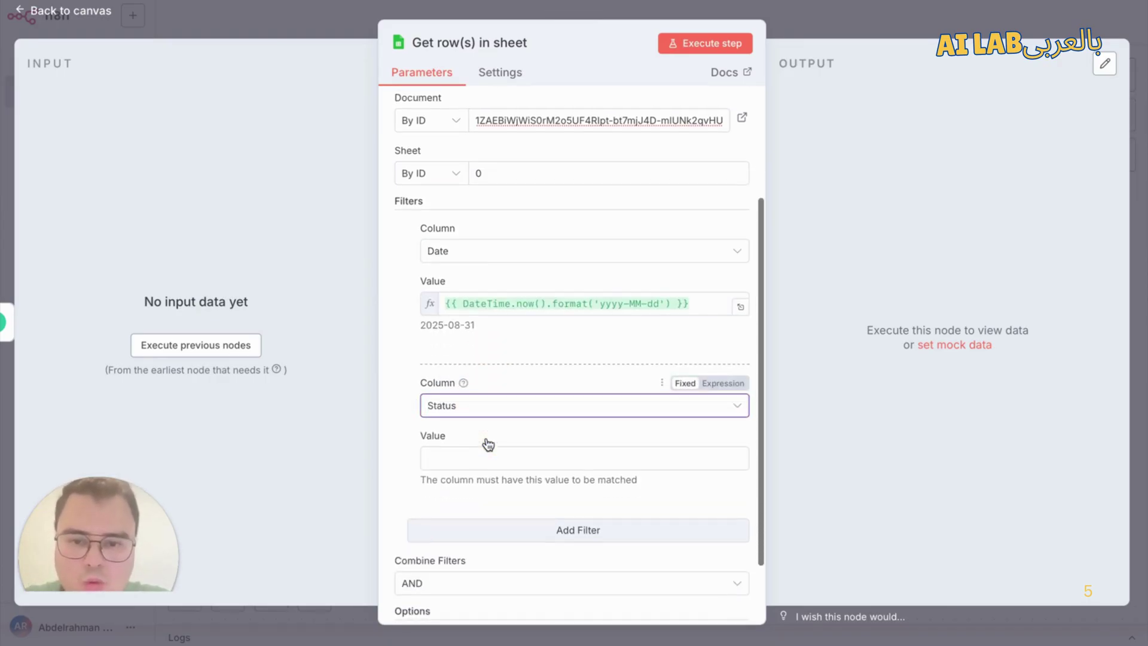
pyautogui.click(492, 451)
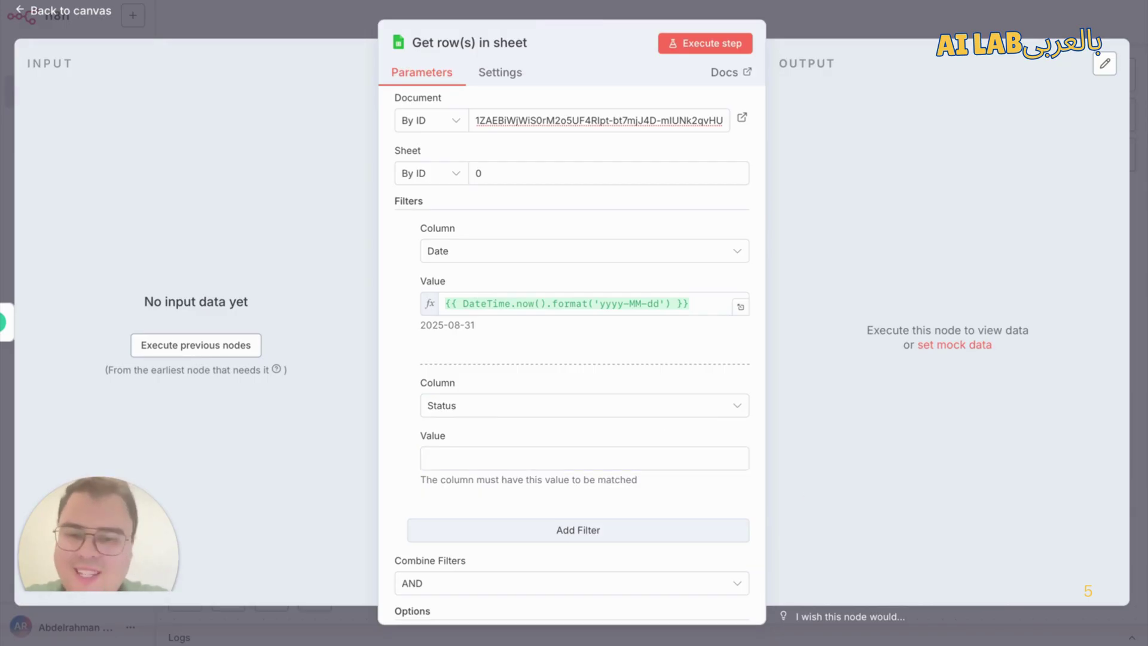
pyautogui.click(598, 456)
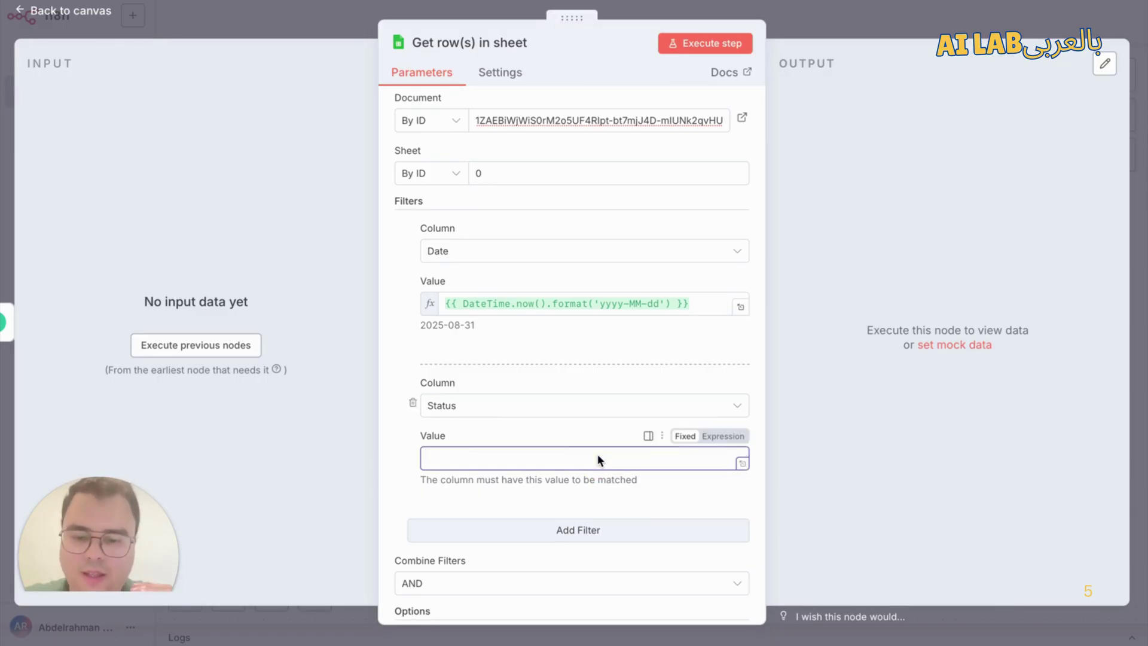
pyautogui.write('Scheduled')
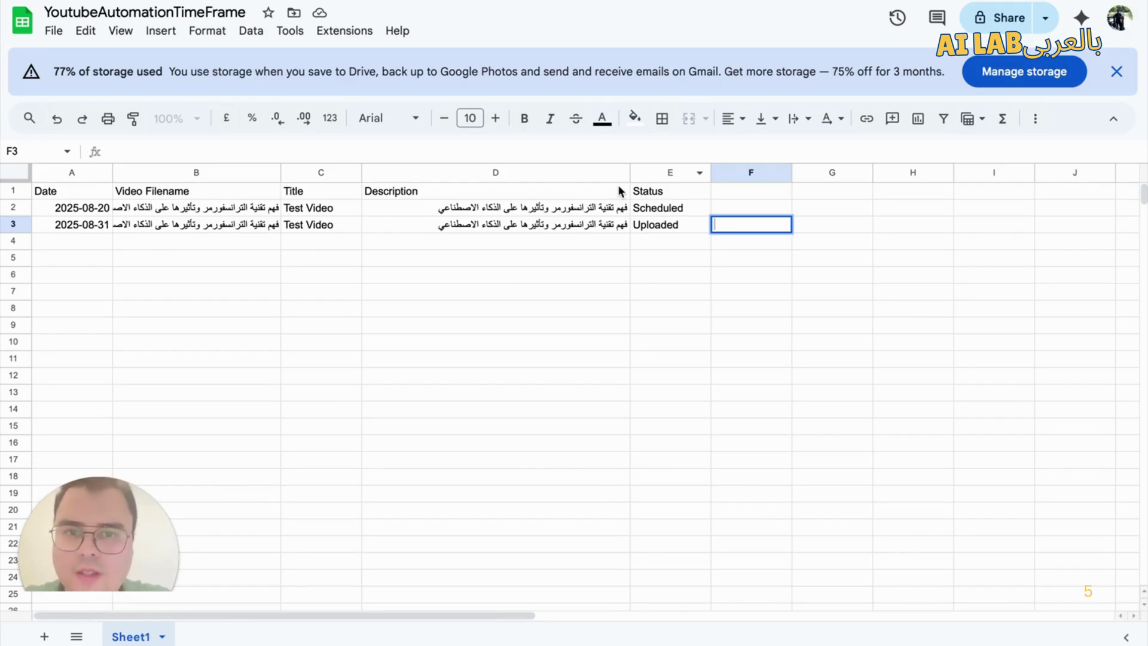
pyautogui.doubleClick(75, 225)
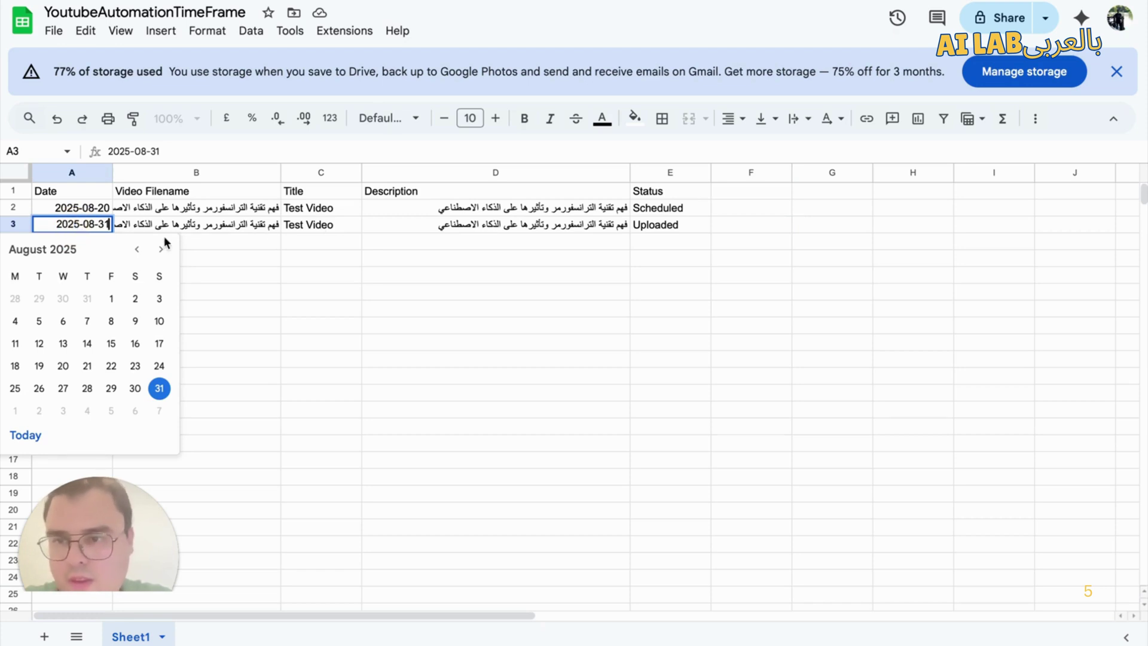
pyautogui.doubleClick(673, 226)
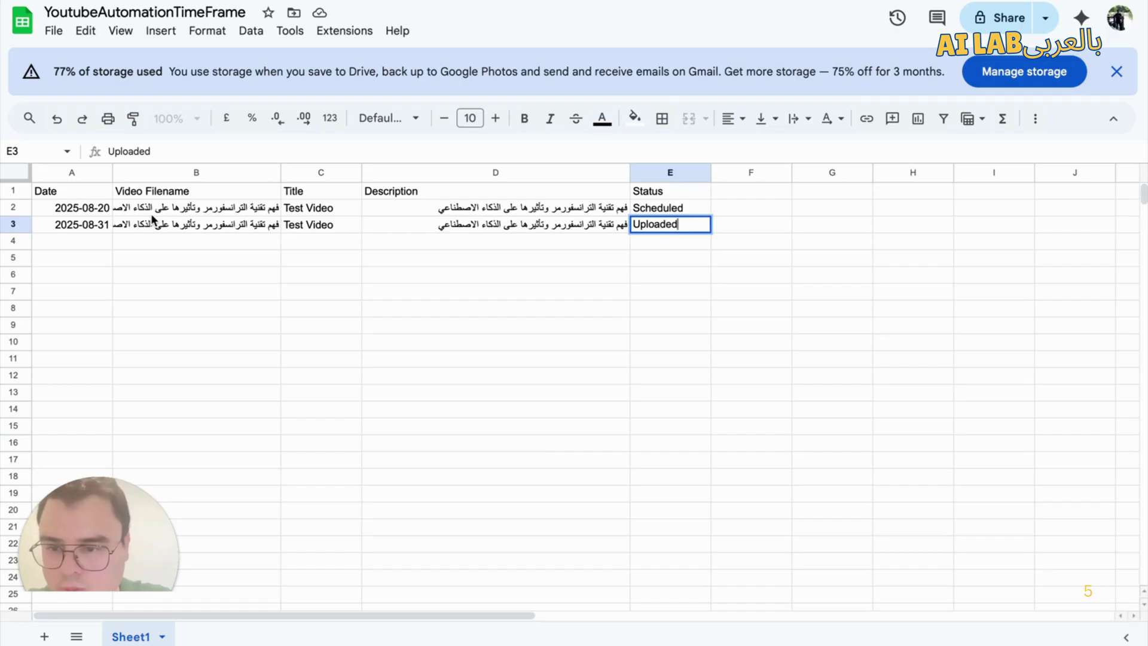
pyautogui.click(69, 226)
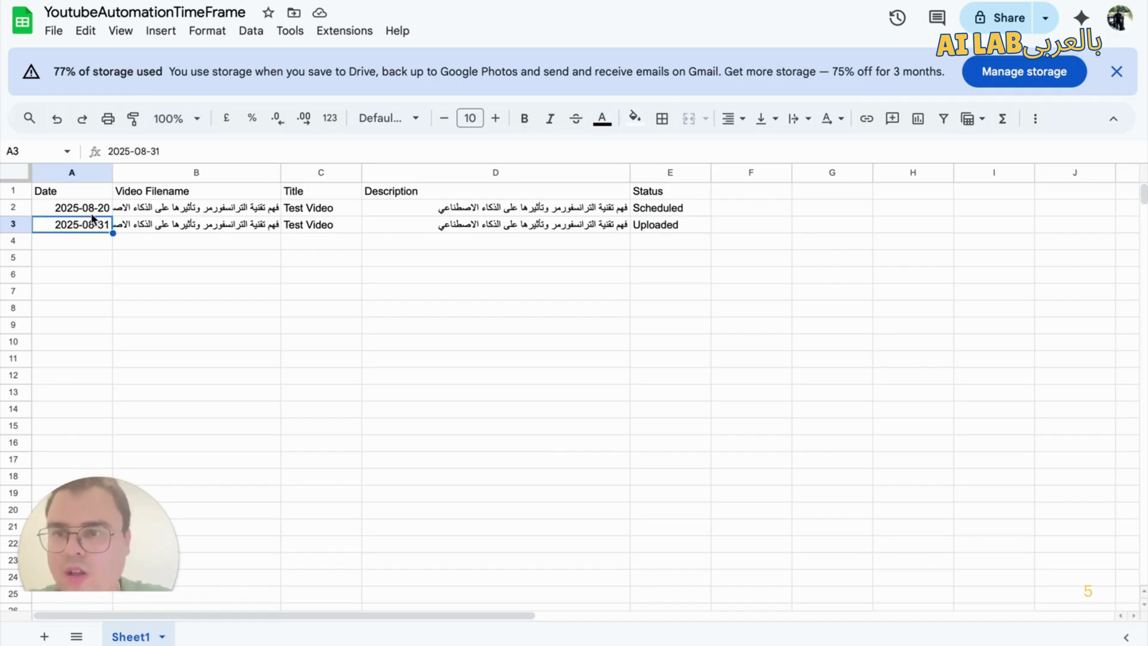
pyautogui.click(526, 211)
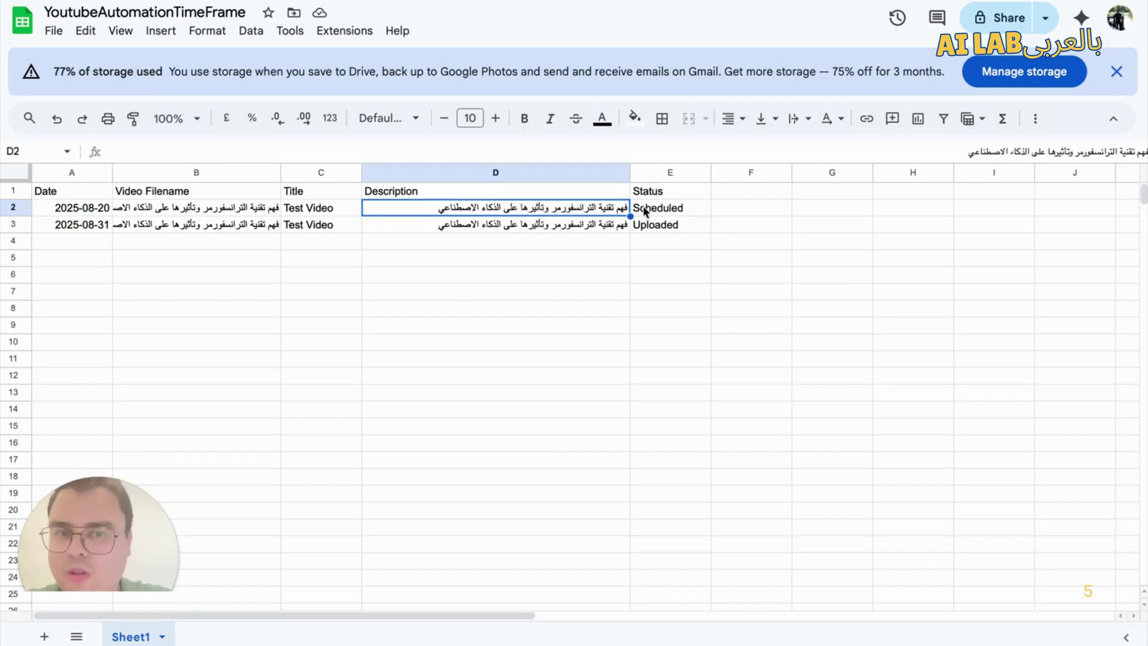
pyautogui.click(688, 207)
pyautogui.click(691, 226)
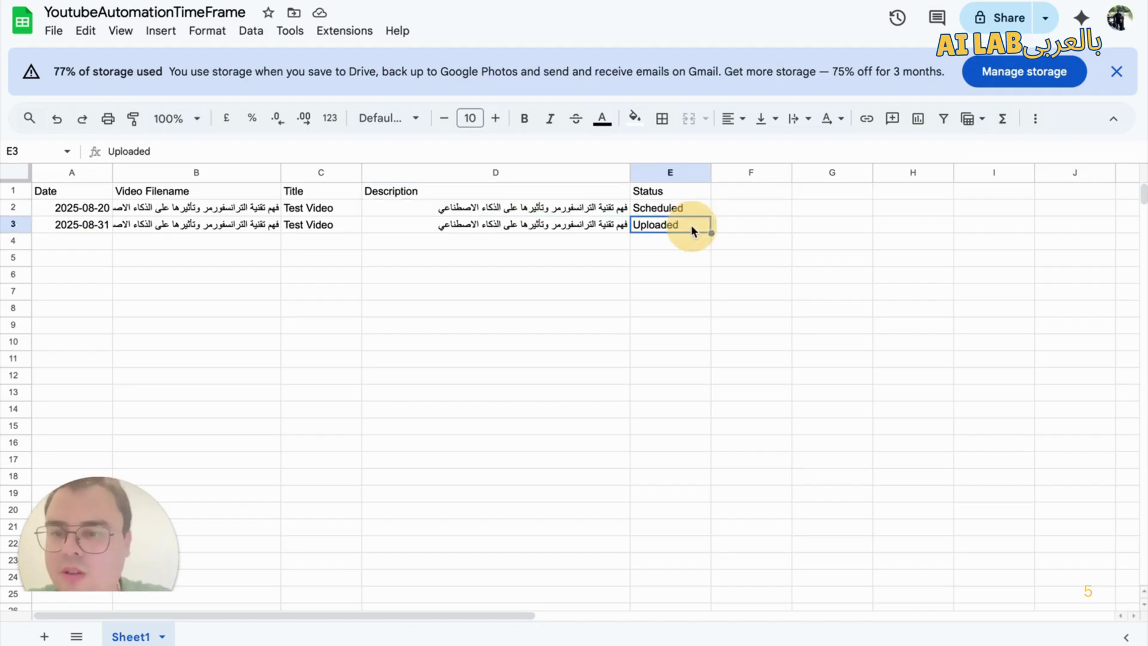
pyautogui.click(685, 208)
pyautogui.doubleClick(684, 208)
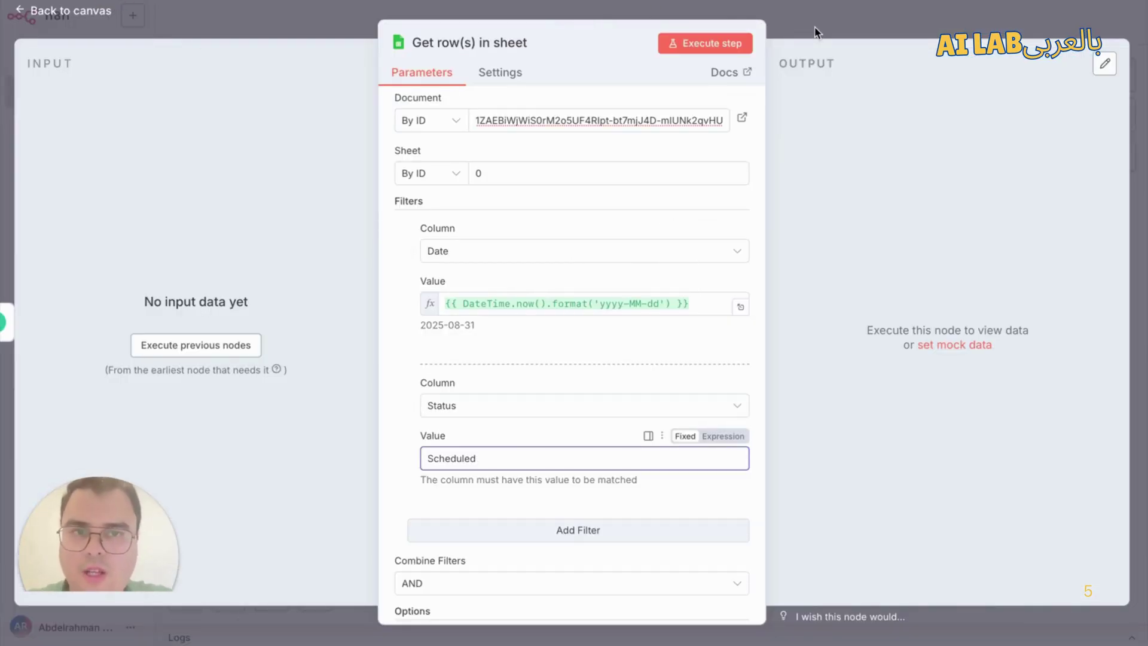
# Step: Add the Return only First Matching Row option to Get row(s) in sheet and switch it on
pyautogui.scroll(-2, 643, 347)
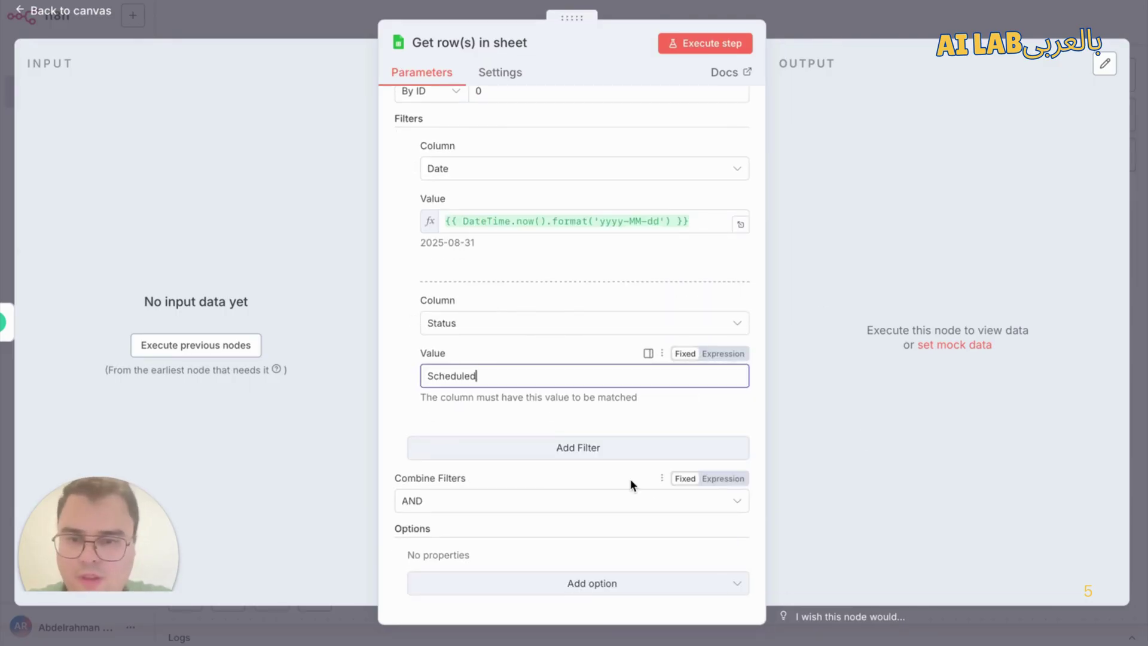
pyautogui.scroll(5, 631, 479)
pyautogui.scroll(-5, 630, 479)
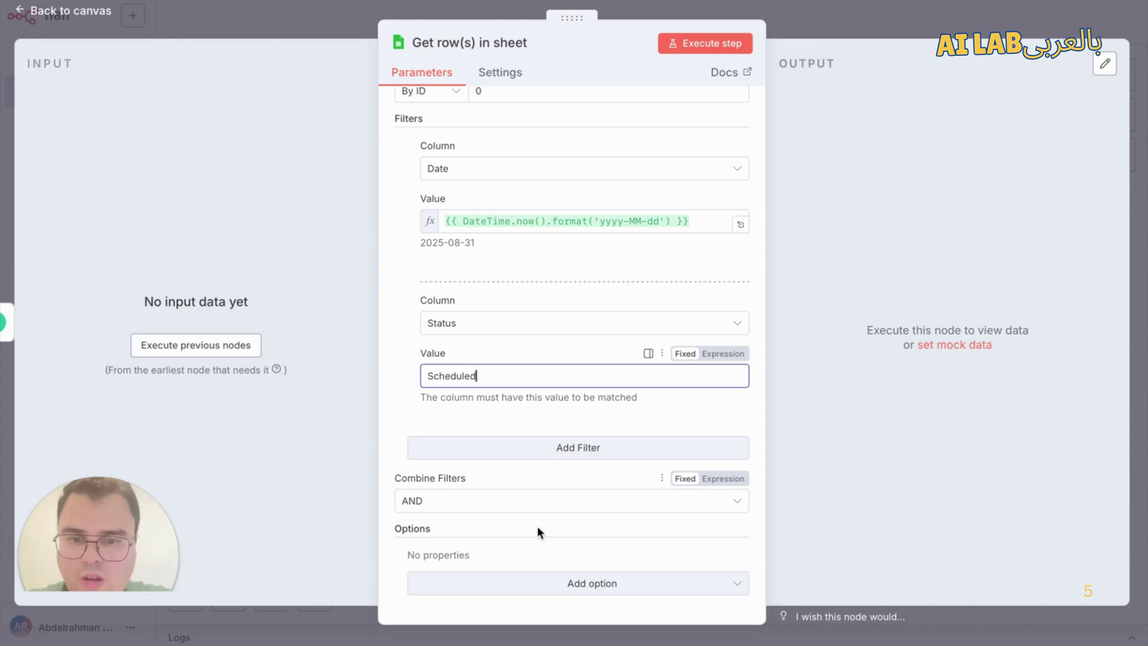
pyautogui.click(569, 583)
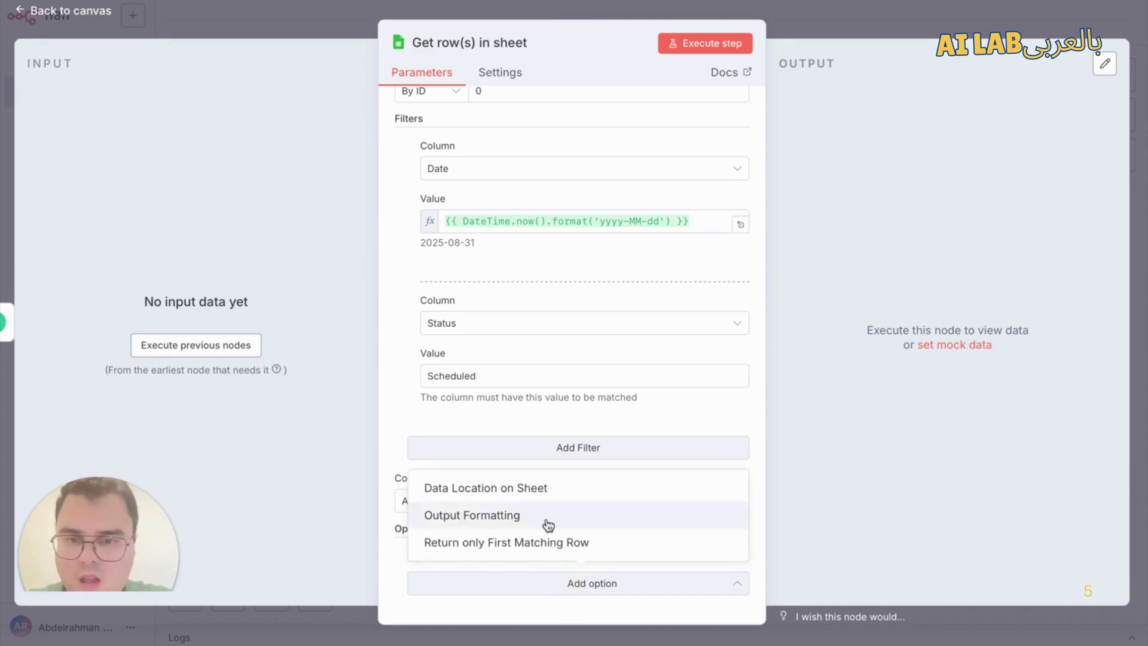
pyautogui.click(399, 566)
pyautogui.click(486, 579)
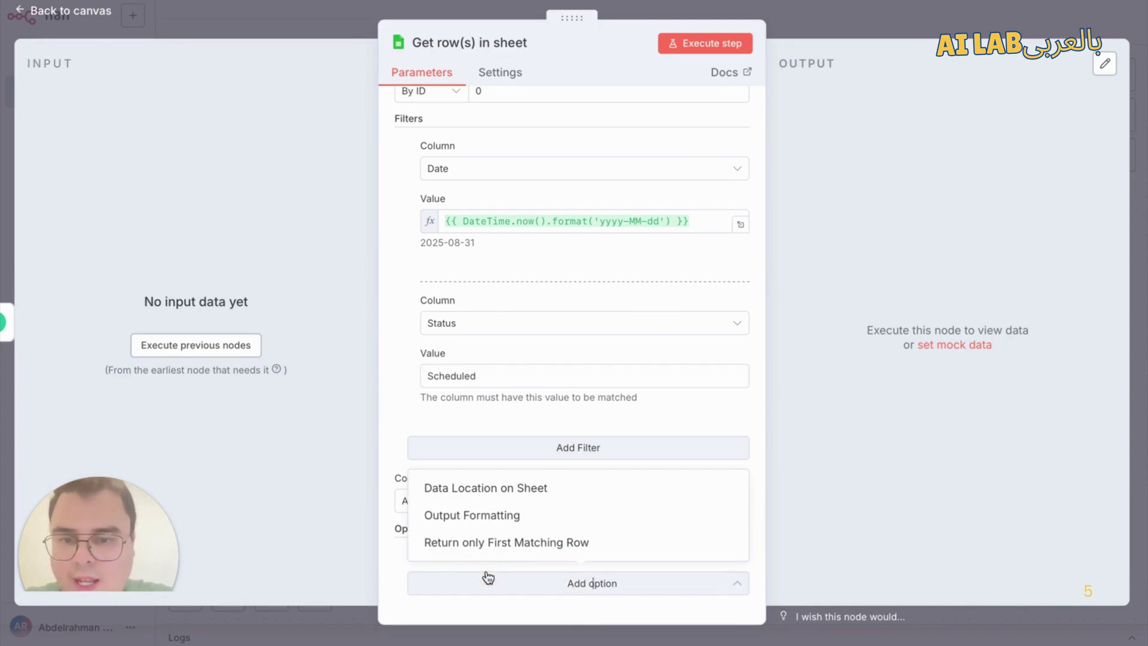
pyautogui.click(499, 556)
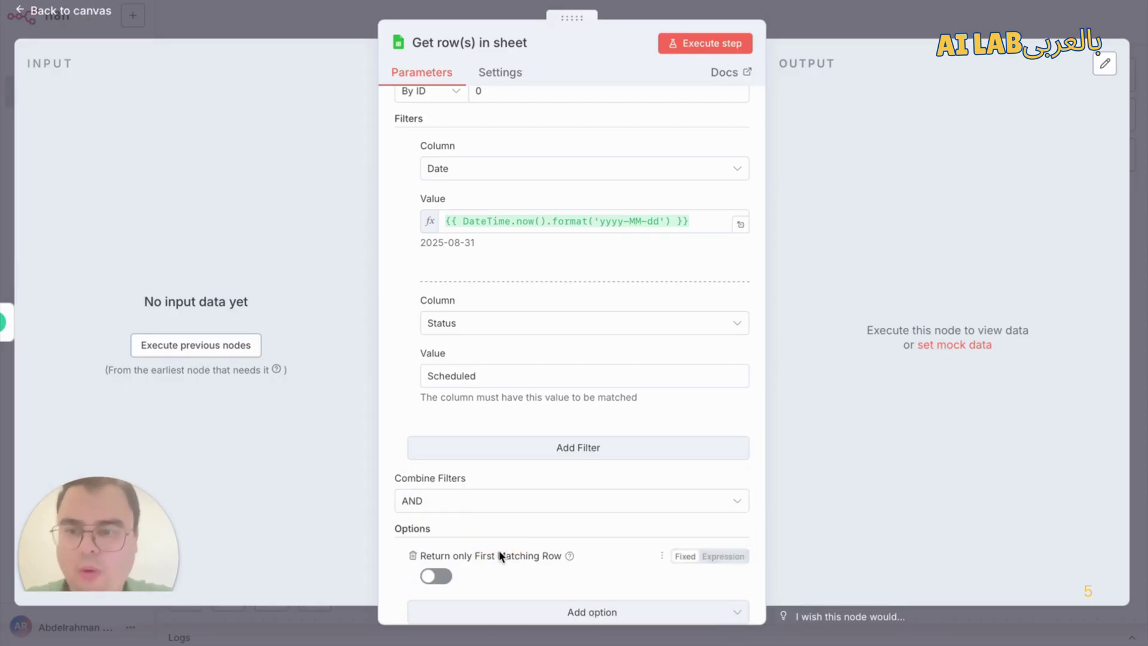
pyautogui.scroll(-1, 499, 550)
pyautogui.click(436, 548)
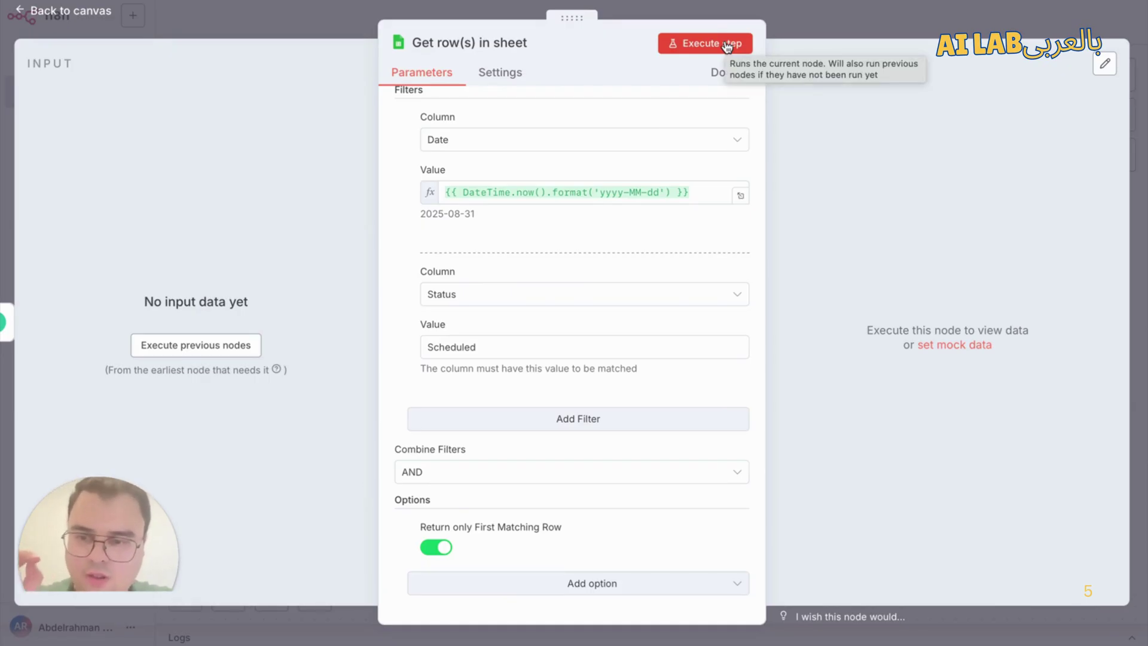
pyautogui.click(810, 8)
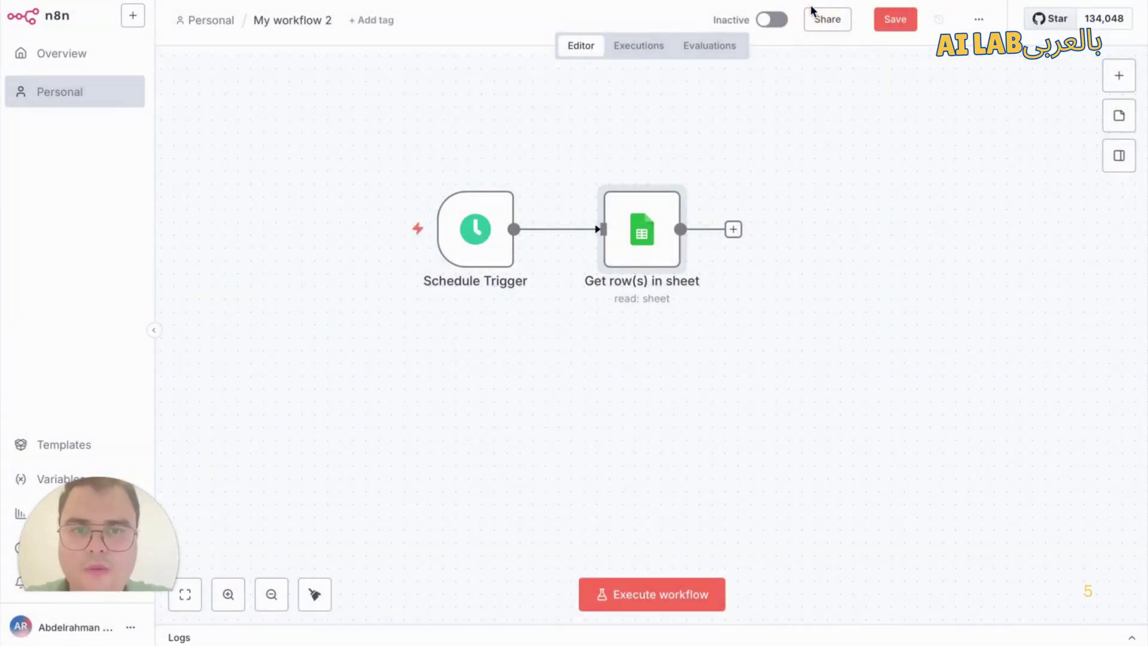
# Step: Move Schedule Trigger and Get row(s) in sheet up to the same height, then review the sheet node's filters
pyautogui.moveTo(476, 229); pyautogui.dragTo(449, 178)
pyautogui.moveTo(645, 229); pyautogui.dragTo(643, 178)
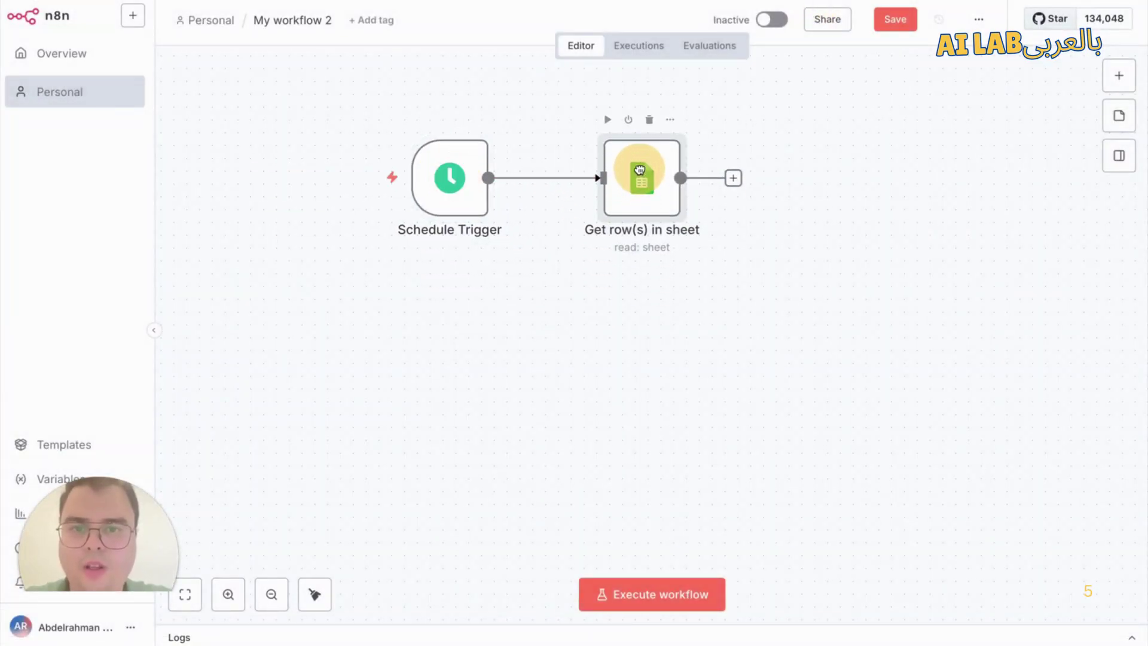
pyautogui.click(466, 181)
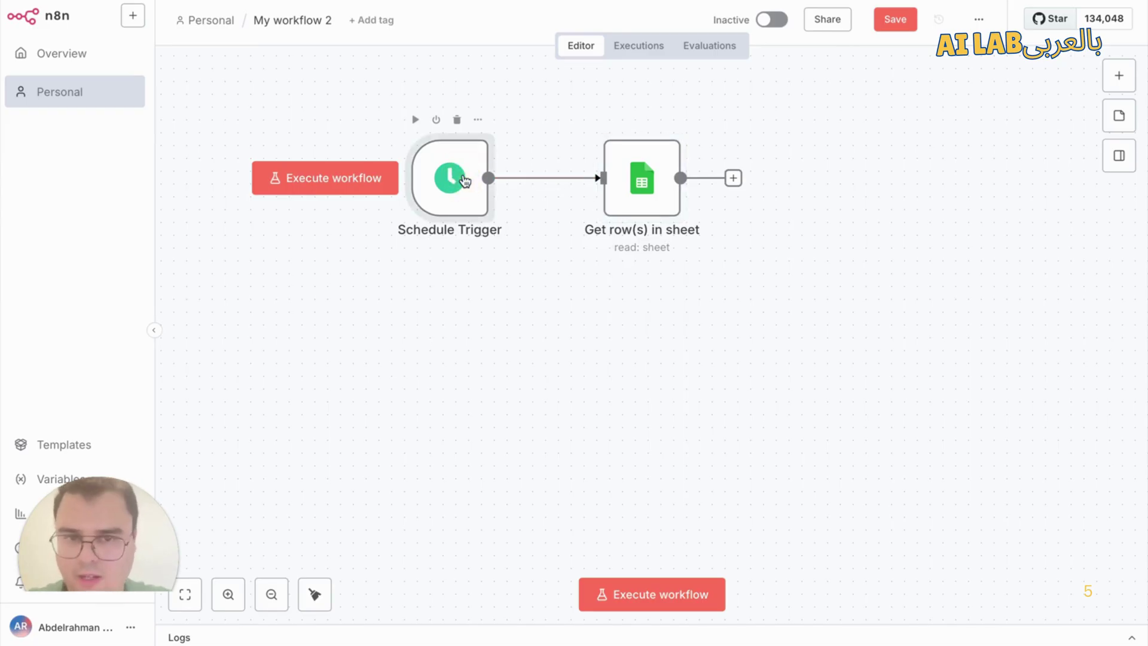
pyautogui.doubleClick(646, 178)
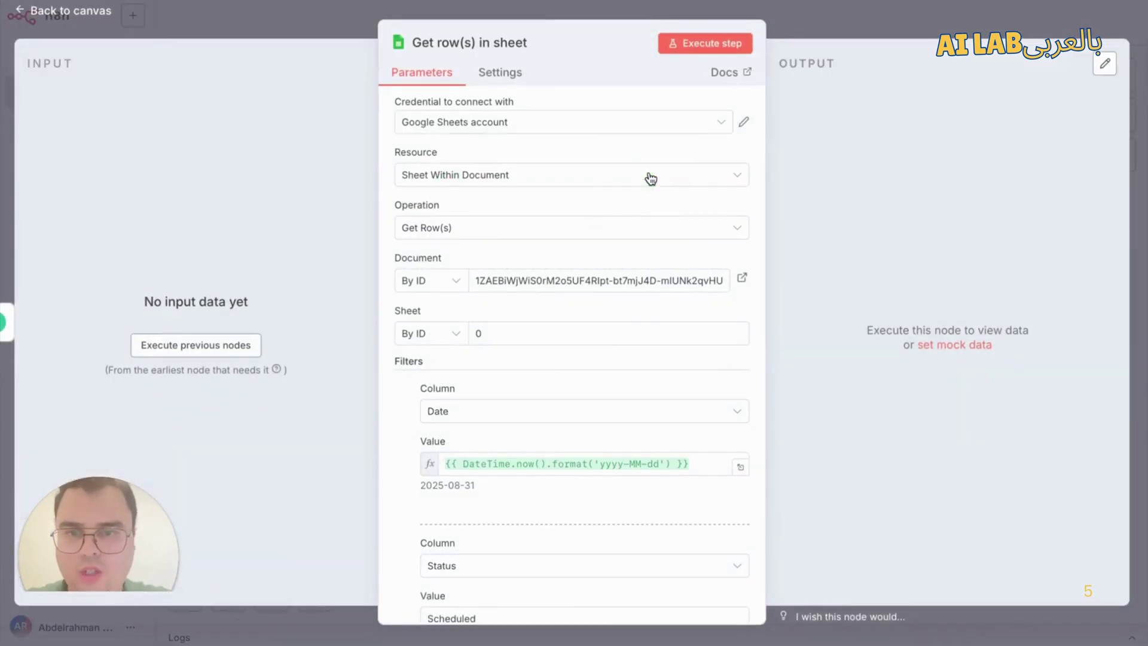
pyautogui.scroll(-3, 506, 541)
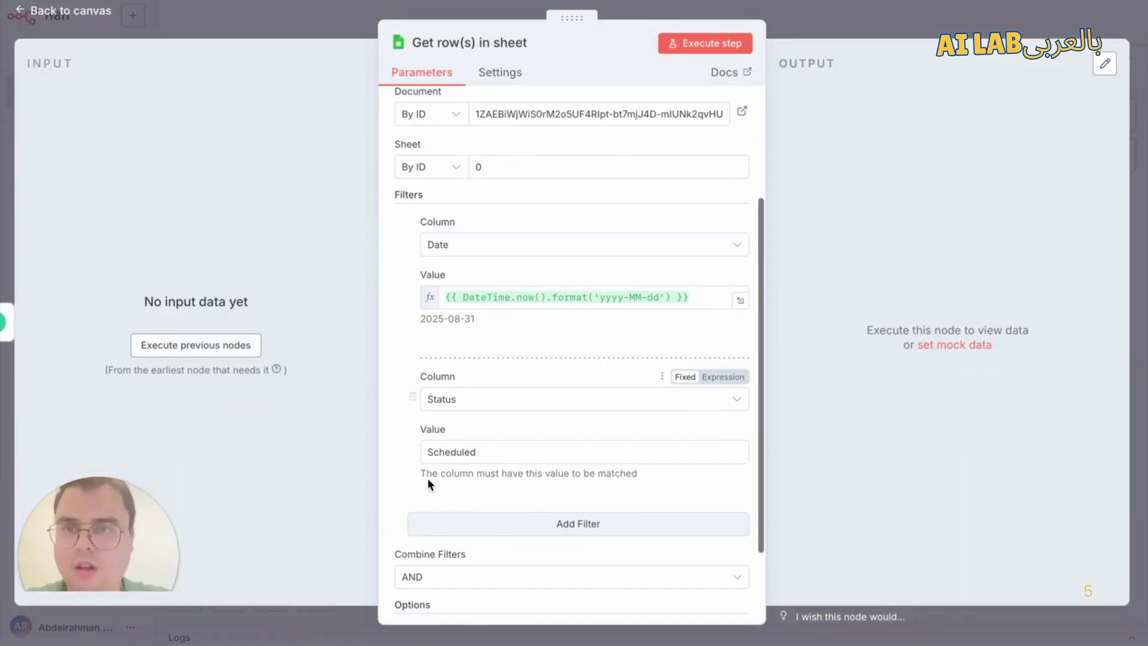
pyautogui.click(303, 16)
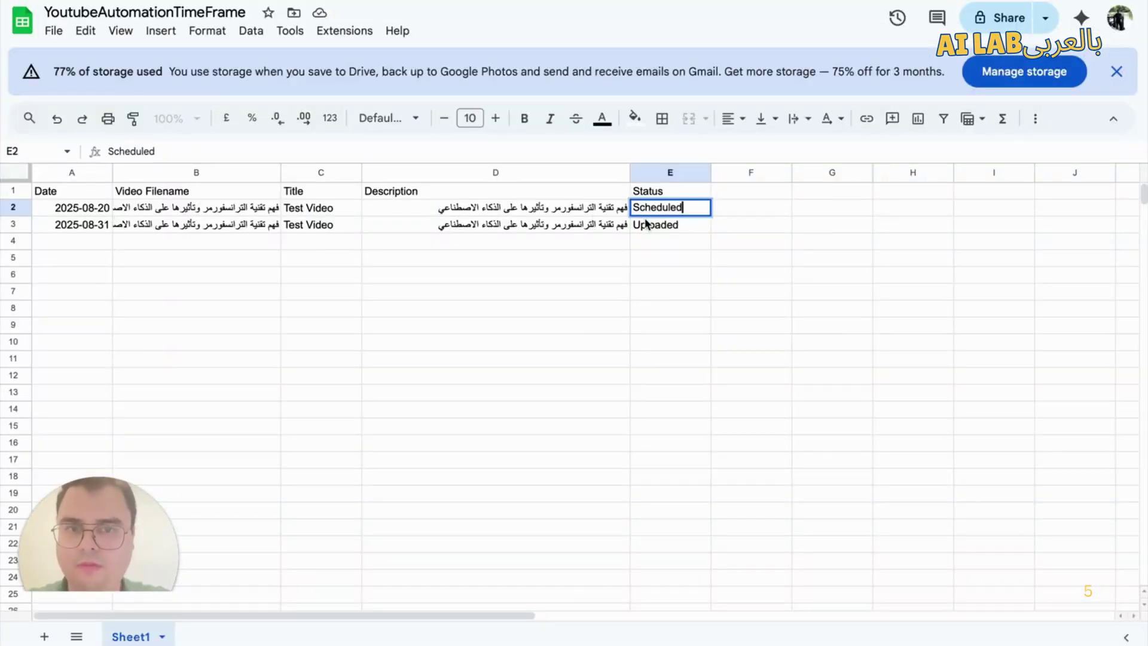
# Step: Copy 'Scheduled' from E2 into E3, replacing the Uploaded status
pyautogui.doubleClick(664, 207)
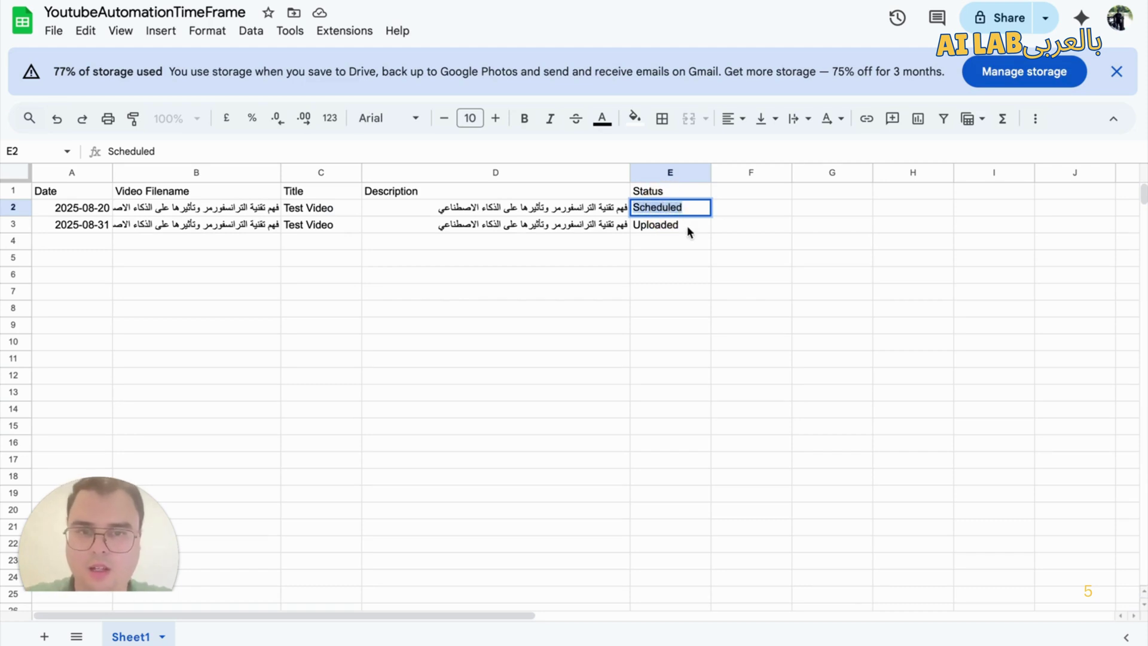
pyautogui.click(687, 225)
pyautogui.doubleClick(687, 225)
pyautogui.write('Scheduled')
pyautogui.click(700, 257)
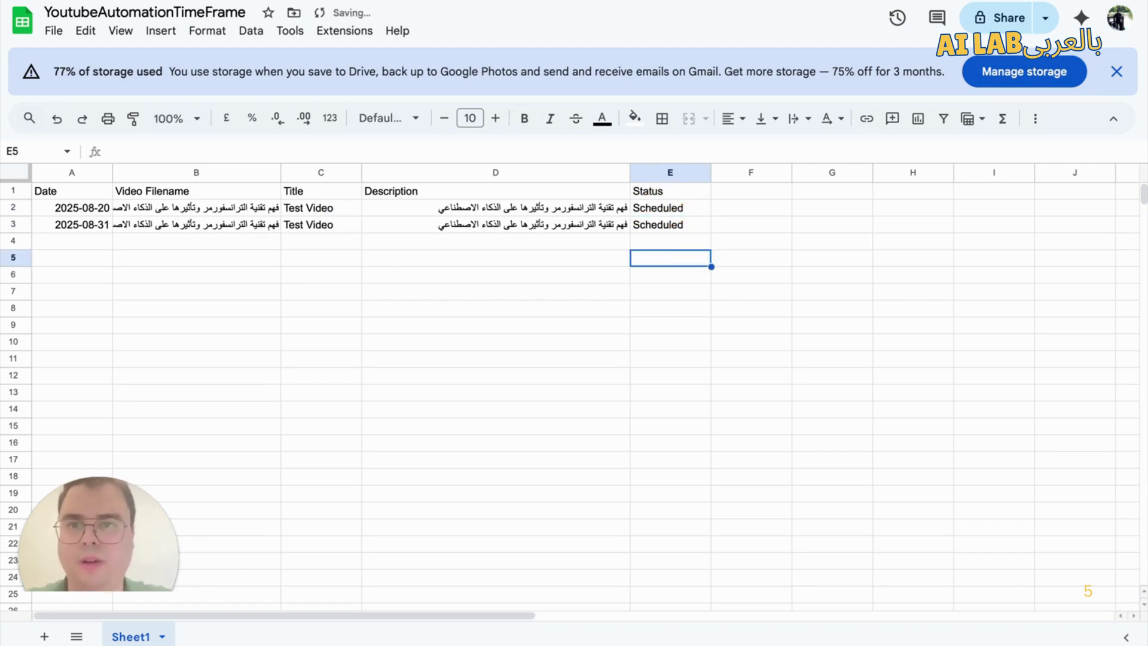
# Step: Save 'My workflow 2' in n8n and bring up the next-node picker
pyautogui.click(185, 2)
pyautogui.click(892, 25)
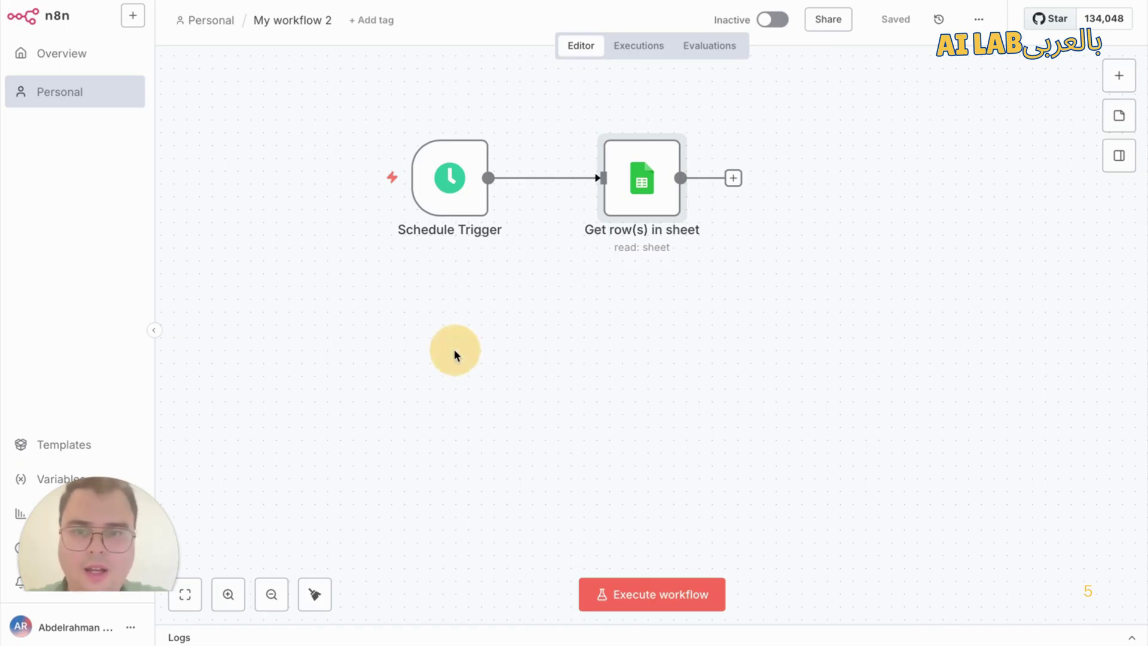
pyautogui.click(733, 178)
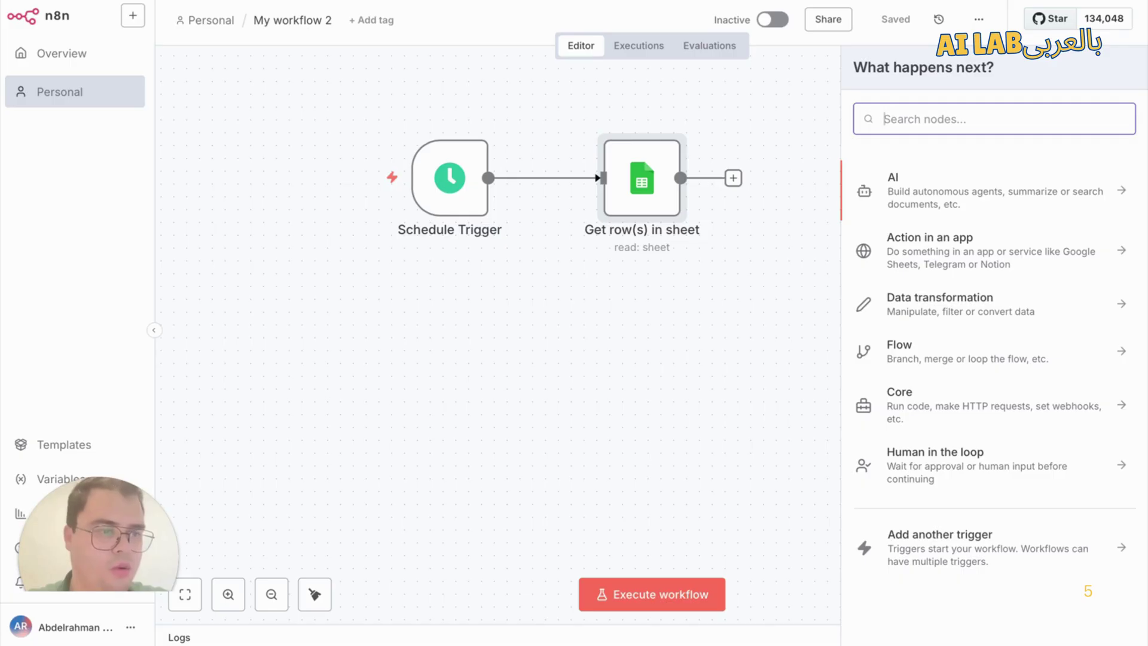
# Step: Search the node list for 'google drive' and pick the Google Drive node
pyautogui.click(277, 294)
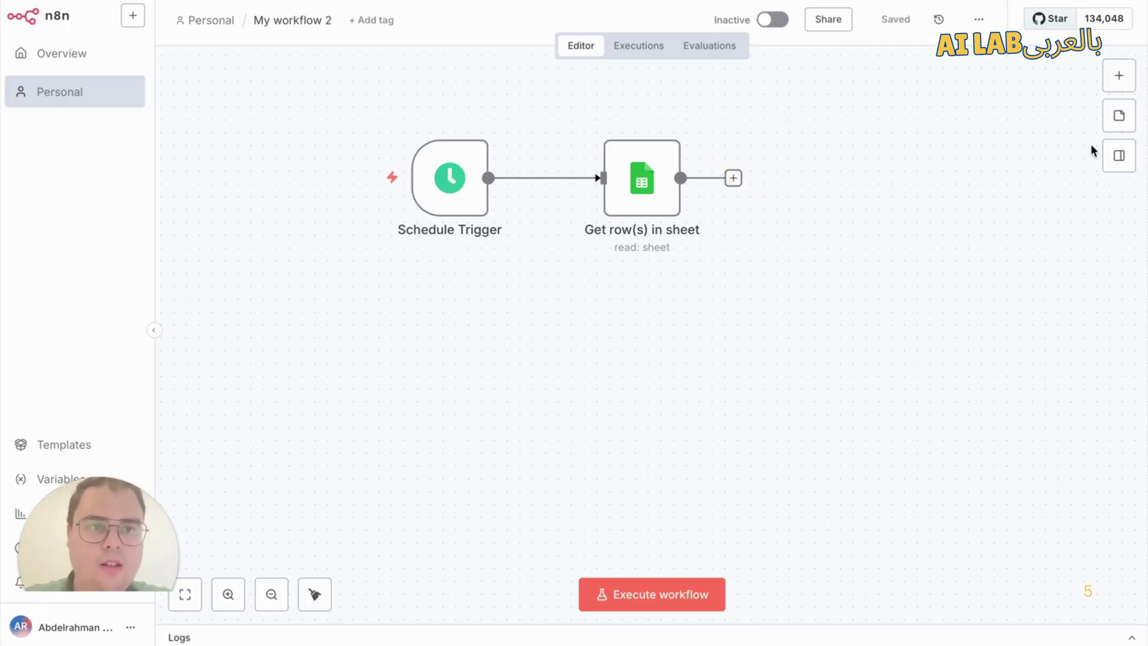
pyautogui.click(1119, 75)
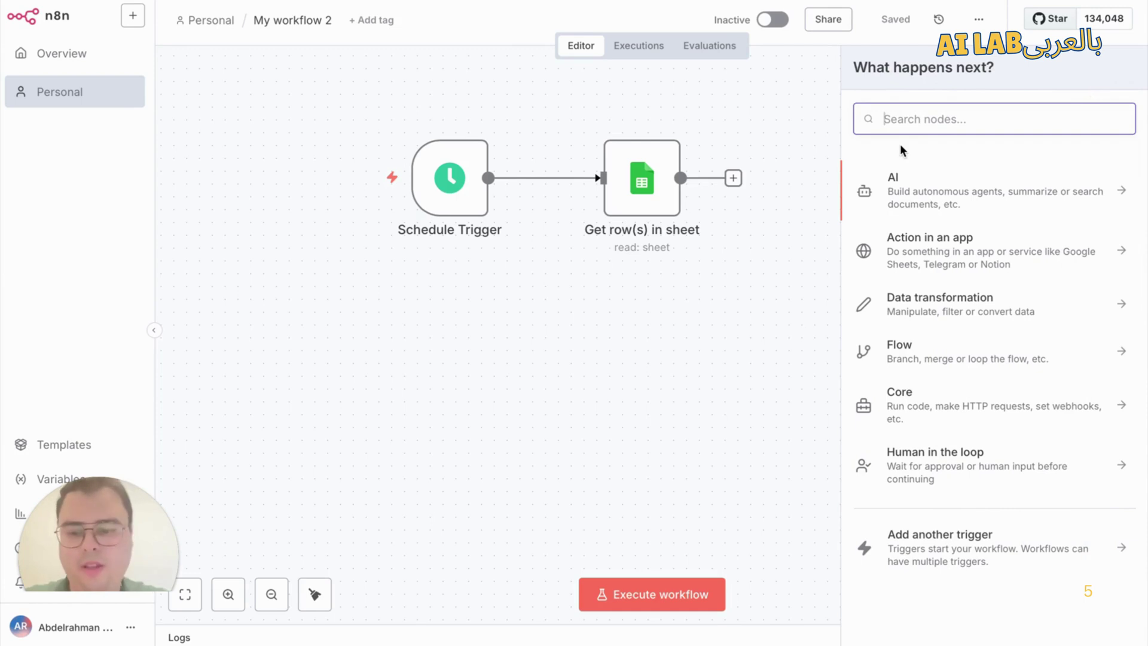
pyautogui.write('google ')
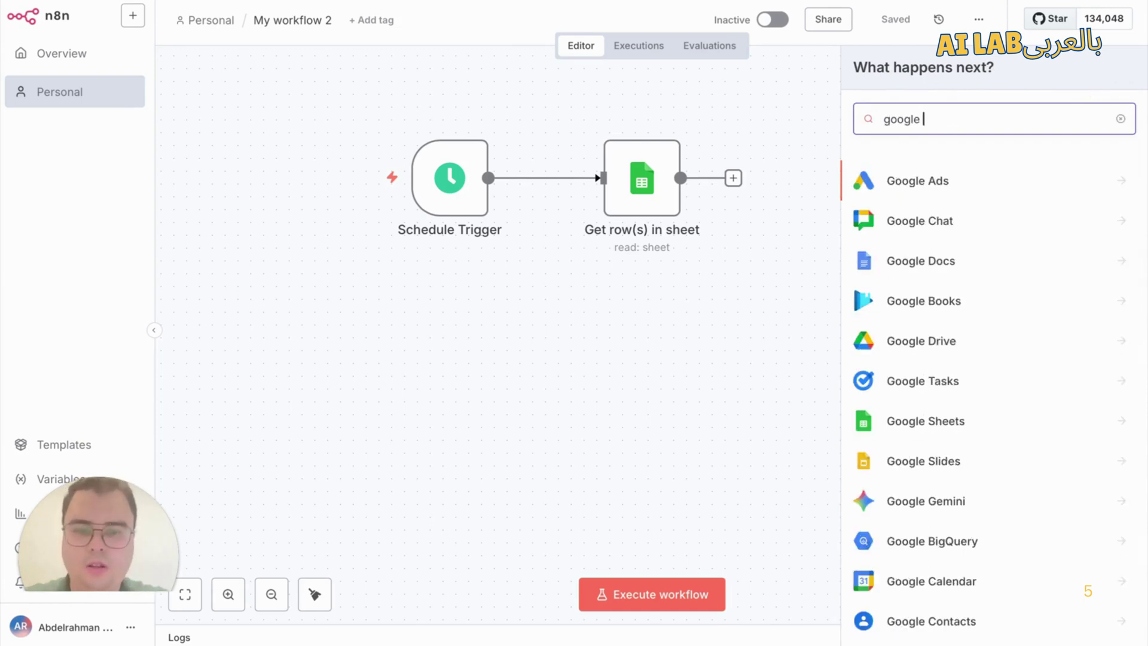
pyautogui.write('dri')
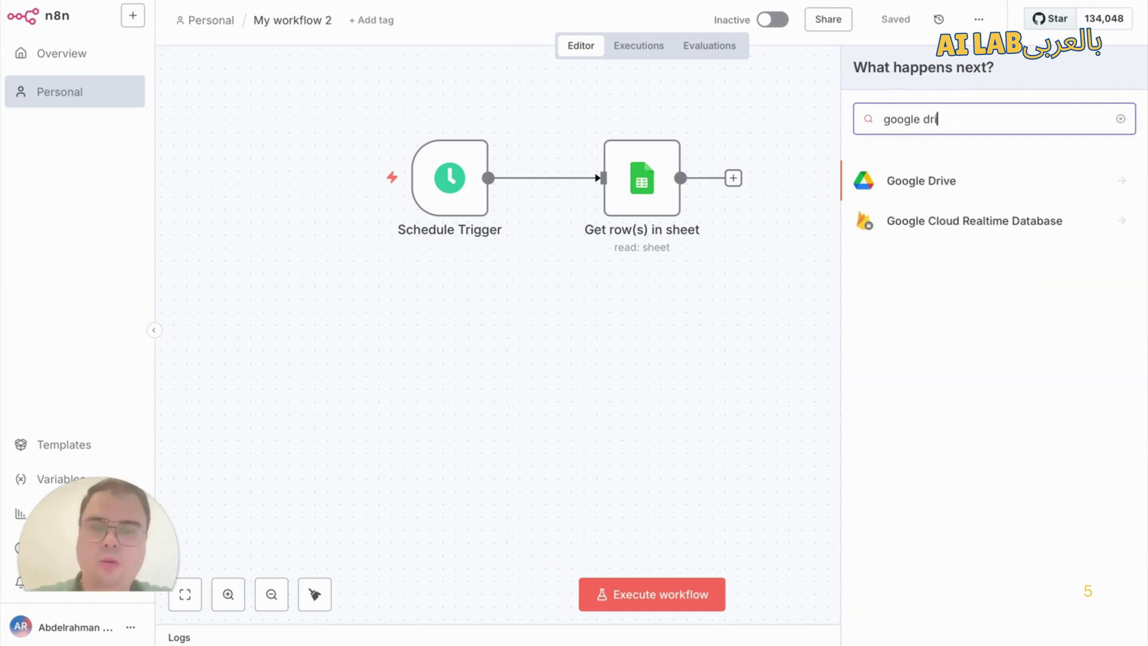
pyautogui.write('ve')
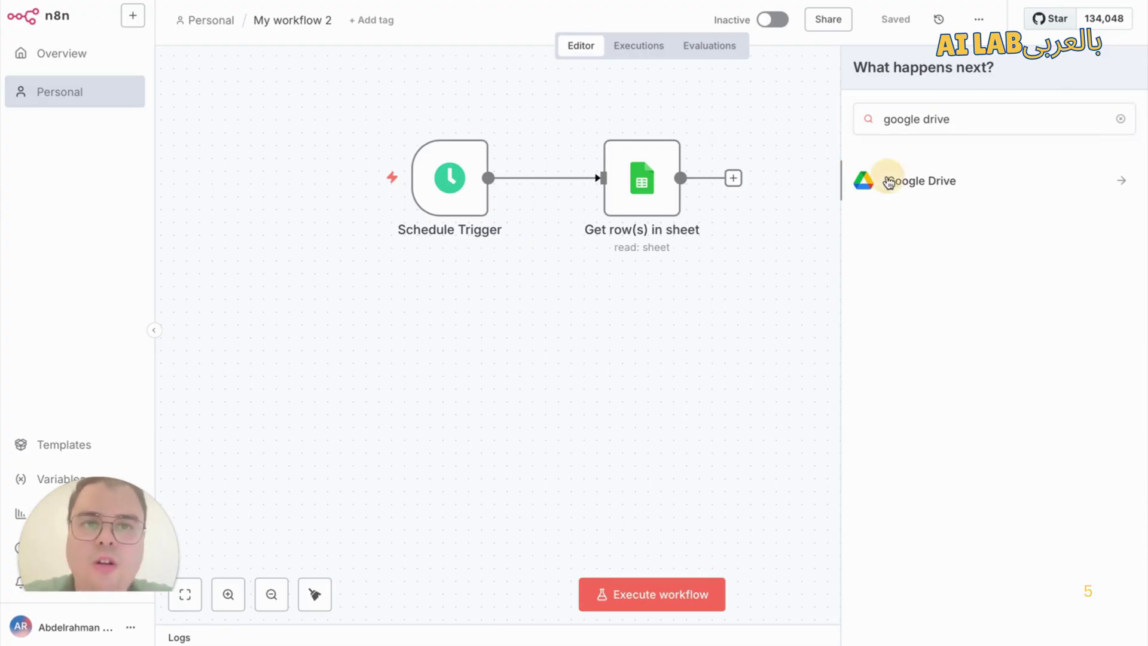
pyautogui.click(890, 180)
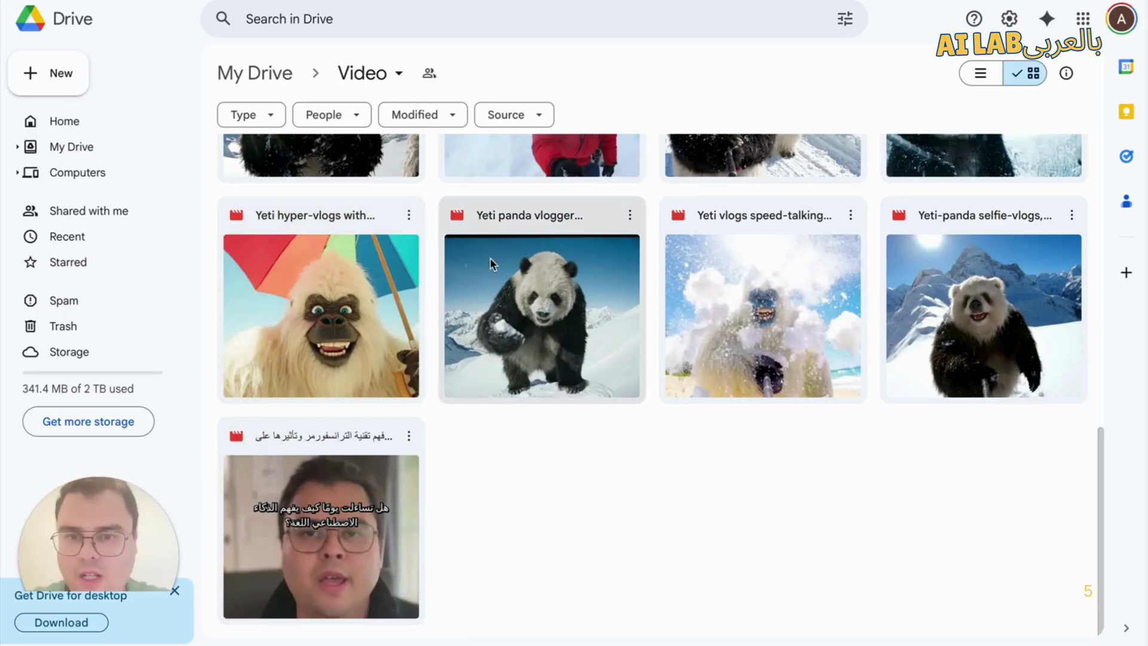
# Step: Scroll through the Yeti and panda vlog videos in the Drive Video folder, then switch to the YoutubeAutomationTimeFrame sheet
pyautogui.scroll(8, 405, 249)
pyautogui.scroll(-8, 404, 249)
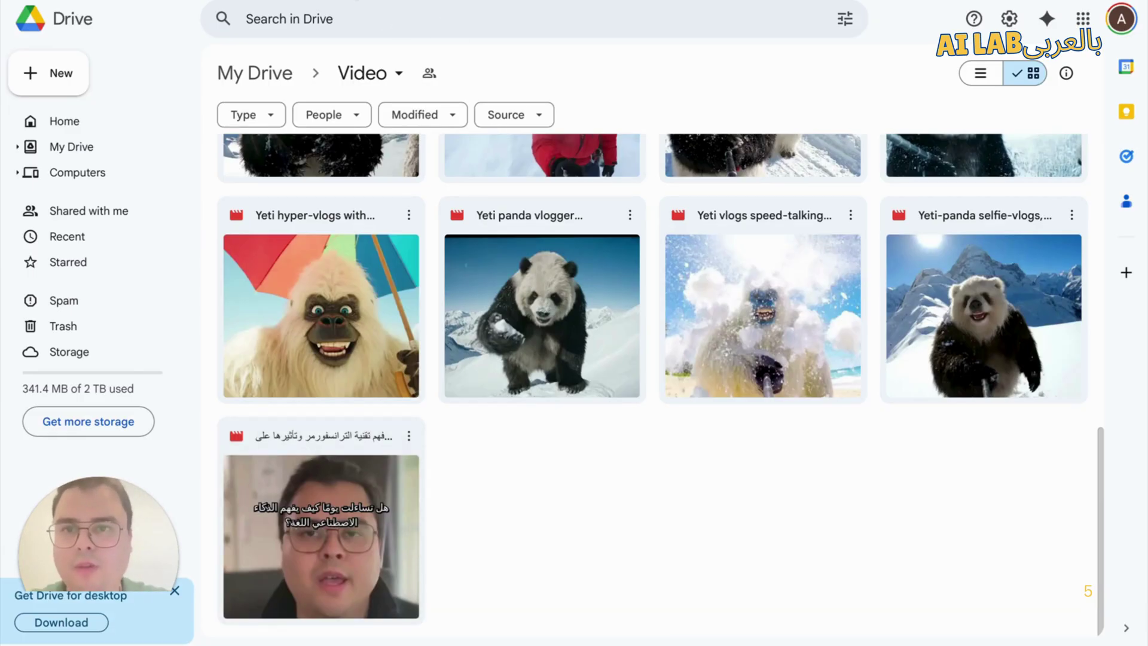
pyautogui.click(353, 1)
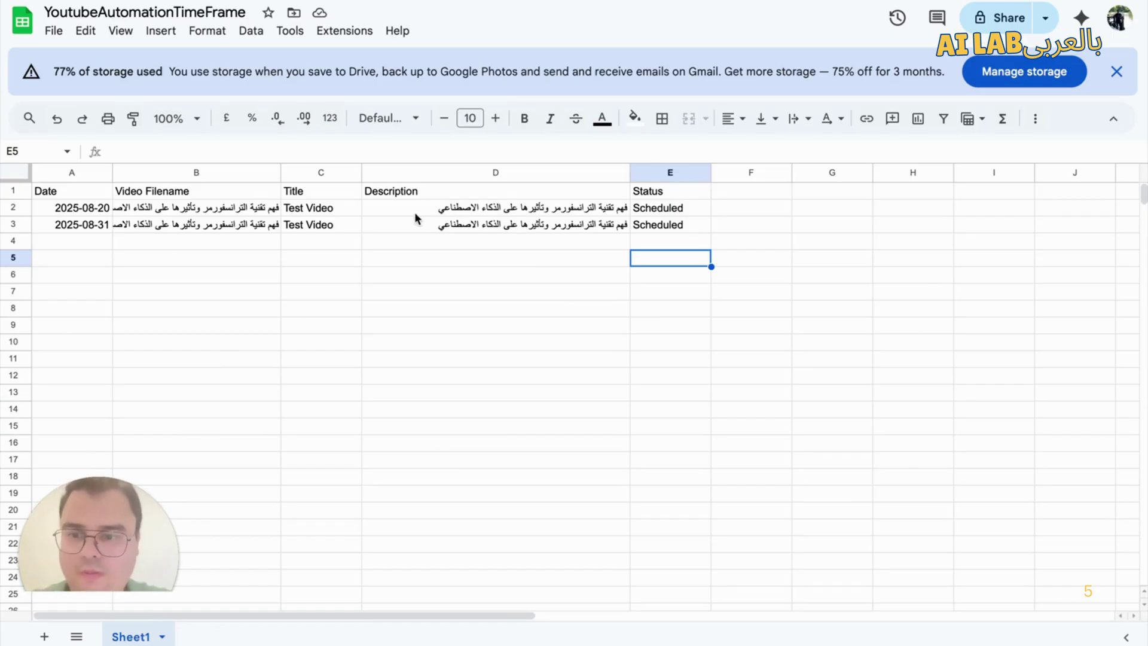
# Step: Return to the n8n workflow showing the Google Drive node's 17 actions
pyautogui.click(122, 1)
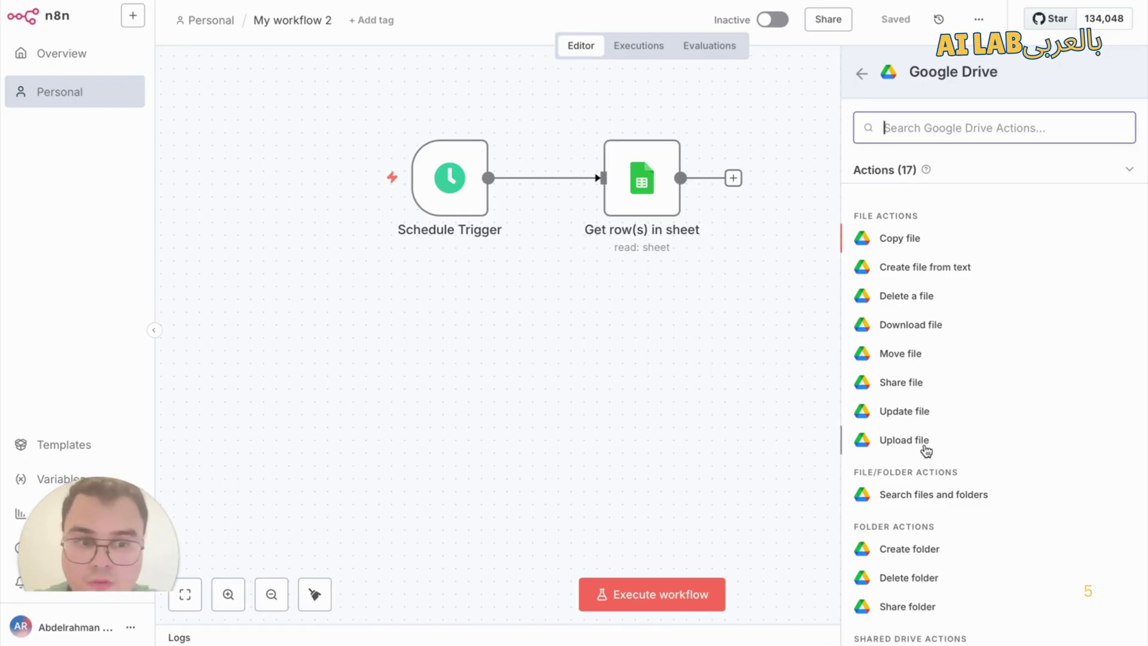
# Step: Add the Drive Search files and folders action, run the trigger and sheet node, and pin the sheet output
pyautogui.click(945, 504)
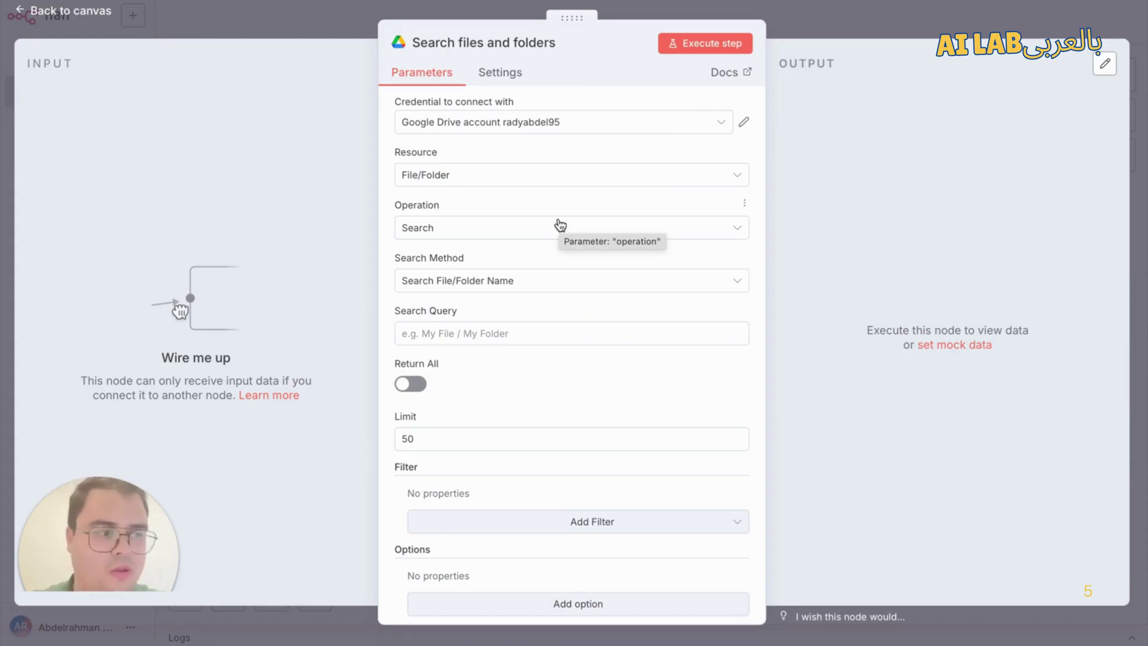
pyautogui.click(826, 23)
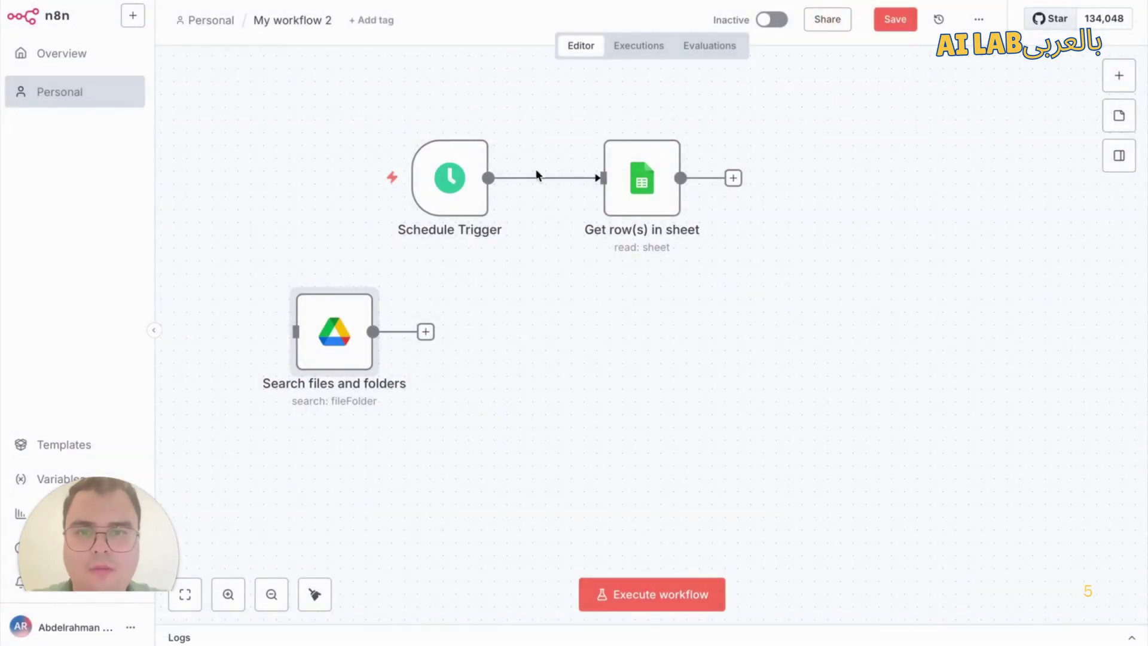
pyautogui.moveTo(468, 181)
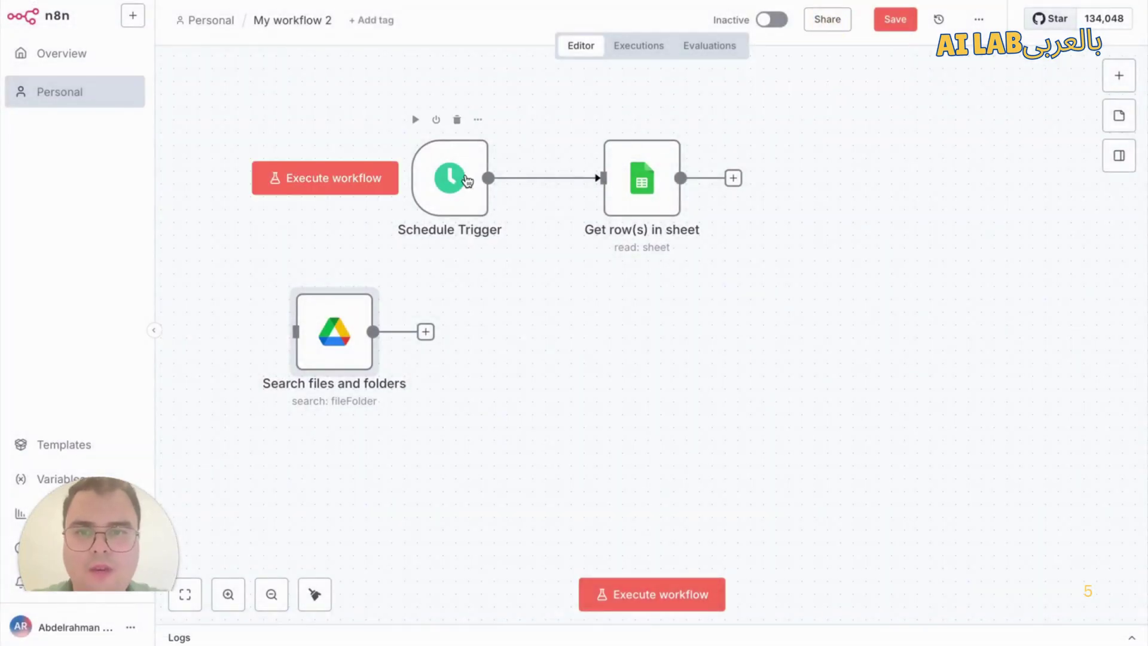
pyautogui.click(415, 120)
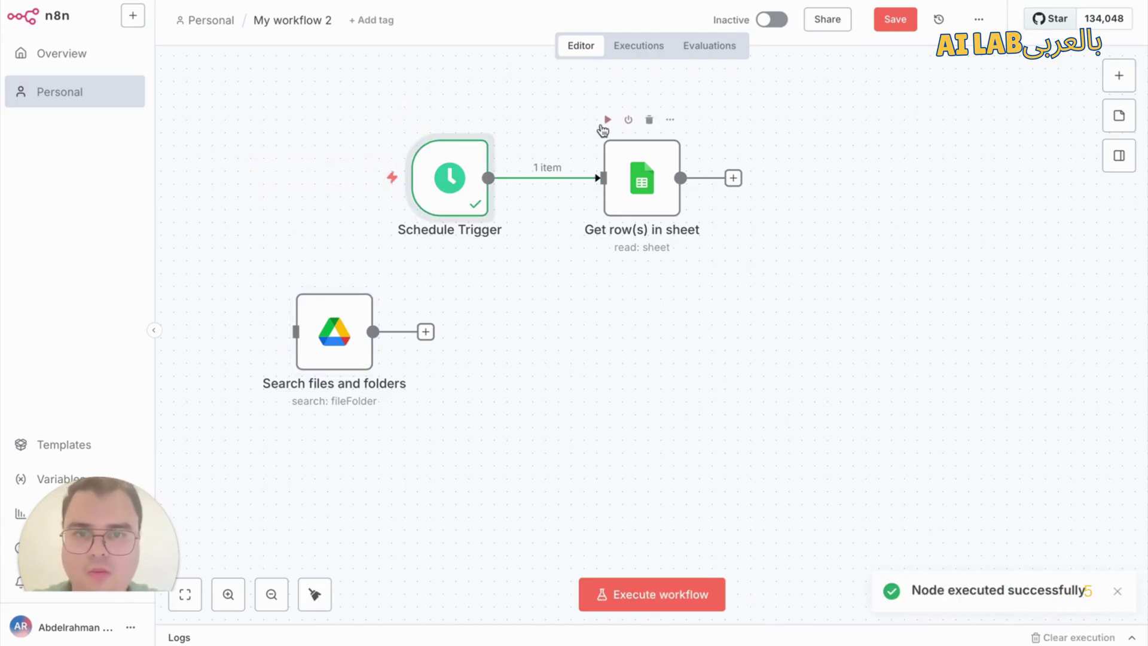
pyautogui.click(607, 120)
pyautogui.click(656, 191)
pyautogui.click(656, 191)
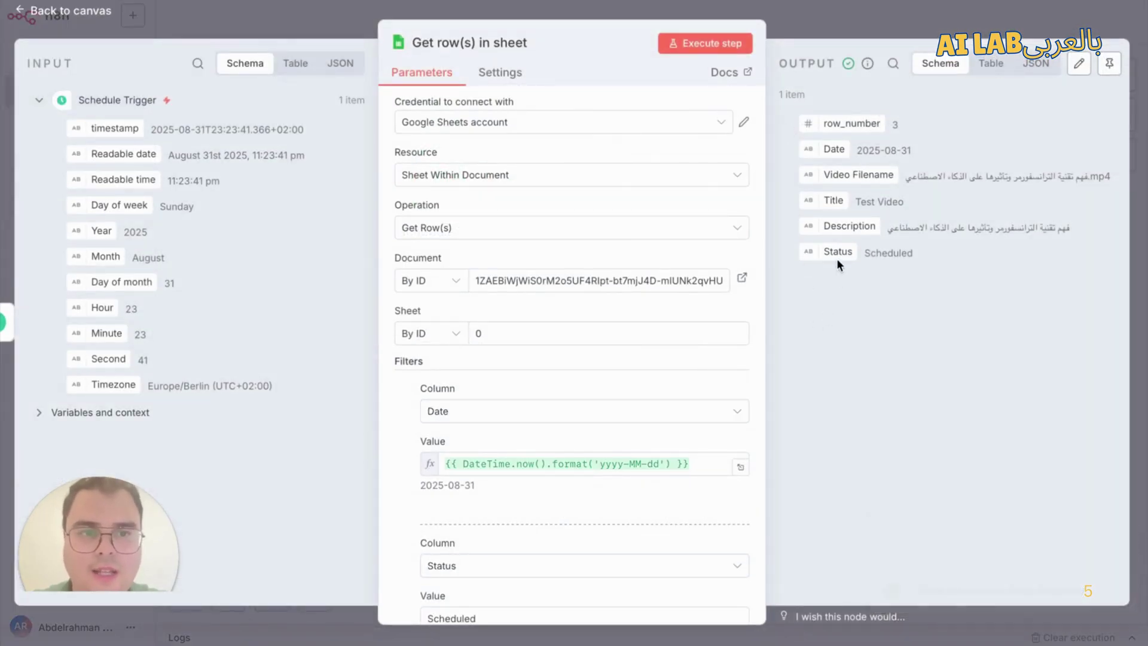
pyautogui.click(1100, 69)
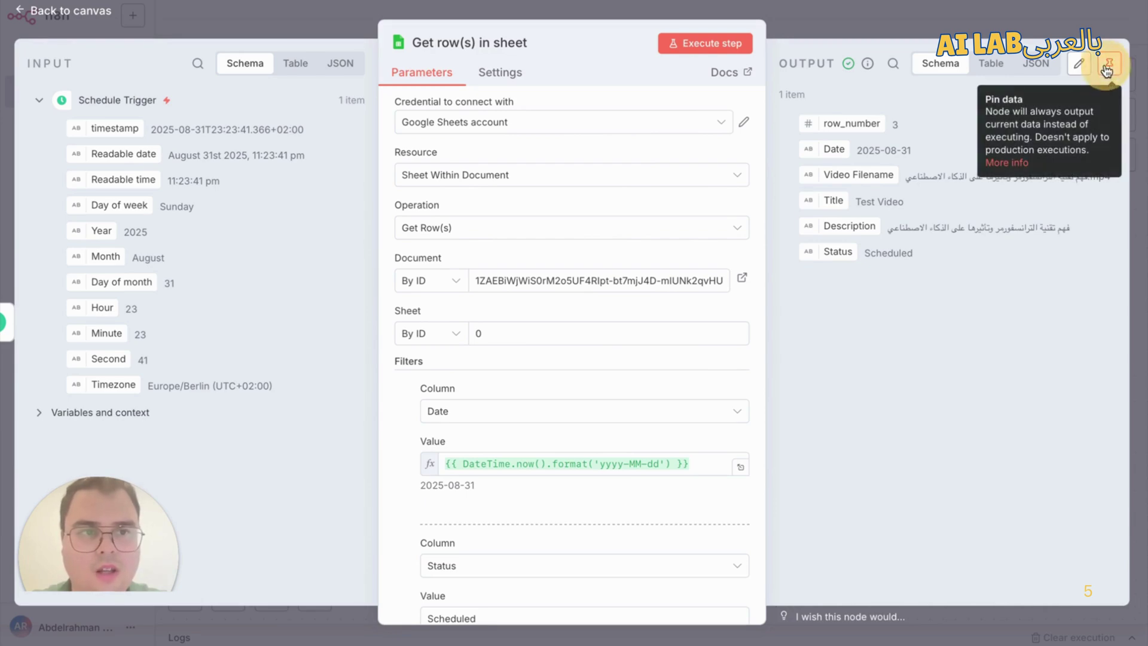
pyautogui.click(827, 23)
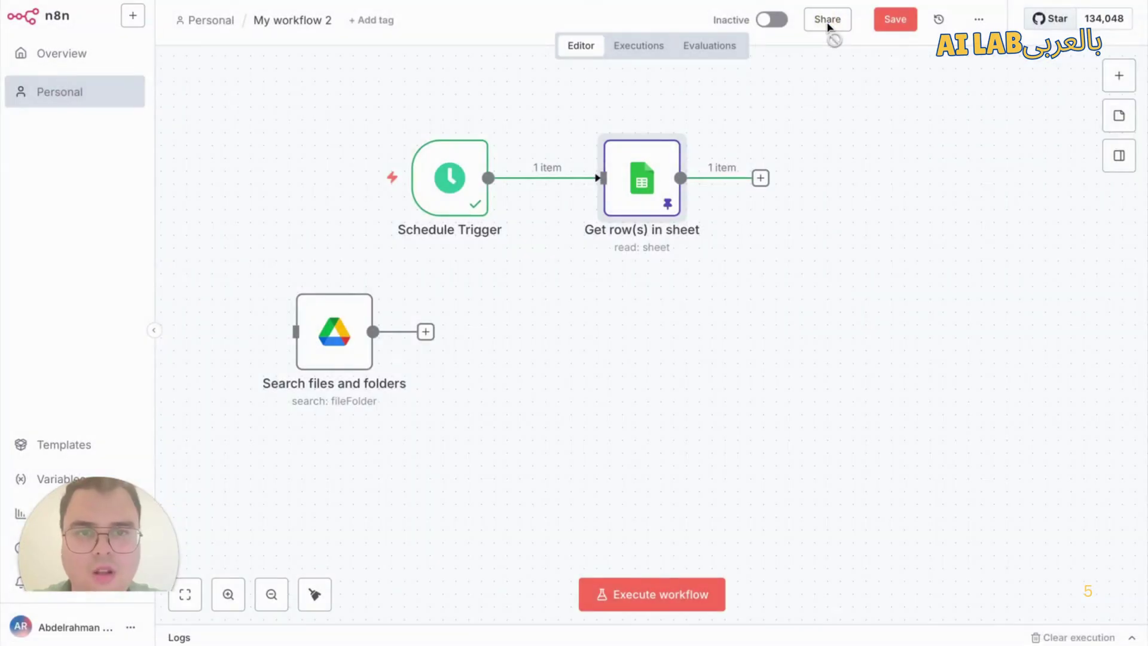
# Step: Place the Drive search node beside Get row(s) in sheet, connect them, and open its settings
pyautogui.rightClick(317, 343)
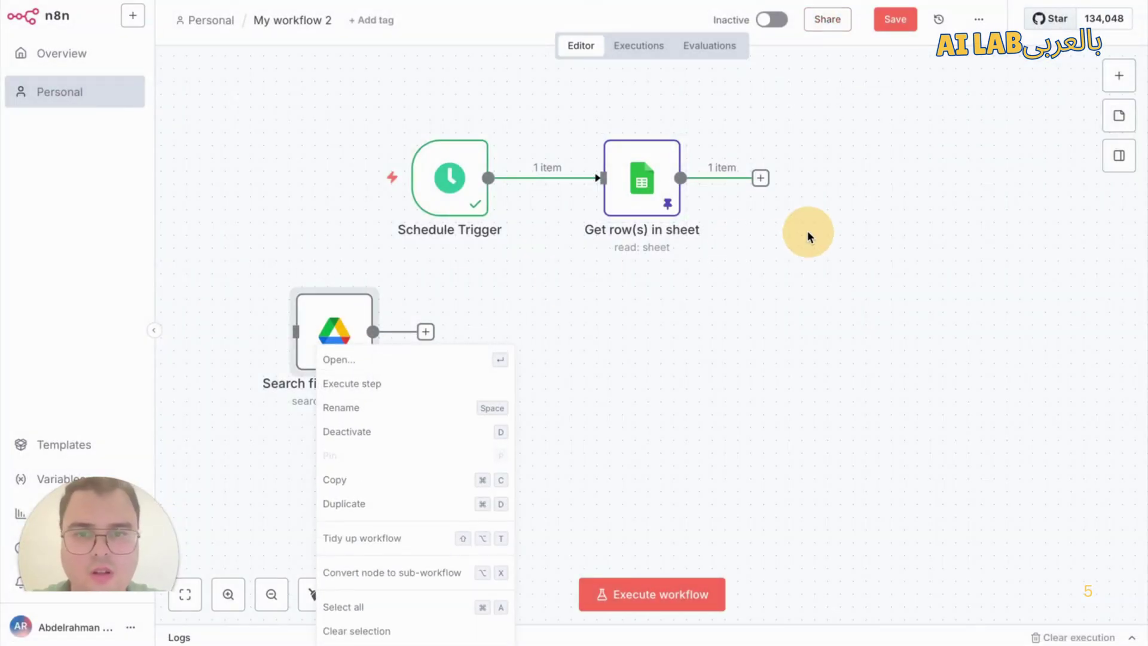
pyautogui.click(327, 228)
pyautogui.moveTo(333, 331); pyautogui.dragTo(841, 171)
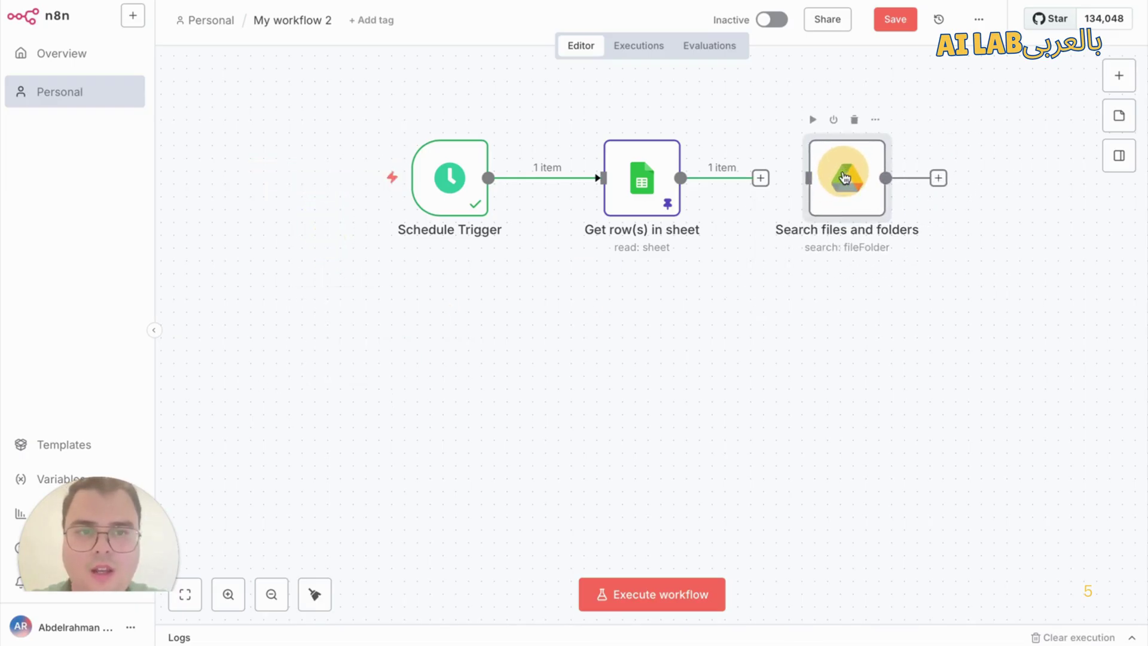
pyautogui.click(773, 178)
pyautogui.moveTo(773, 177); pyautogui.dragTo(815, 179)
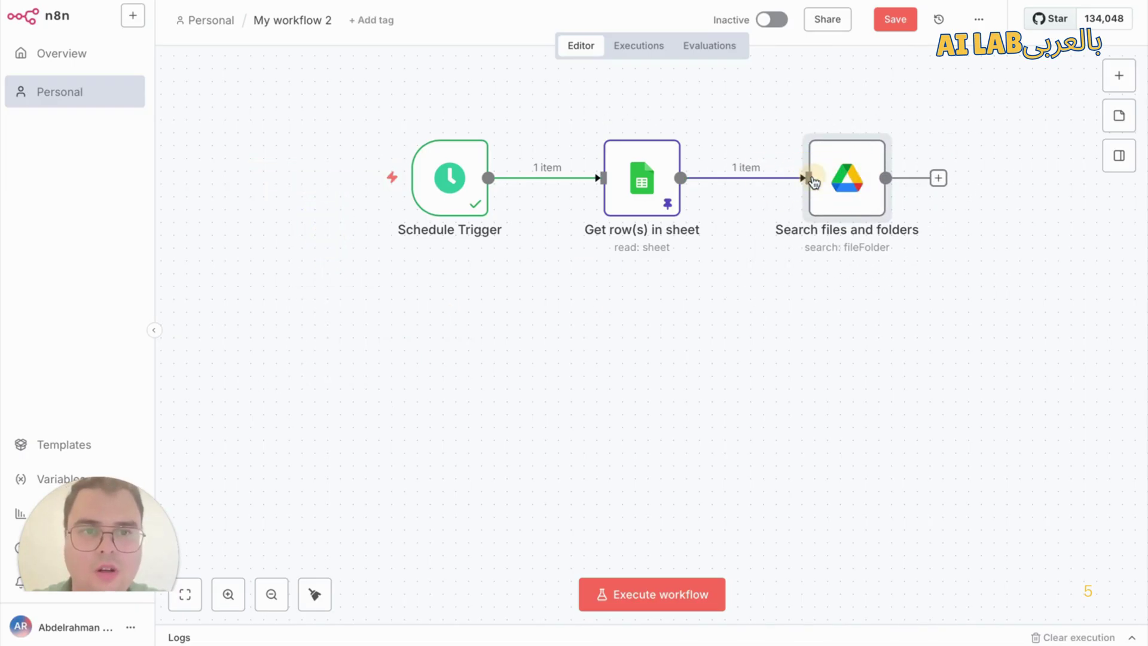
pyautogui.doubleClick(847, 175)
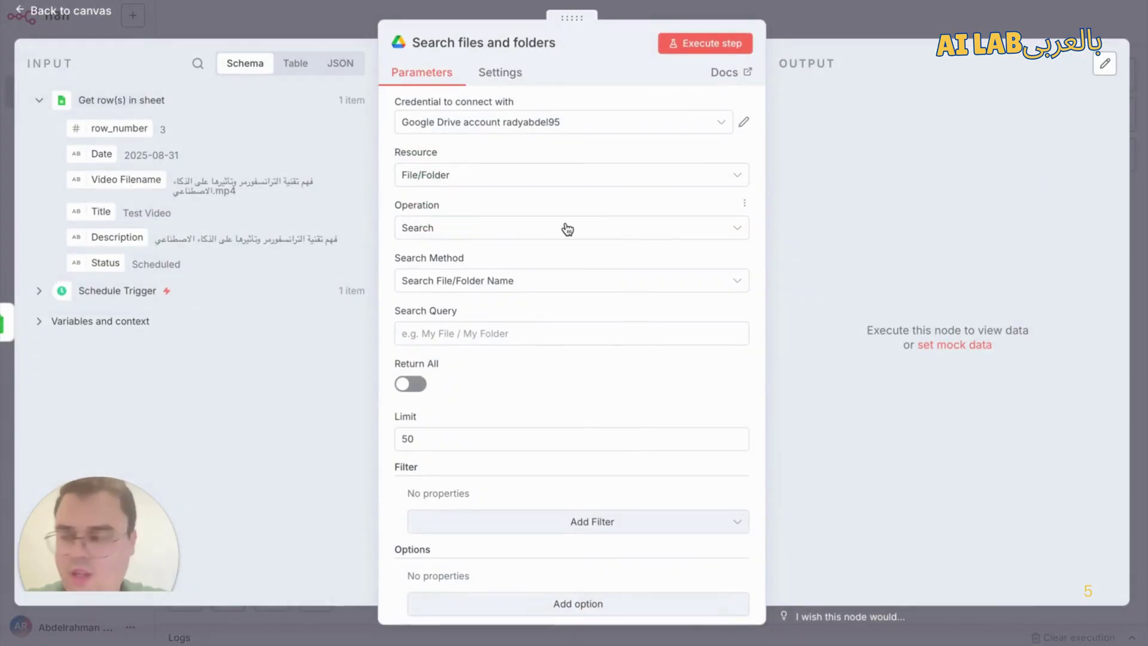
# Step: Choose the existing Google Drive account credential and map Video Filename into the search form
pyautogui.click(491, 124)
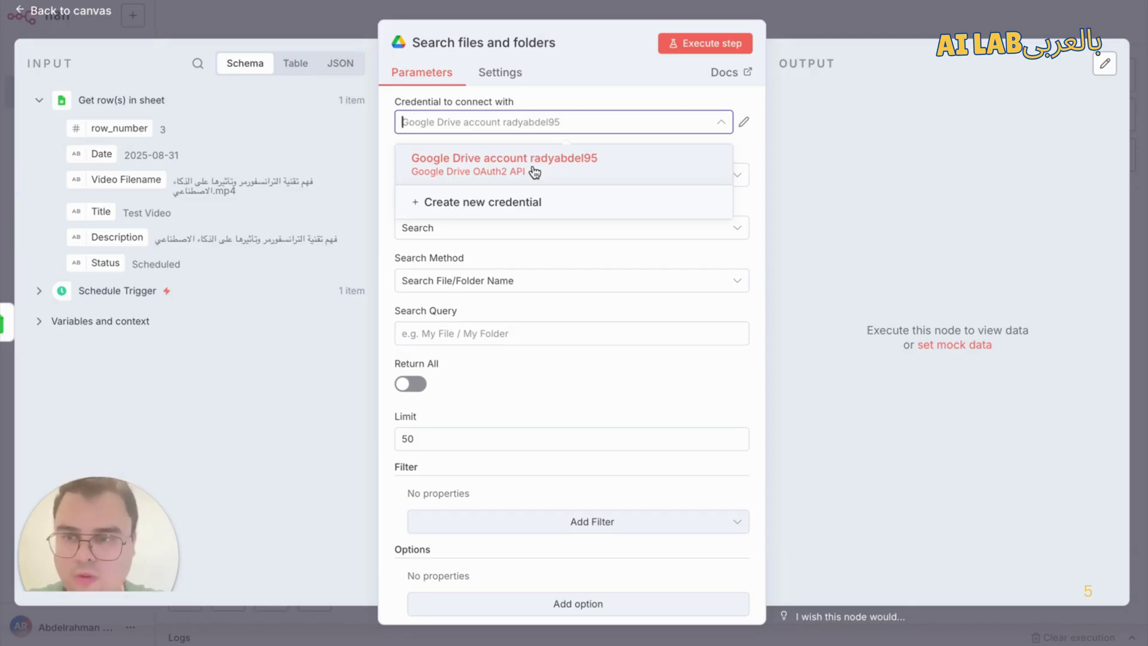
pyautogui.click(386, 124)
pyautogui.click(441, 120)
pyautogui.click(469, 160)
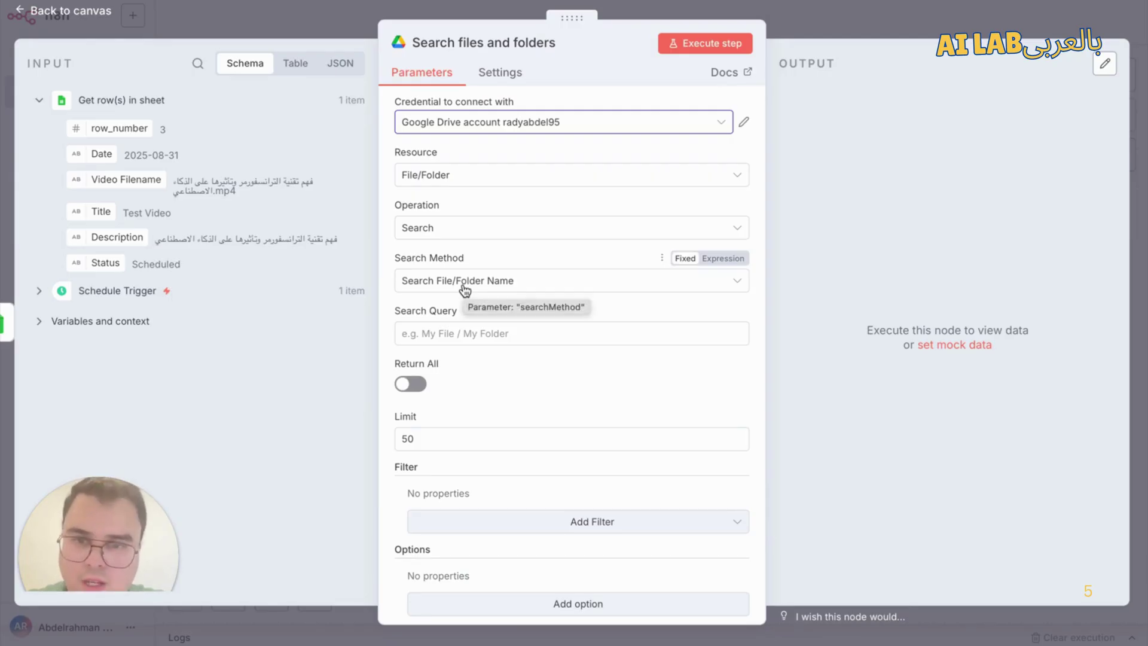
pyautogui.click(481, 334)
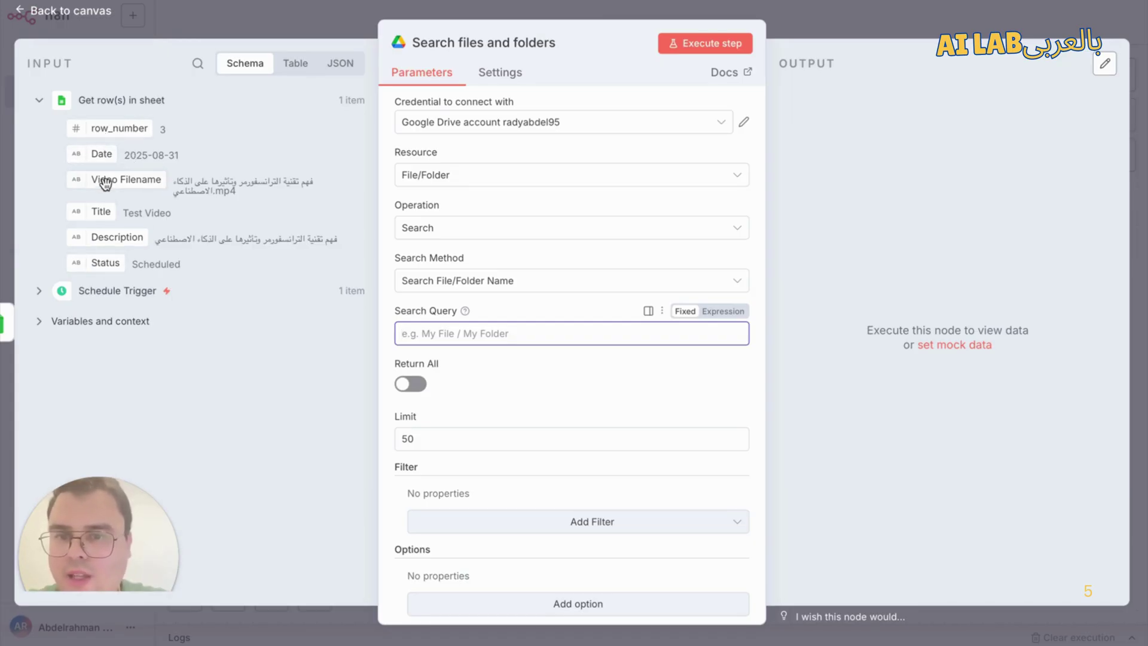
pyautogui.moveTo(105, 184); pyautogui.dragTo(445, 287)
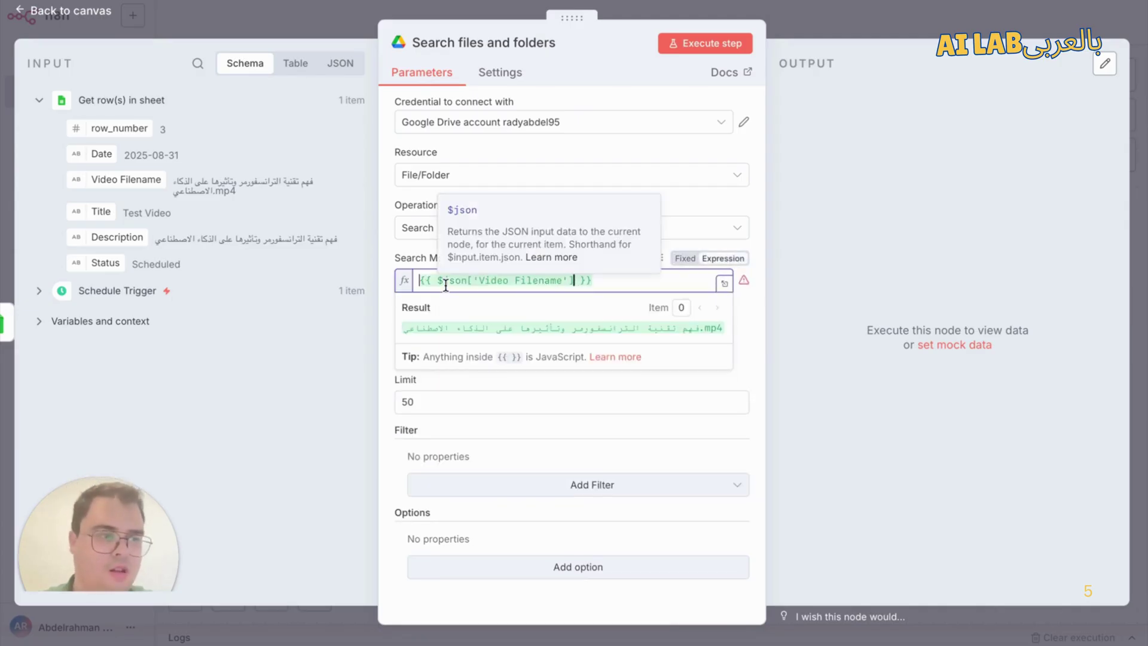
# Step: Delete the misplaced Video Filename expression from Search Method
pyautogui.hotkey('ctrl', 'a')
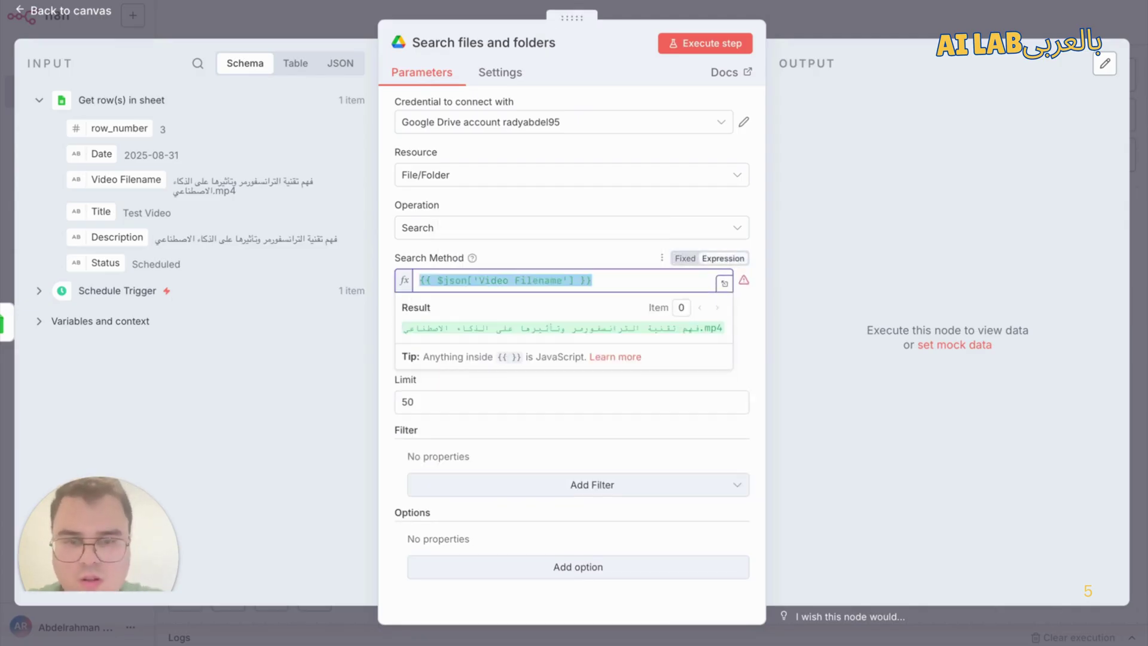
pyautogui.press('BackSpace')
pyautogui.click(516, 257)
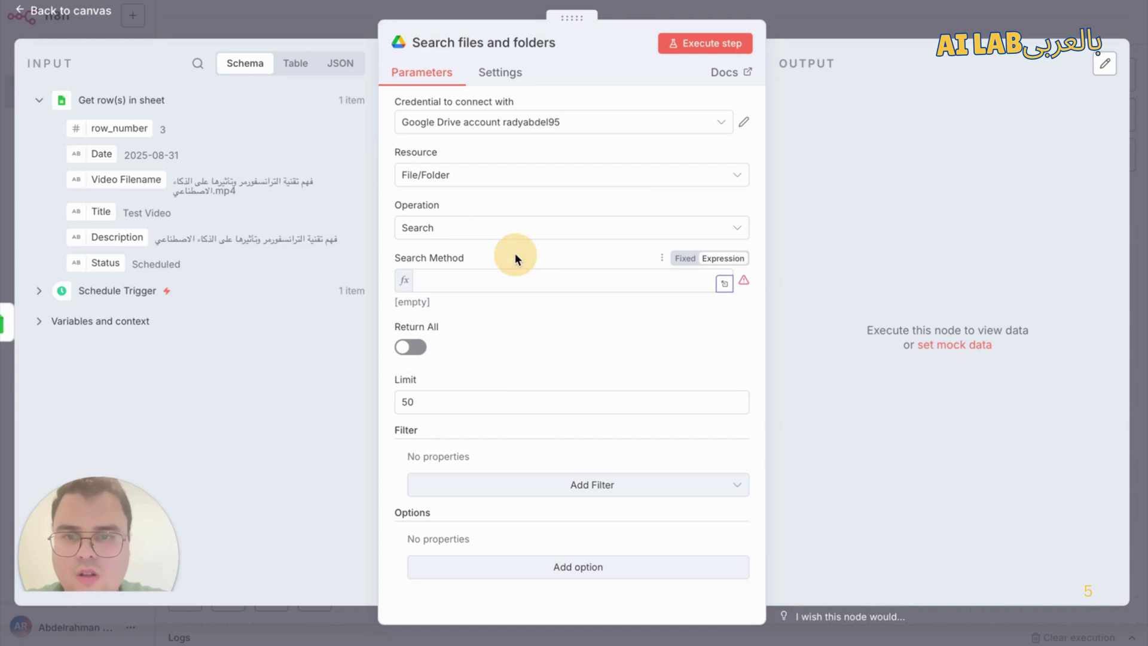
pyautogui.click(485, 280)
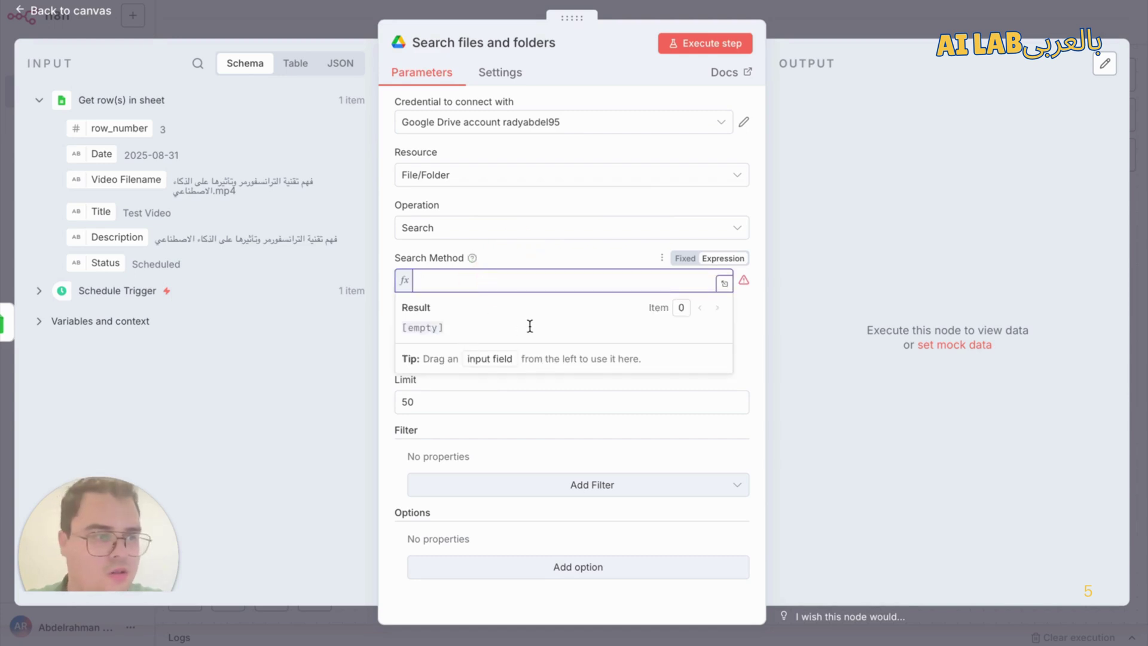
pyautogui.click(557, 257)
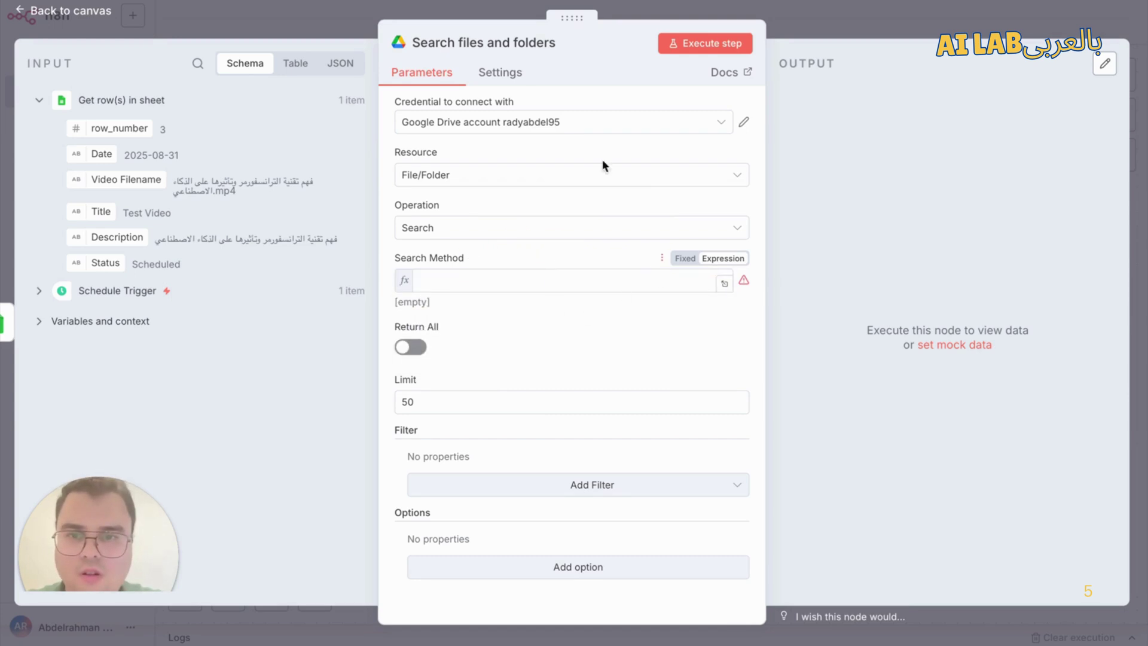
pyautogui.click(810, 16)
# Step: Set Search Method to fixed Search File/Folder Name and map Video Filename into Search Query
pyautogui.doubleClick(823, 180)
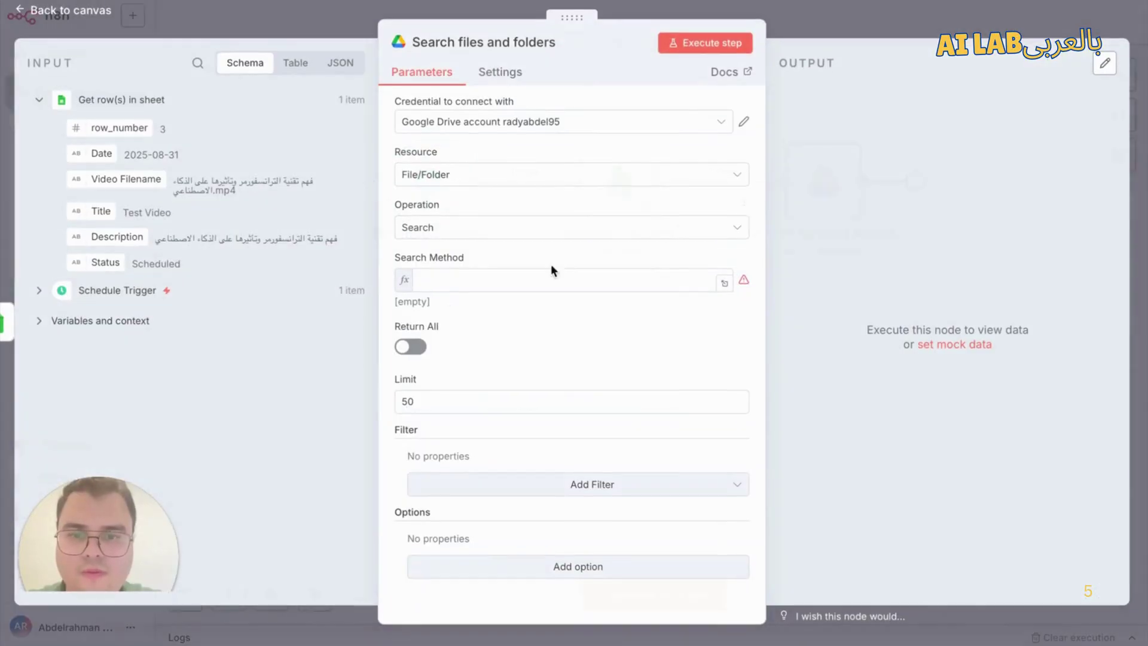
pyautogui.click(524, 278)
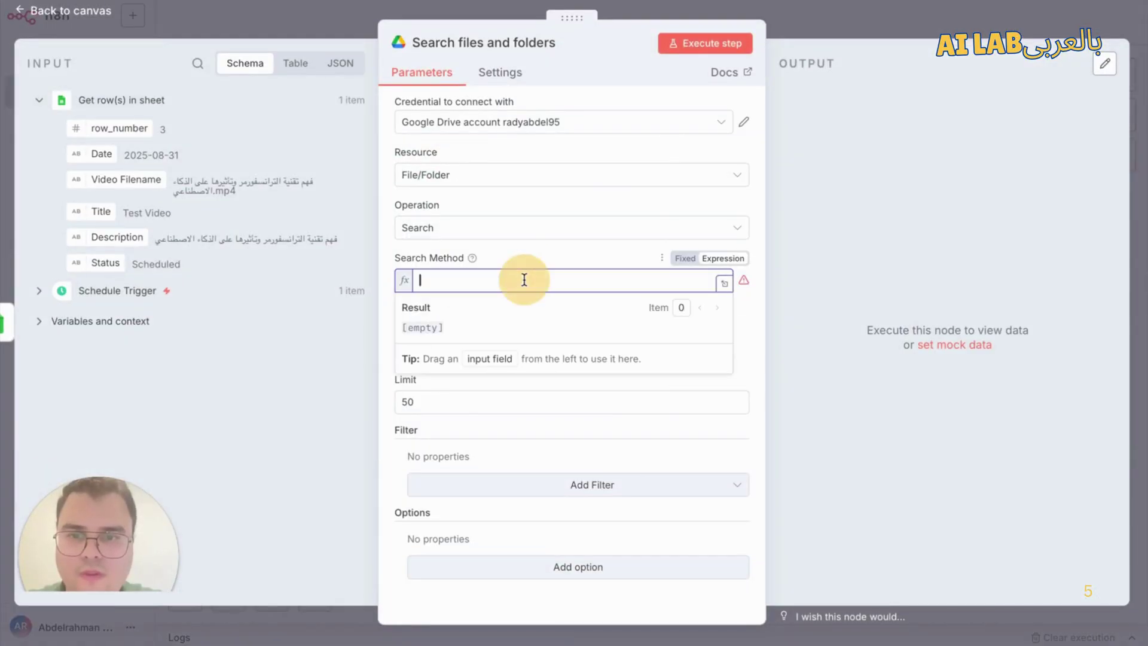
pyautogui.click(686, 259)
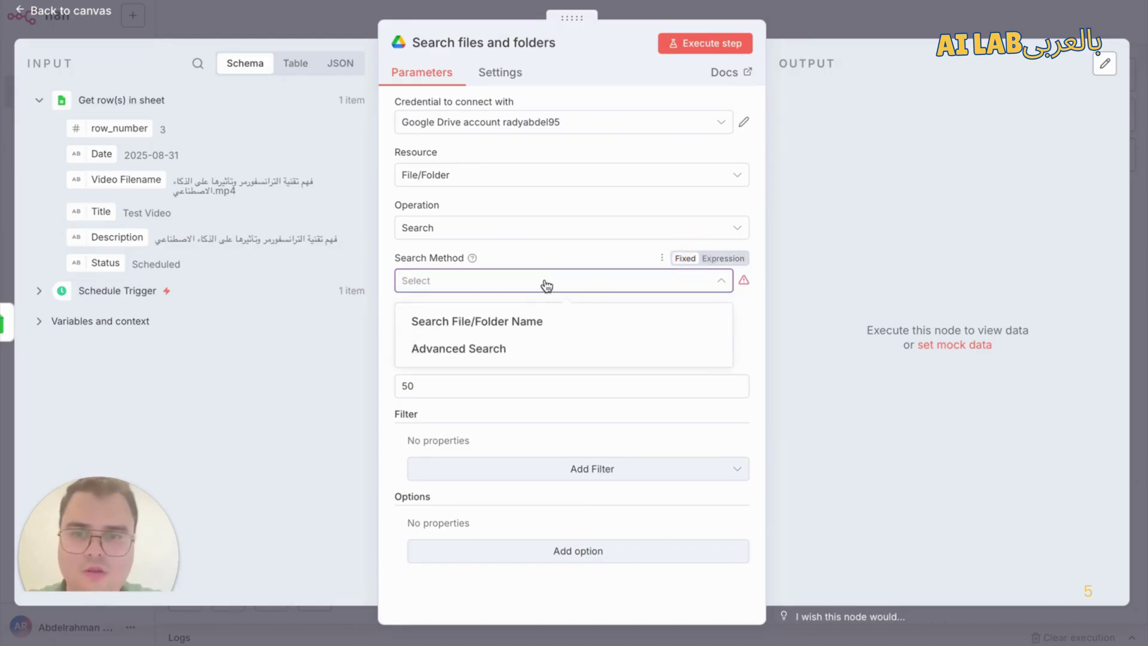
pyautogui.click(534, 323)
pyautogui.click(467, 332)
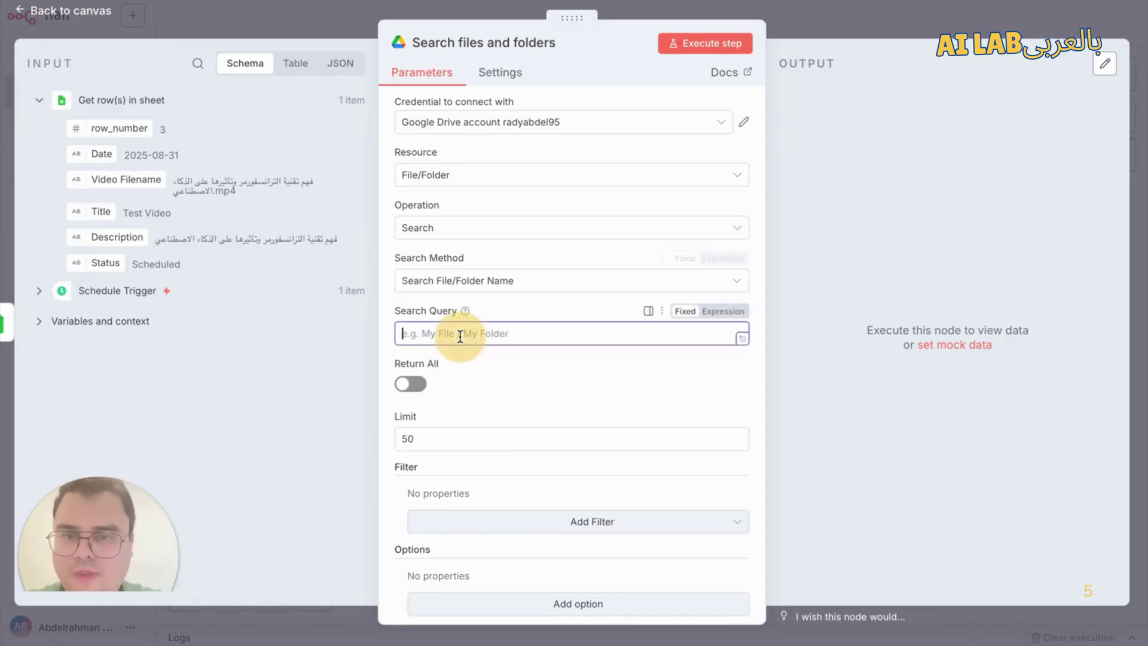
pyautogui.moveTo(127, 180); pyautogui.dragTo(473, 340)
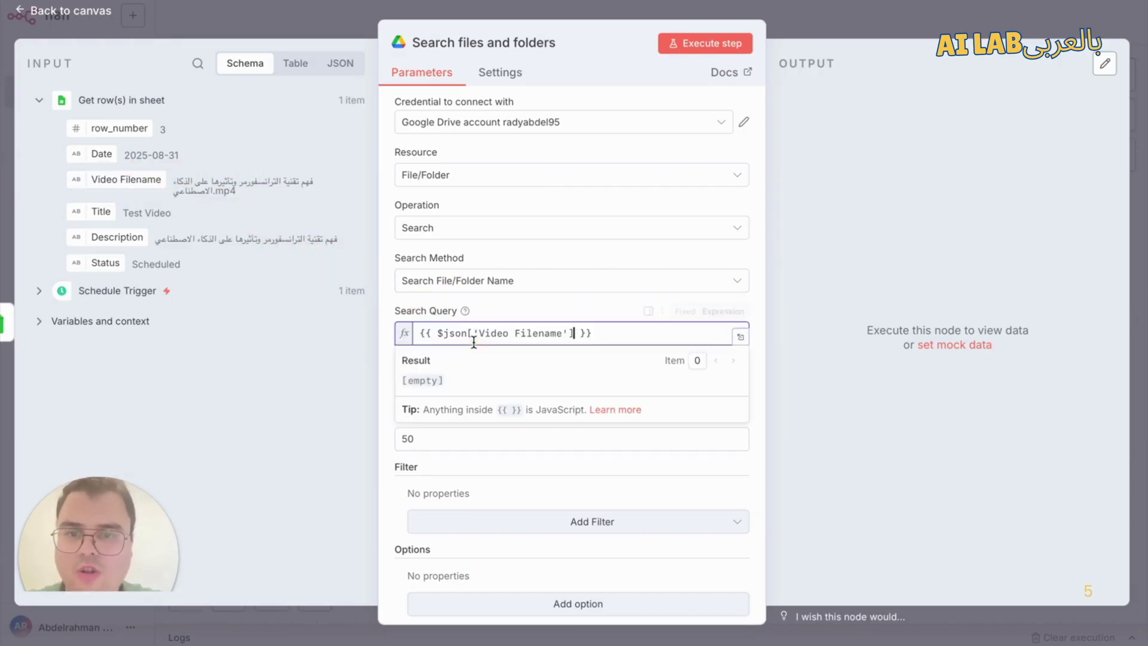
pyautogui.click(570, 301)
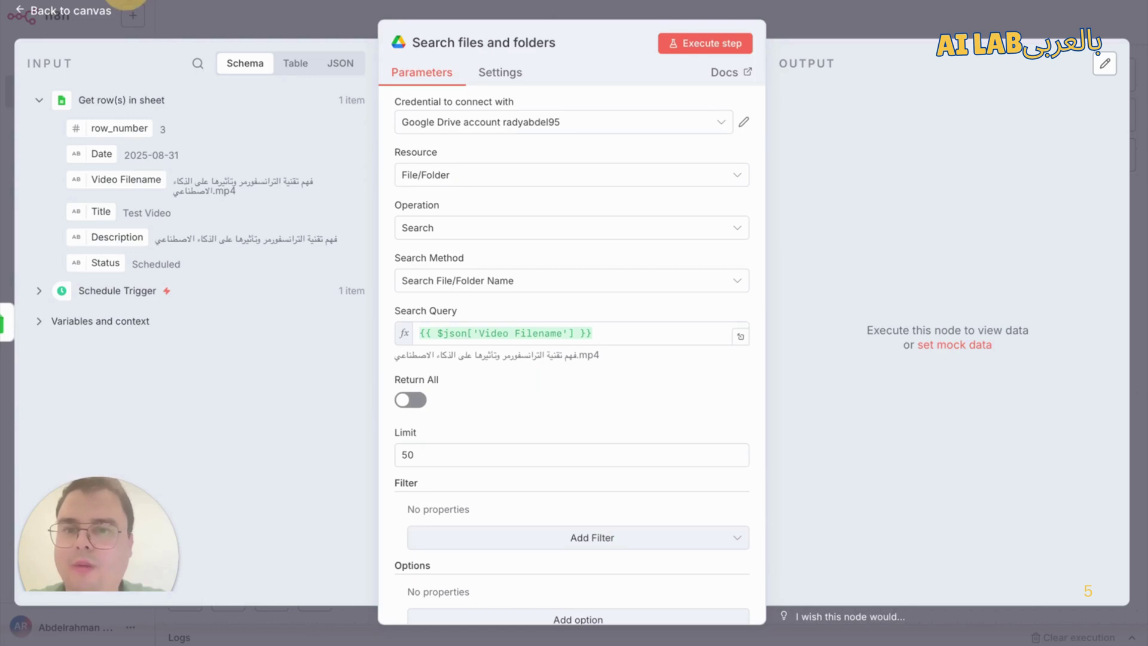
pyautogui.scroll(-1, 490, 380)
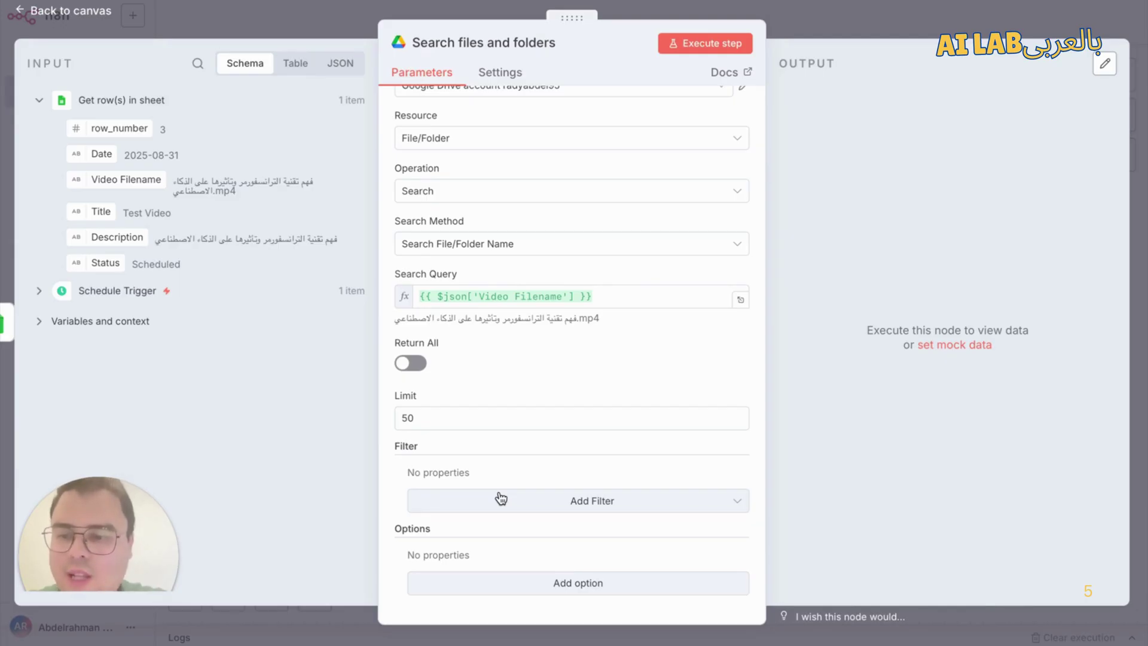
# Step: Add a Folder filter set to 'Video' and execute the search, returning the matching .mp4 file
pyautogui.click(501, 500)
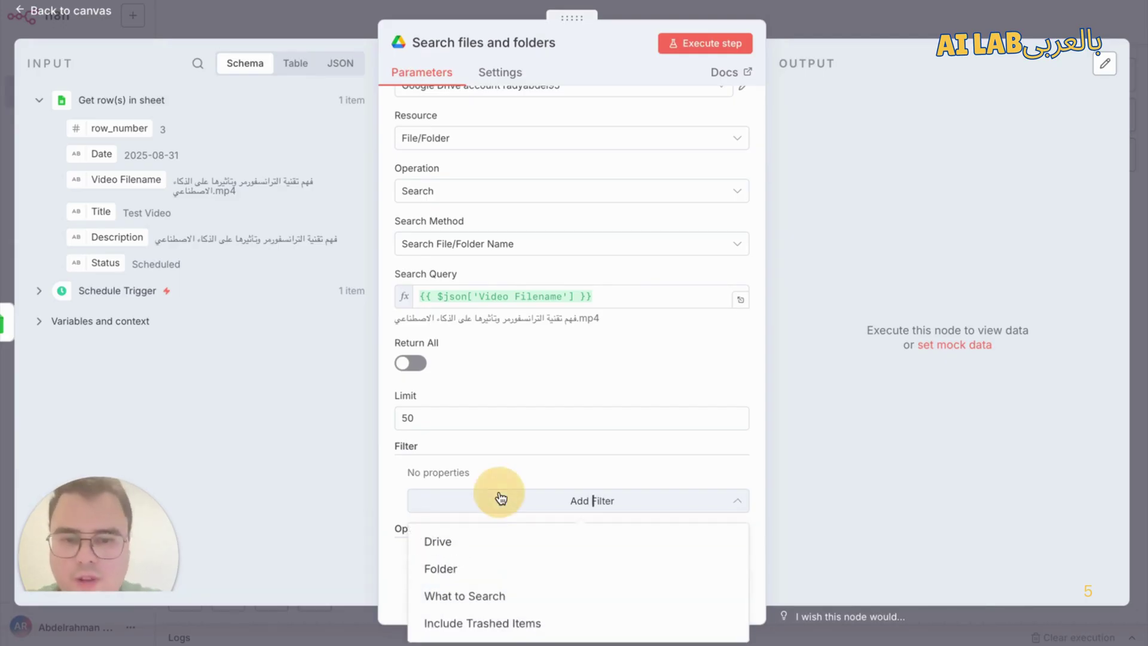
pyautogui.click(479, 576)
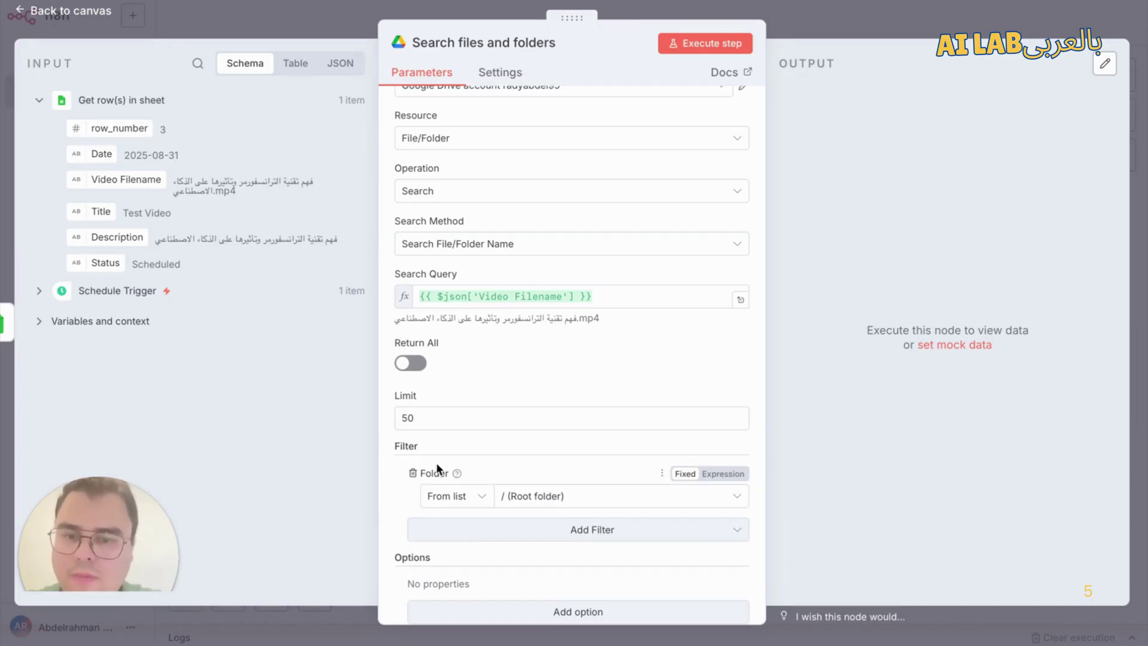
pyautogui.click(561, 499)
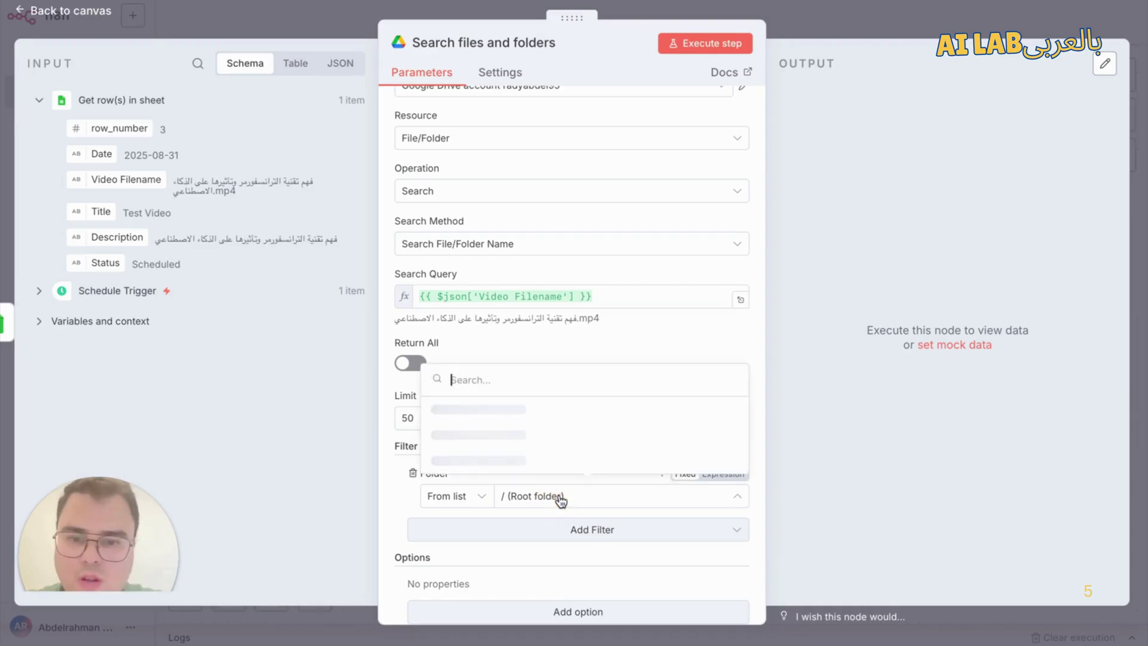
pyautogui.scroll(-3, 487, 392)
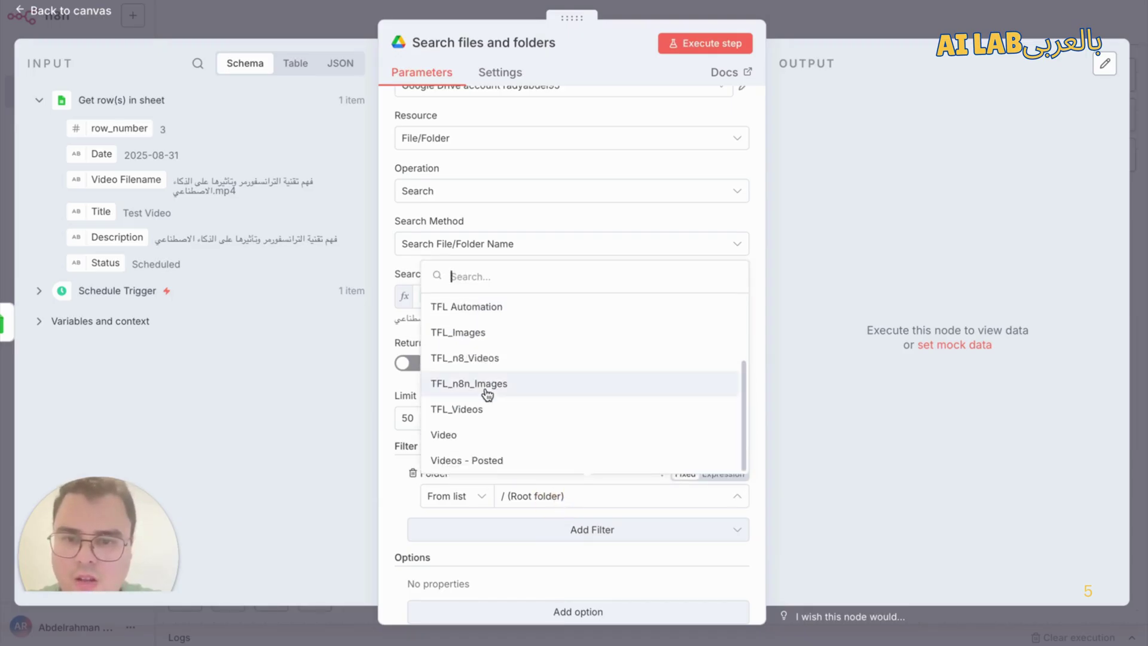
pyautogui.click(483, 433)
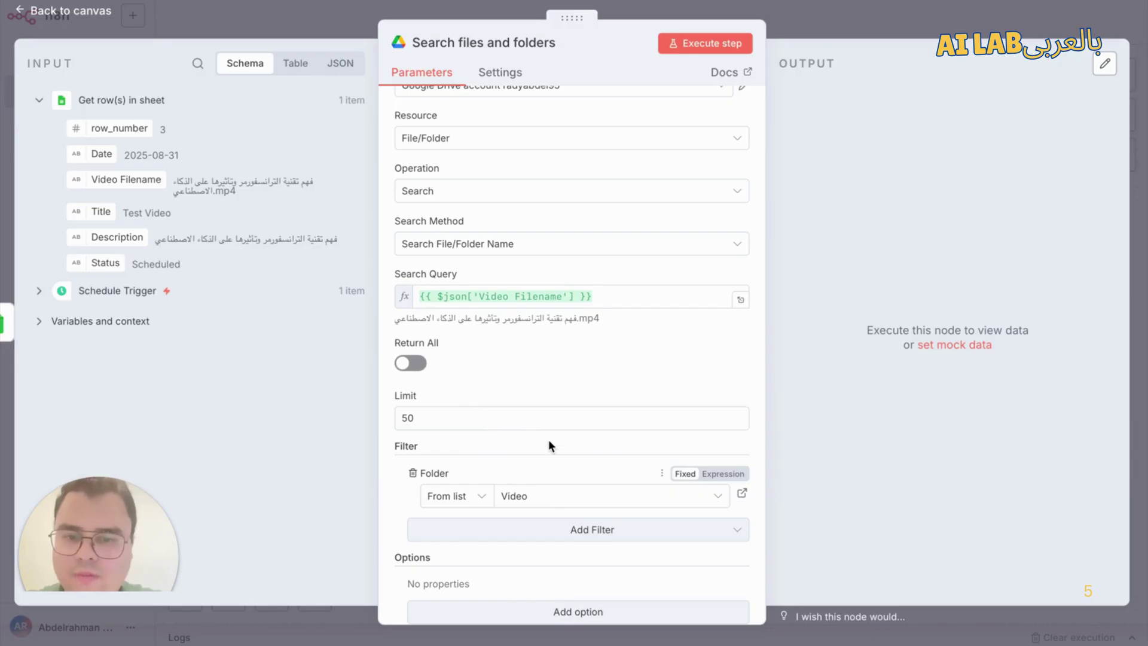
pyautogui.scroll(-1, 548, 439)
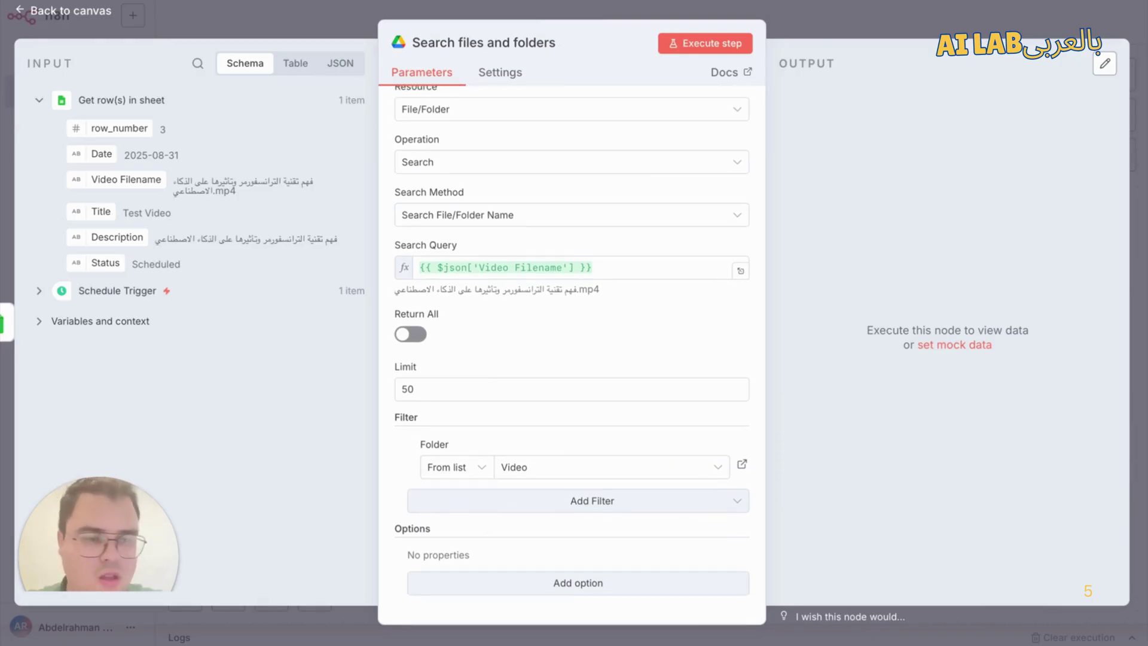
pyautogui.click(742, 44)
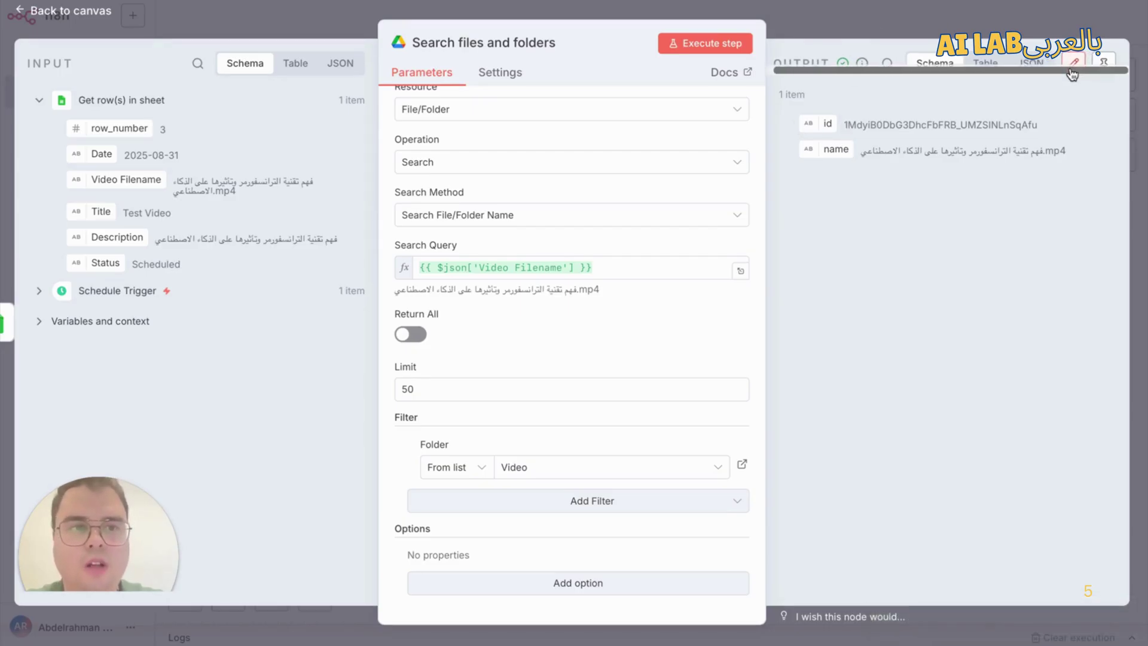
# Step: Pin the Drive search output as test data and go back to the three-node canvas
pyautogui.click(1115, 62)
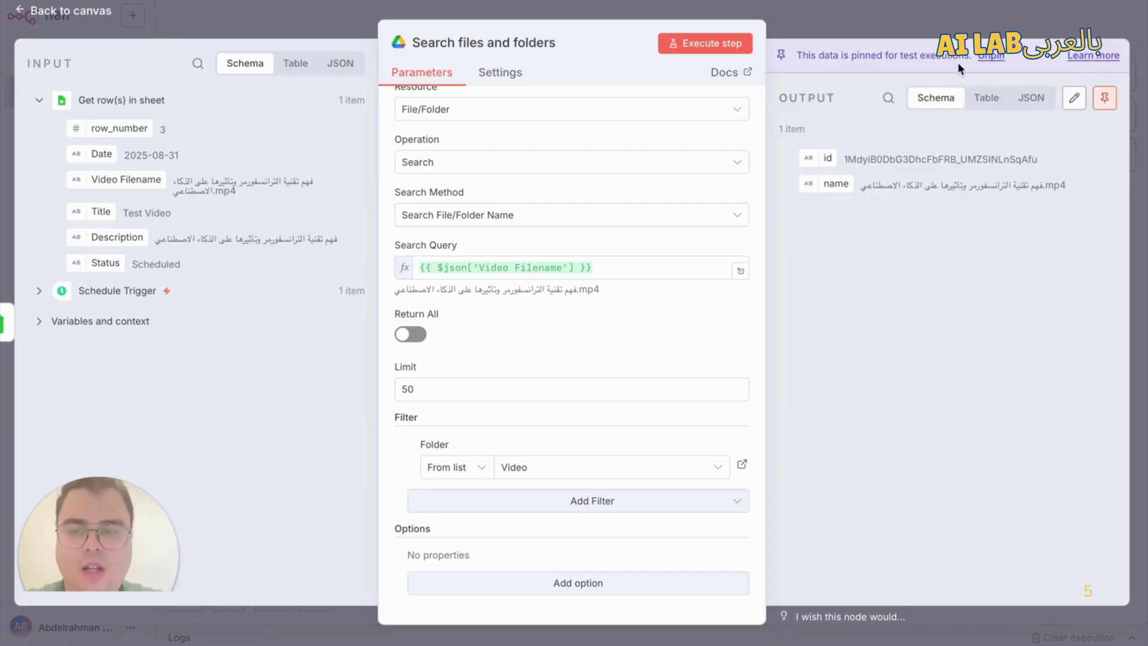
pyautogui.click(917, 9)
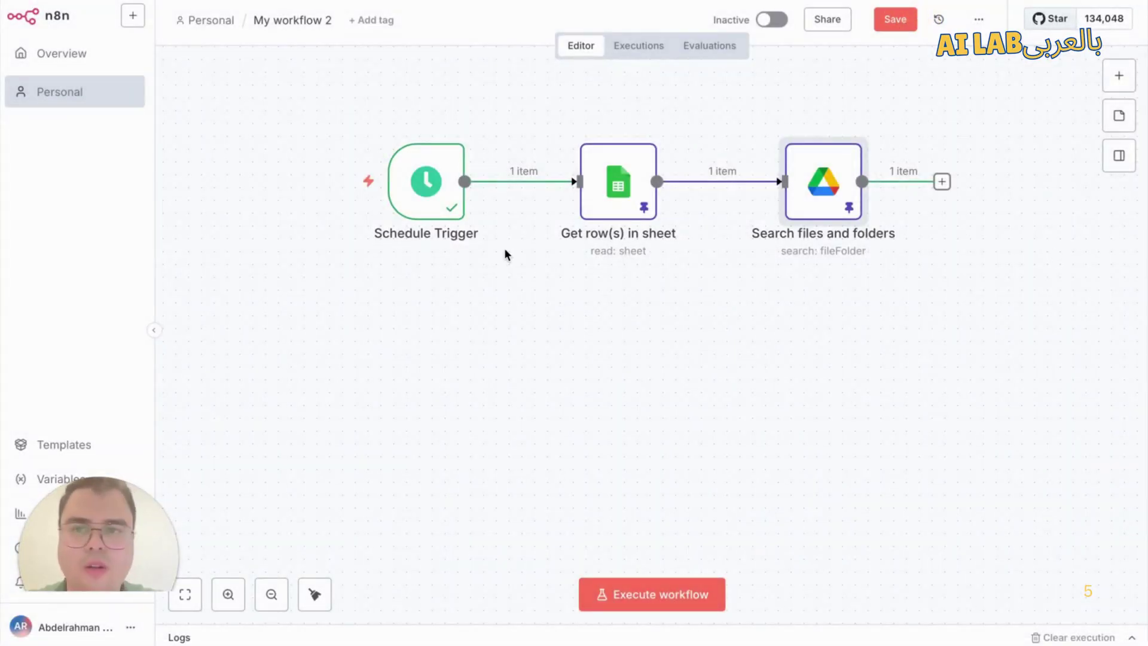
# Step: Add a Google Drive 'Download file' node (File resource, Download operation) after Search files and folders
pyautogui.hscroll(2, 597, 284)
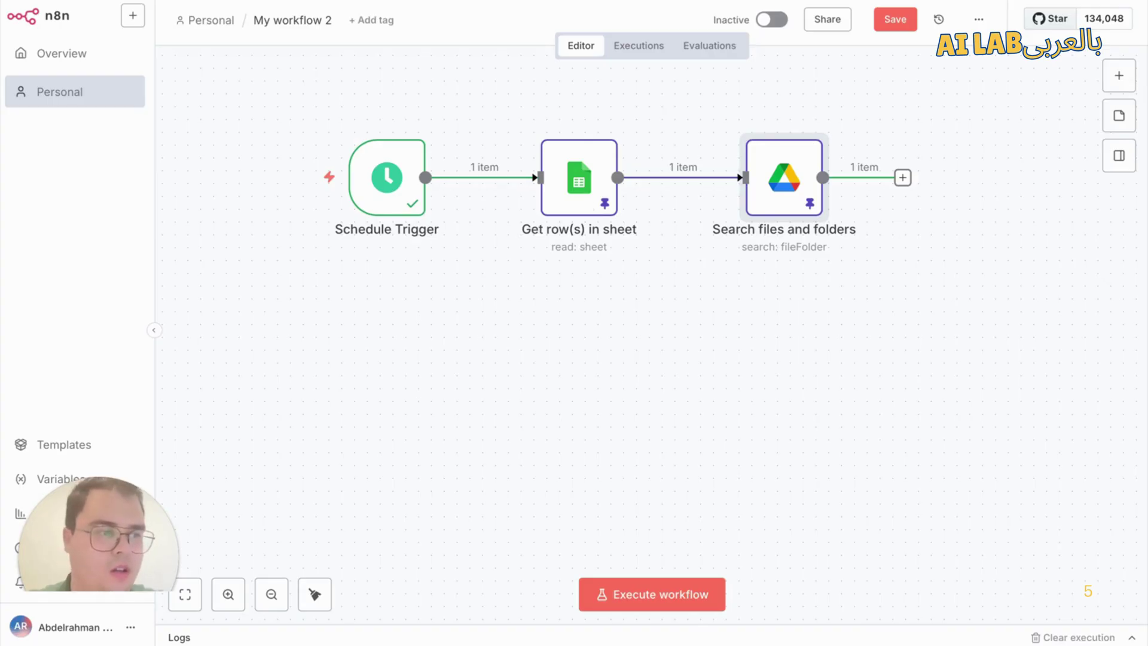
pyautogui.click(903, 178)
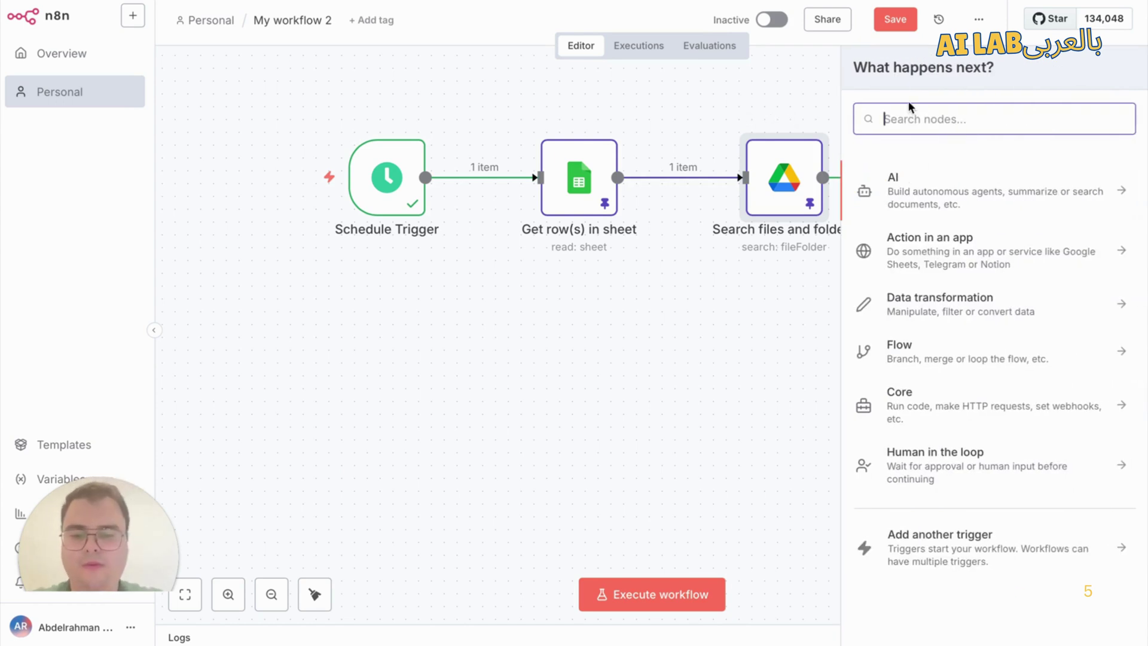
pyautogui.write('google drive')
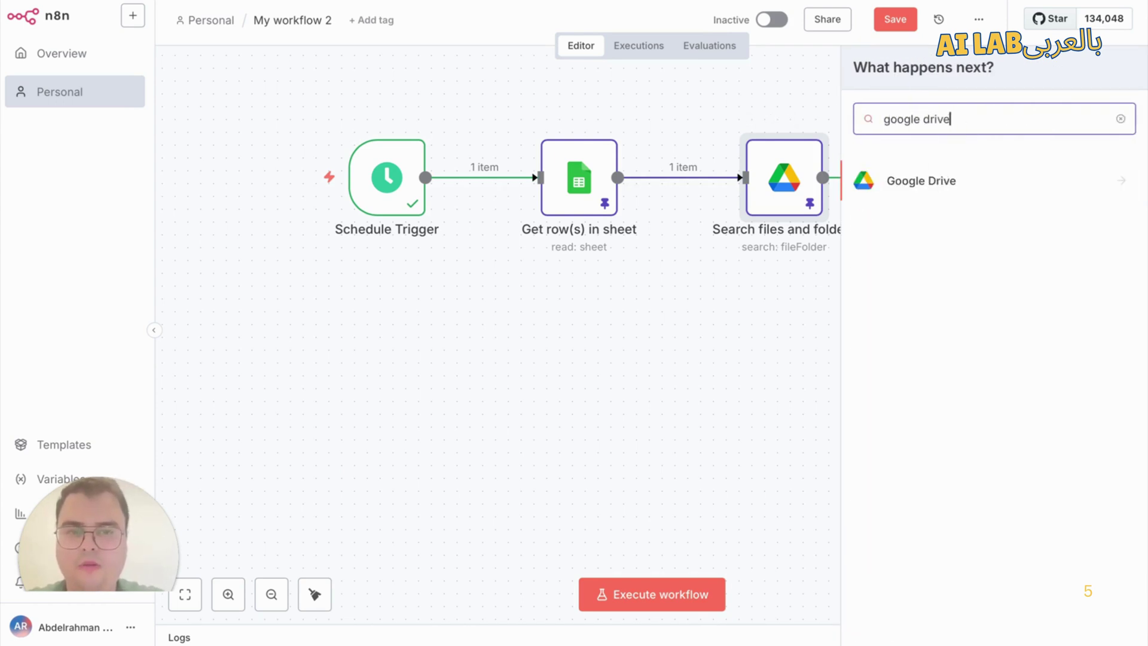
pyautogui.click(964, 179)
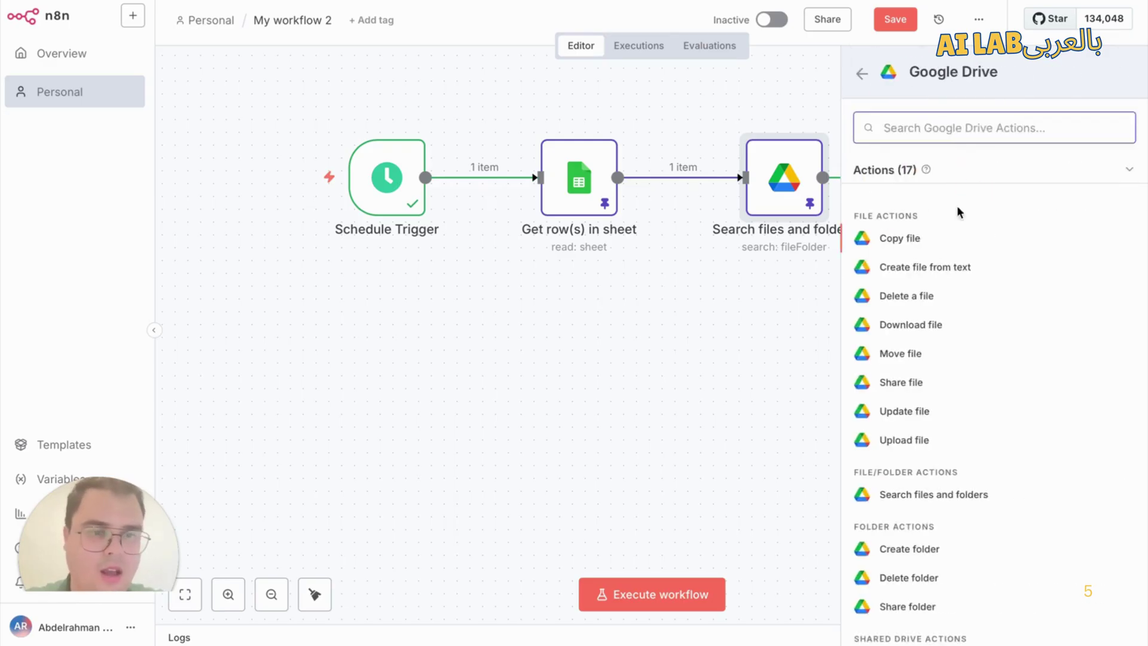
pyautogui.click(920, 324)
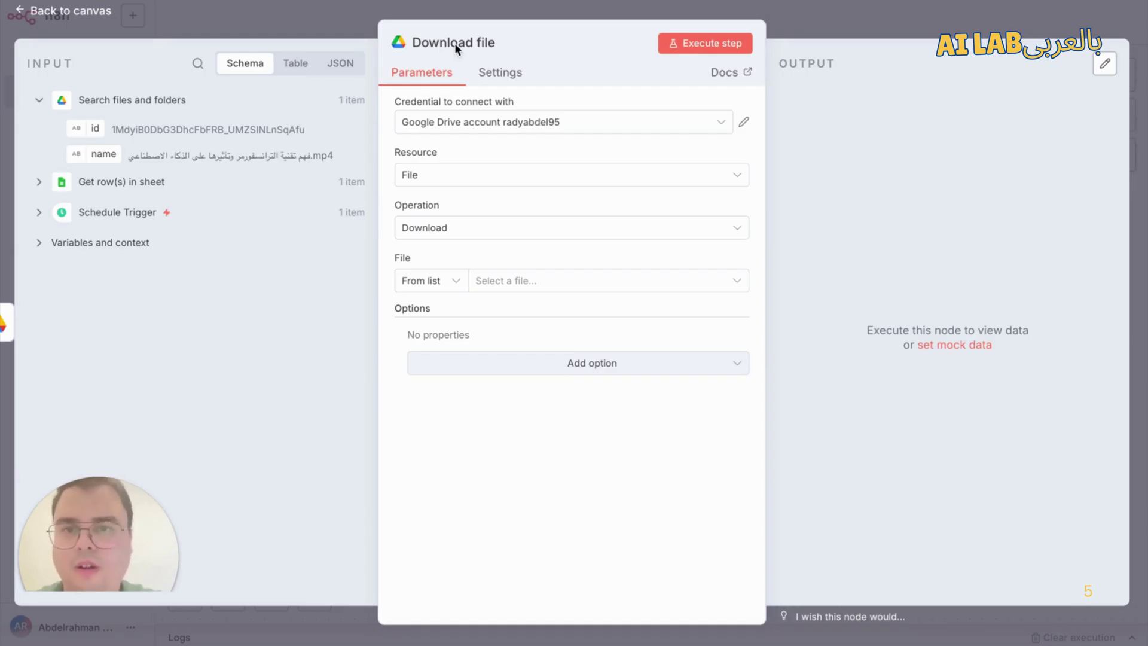
# Step: Use the connected Google Drive credential, set File By ID to {{ $json.id }}, and run it to get 1 item
pyautogui.click(500, 123)
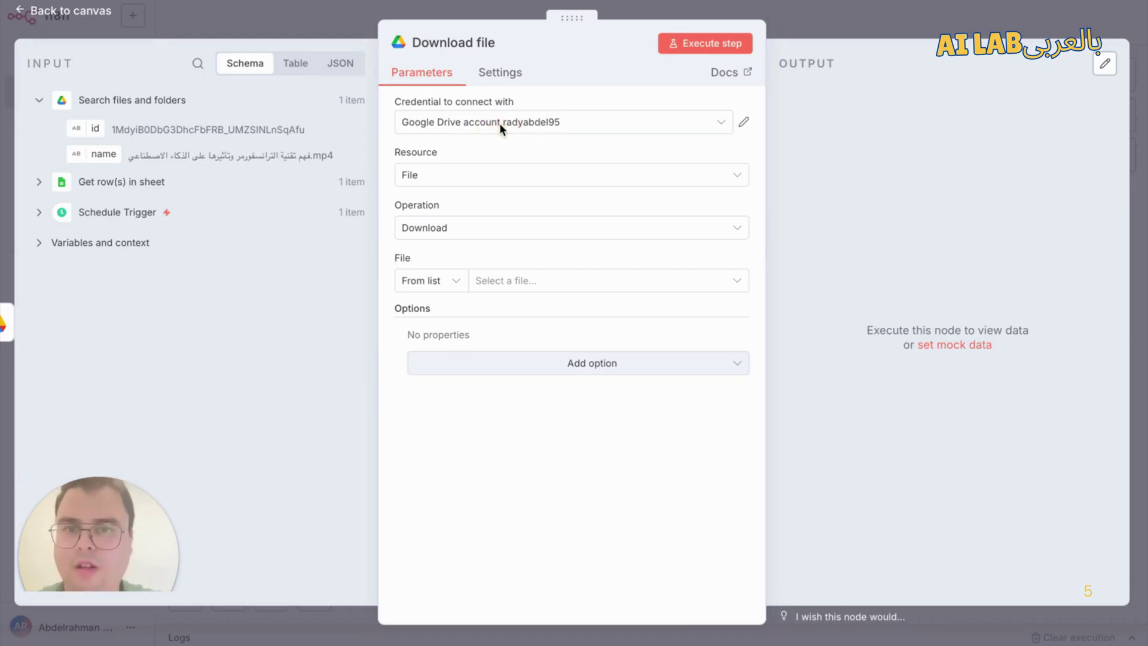
pyautogui.click(598, 97)
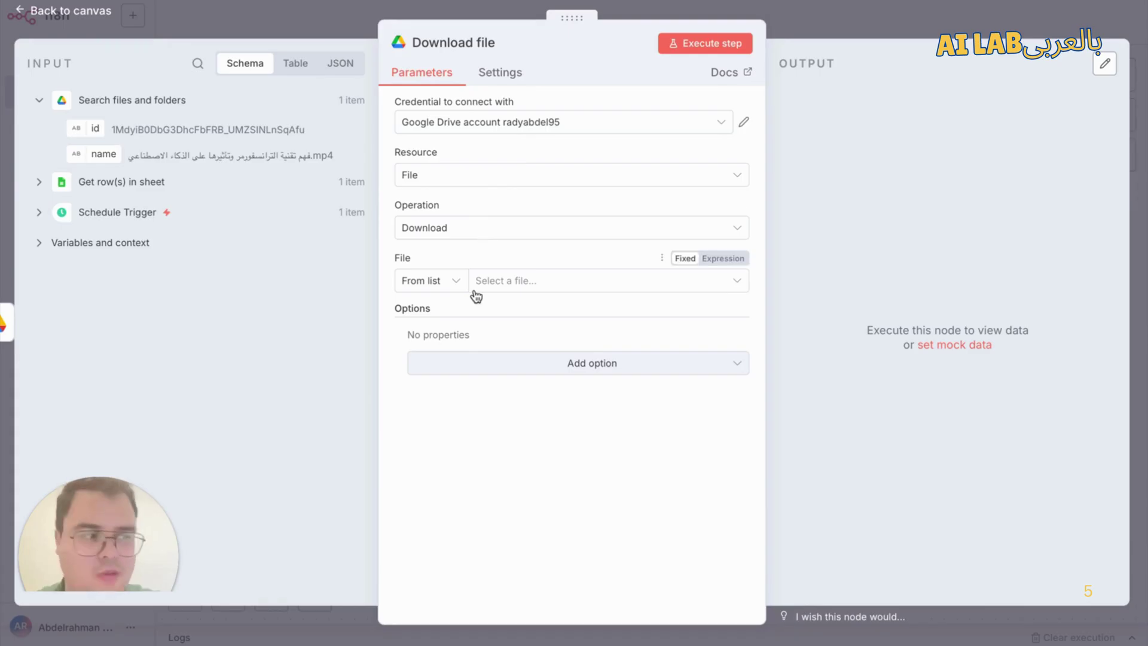
pyautogui.click(425, 285)
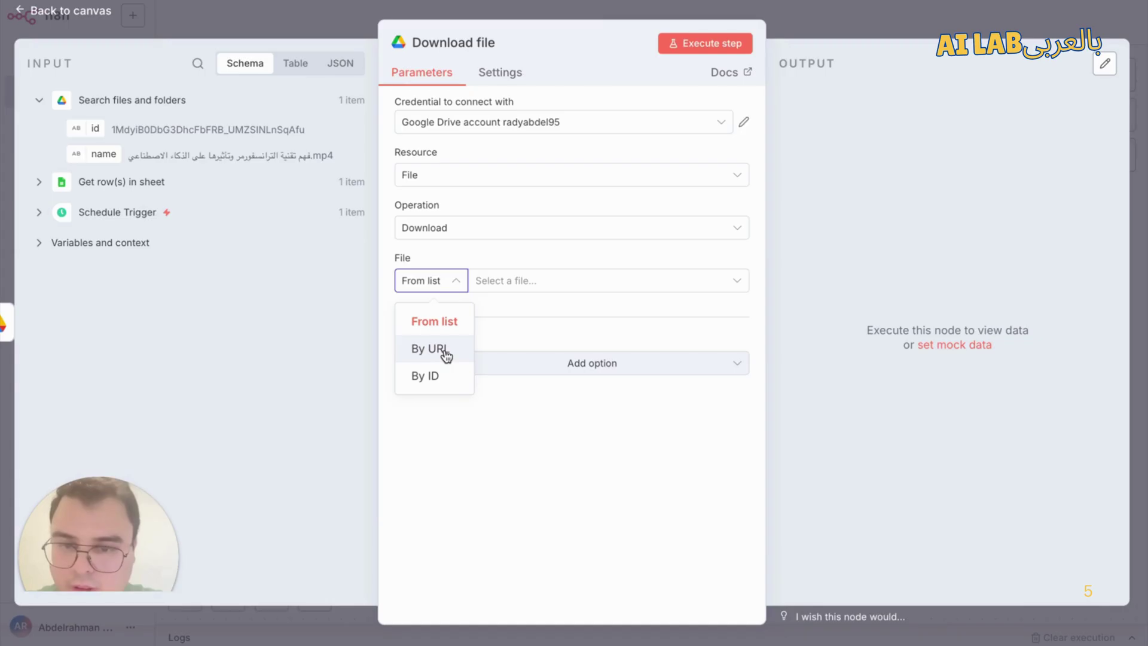
pyautogui.click(446, 377)
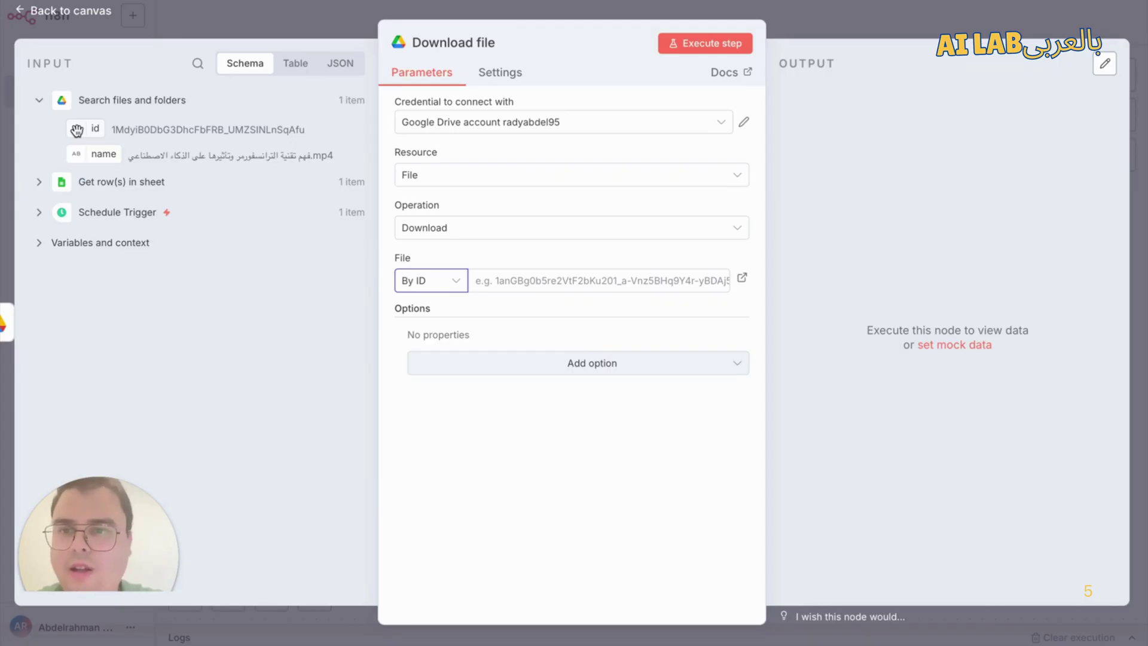
pyautogui.moveTo(77, 129); pyautogui.dragTo(534, 285)
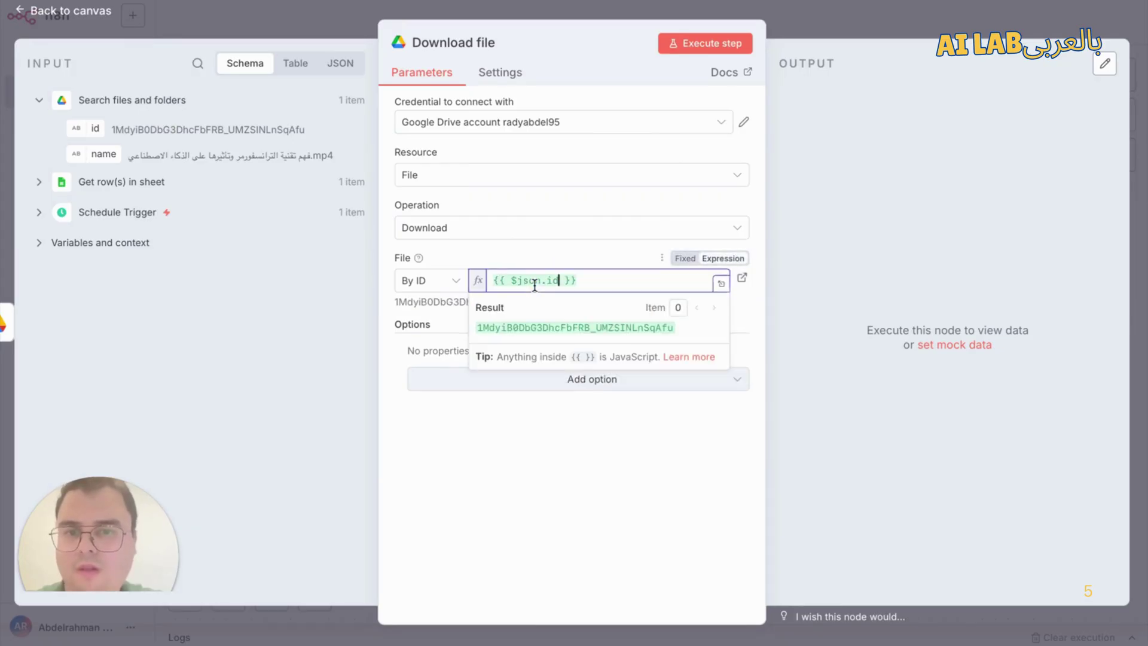
pyautogui.click(547, 240)
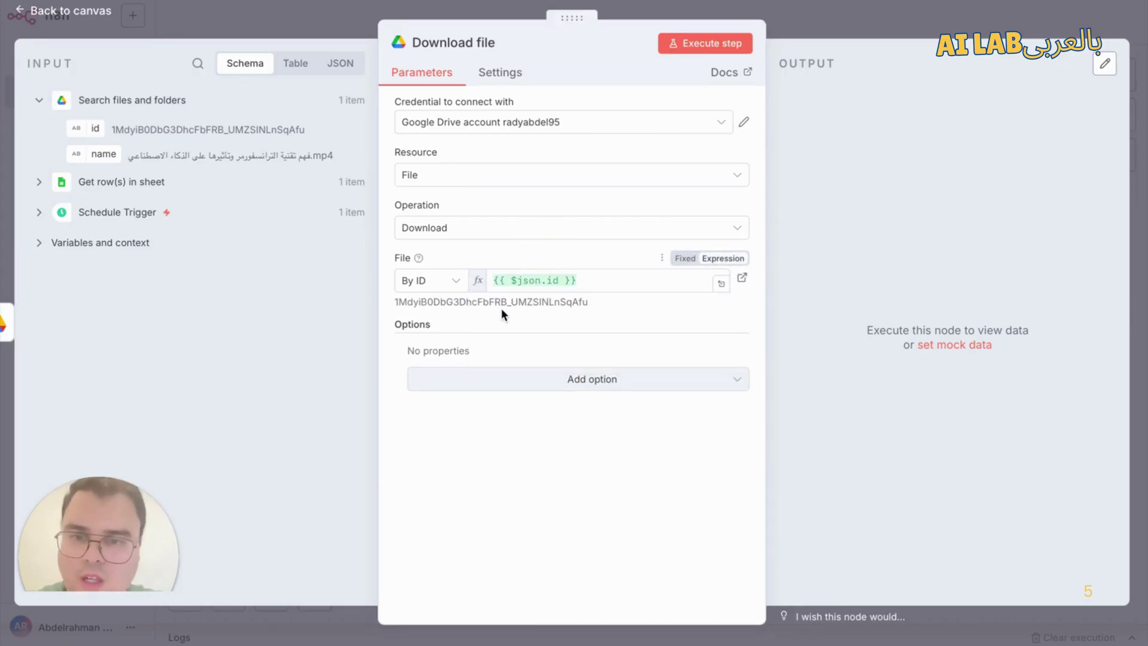
pyautogui.click(724, 42)
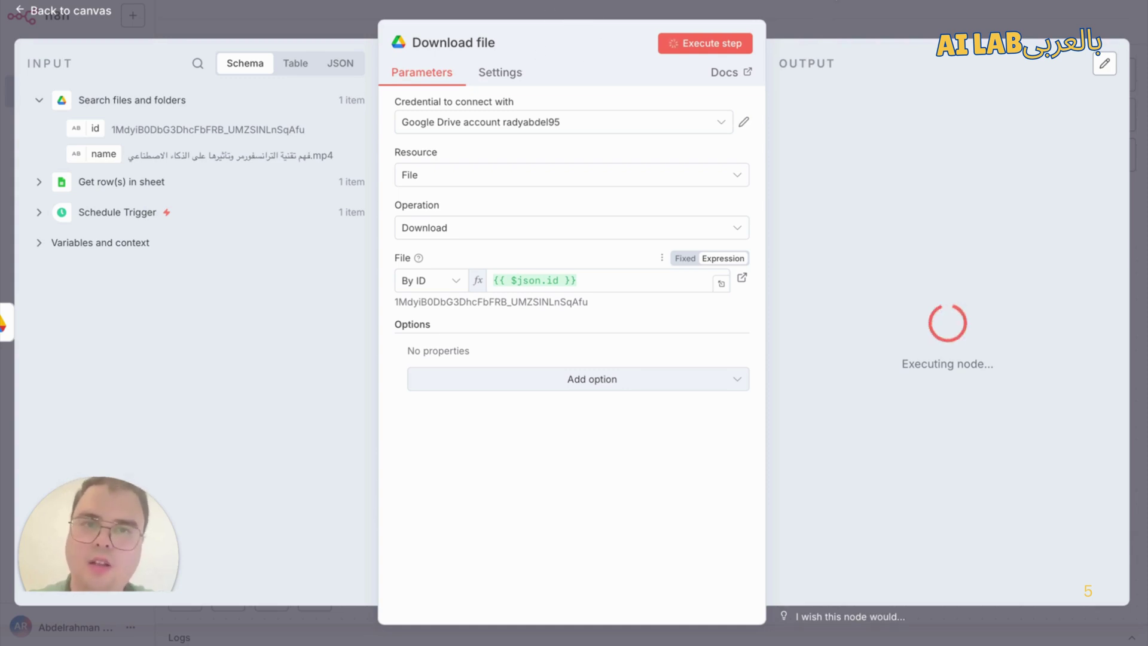
pyautogui.click(893, 12)
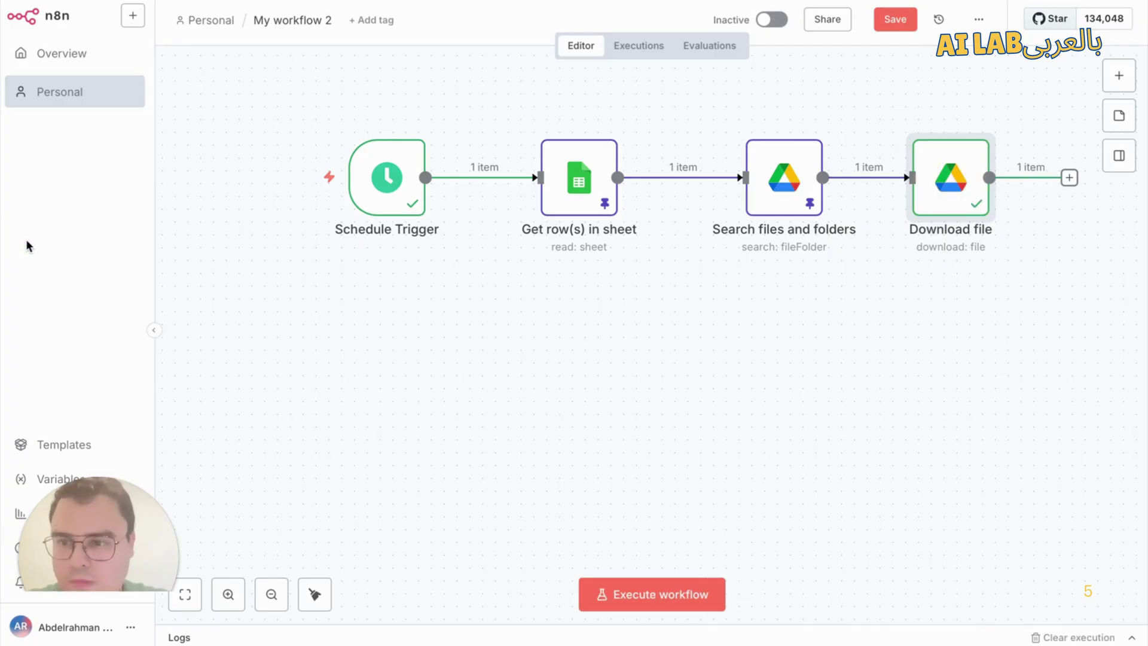
# Step: Check the 18.9 MB mp4 output, then move Download file onto a second row below
pyautogui.doubleClick(952, 179)
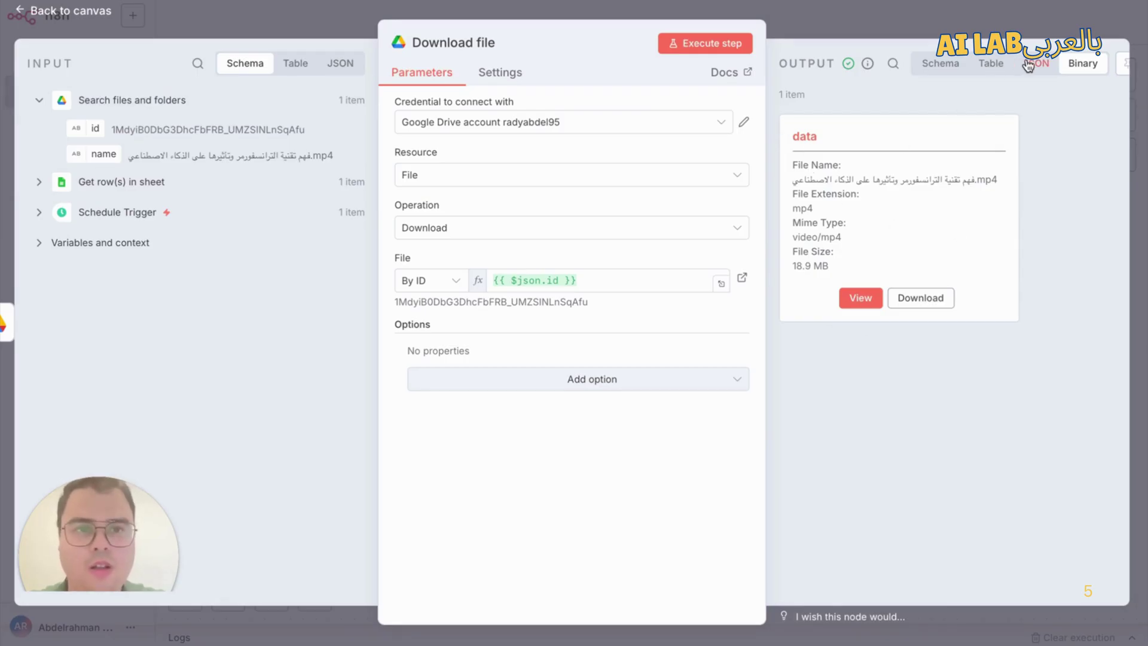
pyautogui.hscroll(2, 1029, 64)
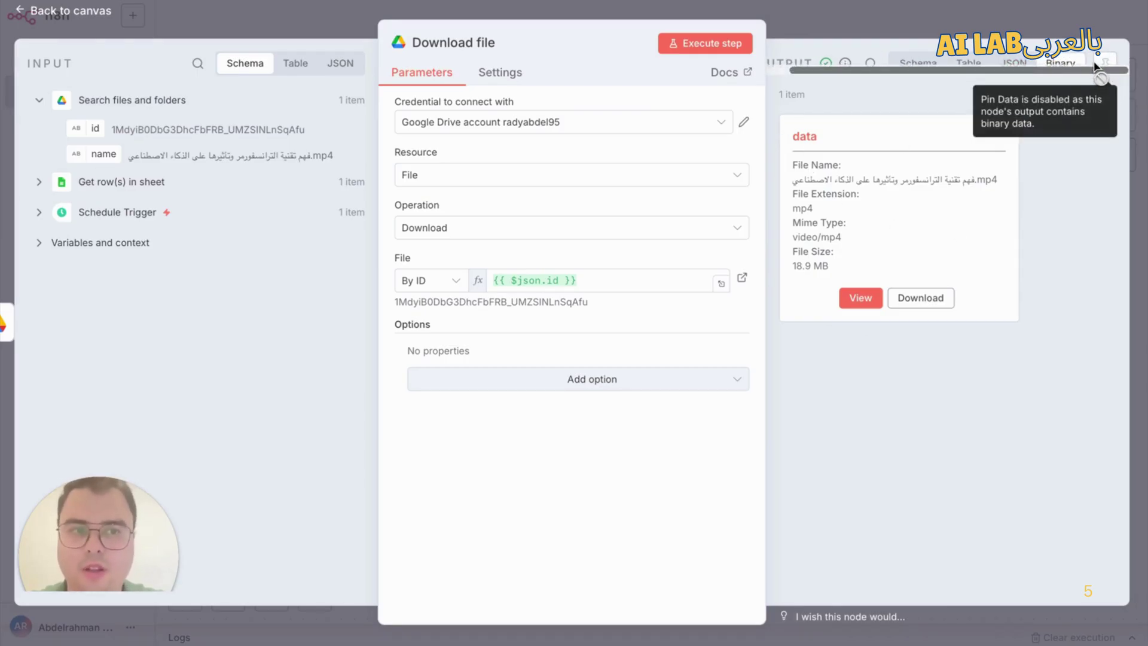
pyautogui.click(955, 19)
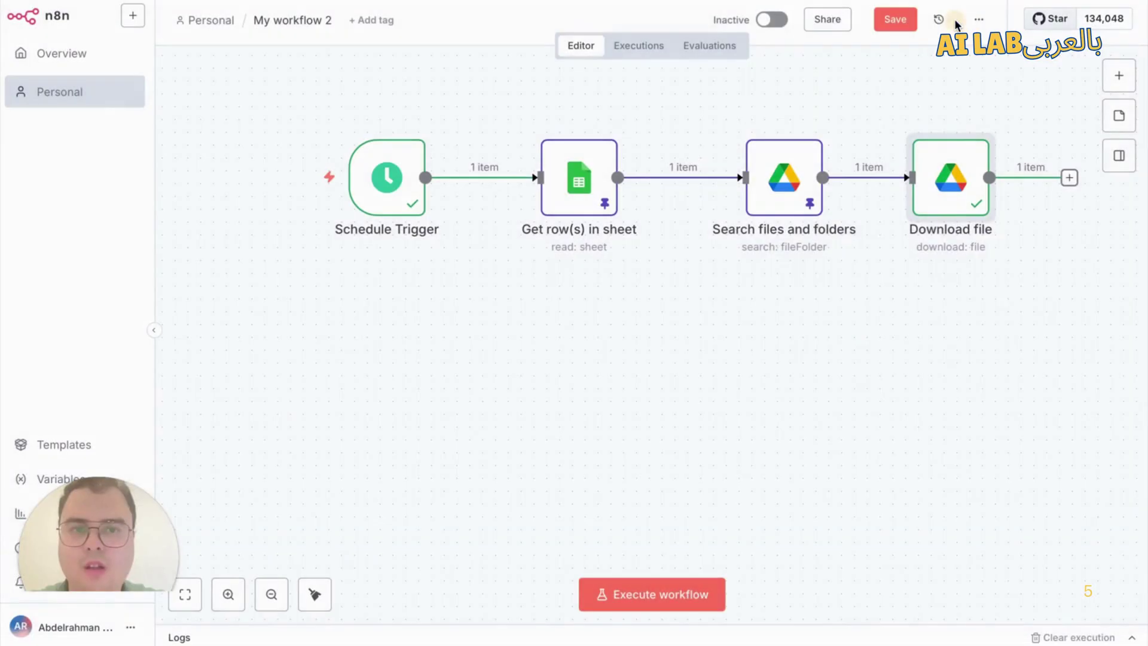
pyautogui.moveTo(947, 176); pyautogui.dragTo(371, 347)
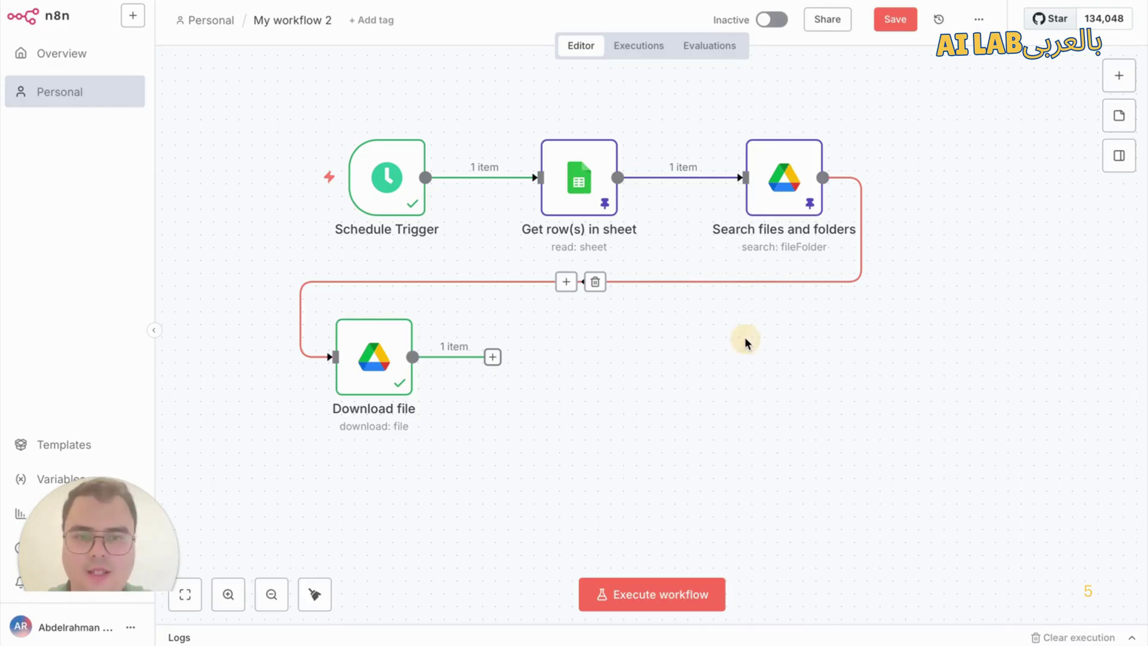
# Step: Add a YouTube 'Update a video' node using the connected YouTube account
pyautogui.click(1112, 84)
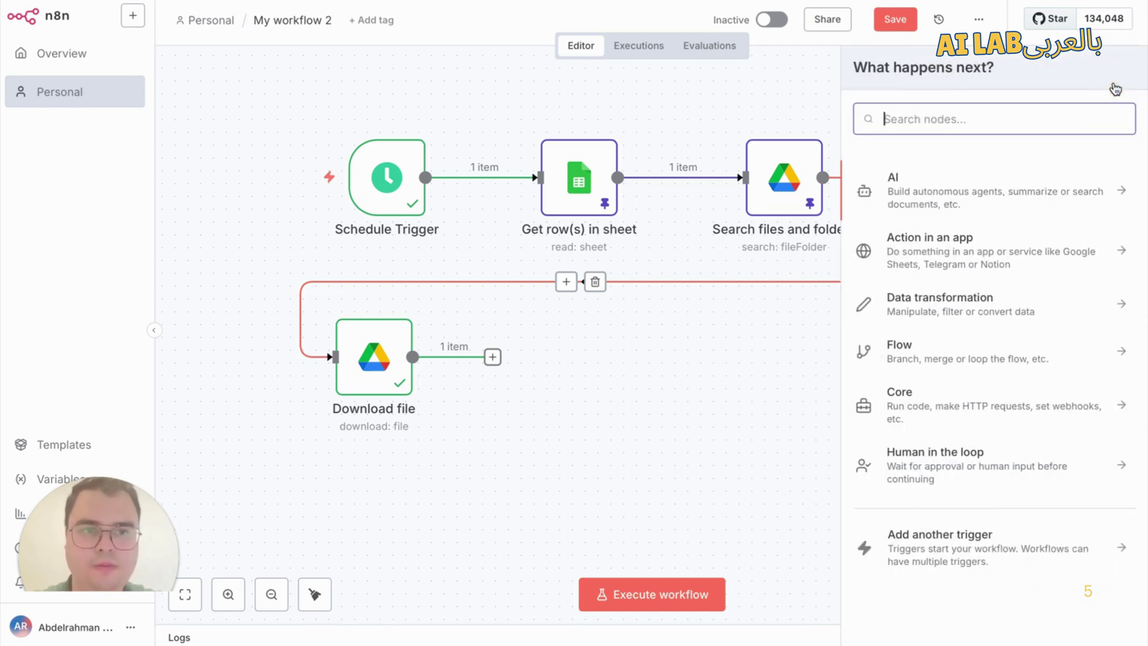
pyautogui.write('you')
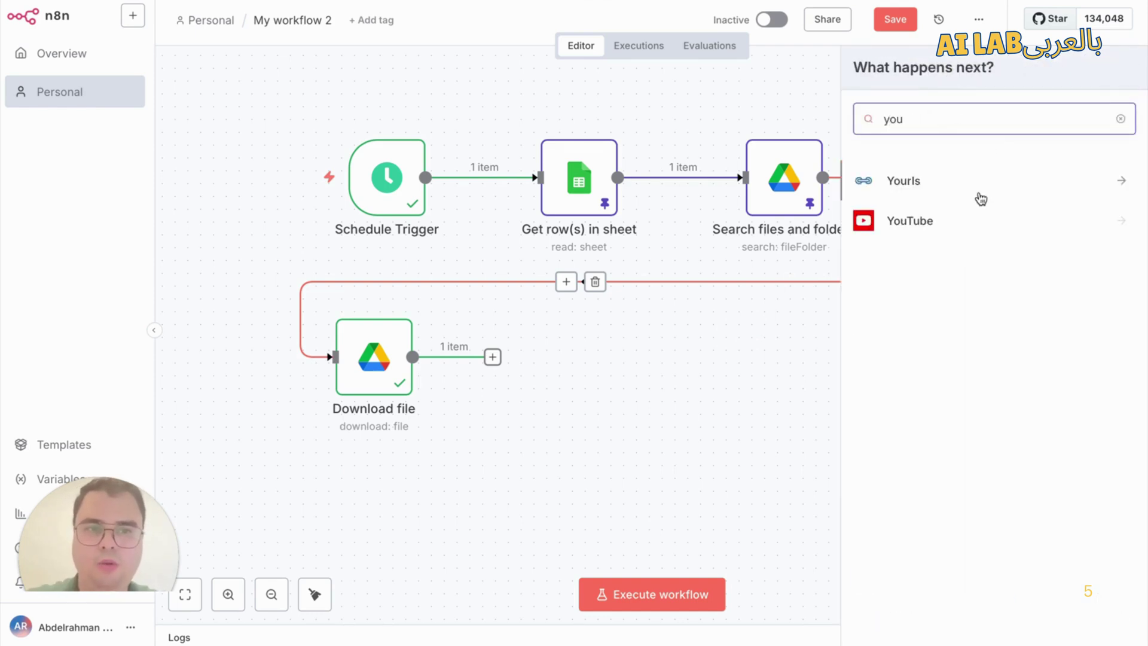
pyautogui.click(975, 228)
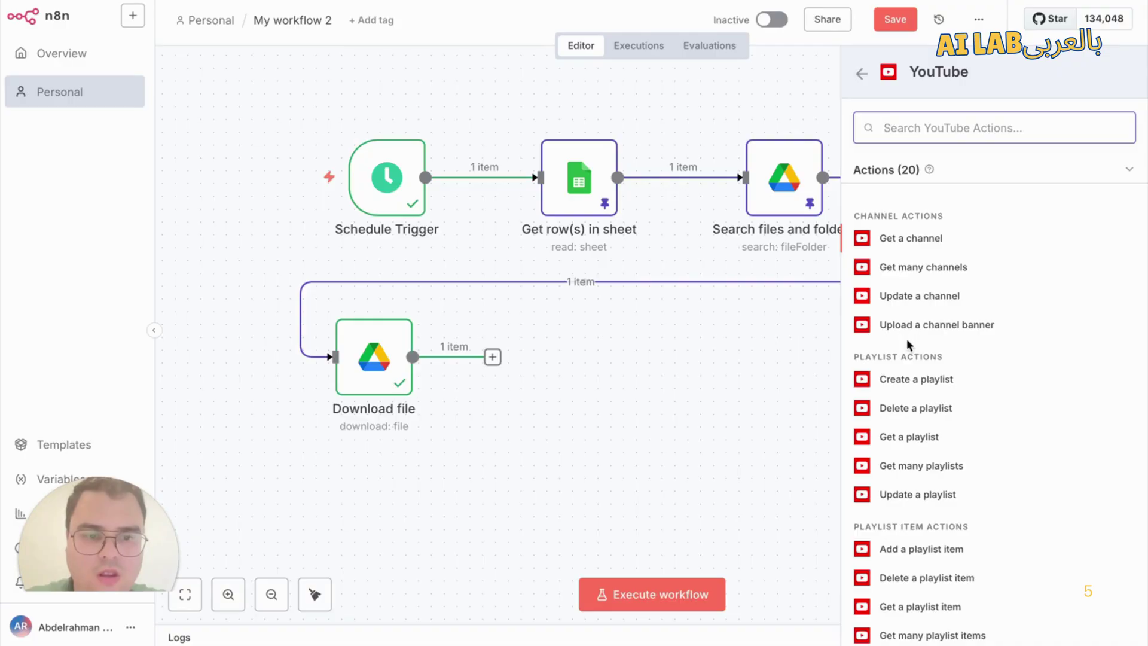
pyautogui.scroll(-3, 907, 449)
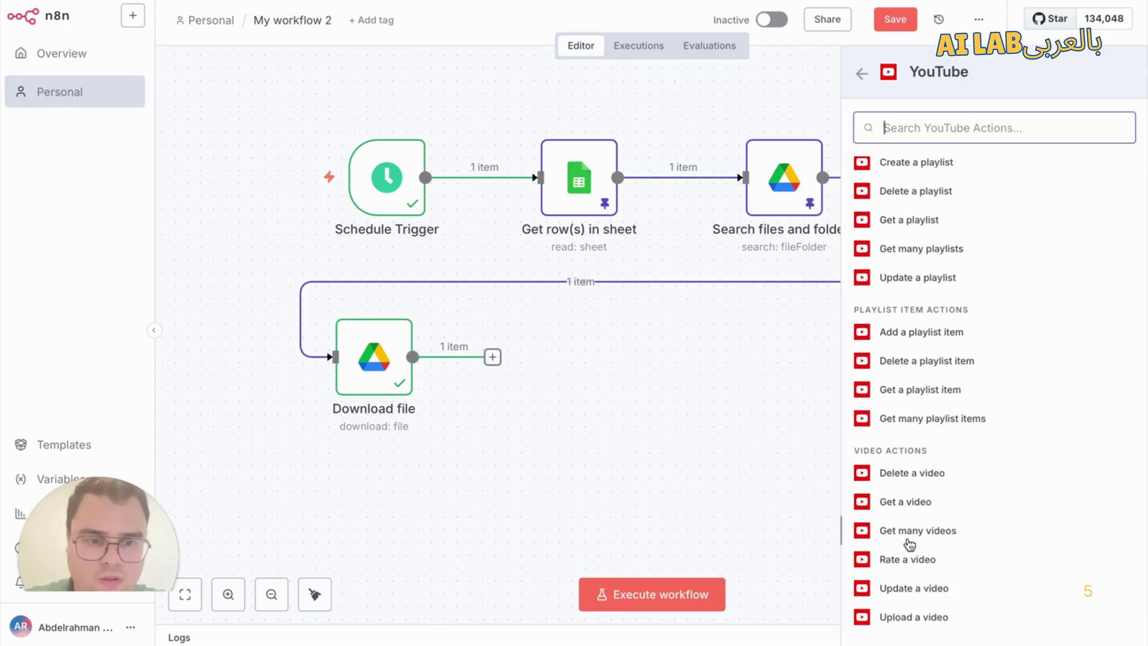
pyautogui.scroll(-1, 906, 565)
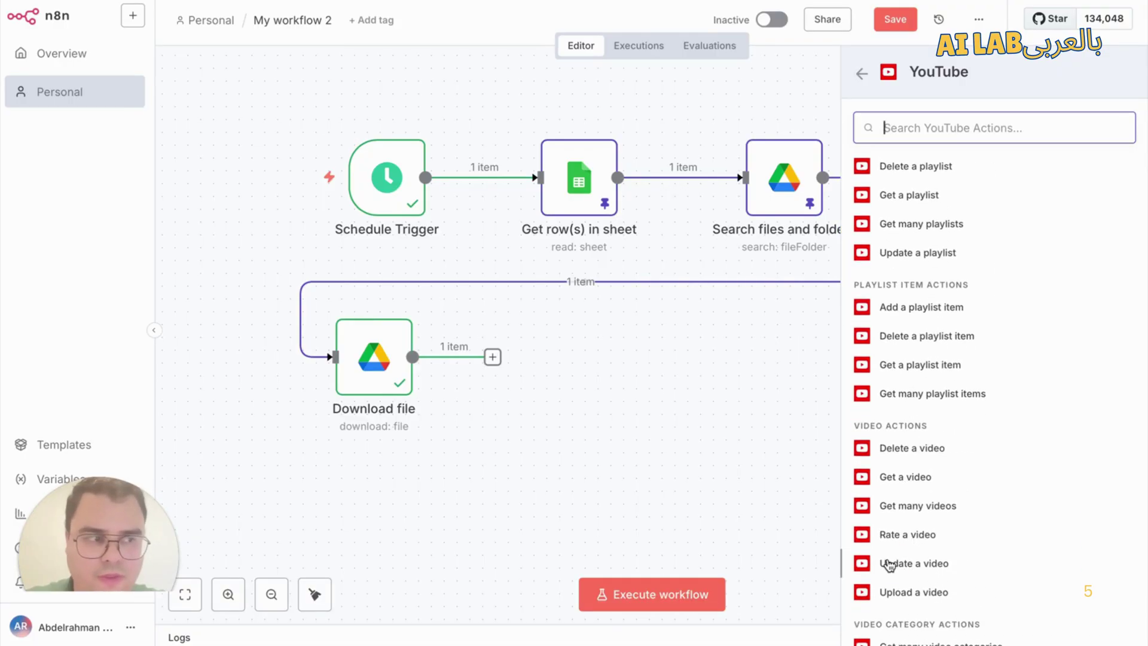
pyautogui.click(894, 564)
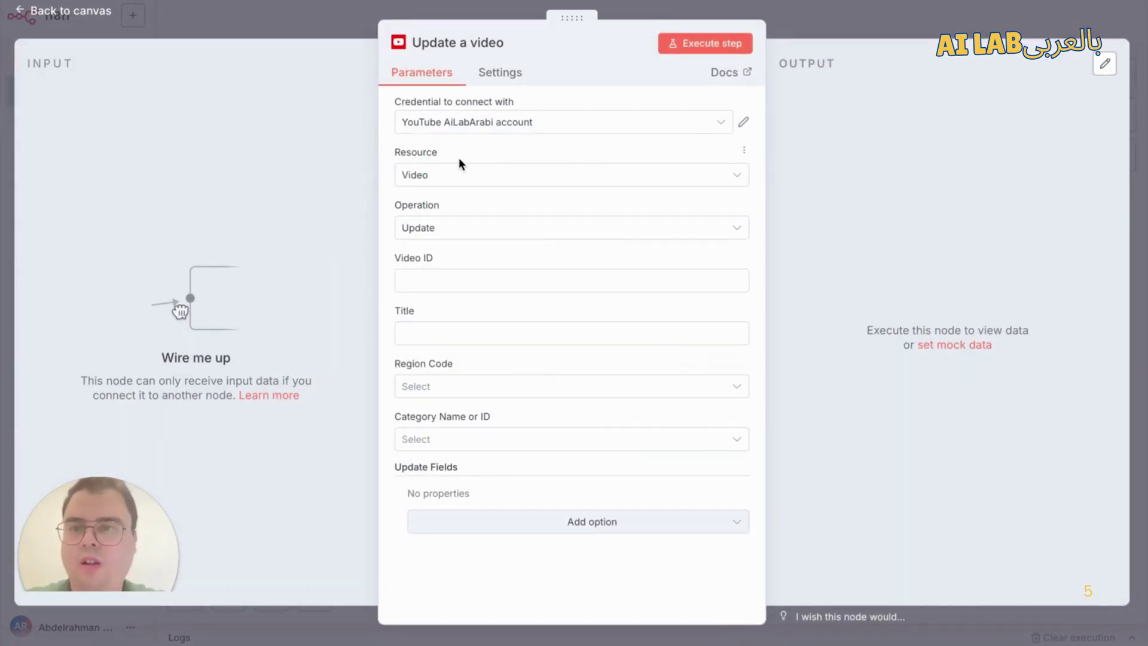
pyautogui.click(343, 20)
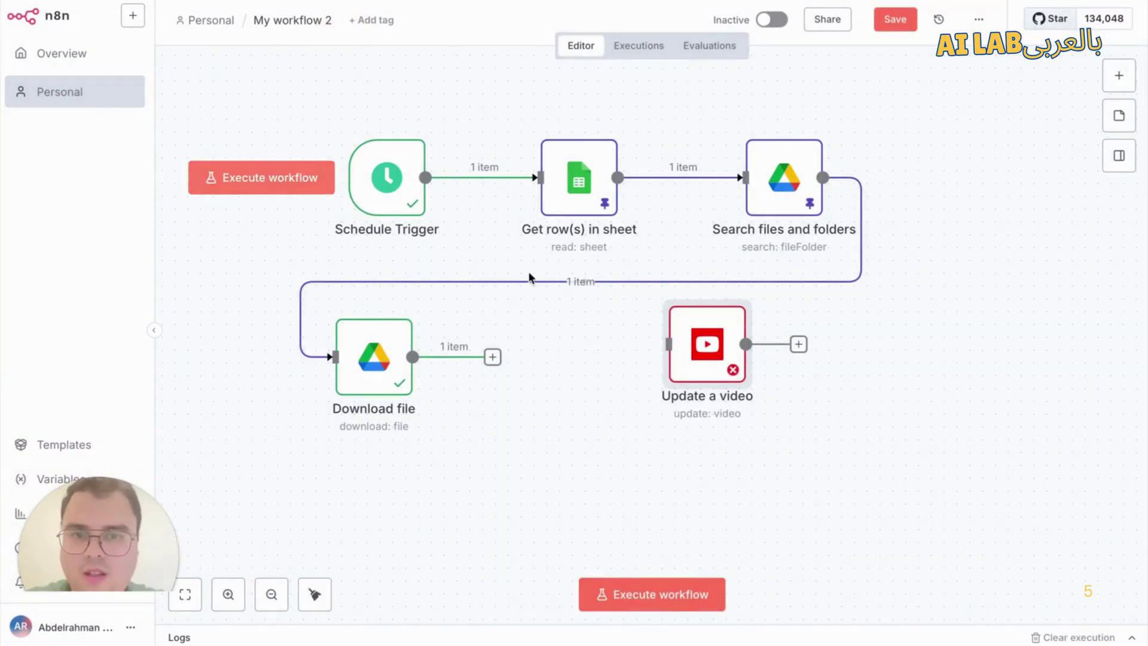
# Step: Connect Download file's output to the Update a video node
pyautogui.moveTo(582, 357); pyautogui.dragTo(577, 345)
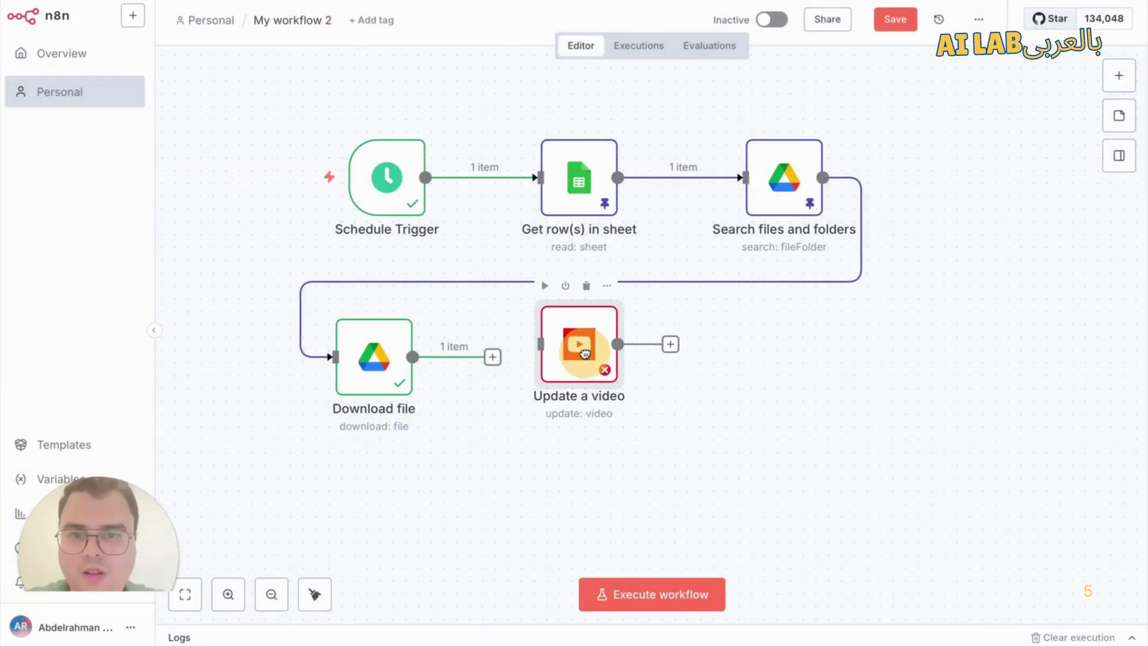
pyautogui.rightClick(575, 349)
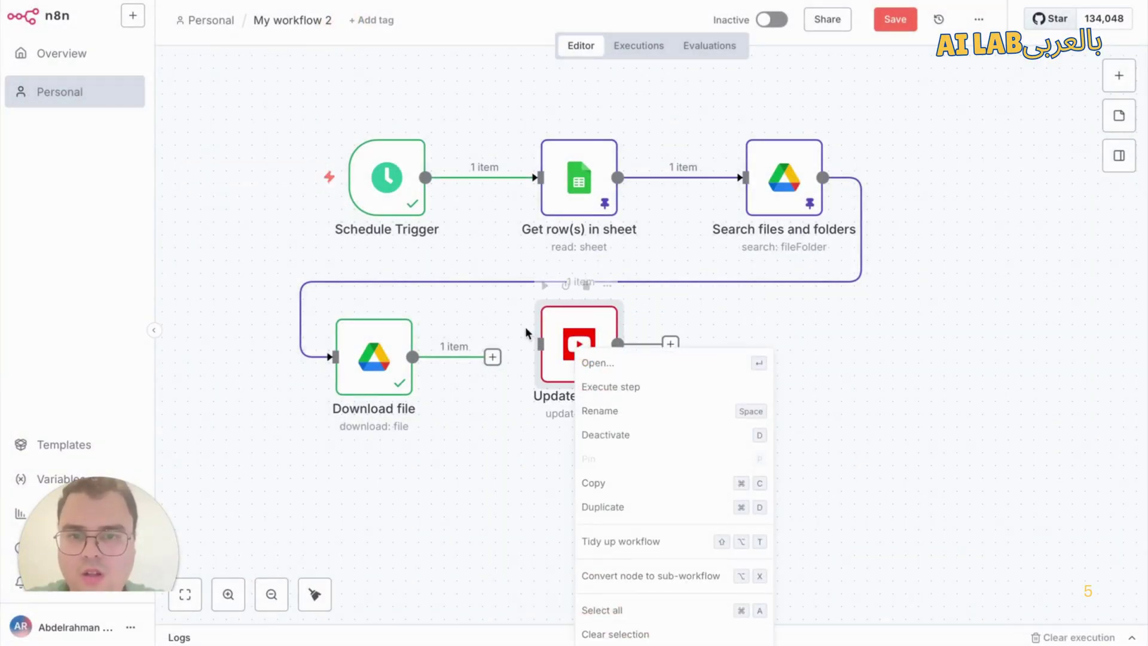
pyautogui.press('super+z')
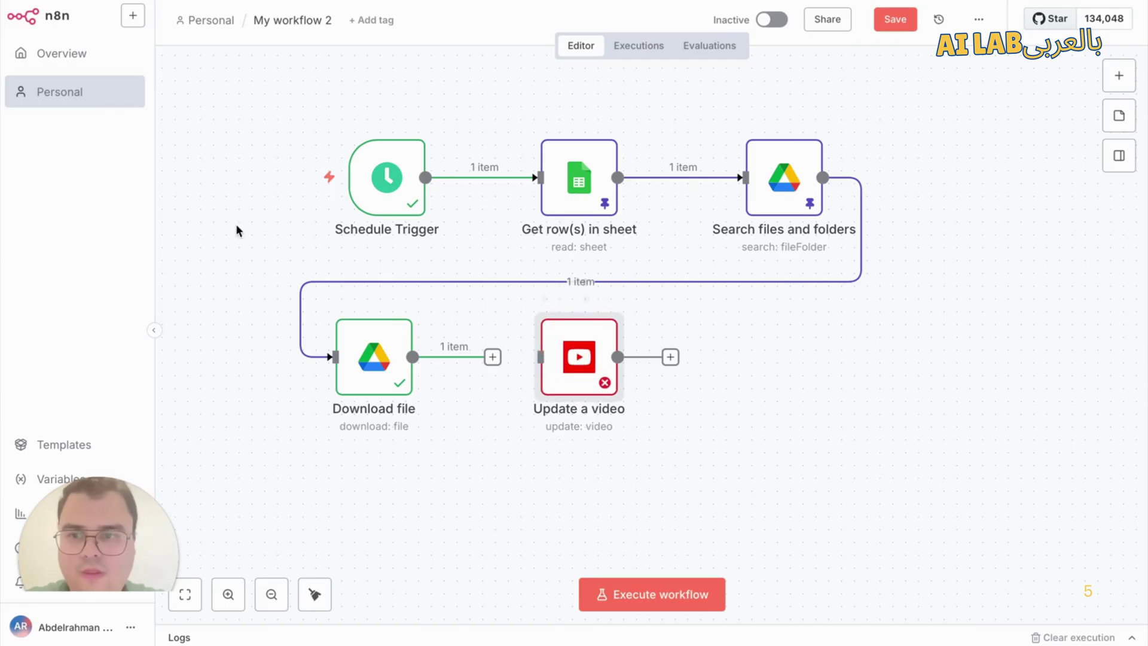
pyautogui.moveTo(513, 359); pyautogui.dragTo(583, 358)
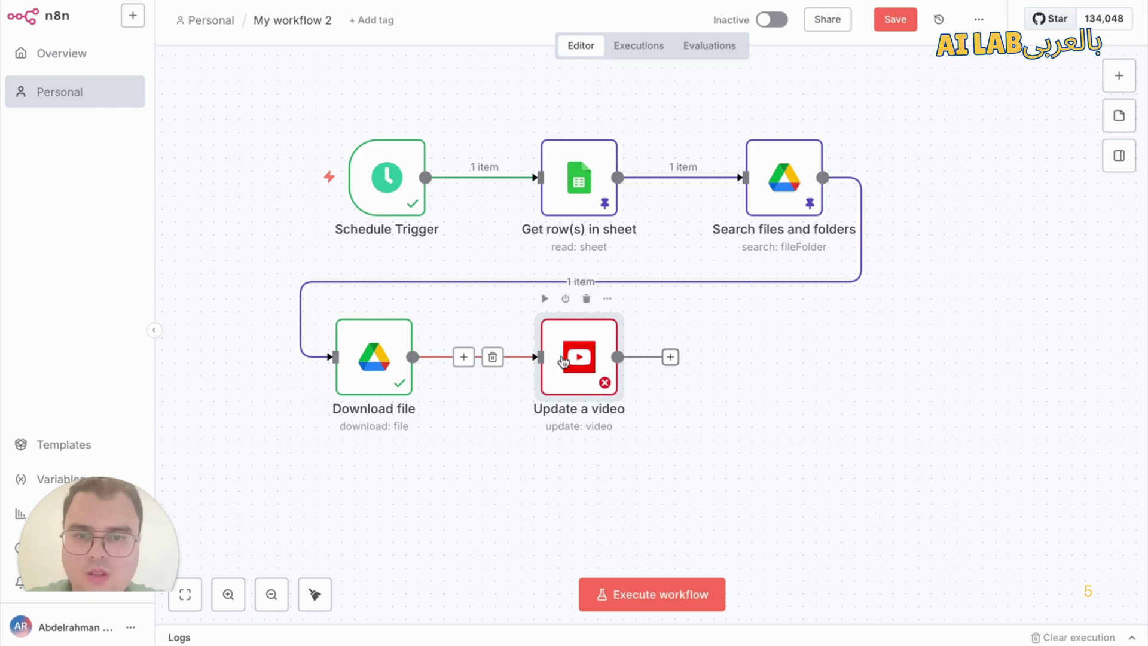
# Step: Set the YouTube node to the YouTube account credential and the Upload operation, renaming it 'Upload a video'
pyautogui.doubleClick(572, 360)
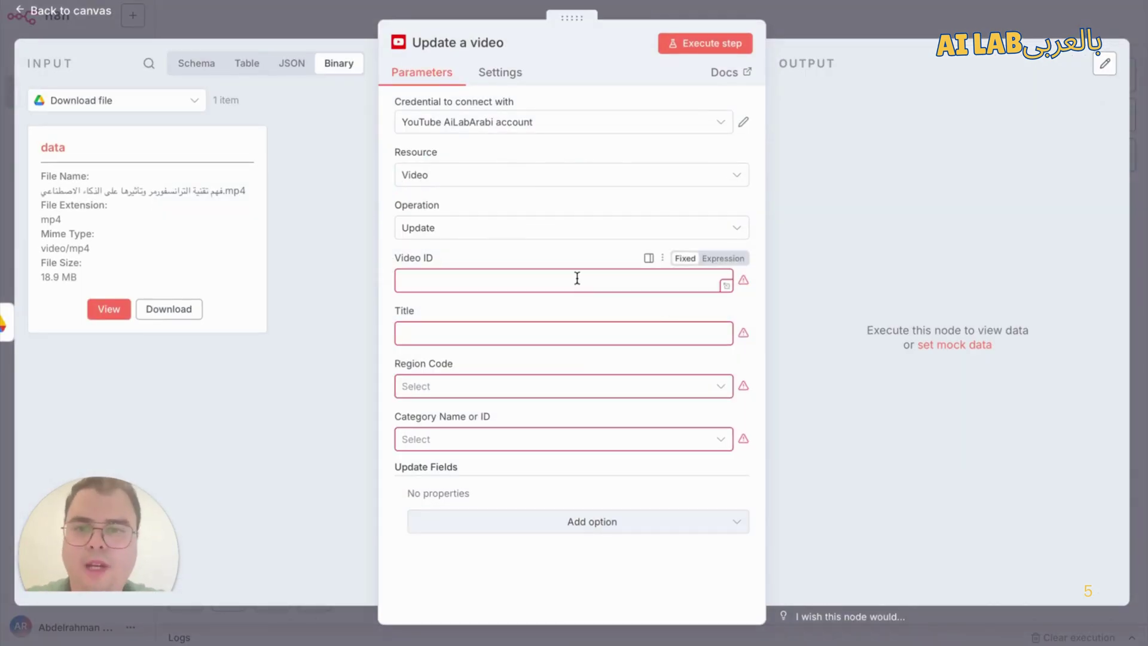
pyautogui.click(470, 130)
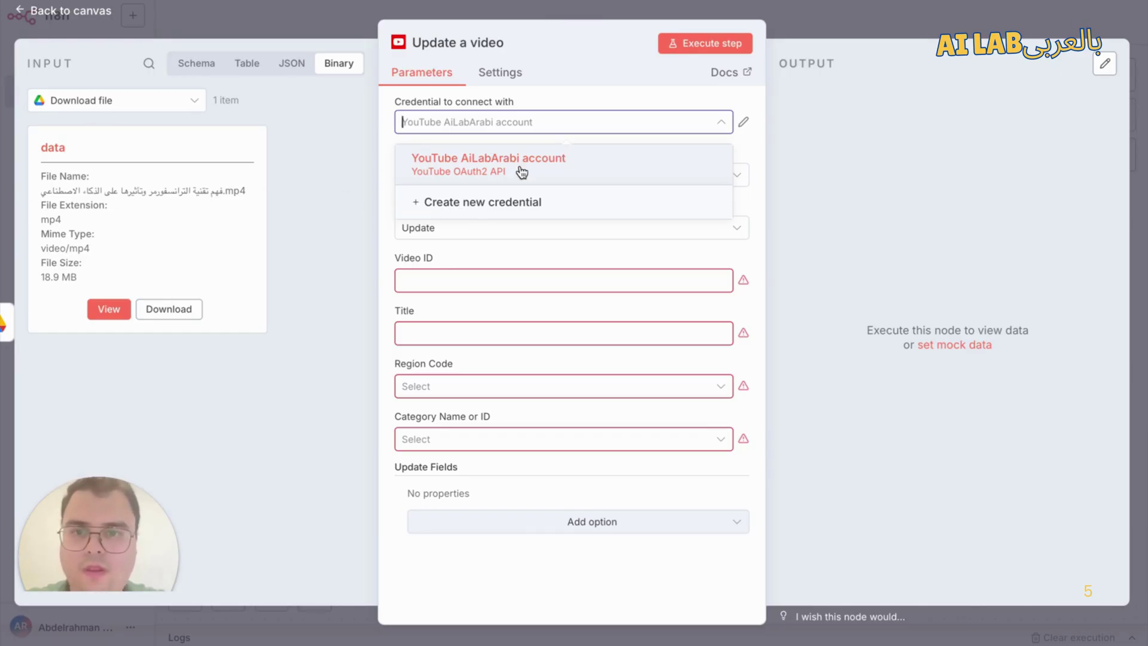
pyautogui.click(431, 158)
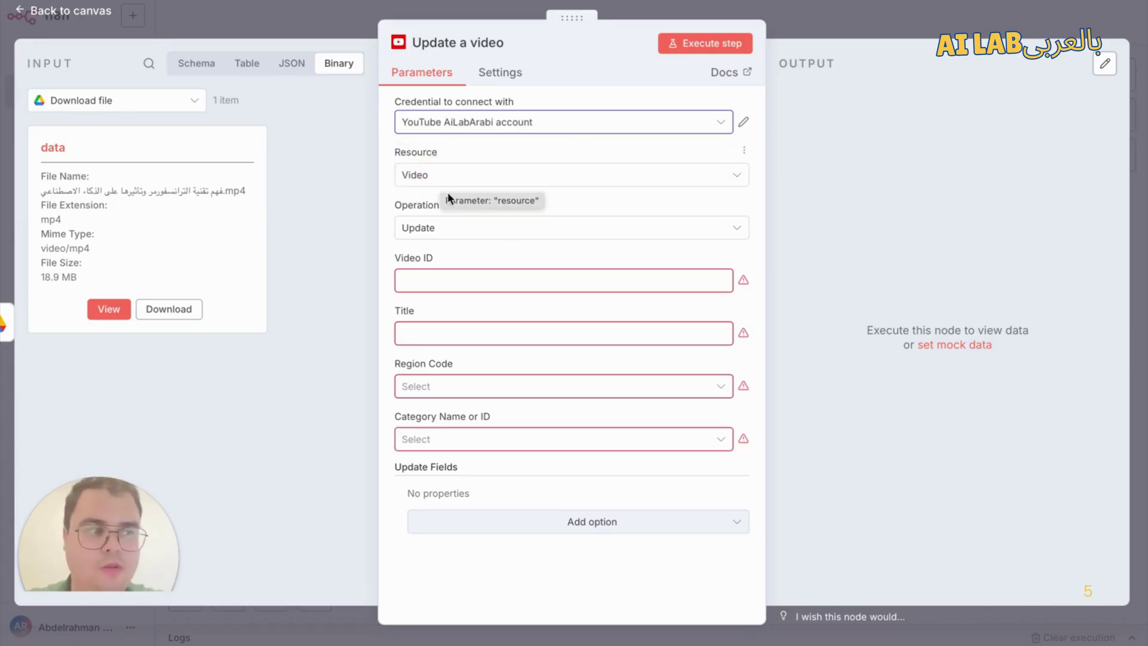
pyautogui.click(462, 236)
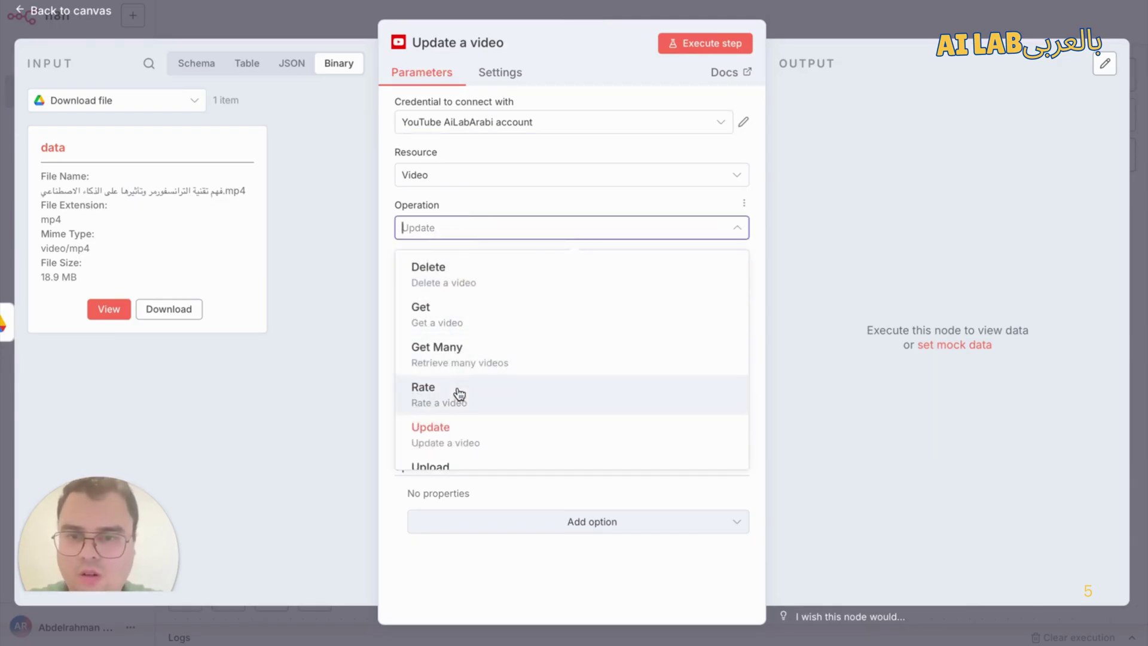
pyautogui.scroll(-1, 463, 457)
pyautogui.click(464, 465)
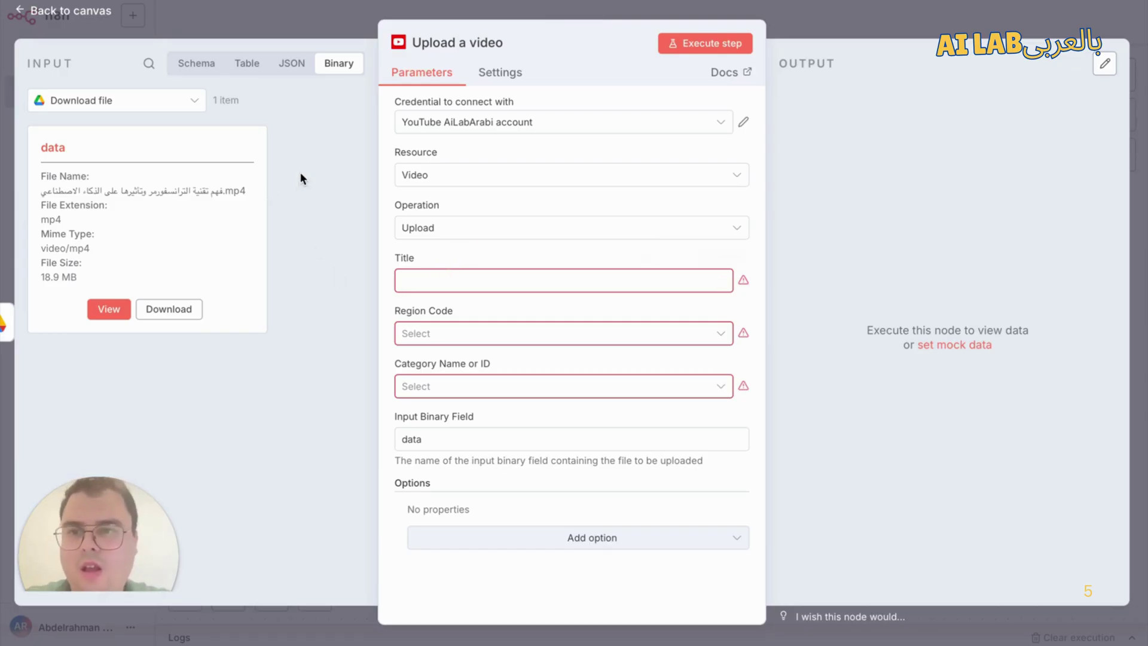
pyautogui.click(454, 281)
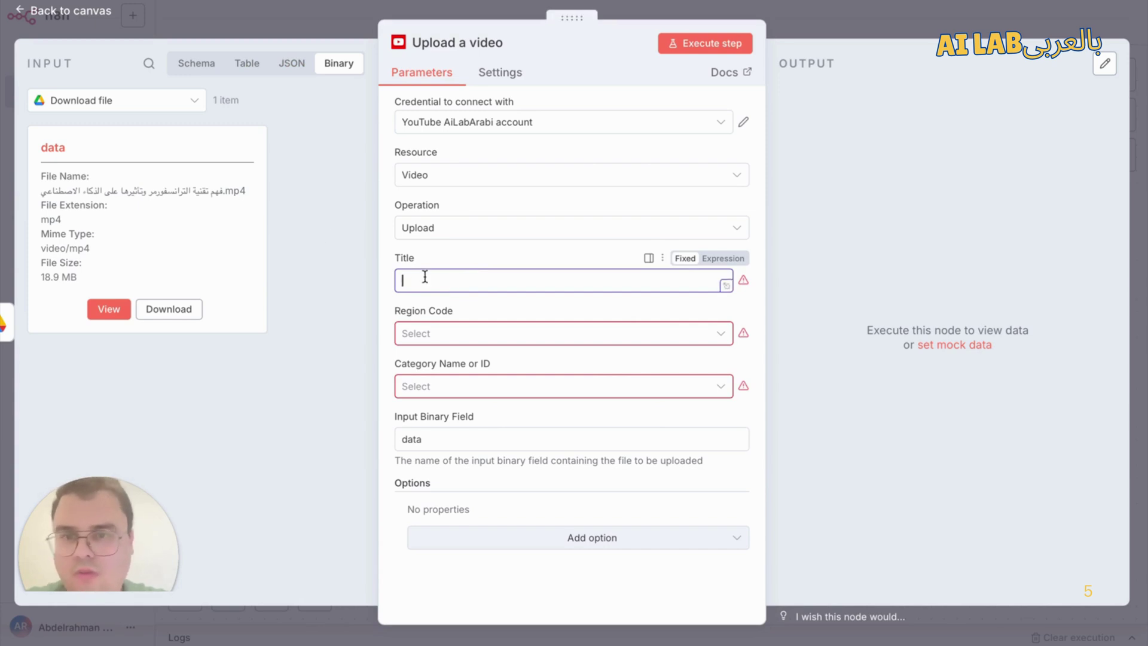
pyautogui.click(786, 8)
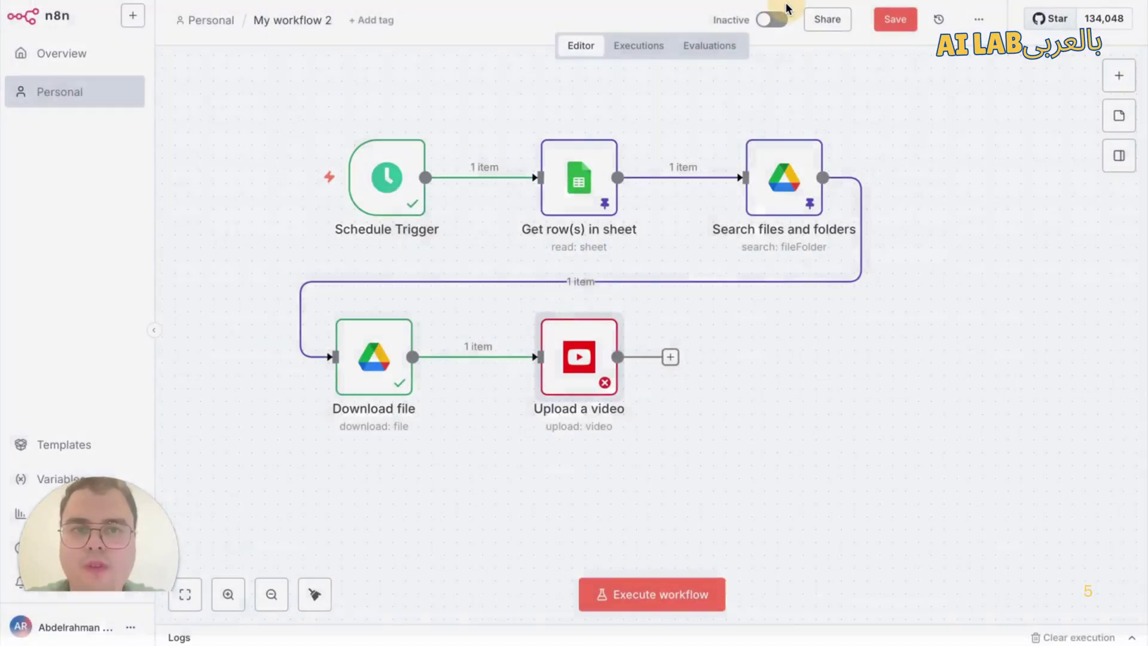
# Step: Open 'Get row(s) in sheet' to review its output fields such as Title and Status
pyautogui.doubleClick(575, 176)
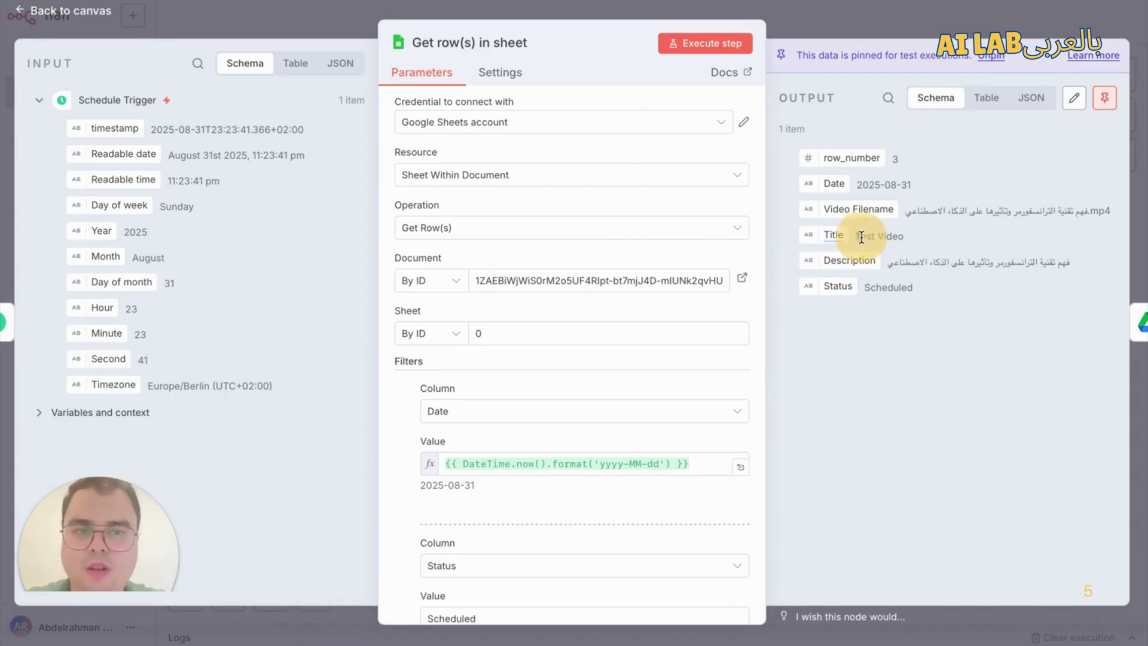
pyautogui.click(806, 21)
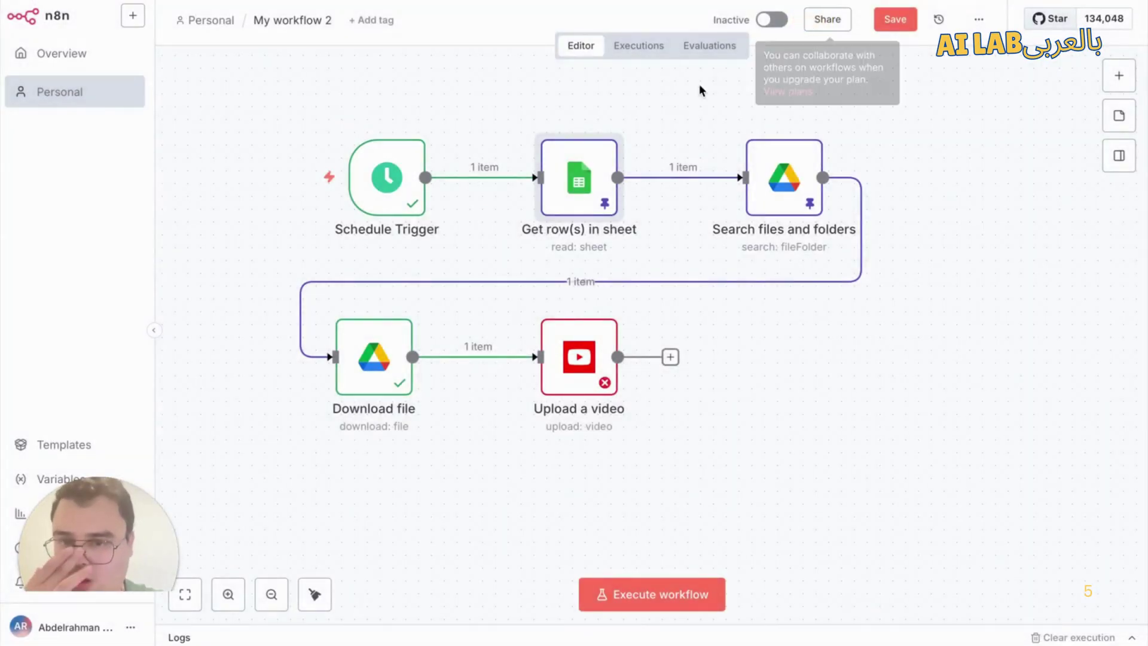
pyautogui.click(603, 153)
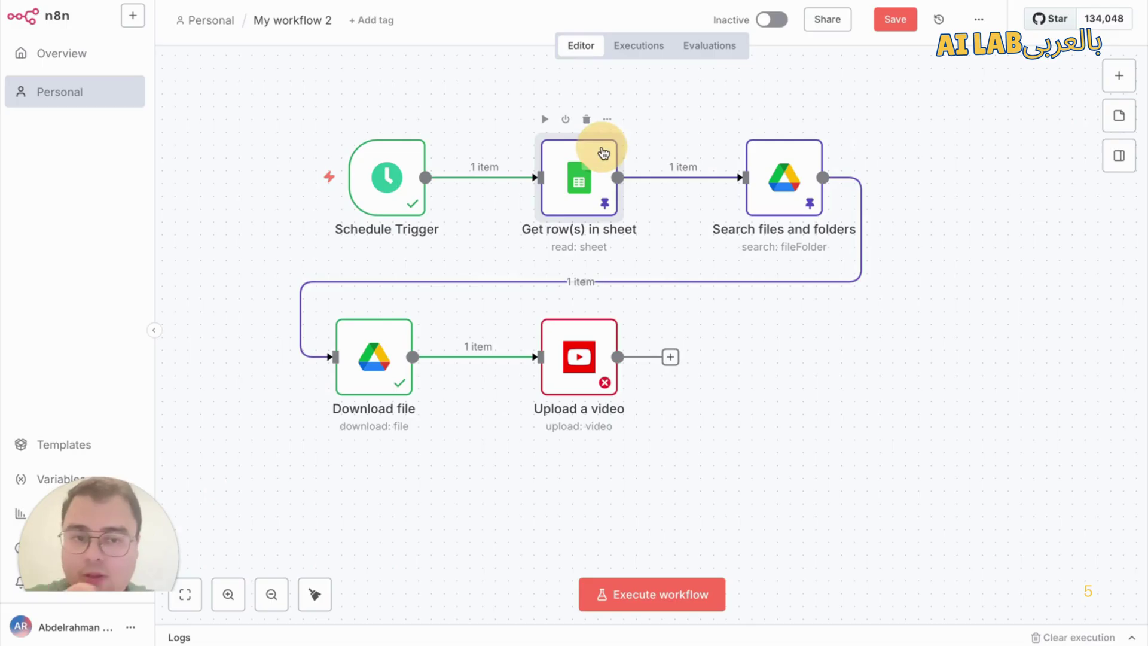
pyautogui.doubleClick(603, 153)
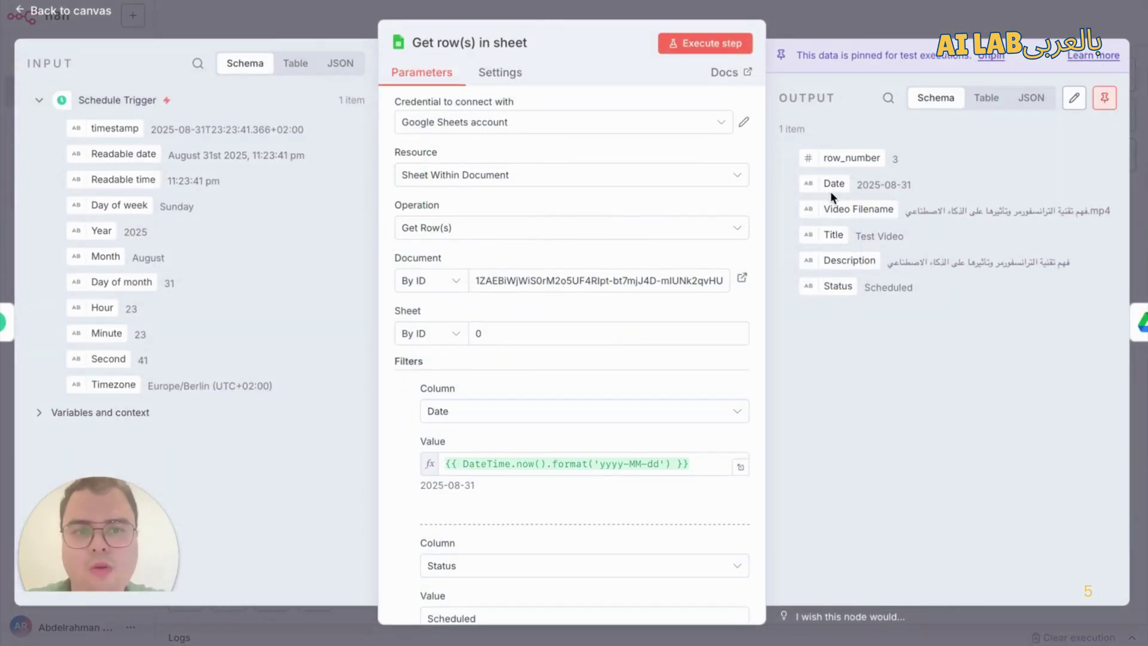
# Step: Map {{ $('Get row(s) in sheet').item.json.Title }} into Upload a video's Title, previewing 'Test Video'
pyautogui.click(823, 34)
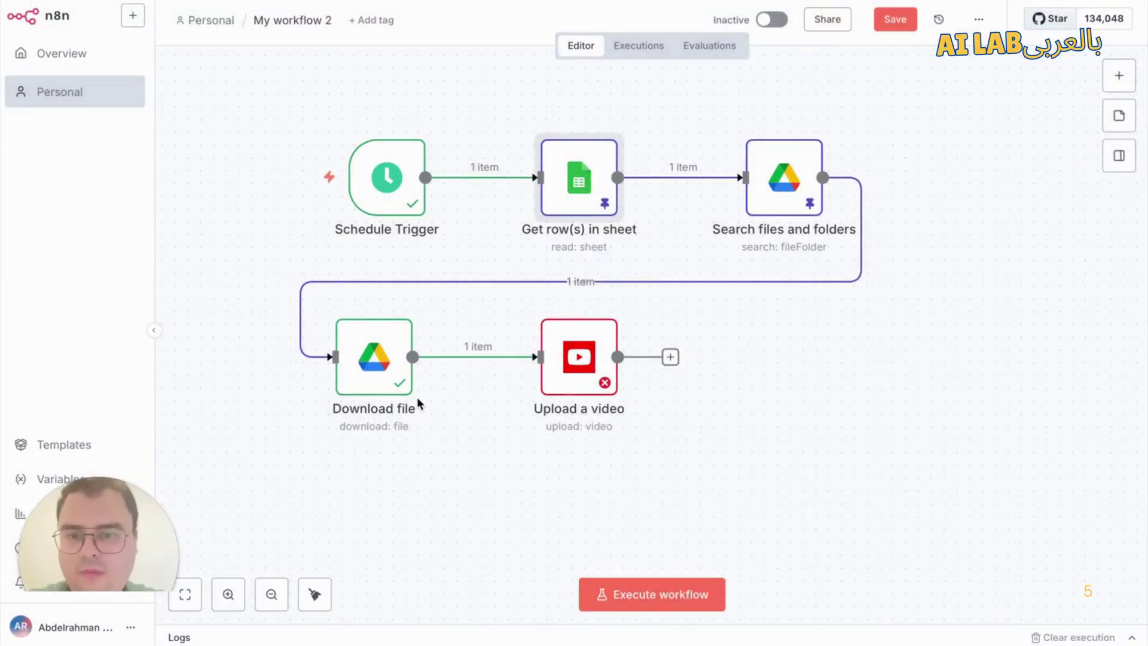
pyautogui.doubleClick(583, 359)
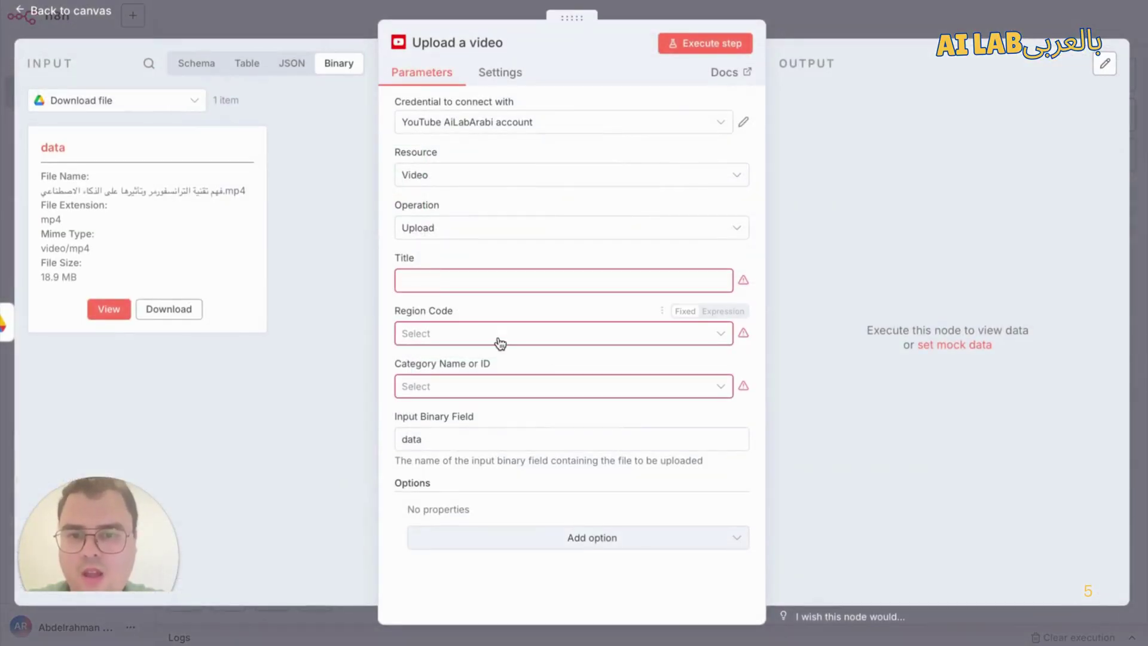
pyautogui.click(436, 280)
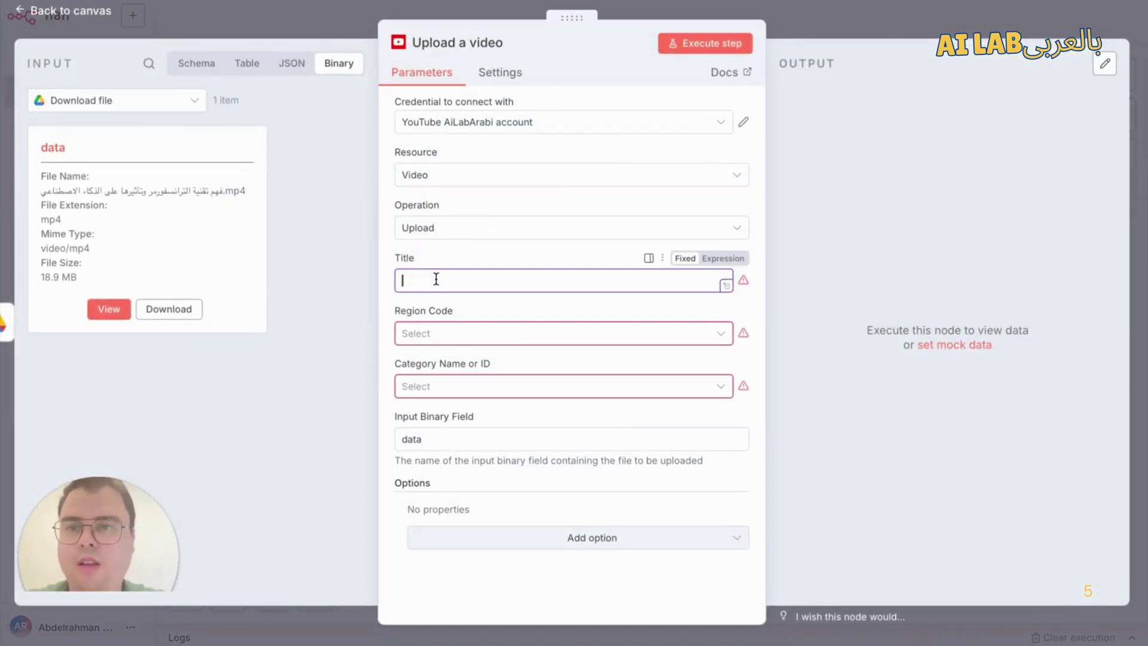
pyautogui.click(250, 64)
pyautogui.click(201, 65)
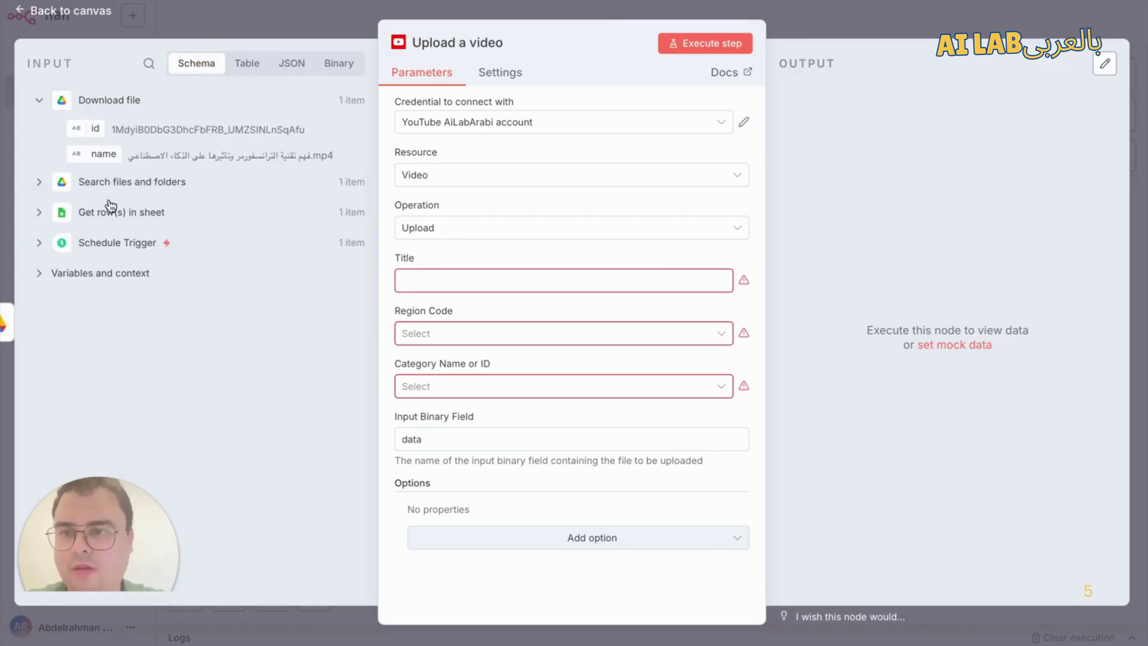
pyautogui.click(55, 216)
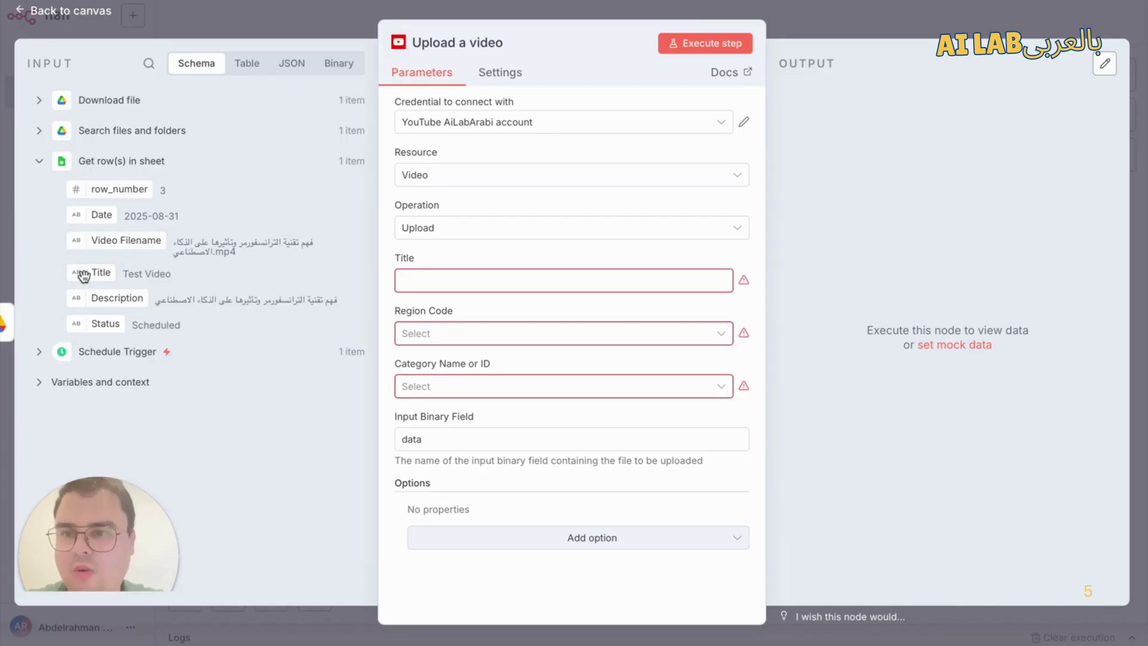
pyautogui.moveTo(84, 275); pyautogui.dragTo(426, 280)
pyautogui.click(464, 249)
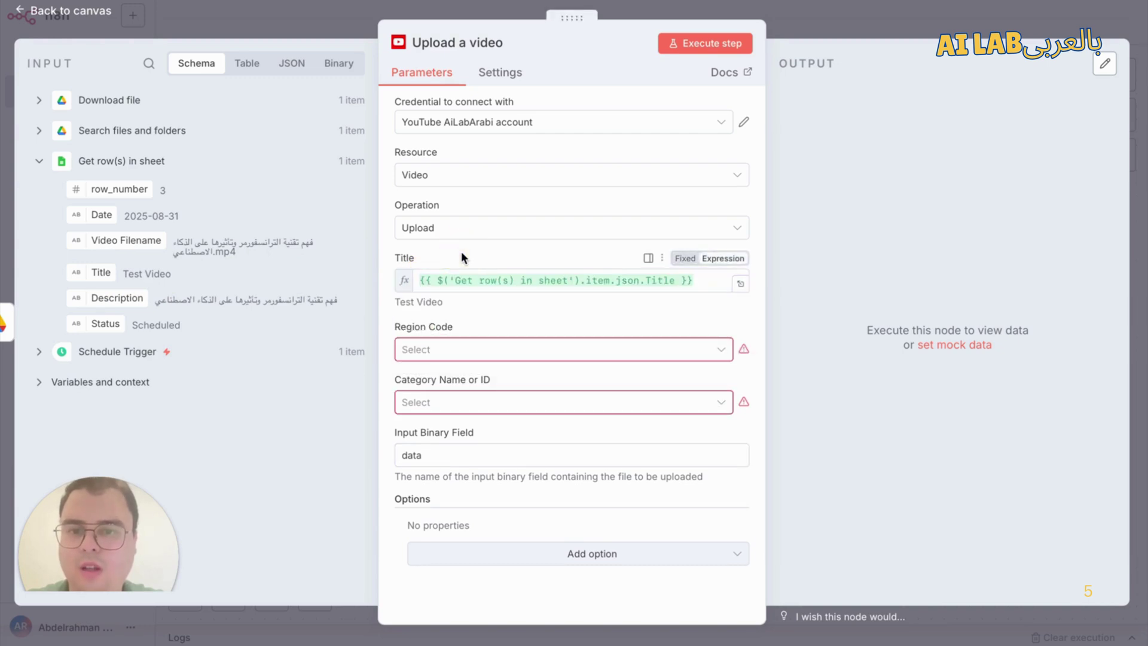
# Step: Choose Egypt - EG as Region Code and Science & Technology as the video category
pyautogui.click(462, 357)
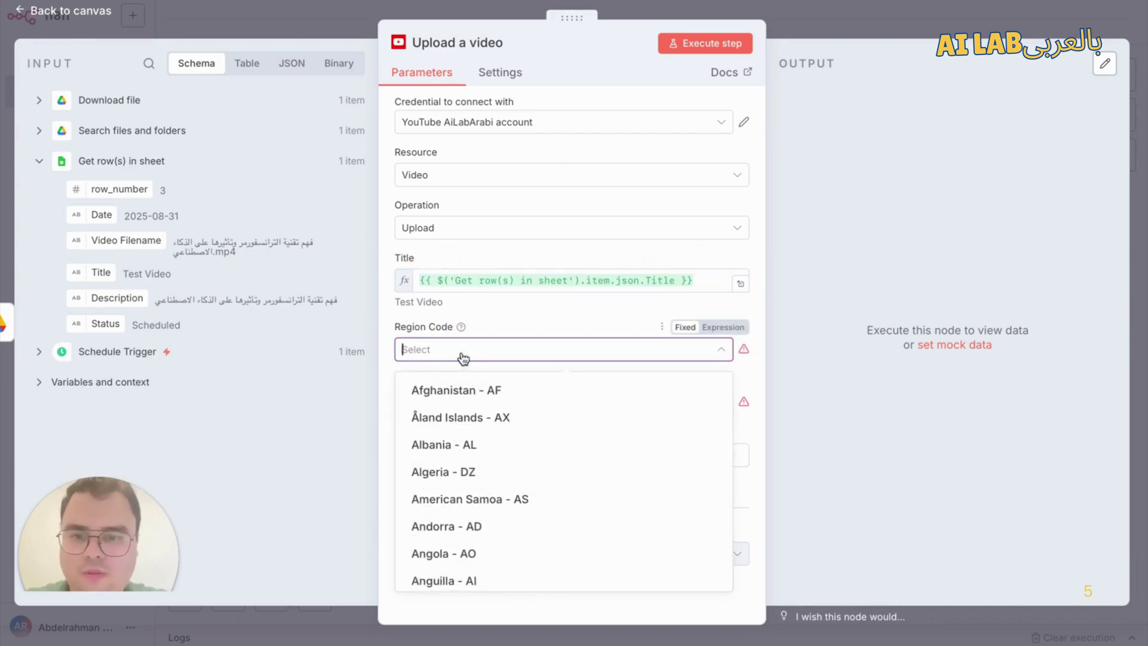
pyautogui.write('egy')
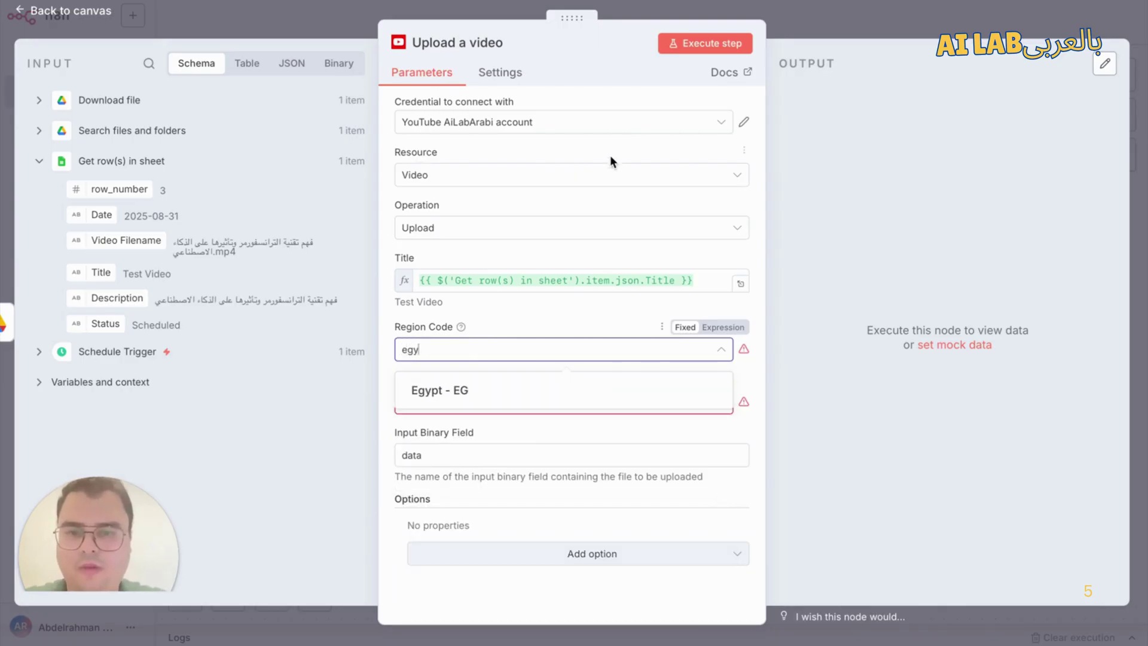
pyautogui.click(516, 389)
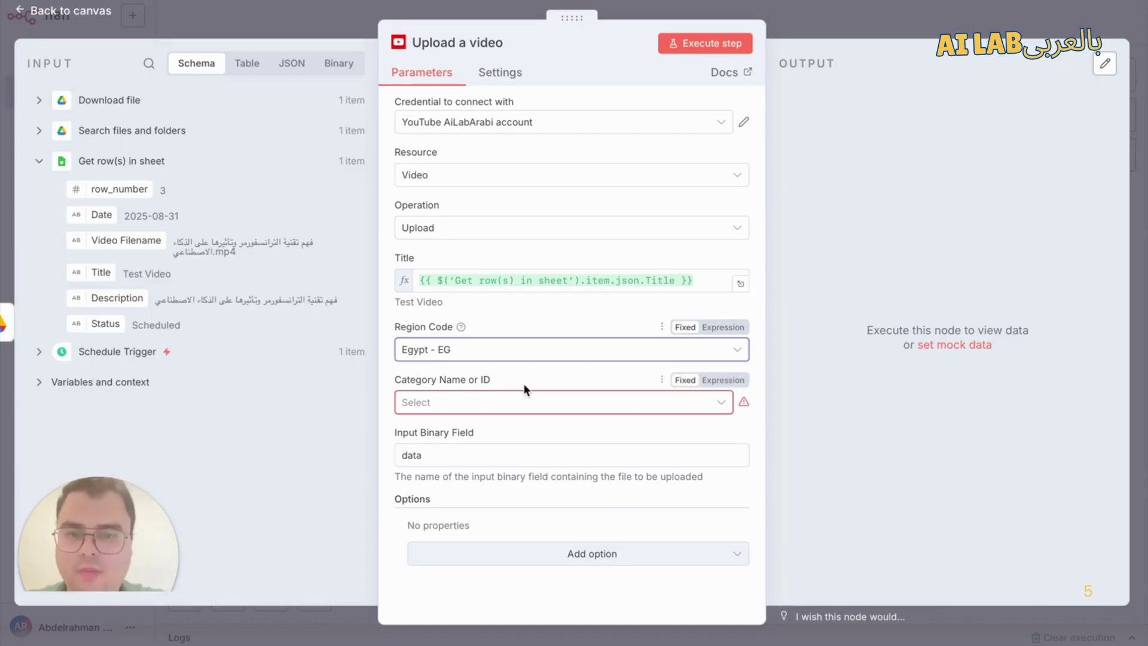
pyautogui.click(527, 403)
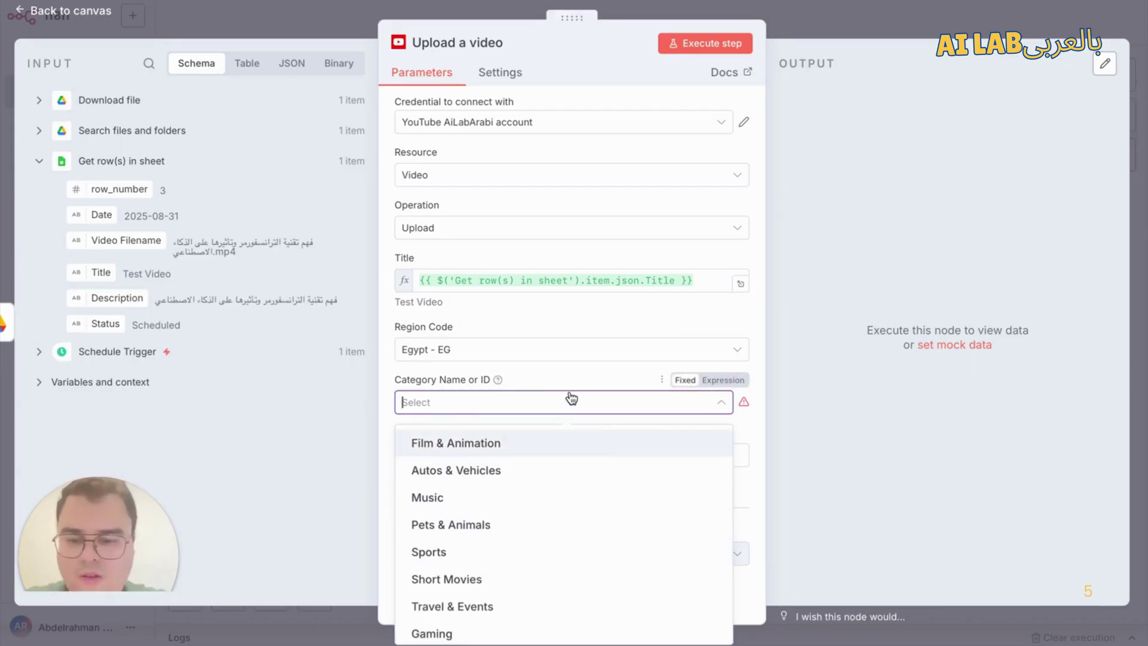
pyautogui.write('sc')
pyautogui.click(495, 445)
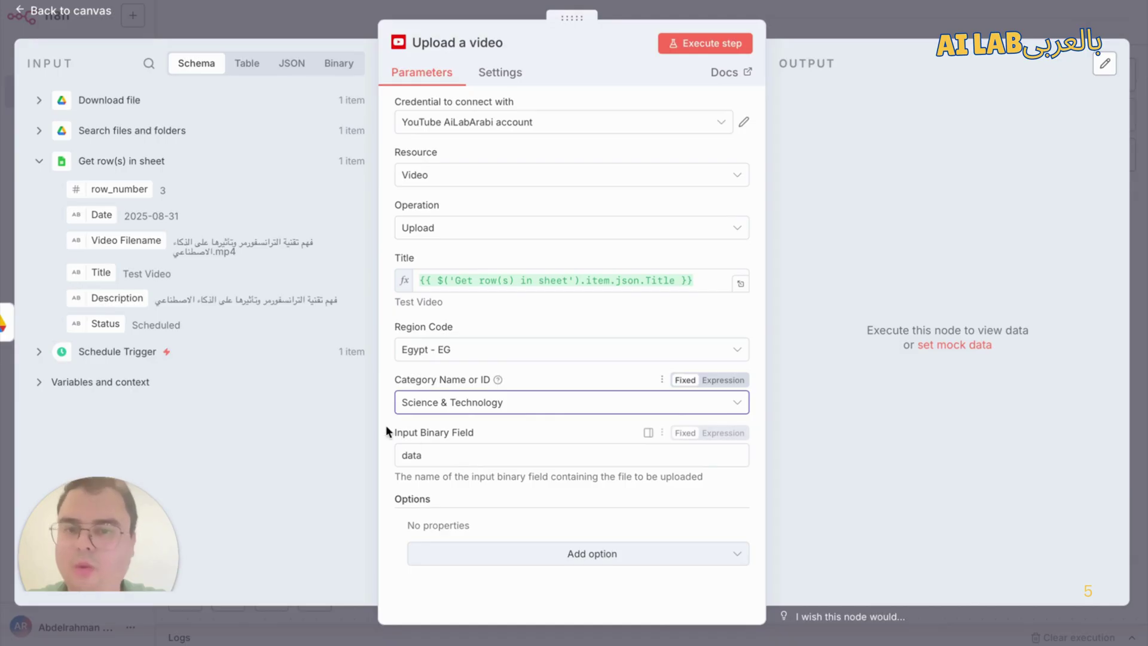
pyautogui.click(459, 455)
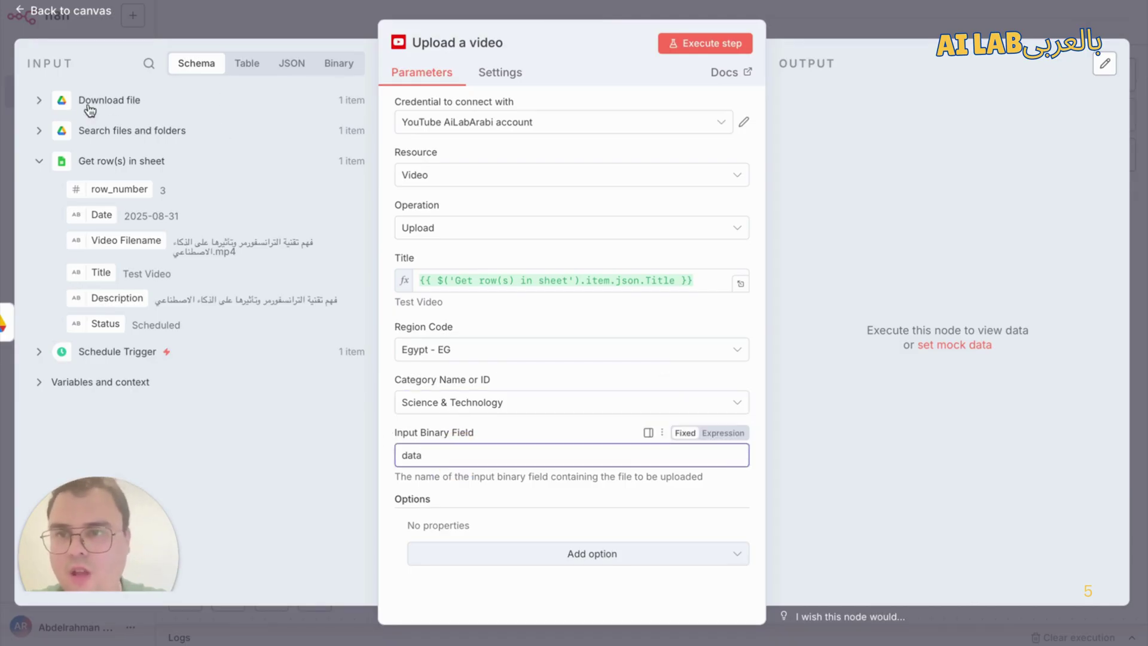
pyautogui.click(40, 102)
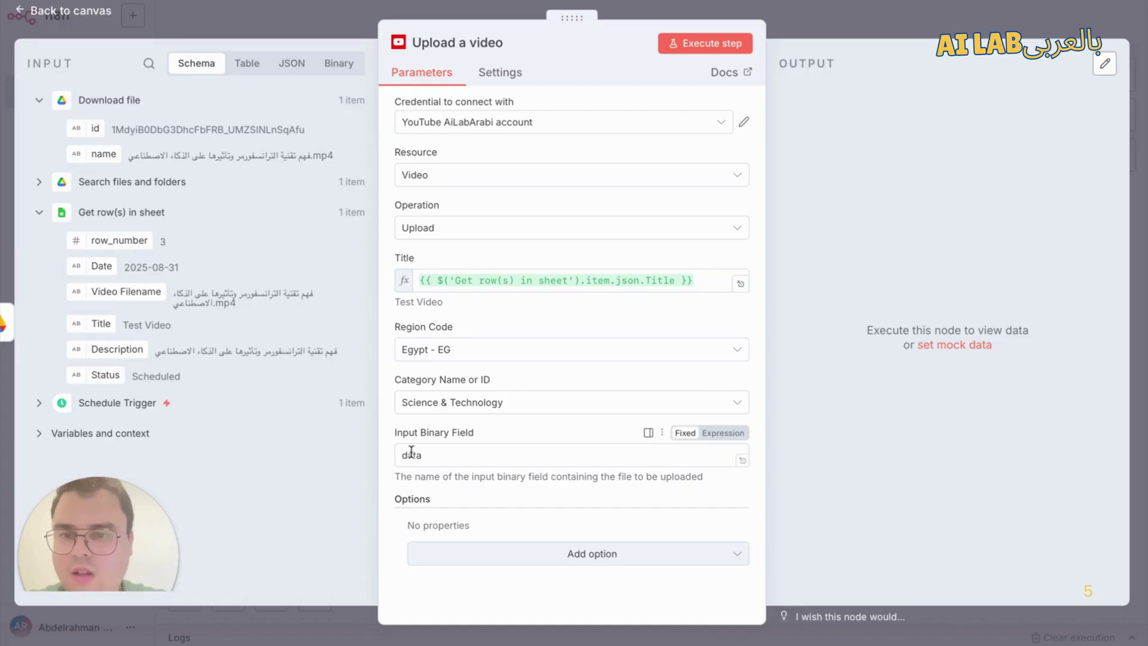
pyautogui.click(738, 12)
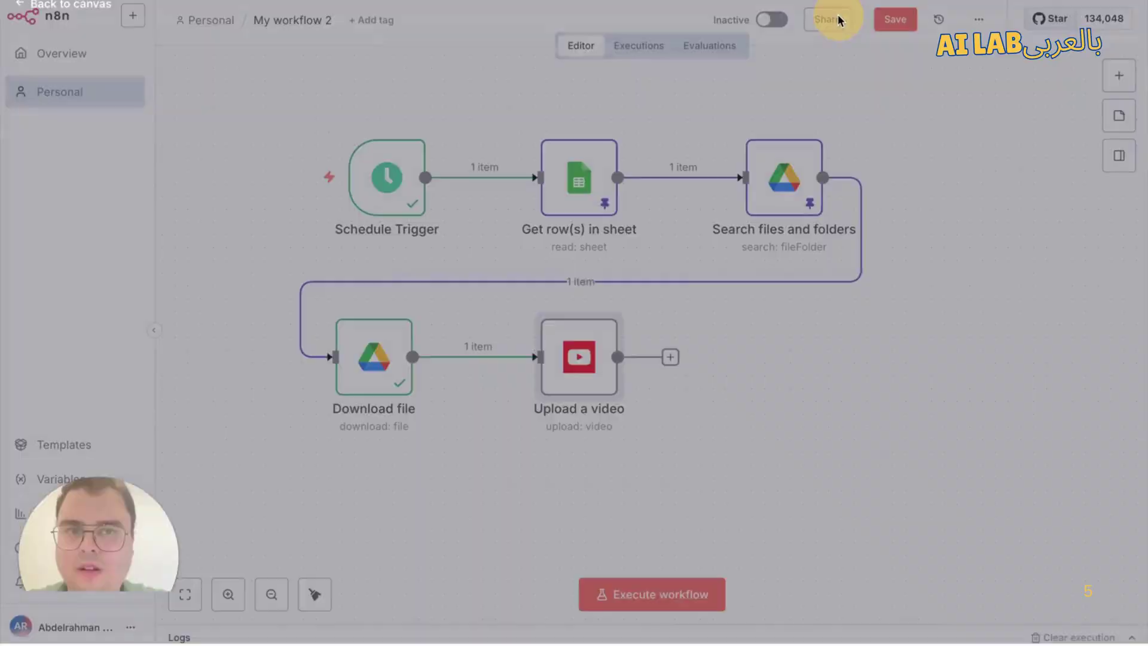
pyautogui.doubleClick(371, 371)
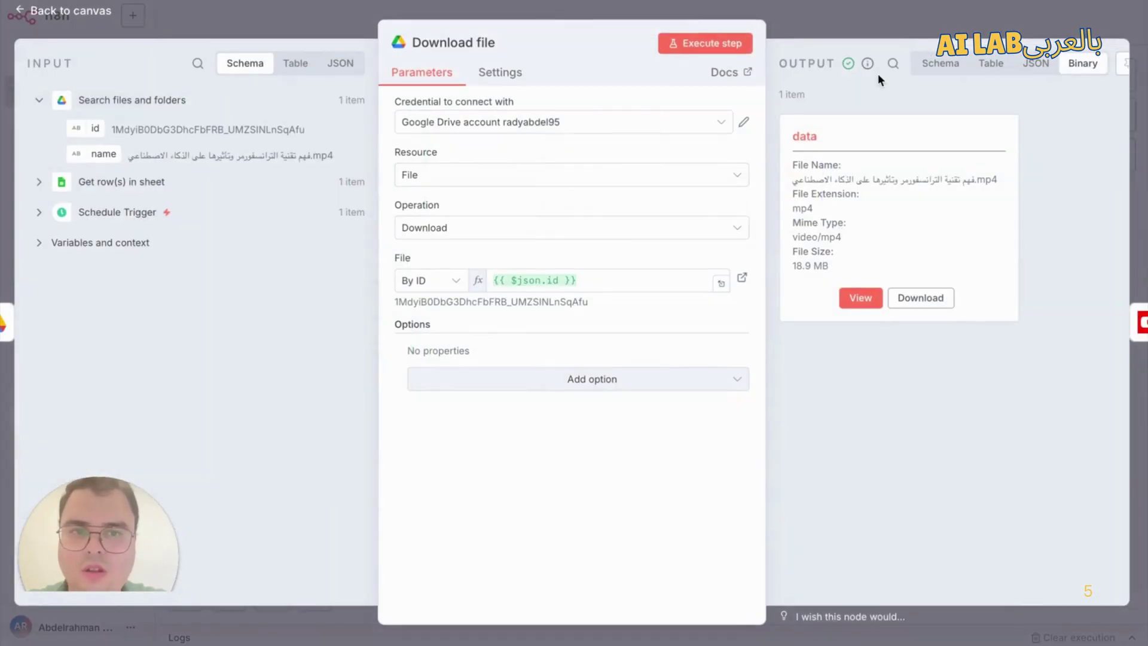
pyautogui.click(892, 23)
pyautogui.doubleClick(588, 352)
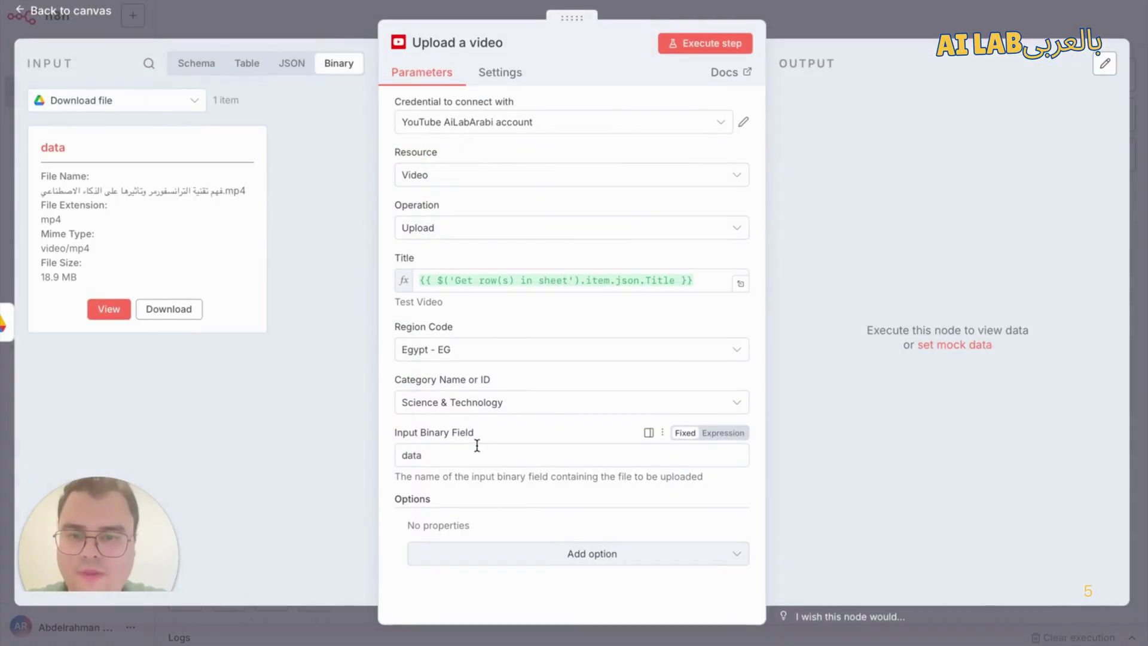
pyautogui.click(448, 454)
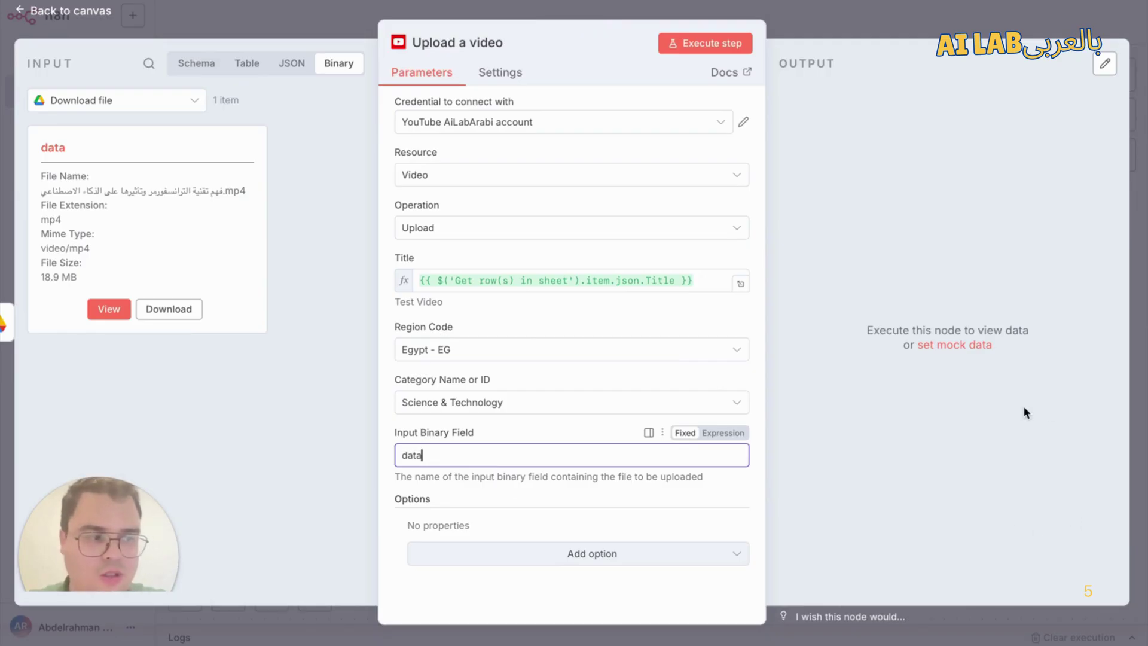
# Step: Add a Description option mapped to the sheet row's Description field
pyautogui.click(498, 557)
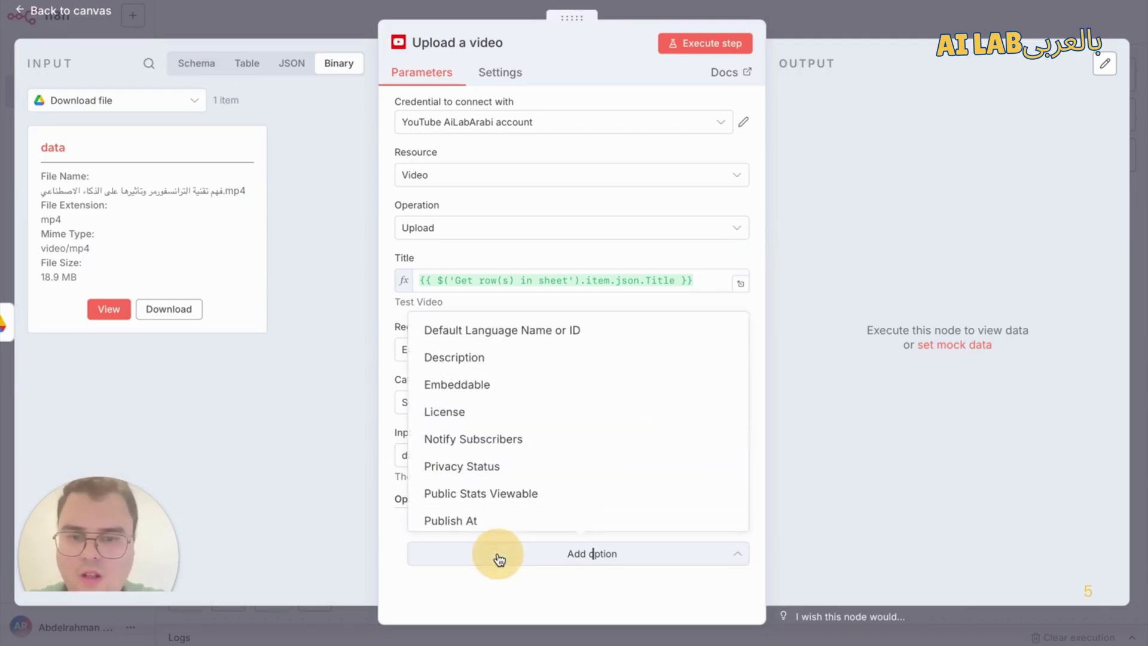
pyautogui.click(458, 360)
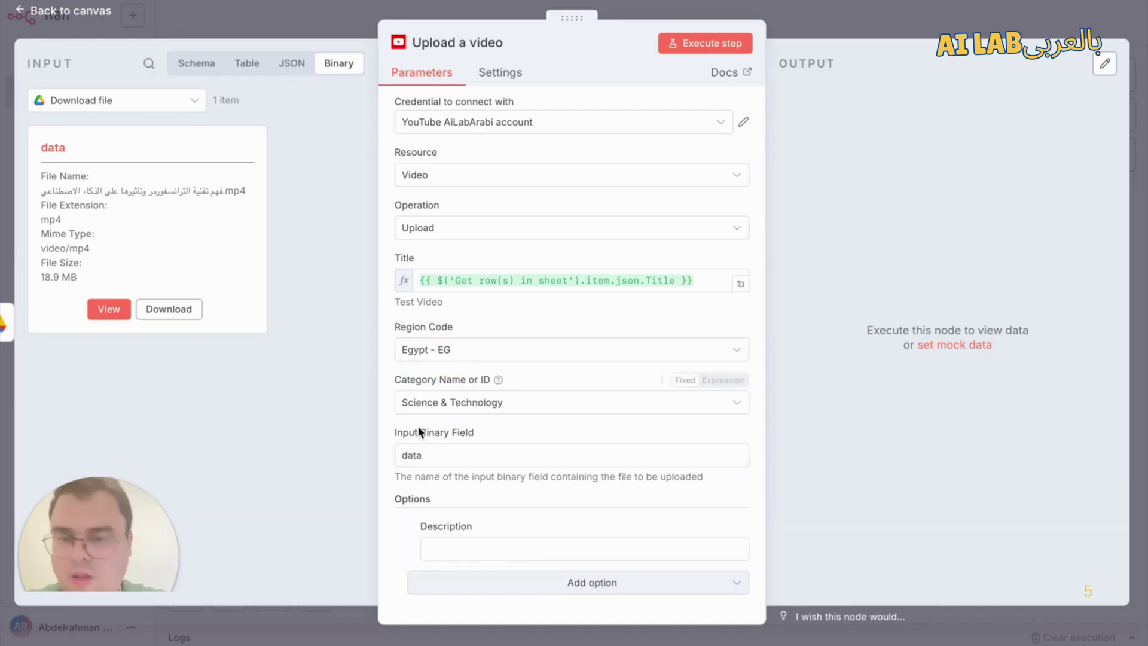
pyautogui.click(203, 64)
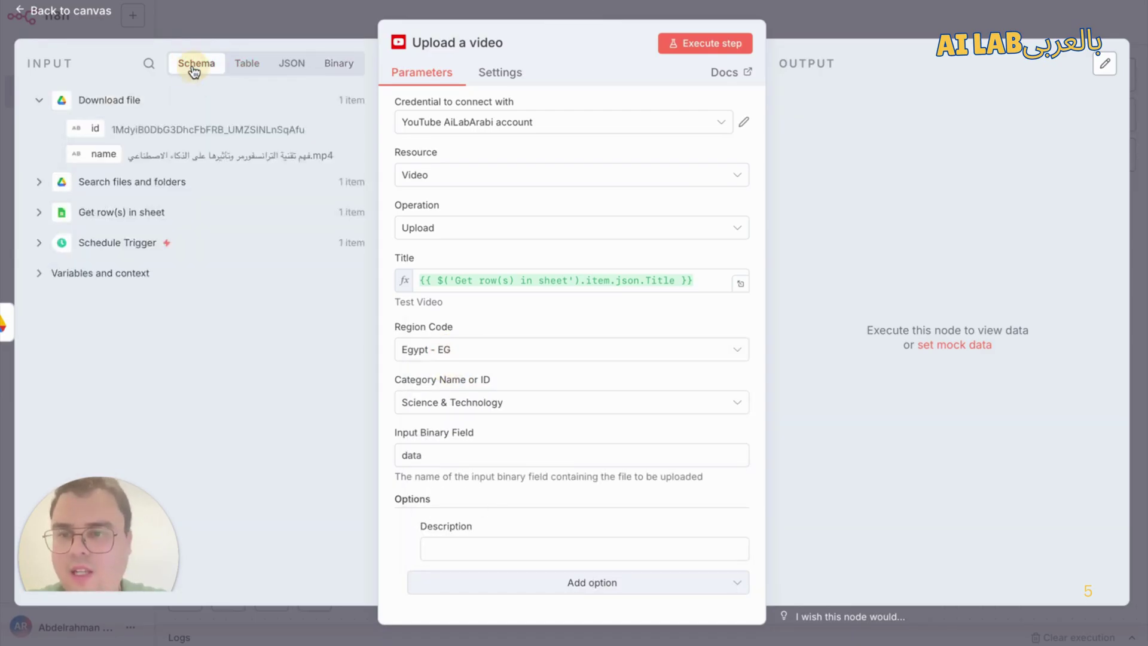
pyautogui.click(76, 213)
pyautogui.moveTo(122, 298); pyautogui.dragTo(504, 541)
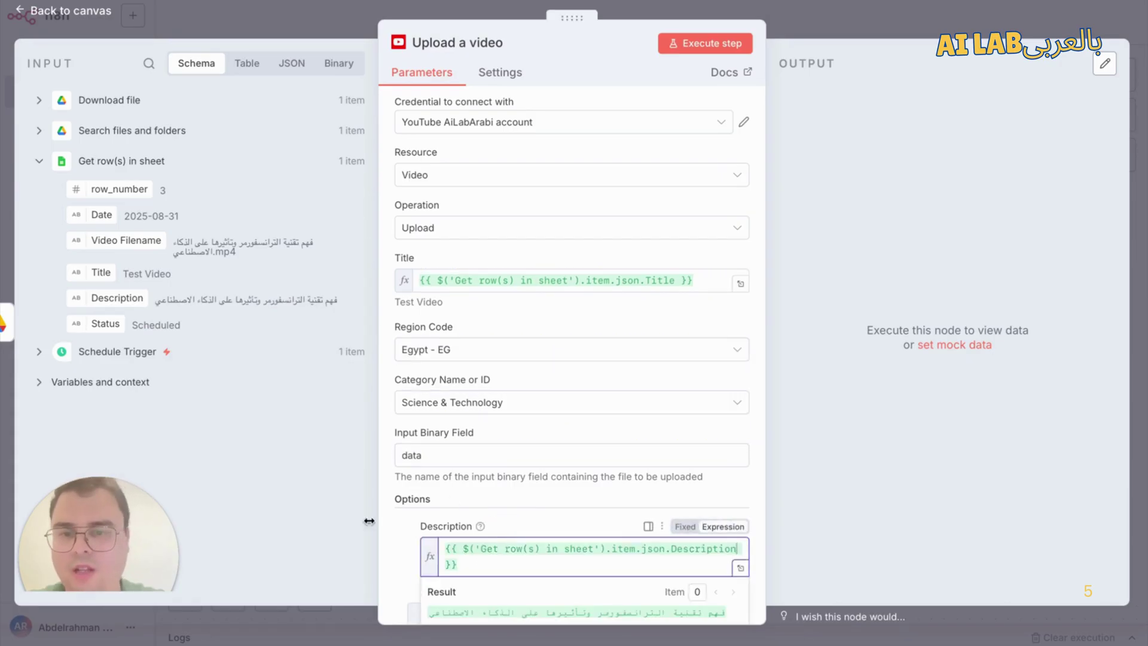
pyautogui.click(396, 529)
# Step: Add an empty Privacy Status option to the upload
pyautogui.scroll(-1, 396, 529)
pyautogui.click(510, 577)
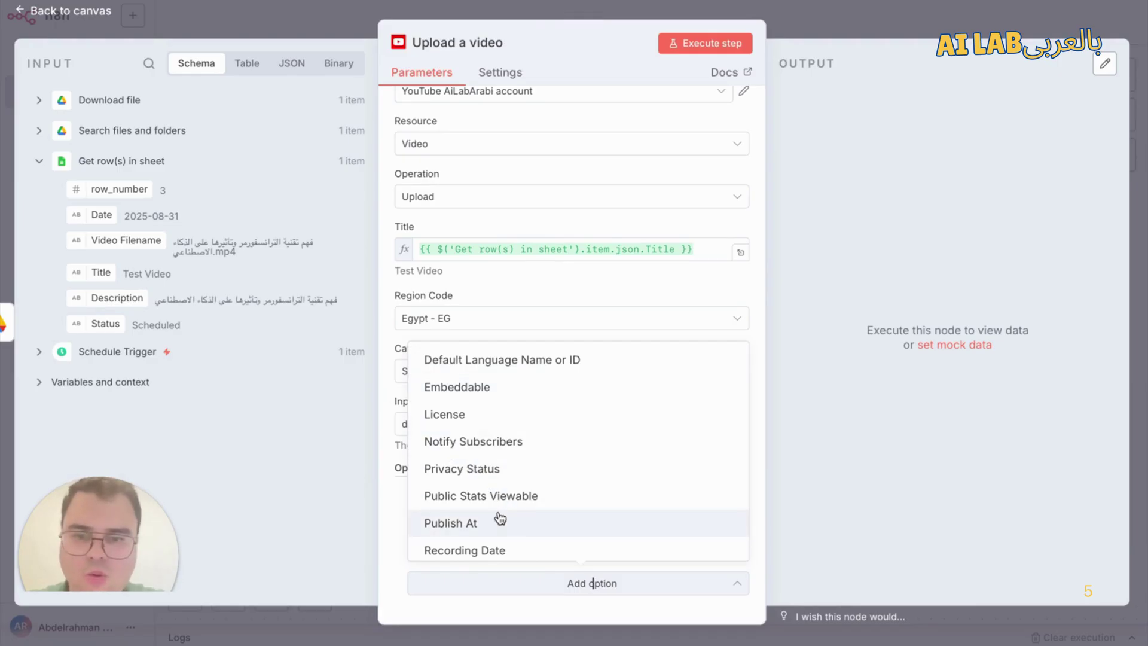
pyautogui.click(495, 469)
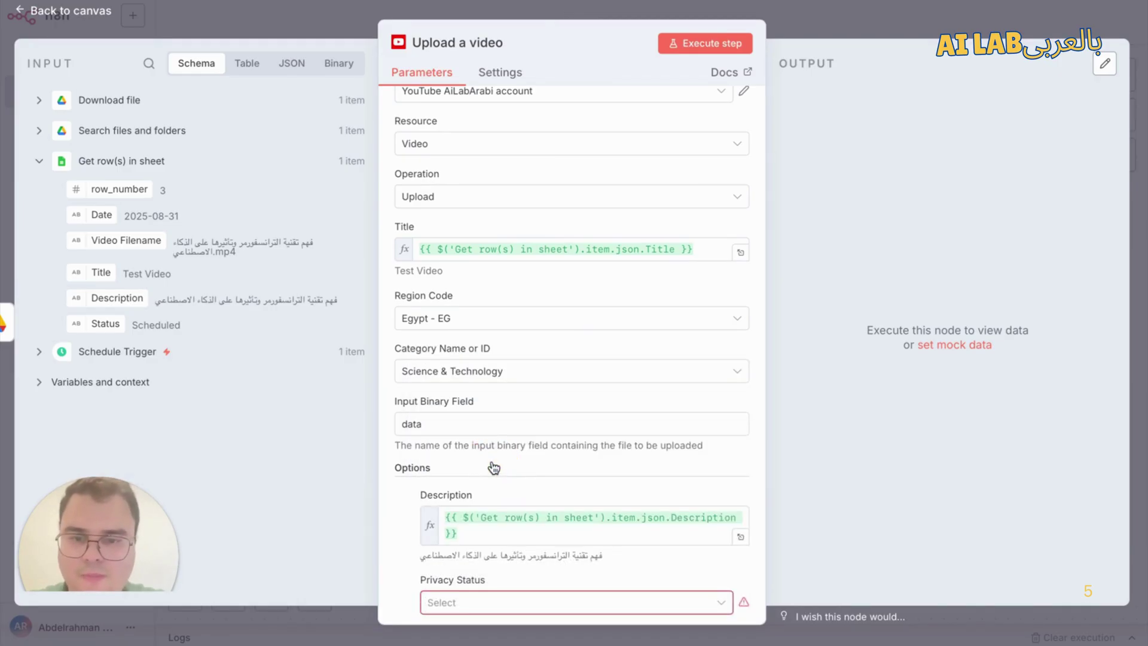
# Step: Set the video's Privacy Status to Unlisted and test-run the Upload a video step
pyautogui.scroll(-1, 406, 541)
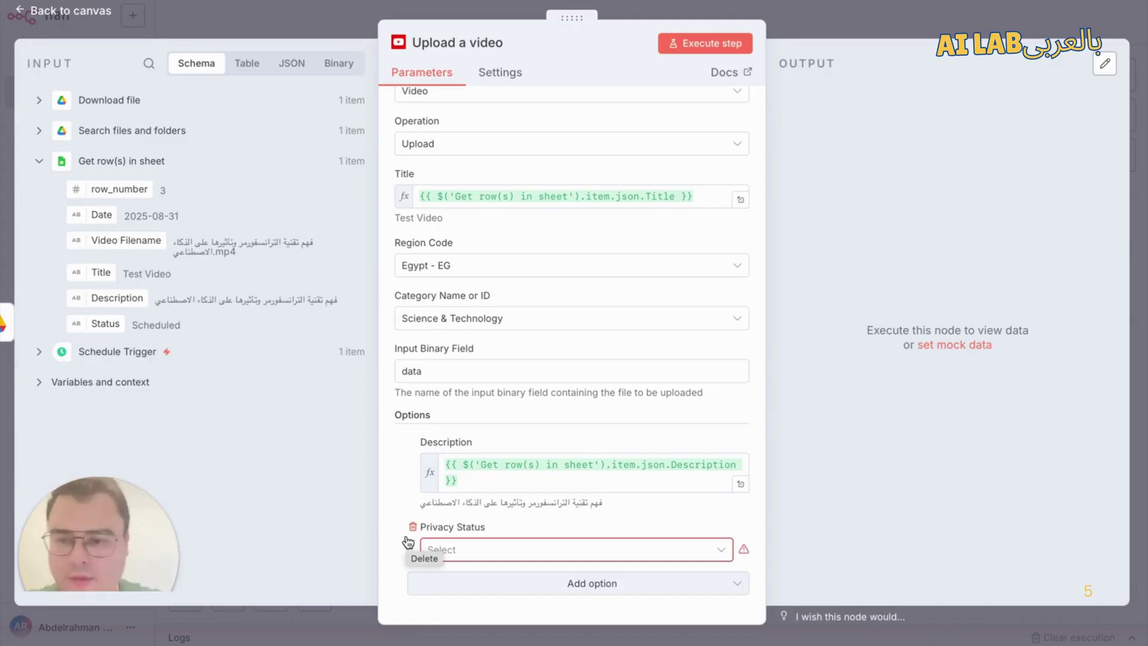
pyautogui.click(475, 549)
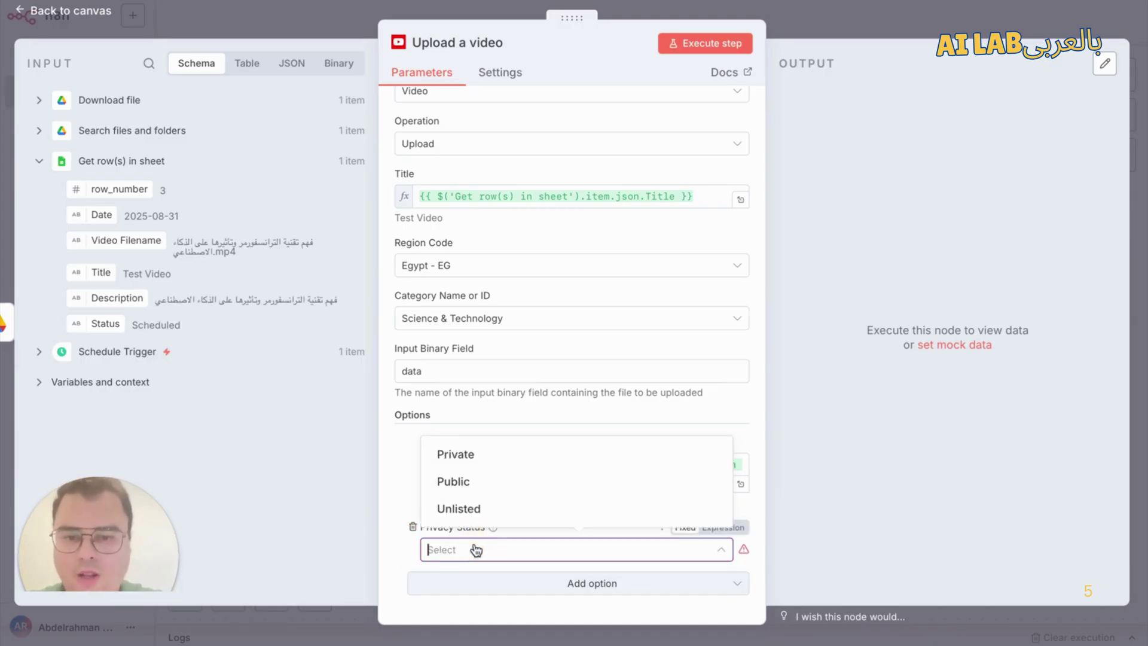
pyautogui.click(475, 510)
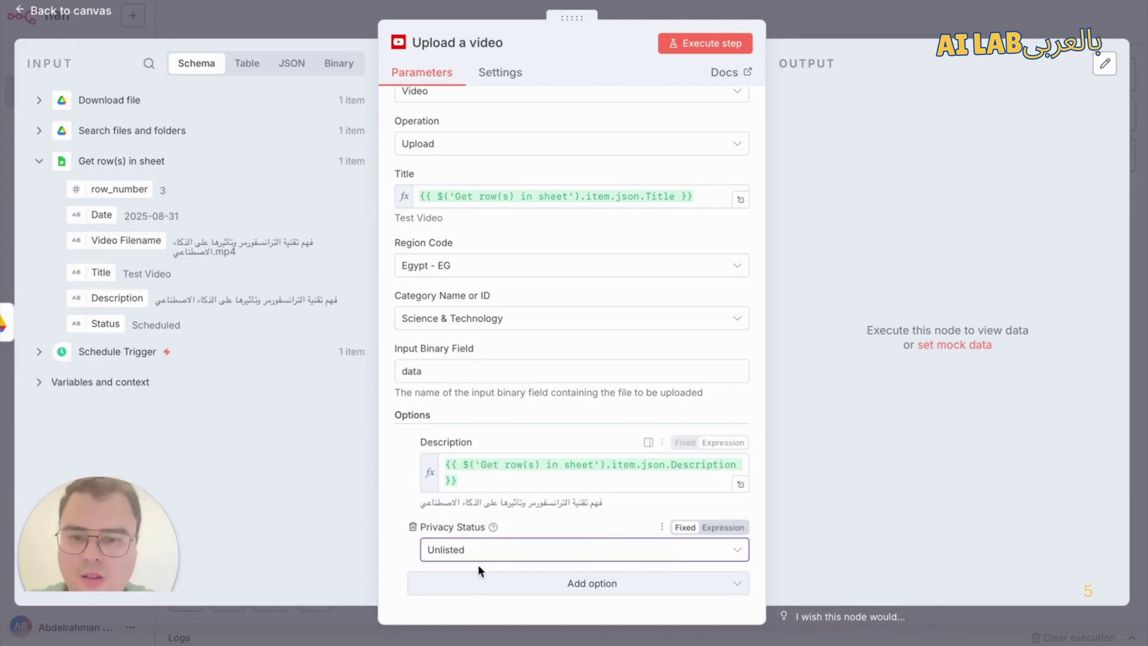
pyautogui.click(496, 555)
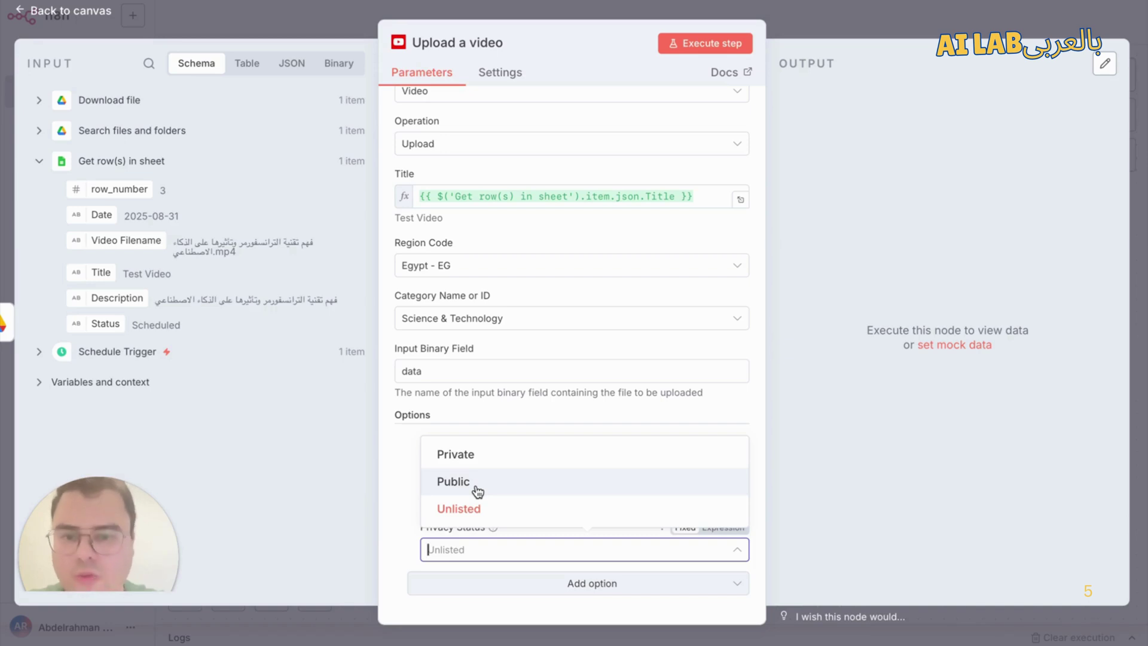
pyautogui.click(473, 510)
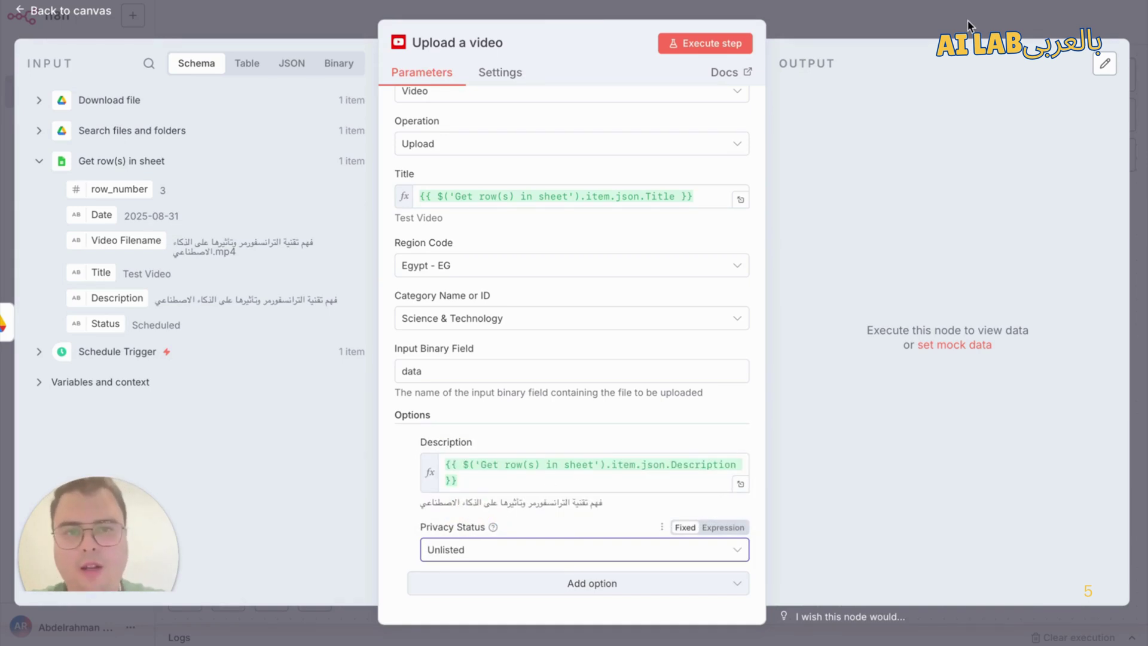
pyautogui.click(691, 45)
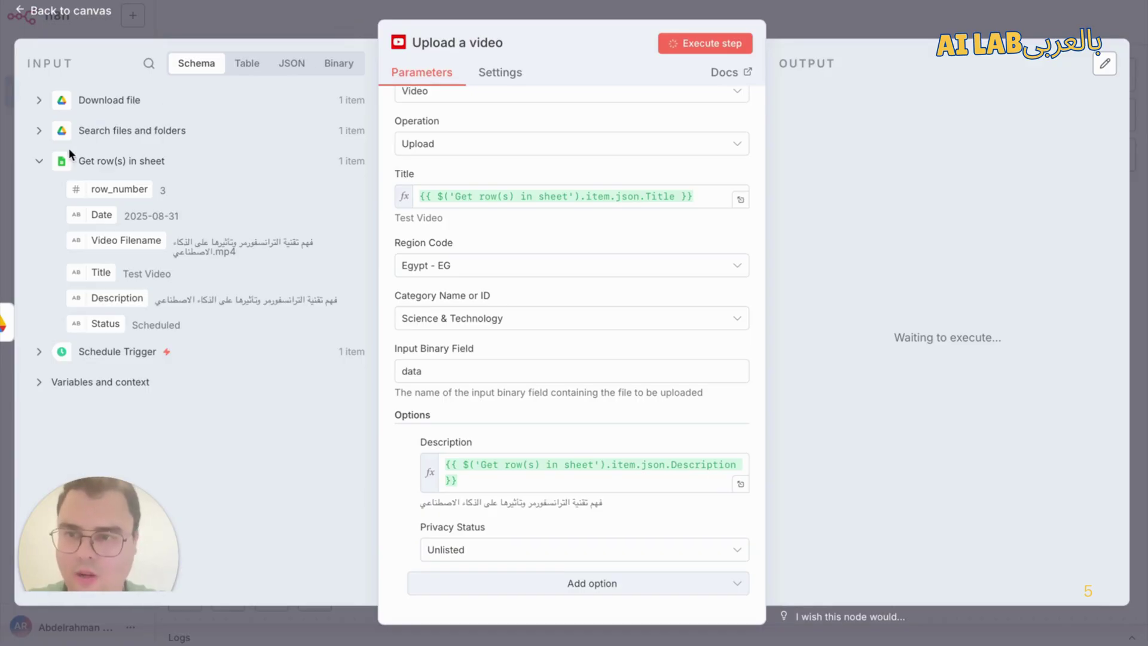
# Step: Check the Upload a video step's uploadId output, then switch to the YoutubeAutomationTimeFrame spreadsheet
pyautogui.press('Escape')
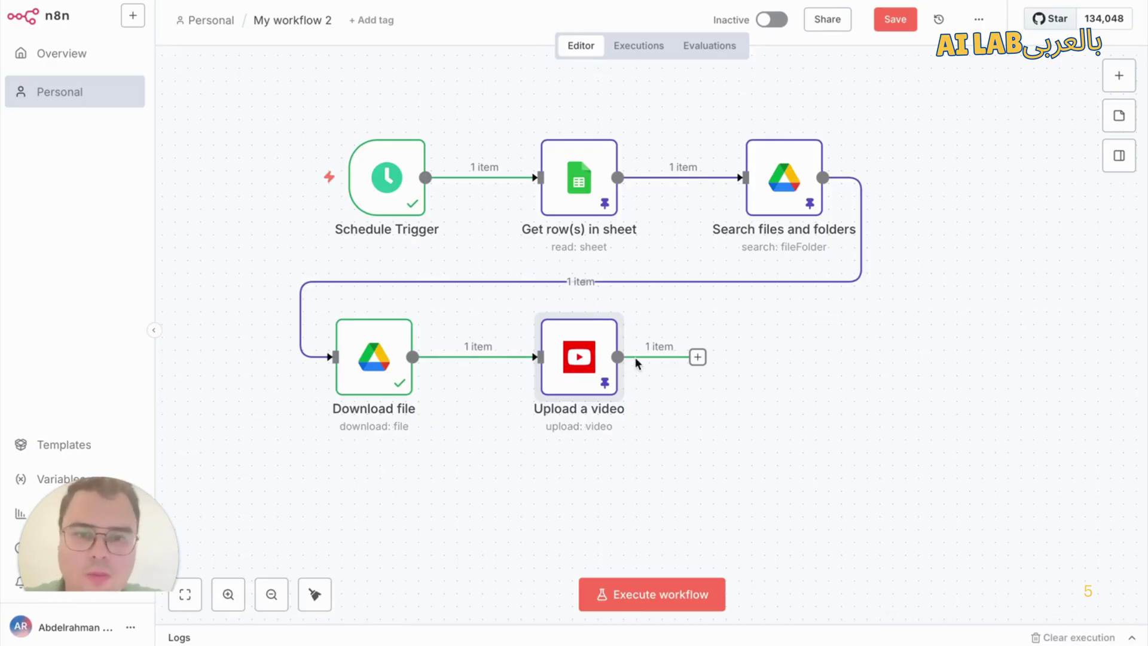
pyautogui.doubleClick(576, 375)
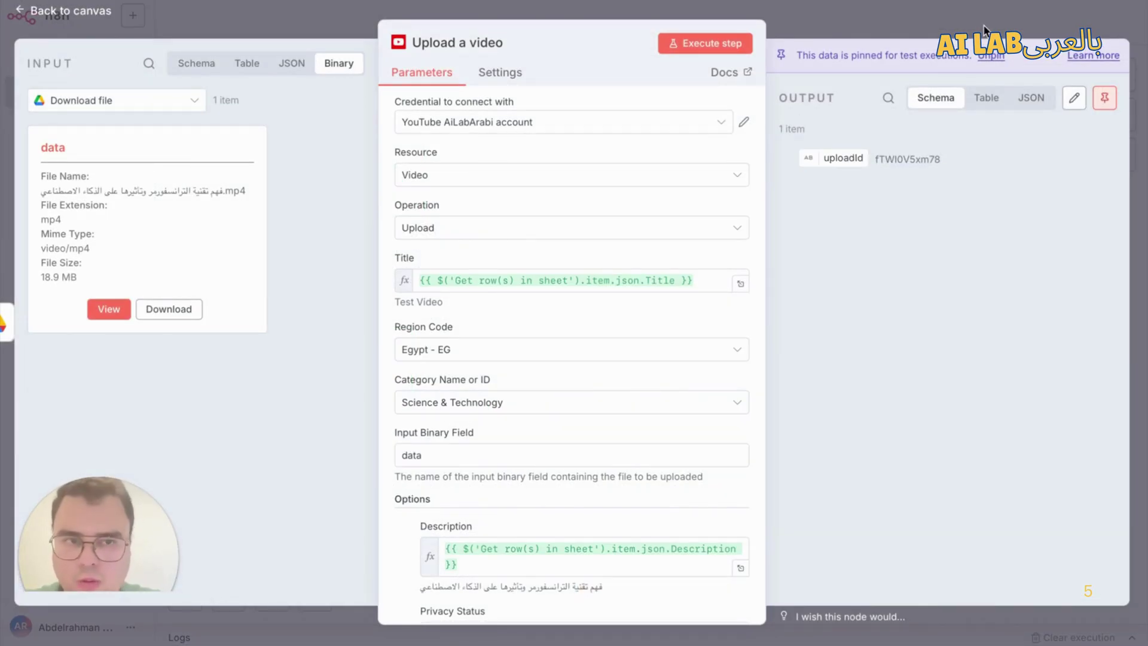
pyautogui.scroll(-2, 672, 441)
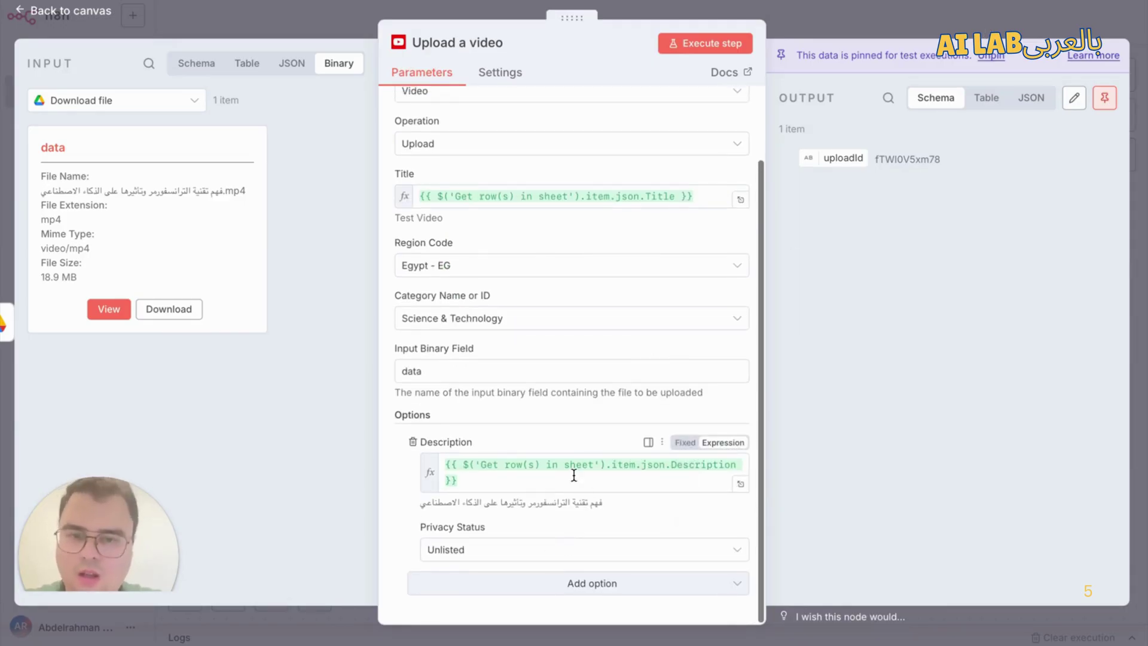
pyautogui.click(939, 8)
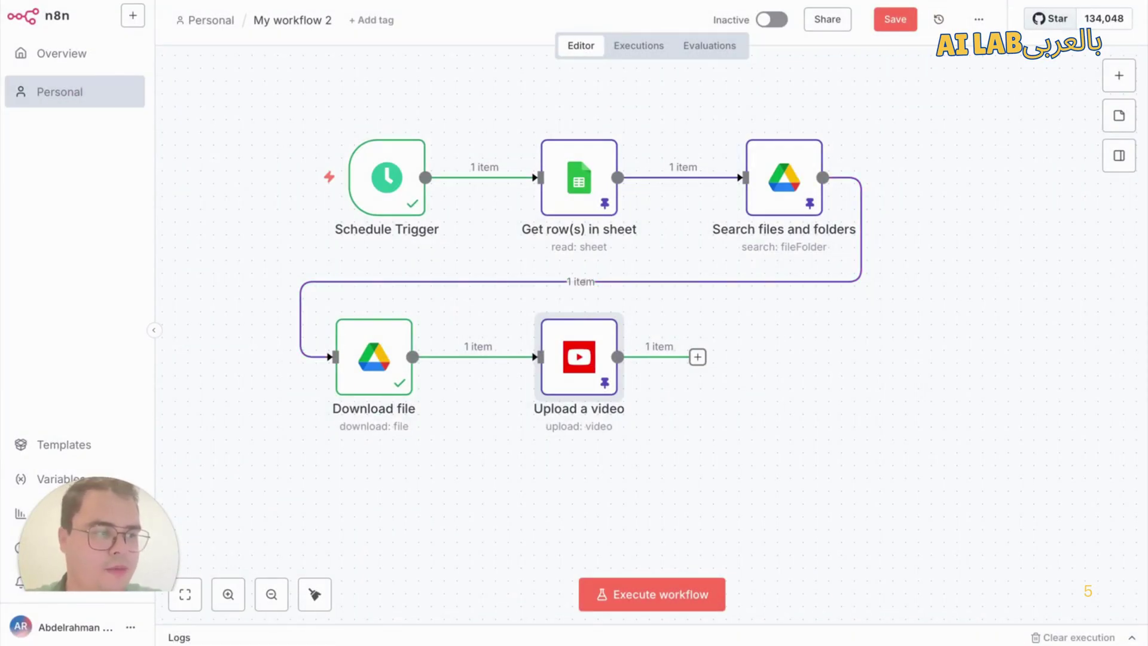
pyautogui.click(797, 313)
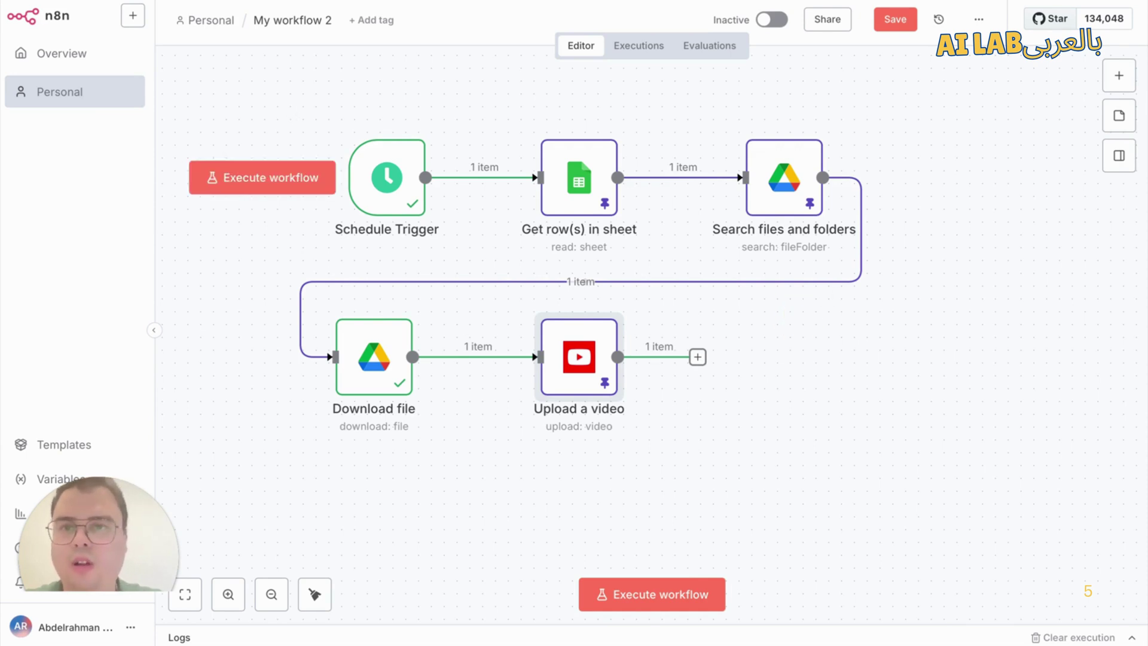
pyautogui.click(251, 2)
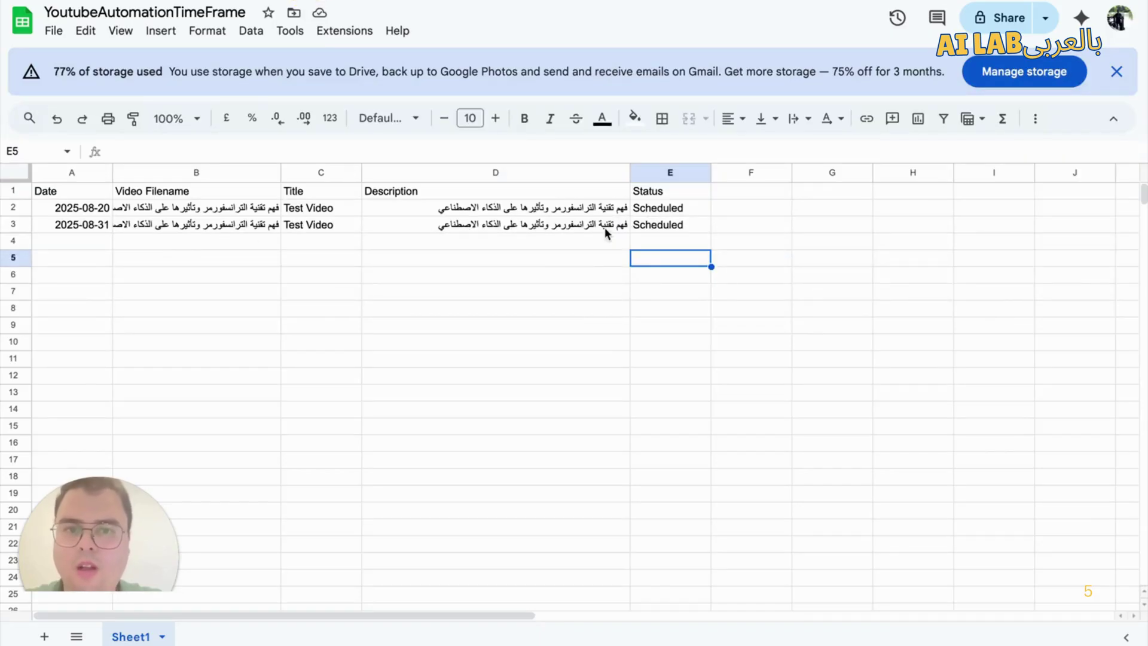
# Step: Inspect cell E3 of the YoutubeAutomationTimeFrame sheet to confirm it still reads Scheduled
pyautogui.doubleClick(655, 225)
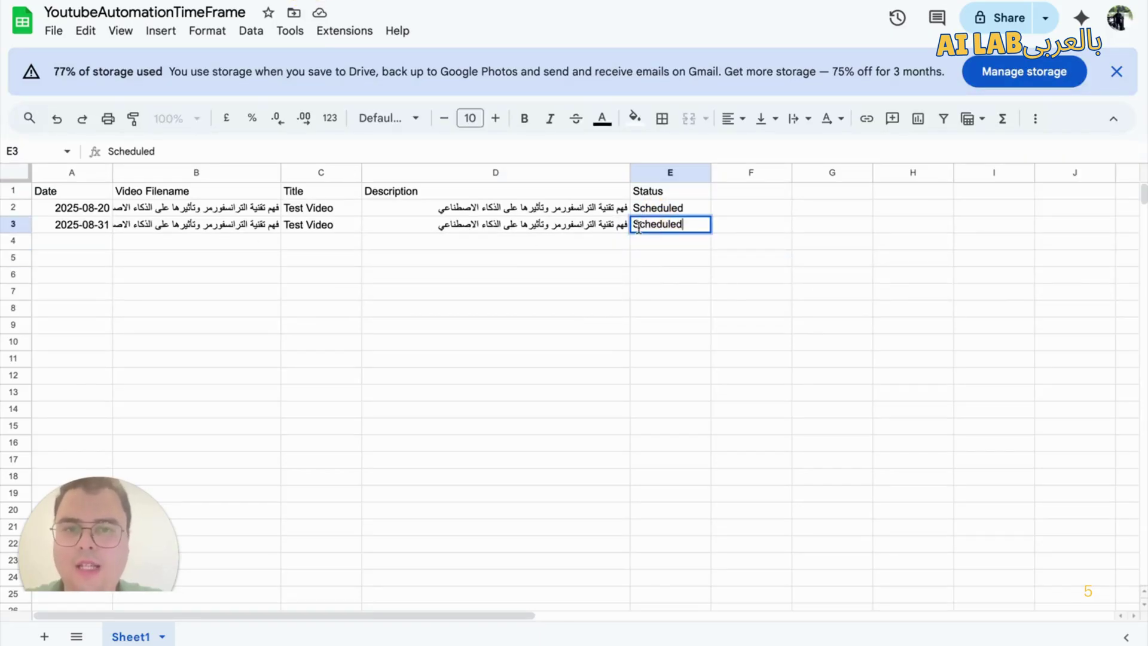
pyautogui.click(623, 264)
pyautogui.click(672, 223)
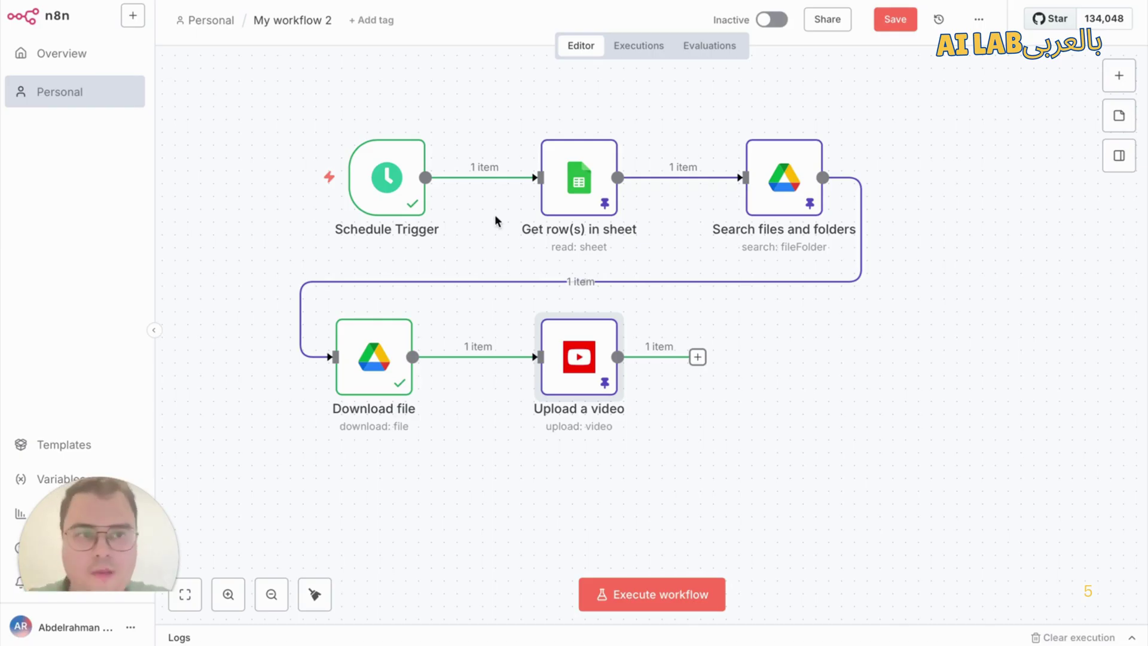
# Step: Add a Google Sheets 'Update row in sheet' step after Upload a video, using the existing account credential
pyautogui.click(698, 357)
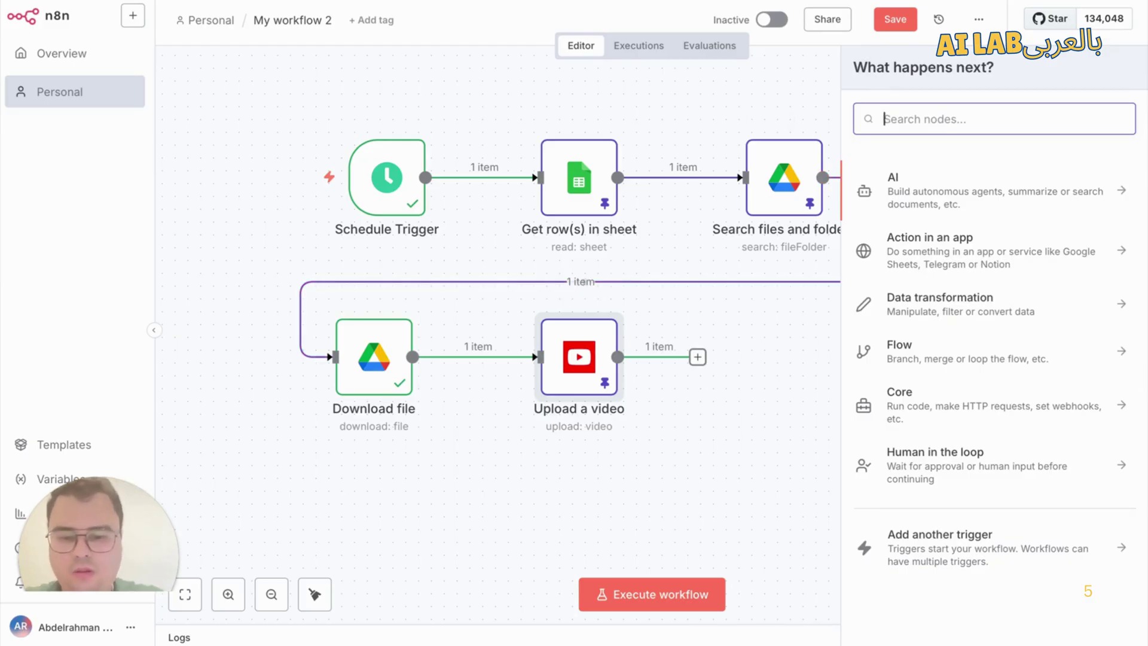
pyautogui.write('s')
pyautogui.press('BackSpace')
pyautogui.write('google s')
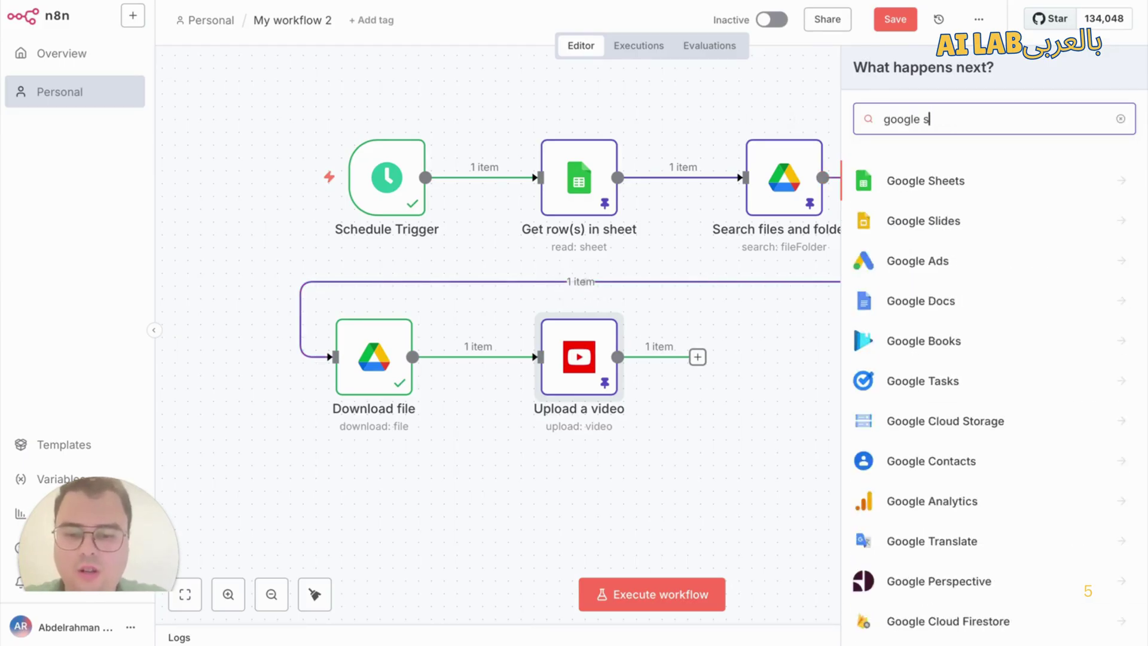
pyautogui.write('he')
pyautogui.click(997, 190)
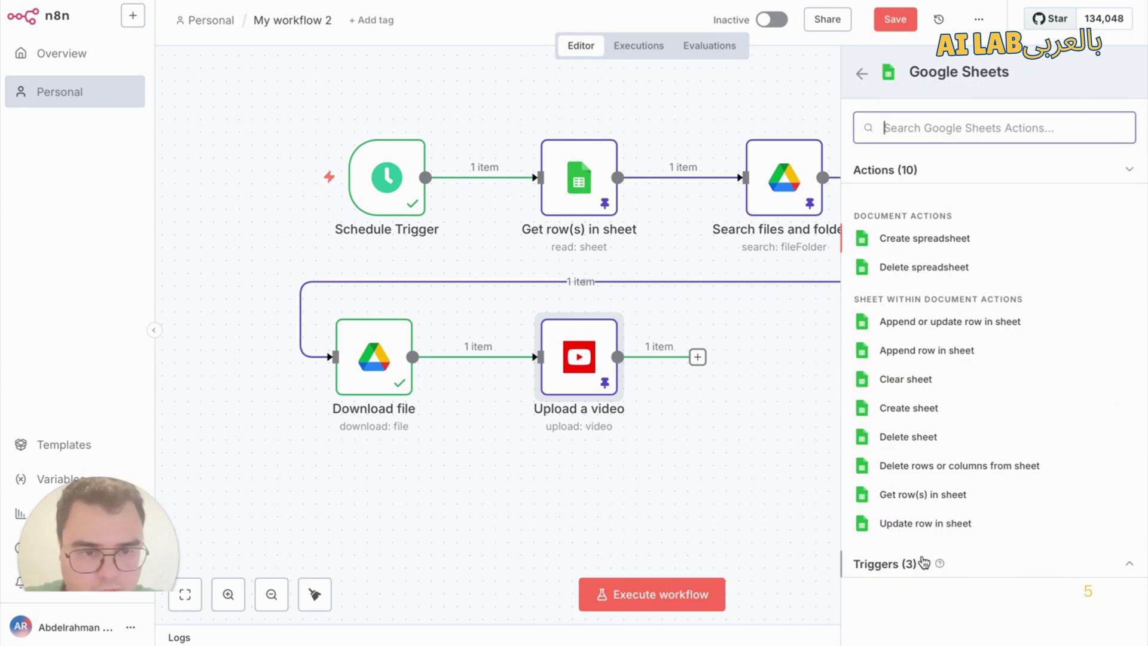
pyautogui.click(937, 526)
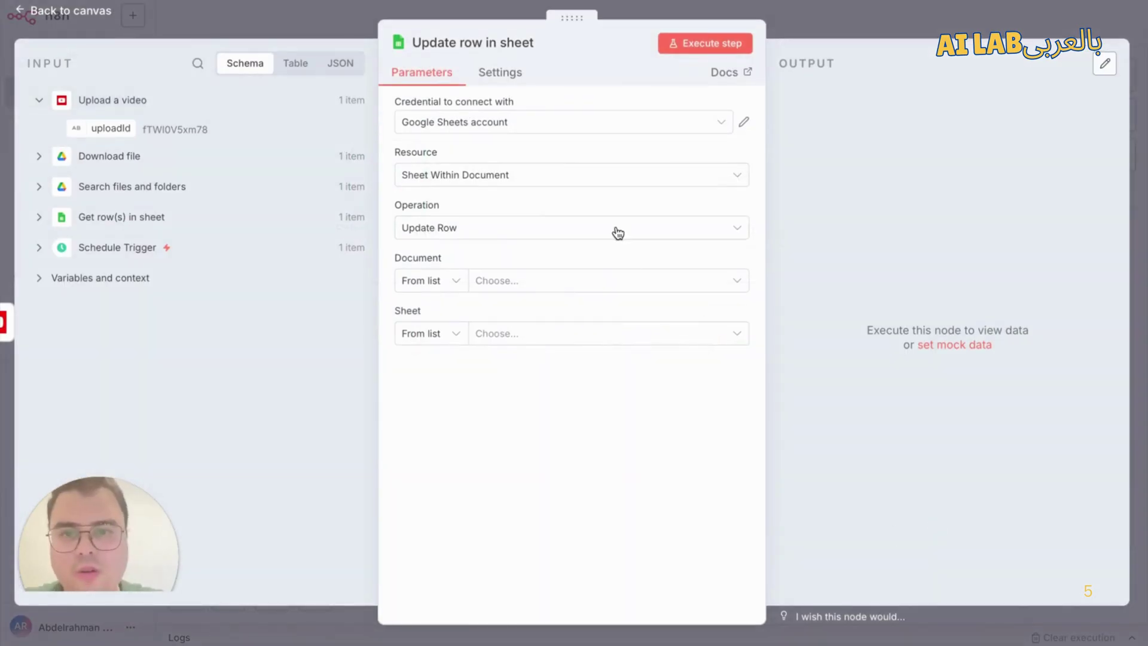
pyautogui.click(551, 121)
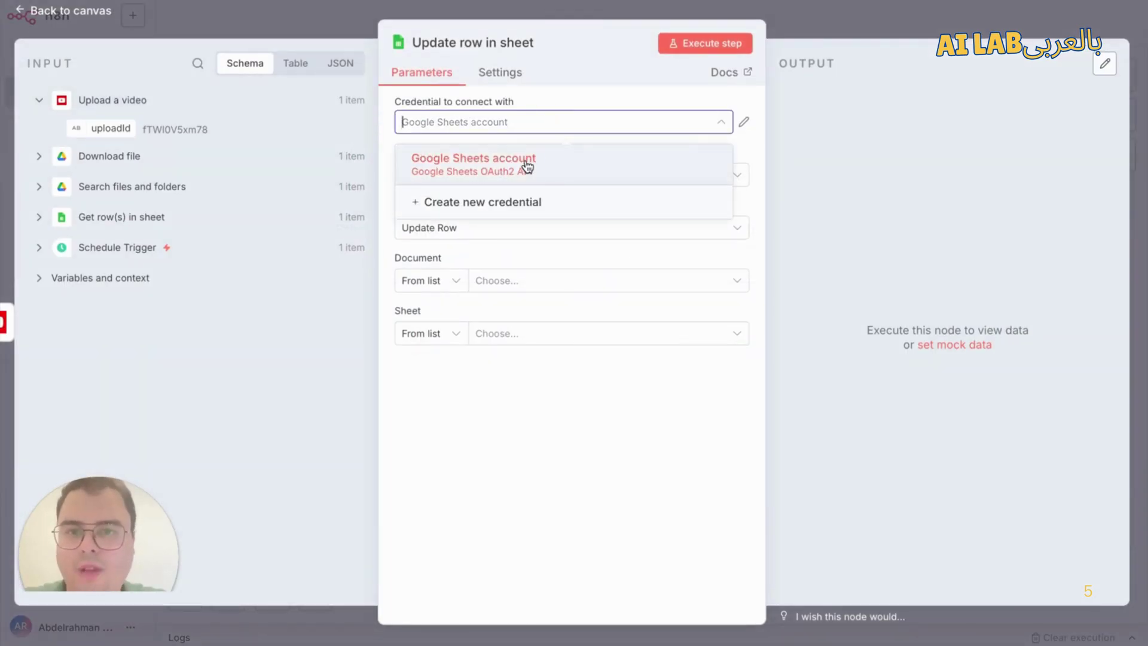
pyautogui.click(526, 163)
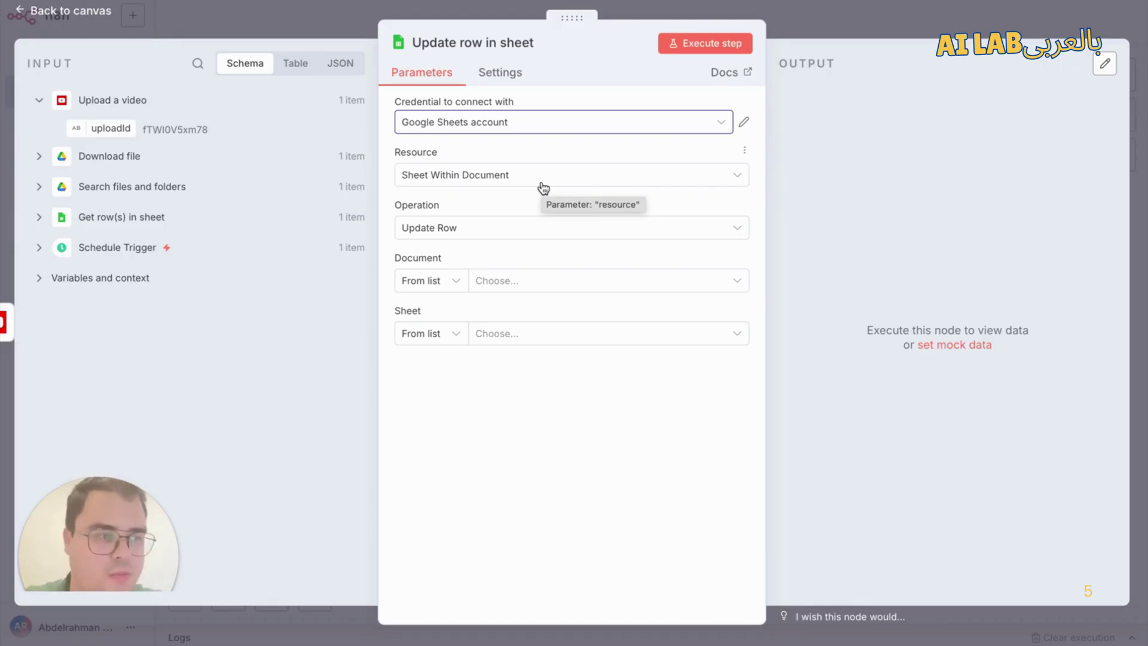
# Step: Choose the YoutubeAutomationTimeFrame document from the list
pyautogui.click(433, 285)
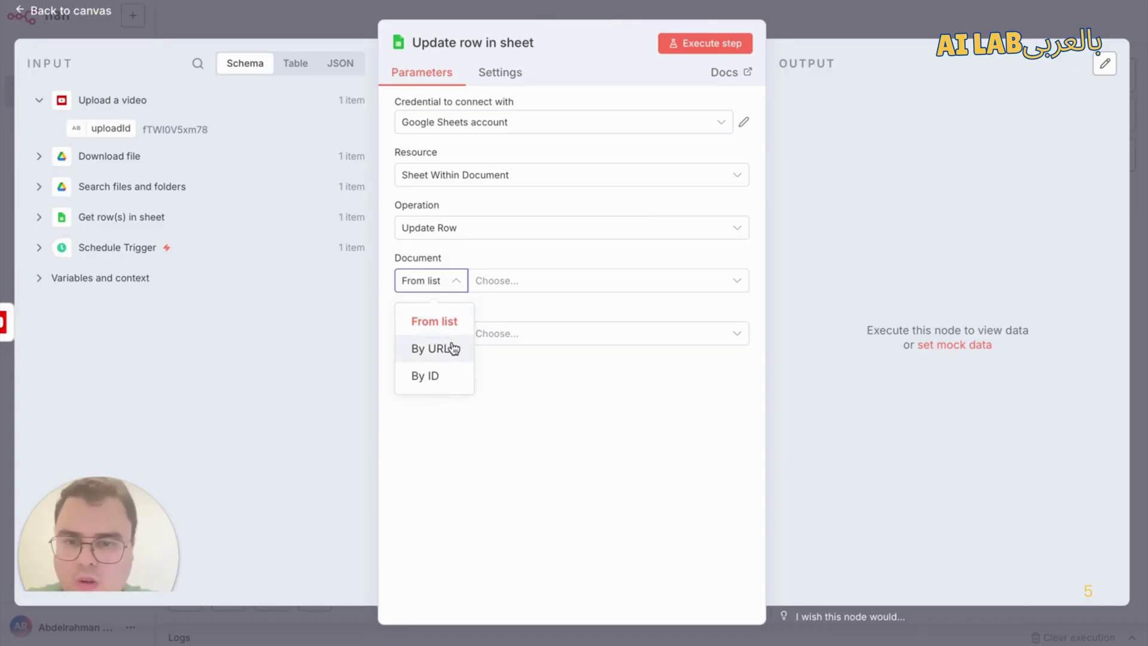
pyautogui.click(449, 321)
pyautogui.click(540, 283)
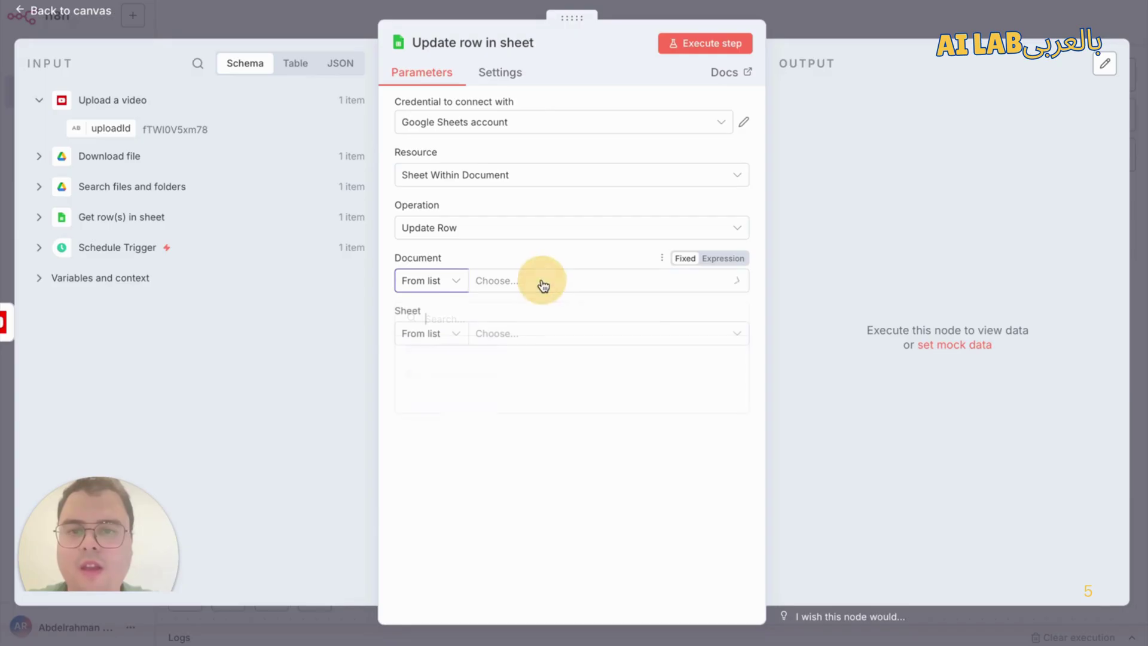
pyautogui.click(432, 283)
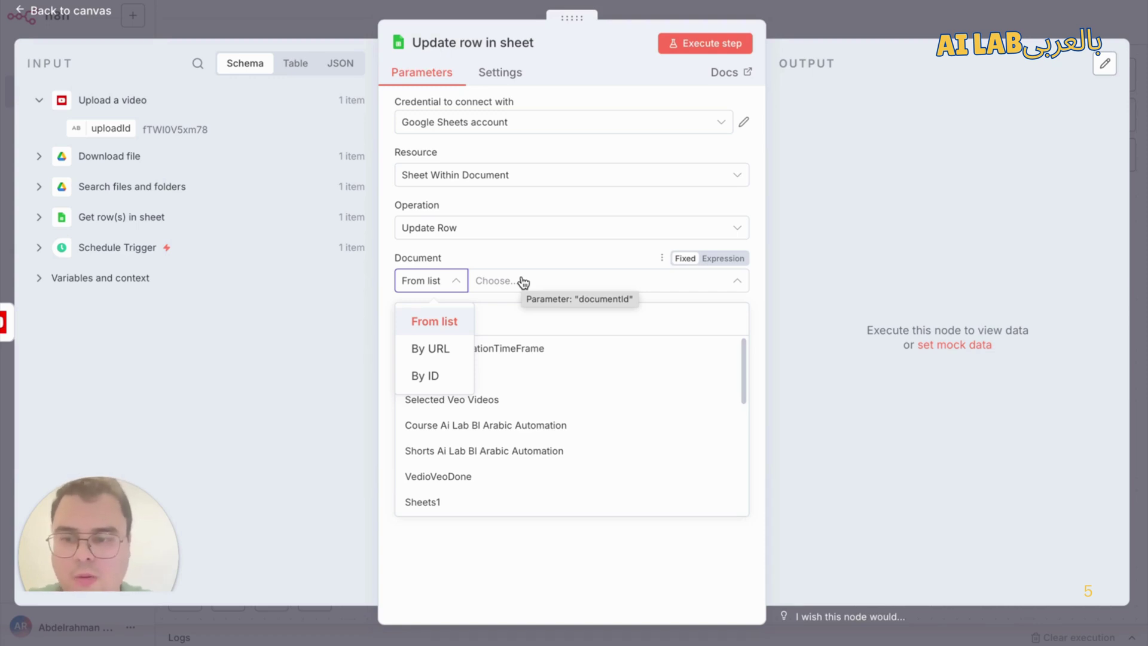
pyautogui.click(512, 284)
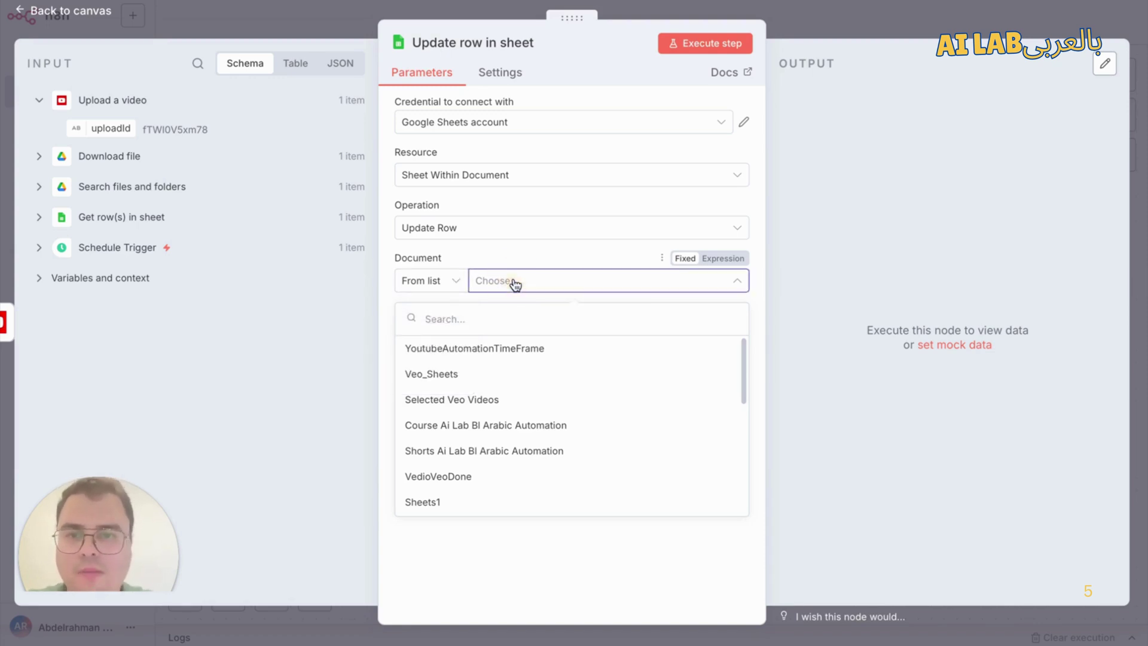
pyautogui.click(445, 283)
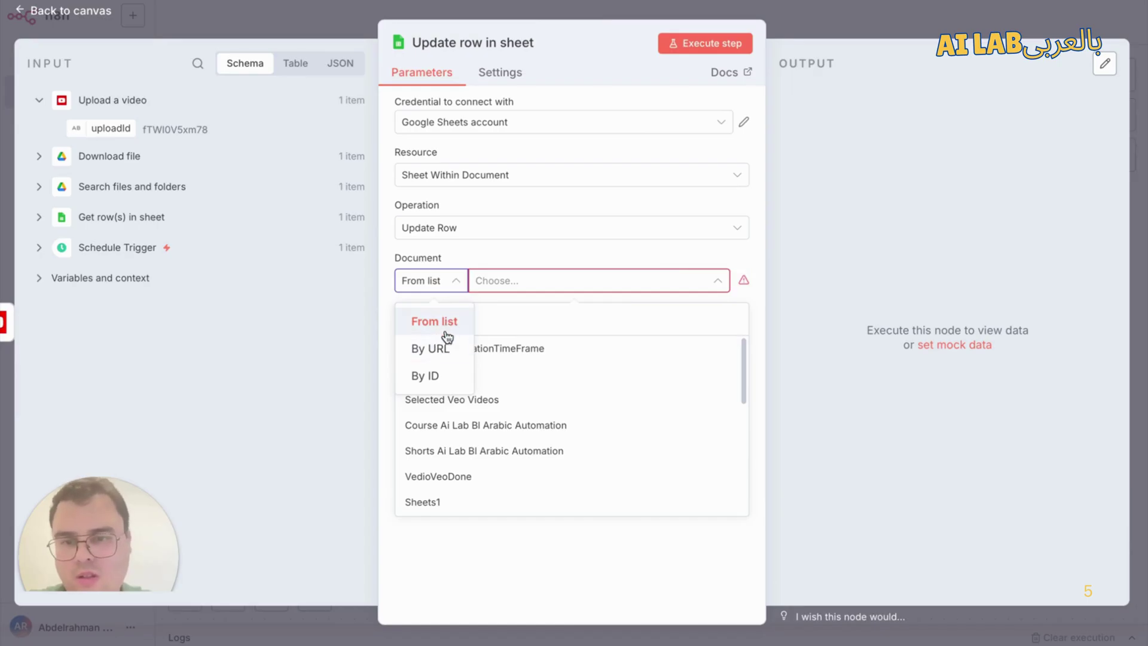
pyautogui.click(443, 328)
pyautogui.click(535, 281)
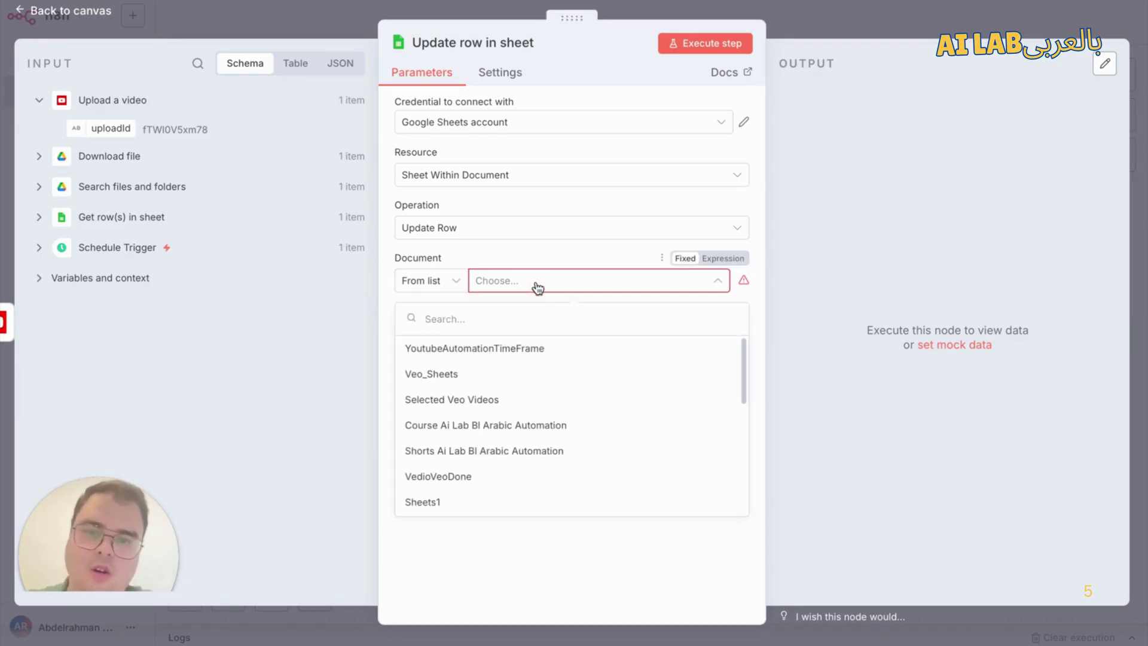
pyautogui.click(509, 360)
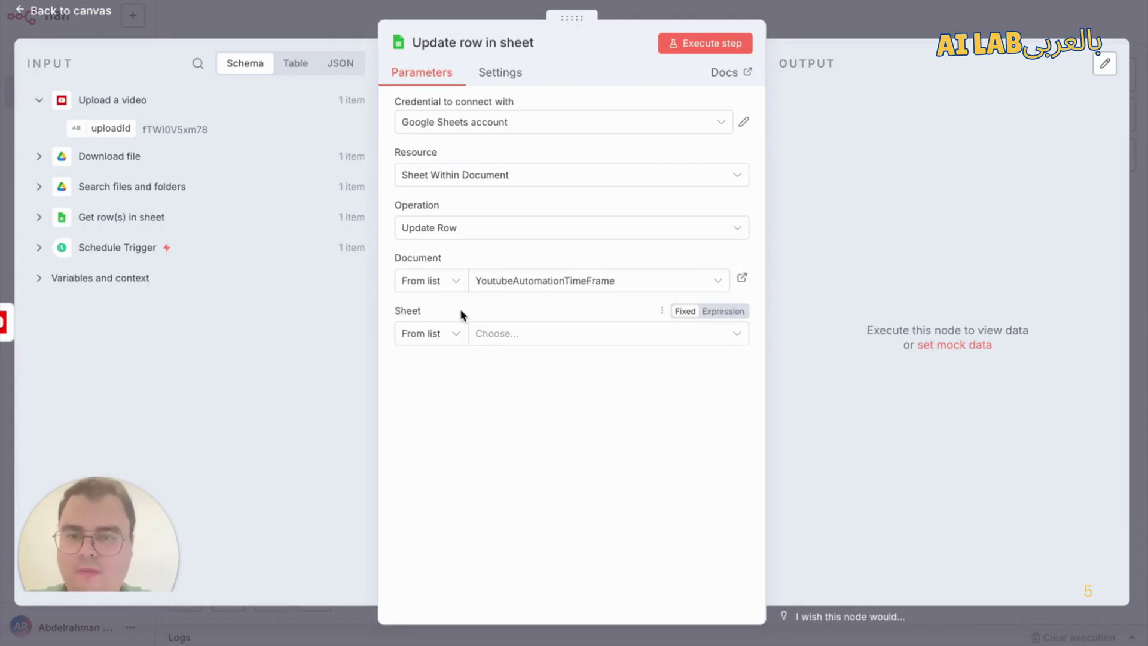
# Step: Identify the sheet By ID with value 0 so its columns load
pyautogui.click(444, 334)
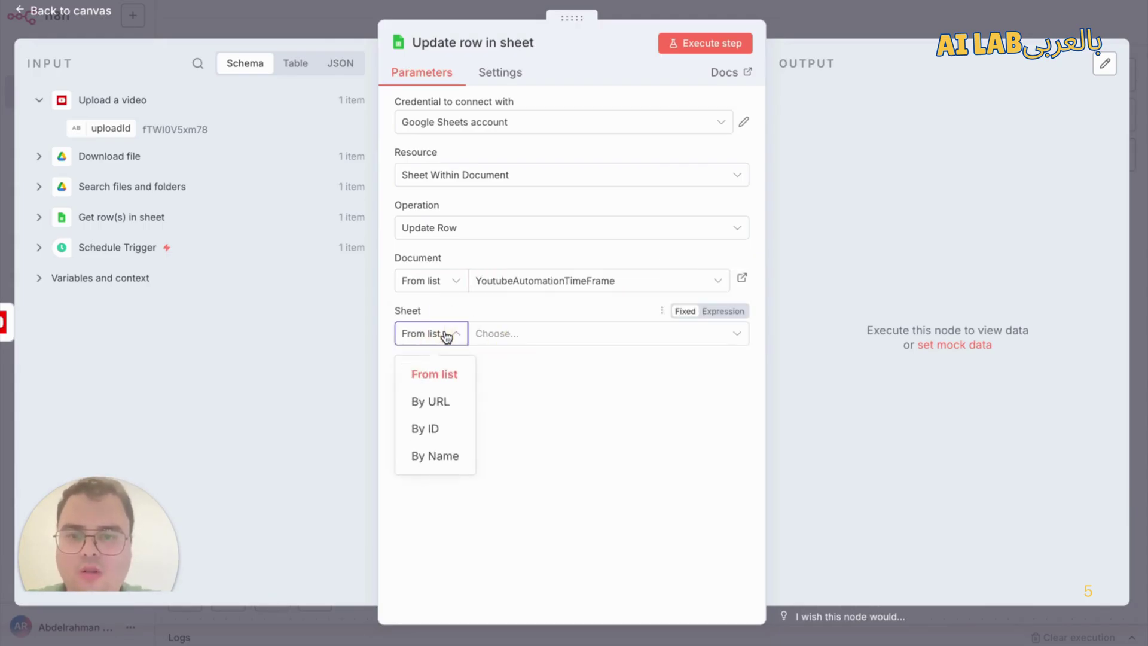
pyautogui.click(437, 454)
pyautogui.click(540, 332)
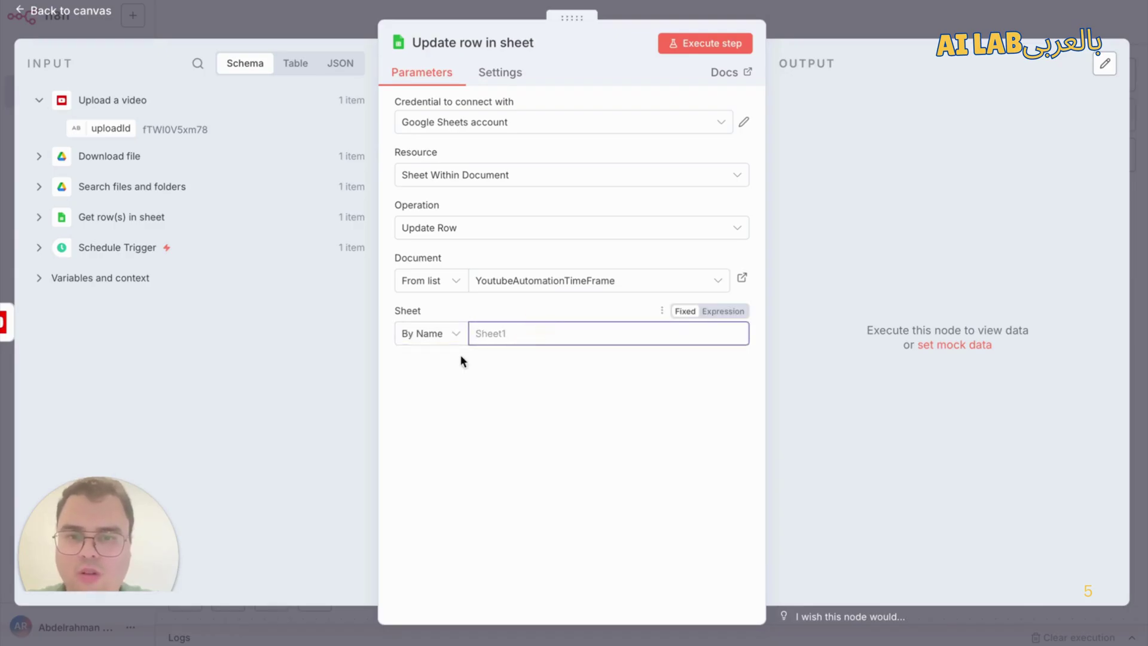
pyautogui.click(429, 332)
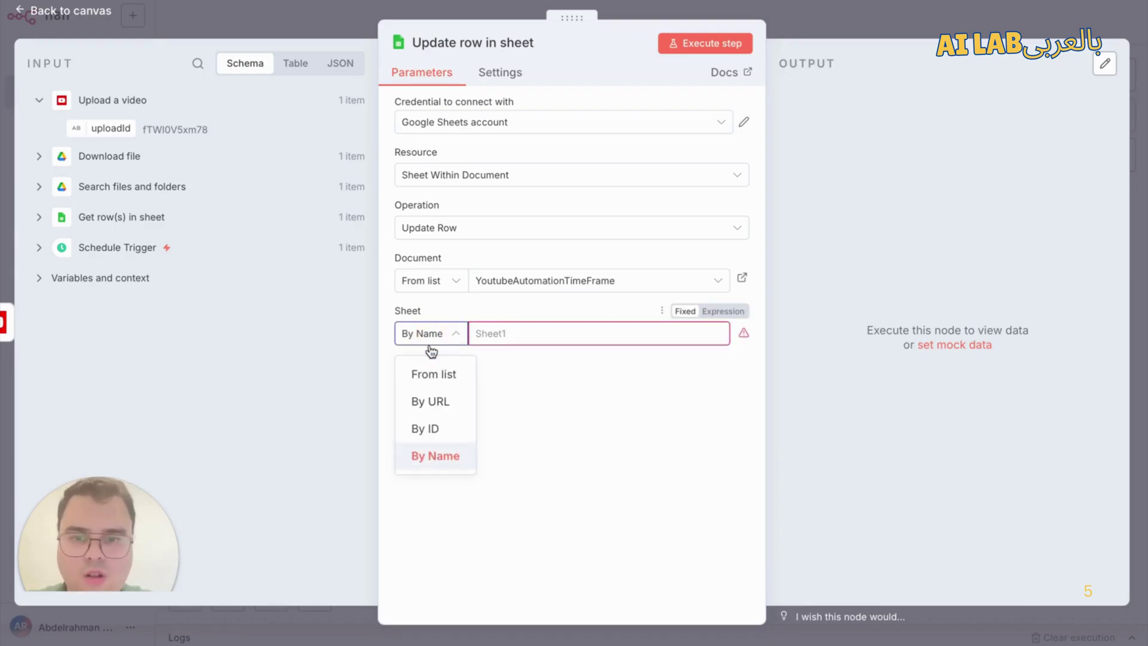
pyautogui.click(428, 429)
pyautogui.click(530, 332)
pyautogui.write('0')
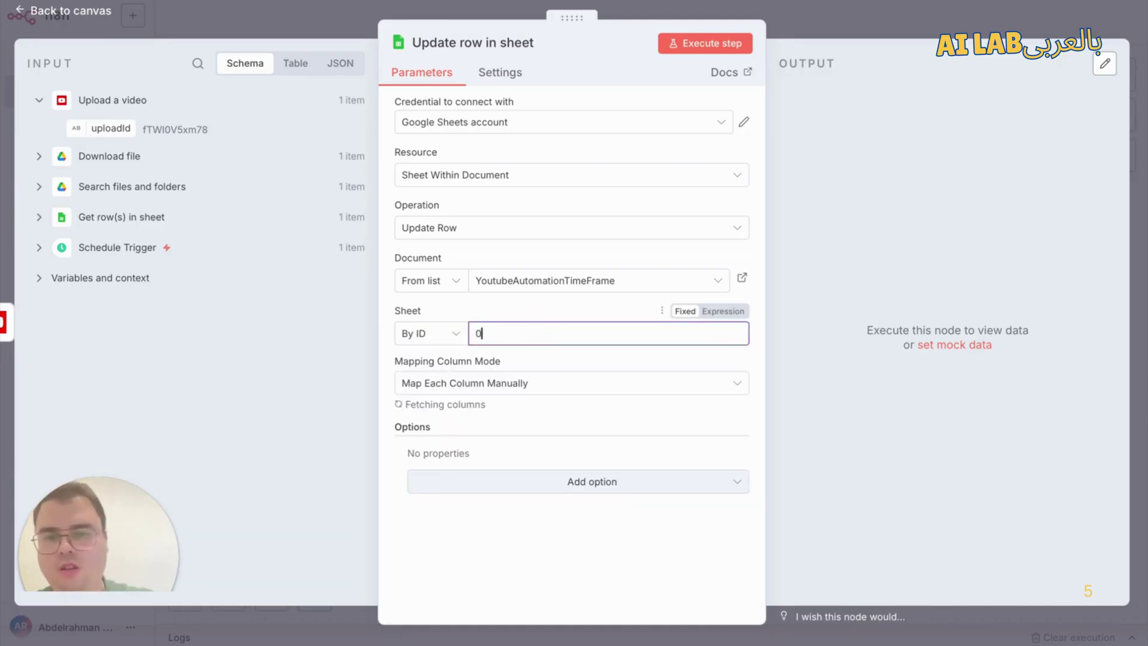
pyautogui.click(523, 299)
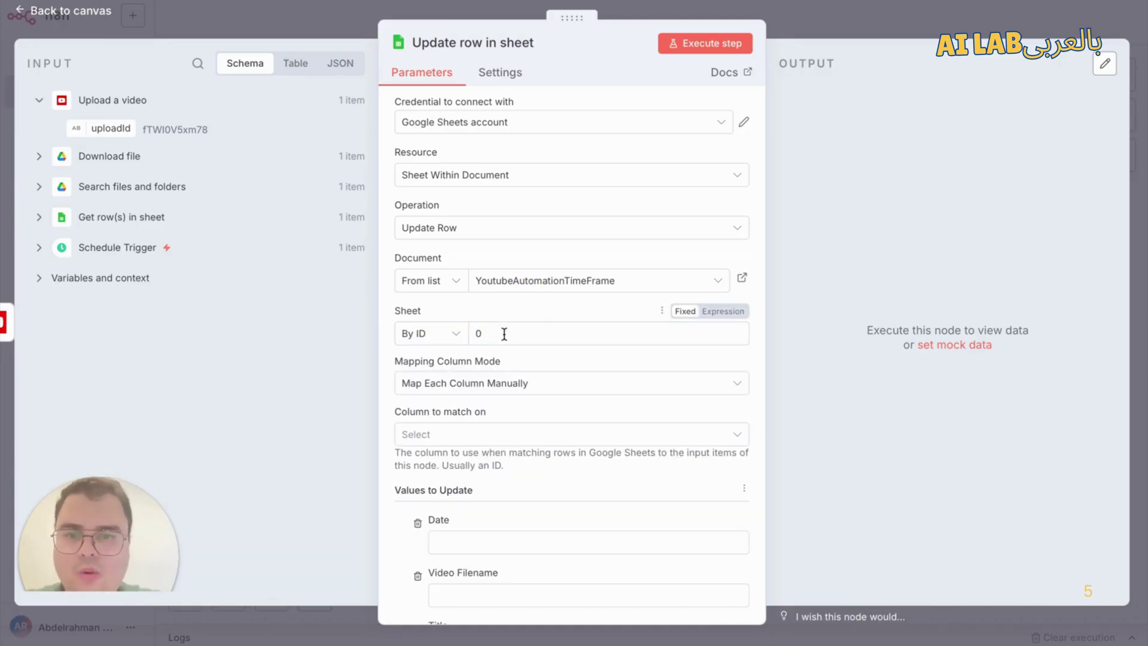
# Step: Match rows on the row_number column and expand Get row(s) in sheet's fields in the Input panel
pyautogui.scroll(-5, 468, 424)
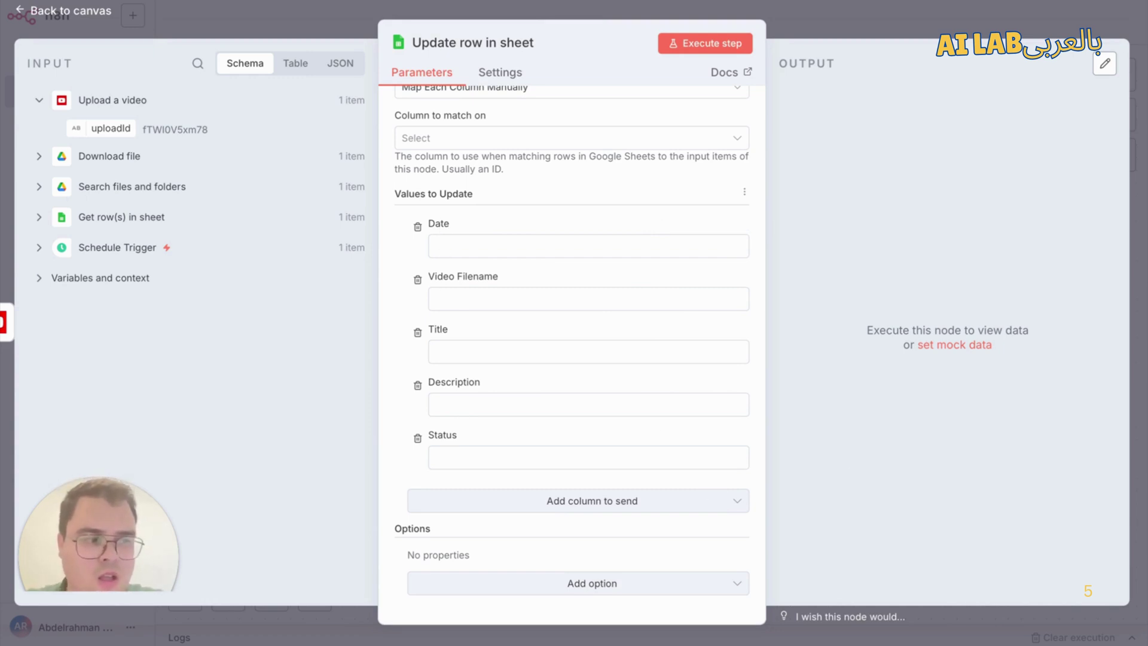
pyautogui.scroll(2, 688, 224)
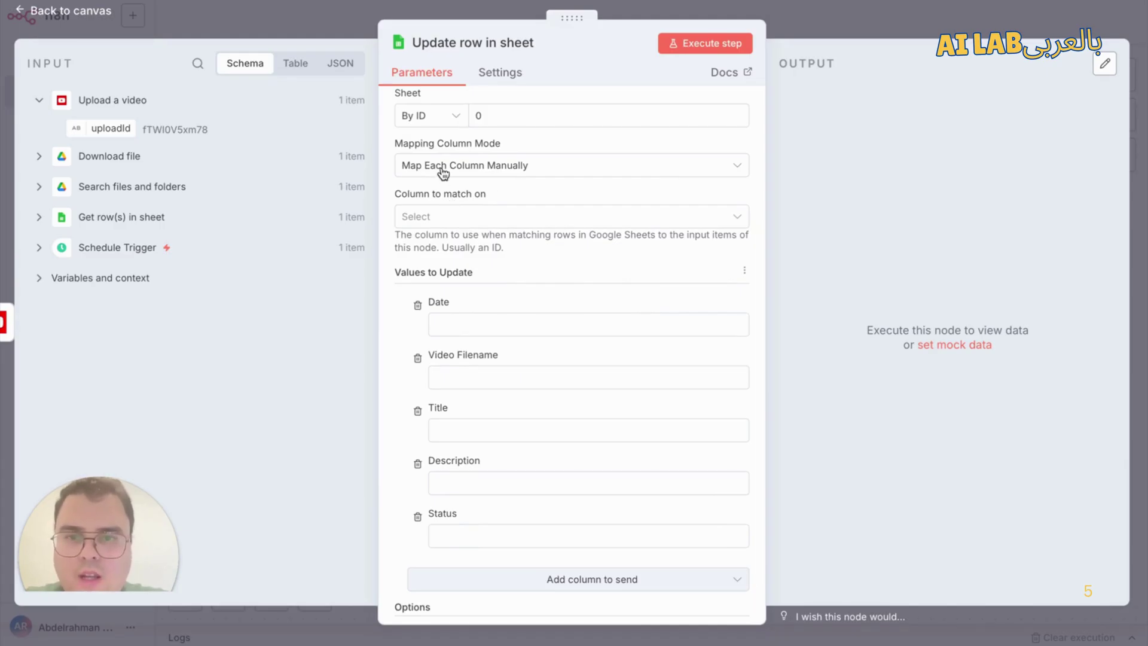
pyautogui.click(479, 225)
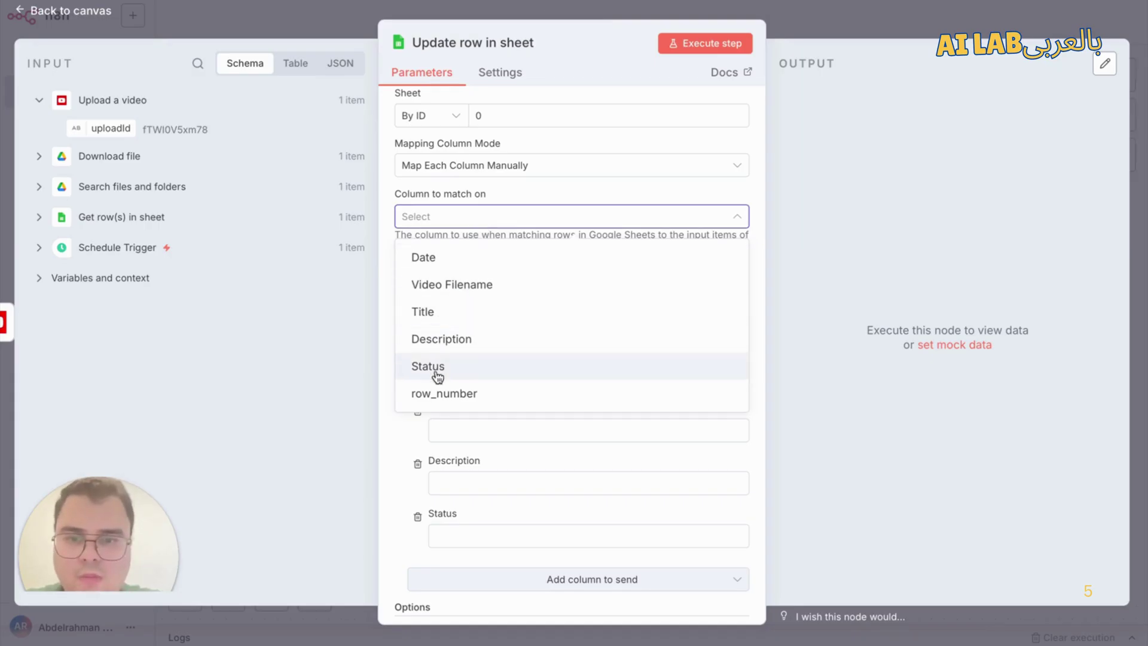
pyautogui.click(446, 393)
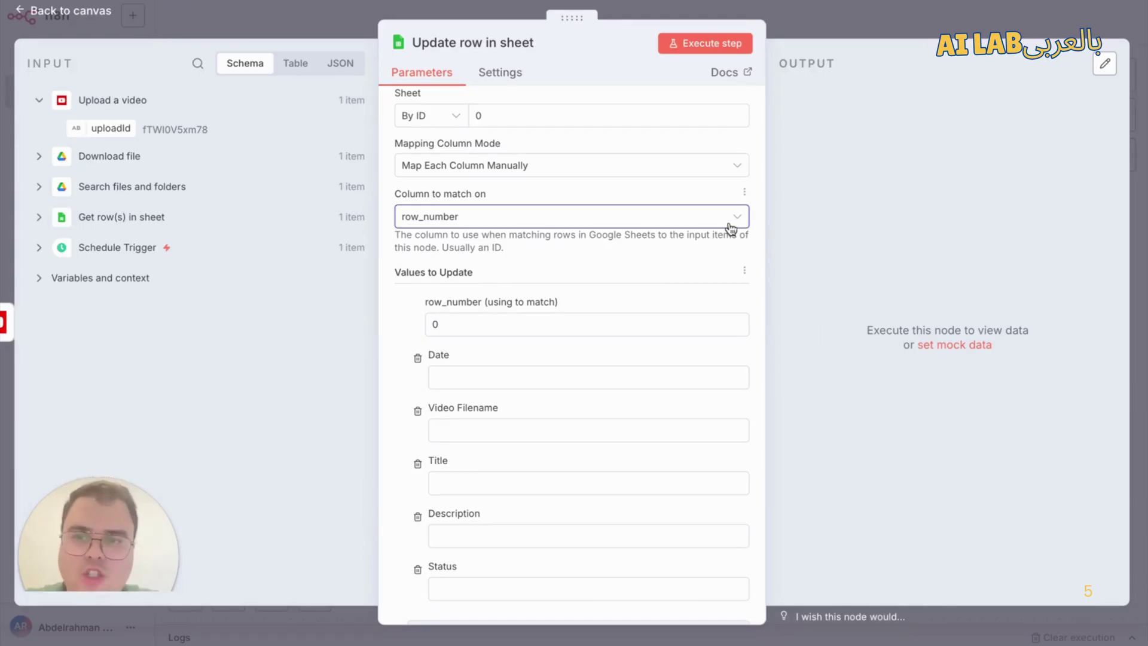
pyautogui.click(523, 330)
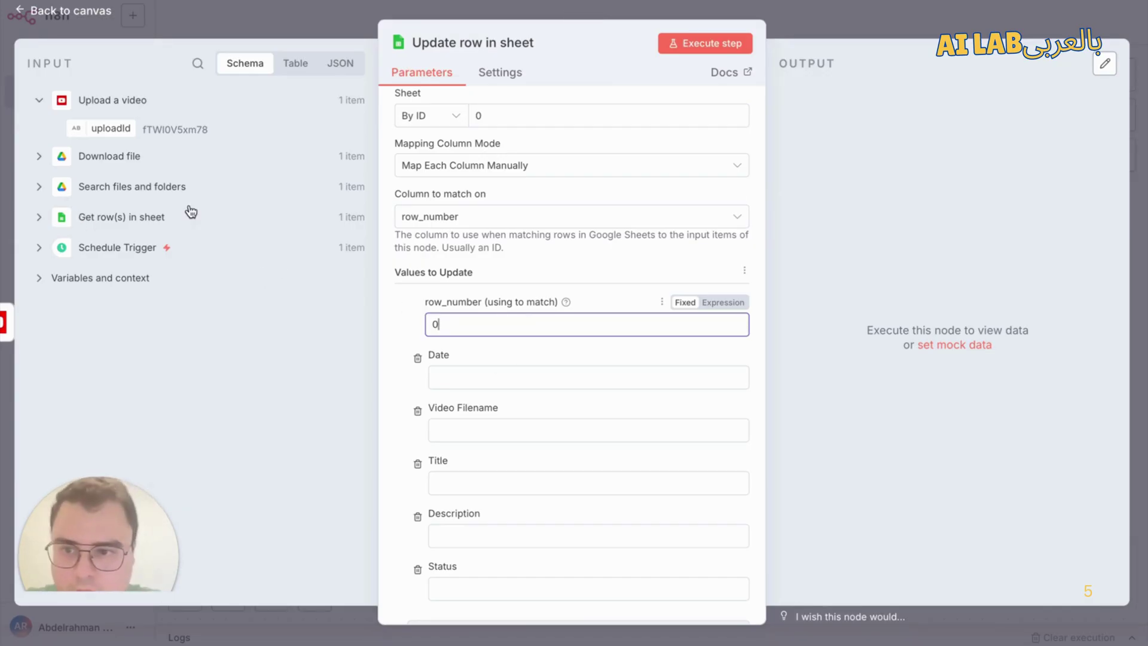
pyautogui.click(82, 220)
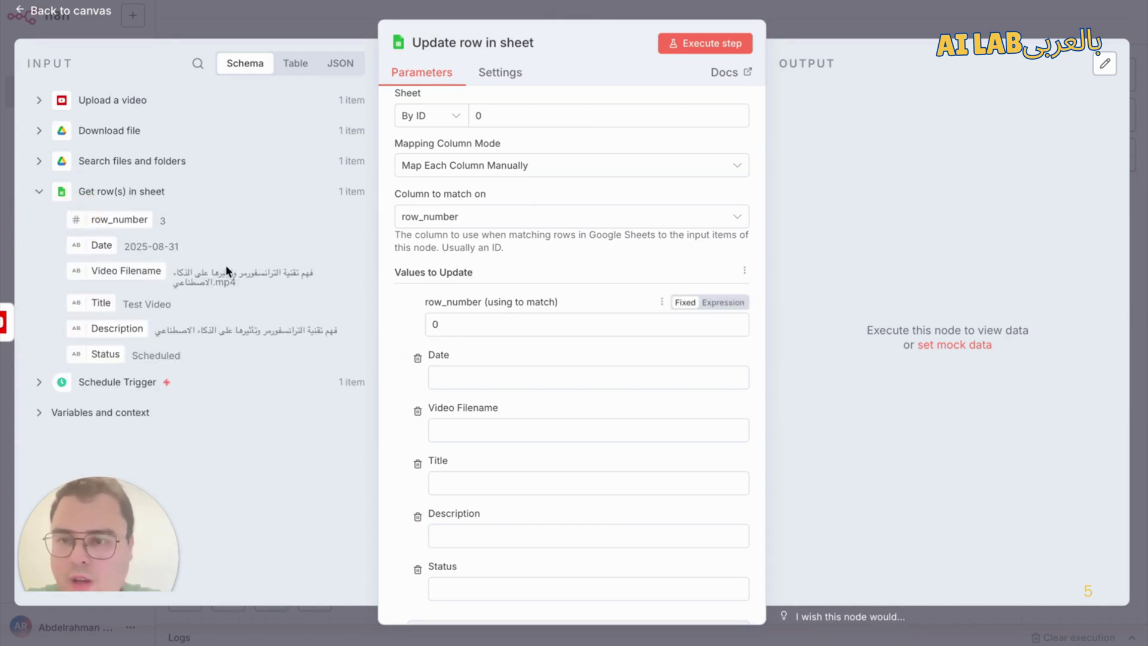
# Step: Map the incoming row_number into the match field and set Status to 'Uploaded'
pyautogui.moveTo(101, 223); pyautogui.dragTo(464, 328)
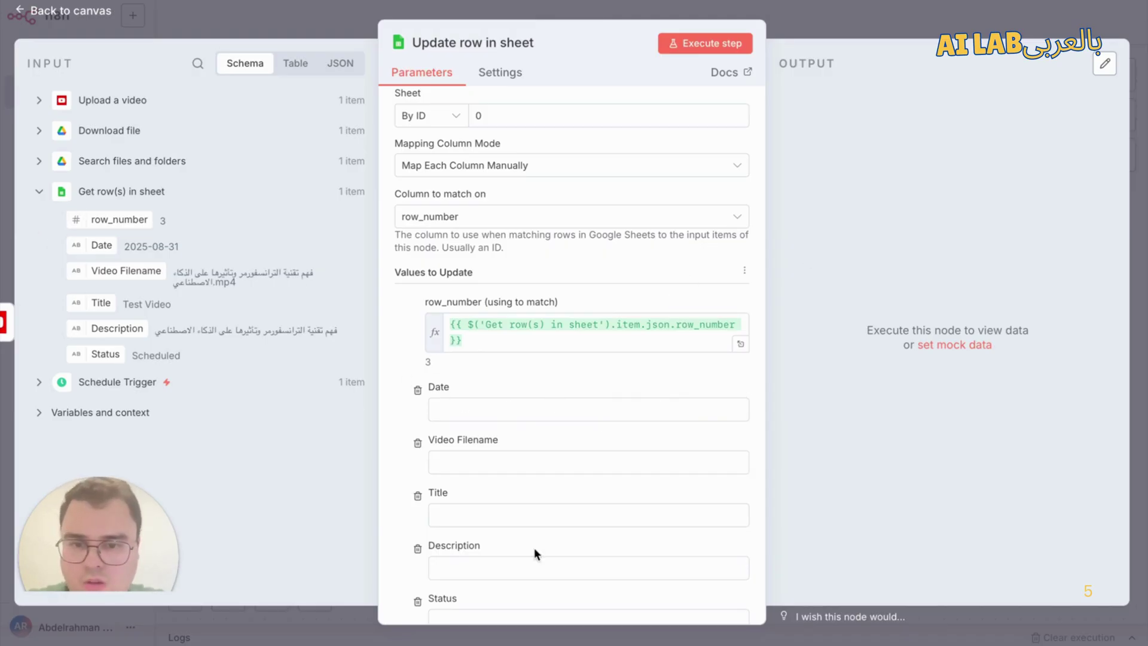
pyautogui.scroll(-2, 520, 437)
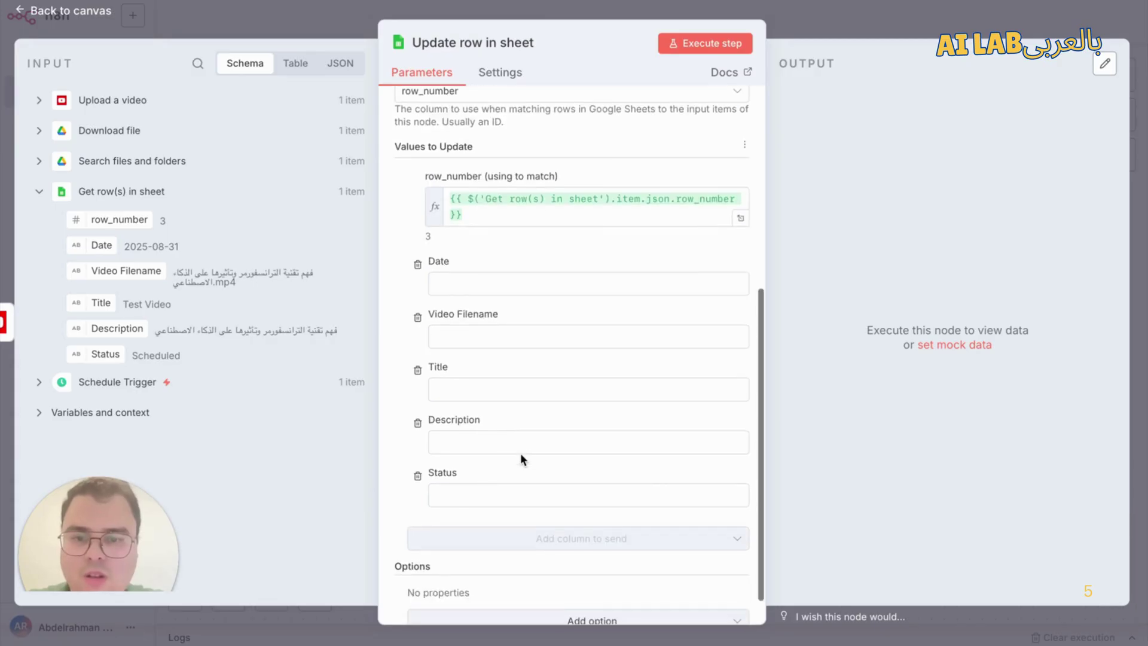
pyautogui.click(495, 492)
pyautogui.write('Uploade')
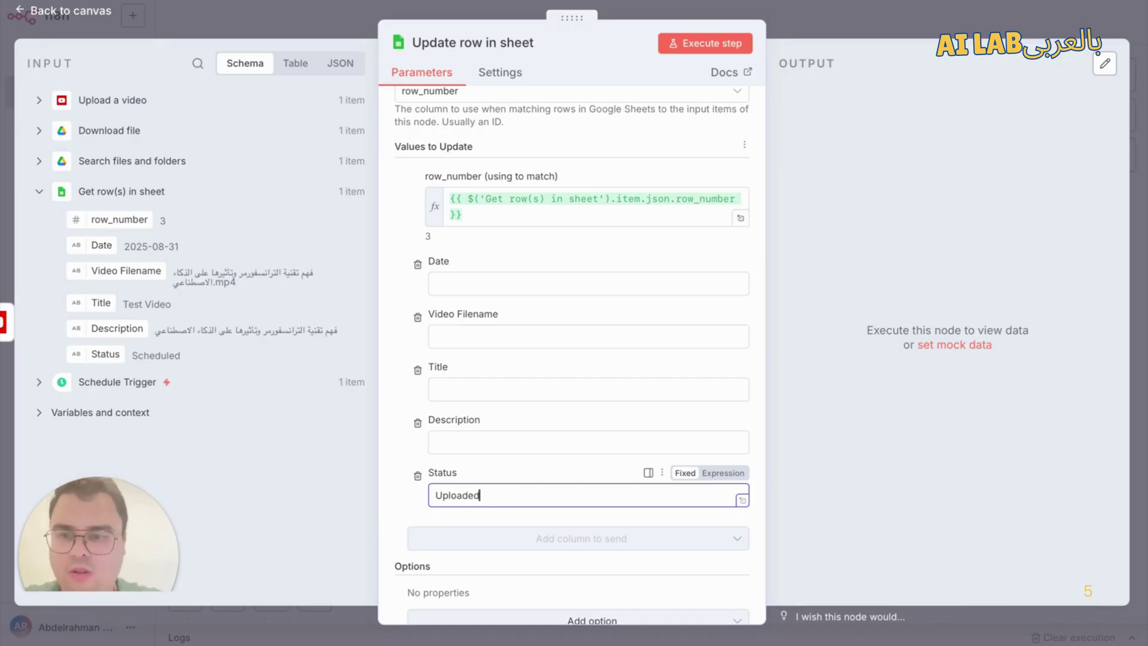
pyautogui.write('d')
pyautogui.click(25, 241)
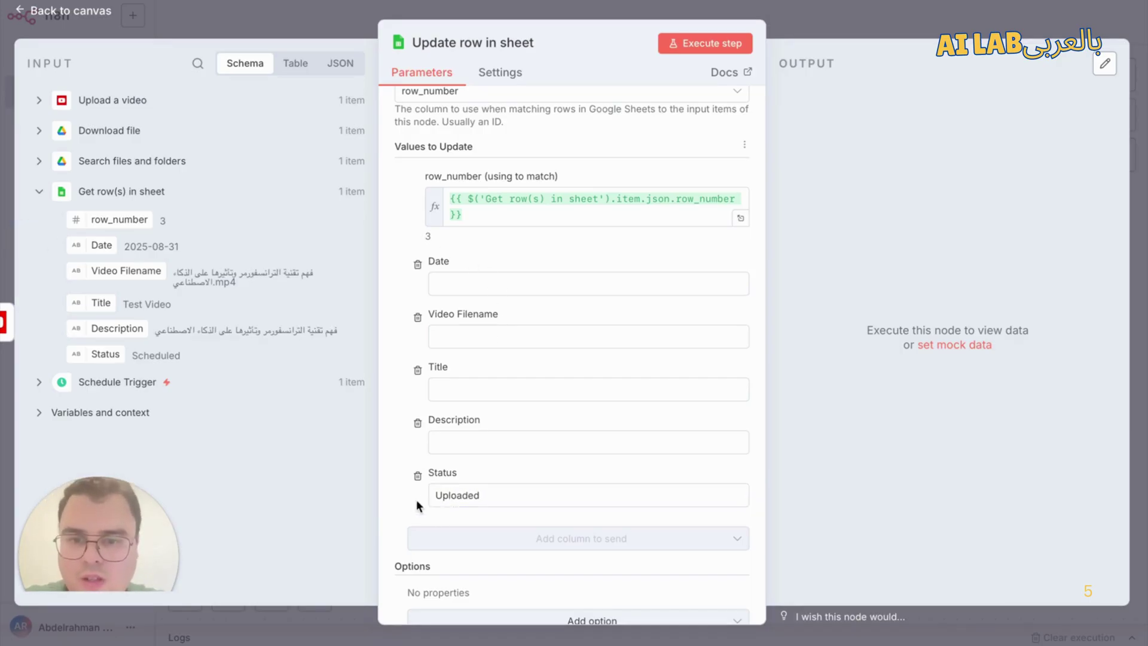
# Step: Test-run the sheet update step, which fails asking for a full workflow run
pyautogui.click(723, 43)
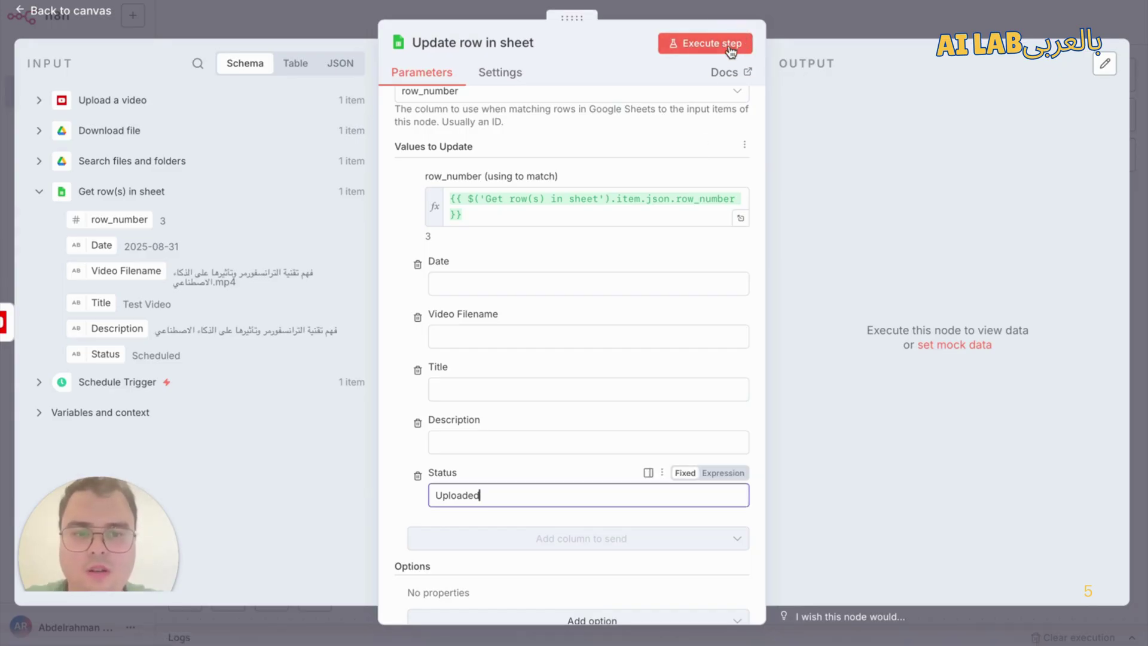
pyautogui.click(727, 45)
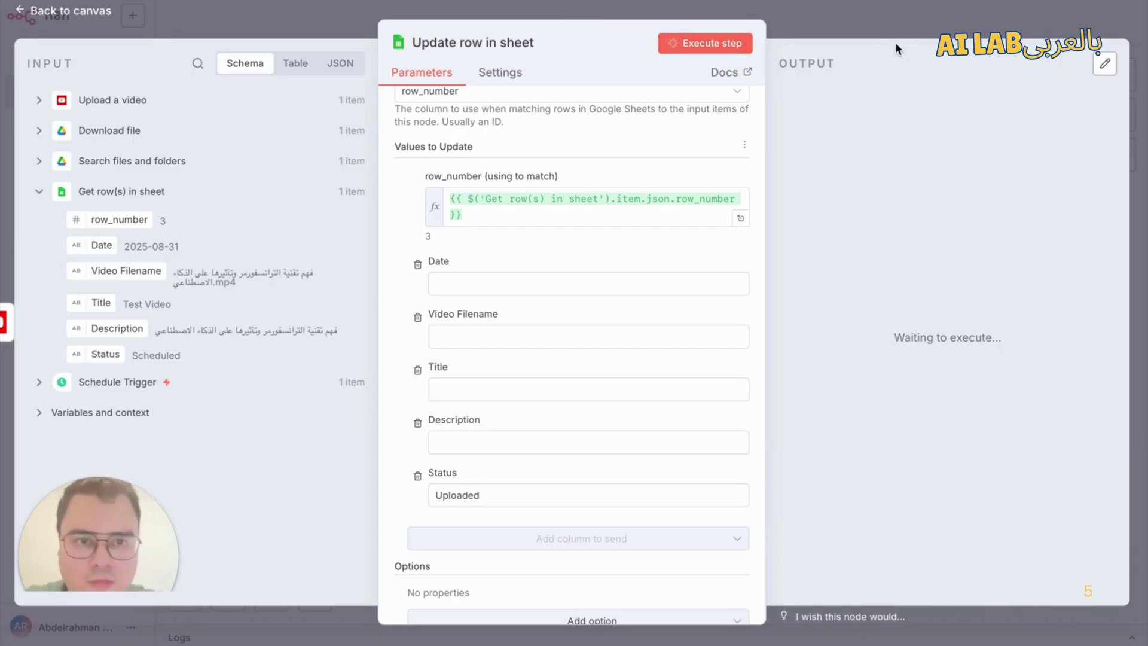
pyautogui.click(892, 18)
# Step: Save, run the workflow through Update row in sheet, and check its 1-item successful output
pyautogui.click(906, 11)
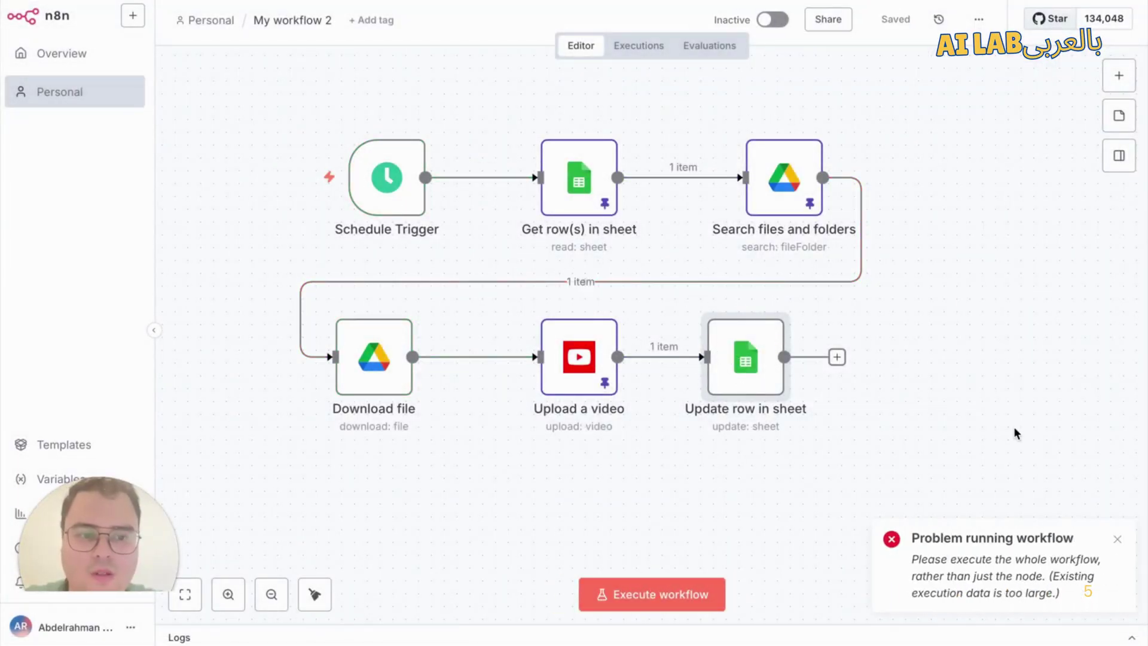
pyautogui.click(1116, 544)
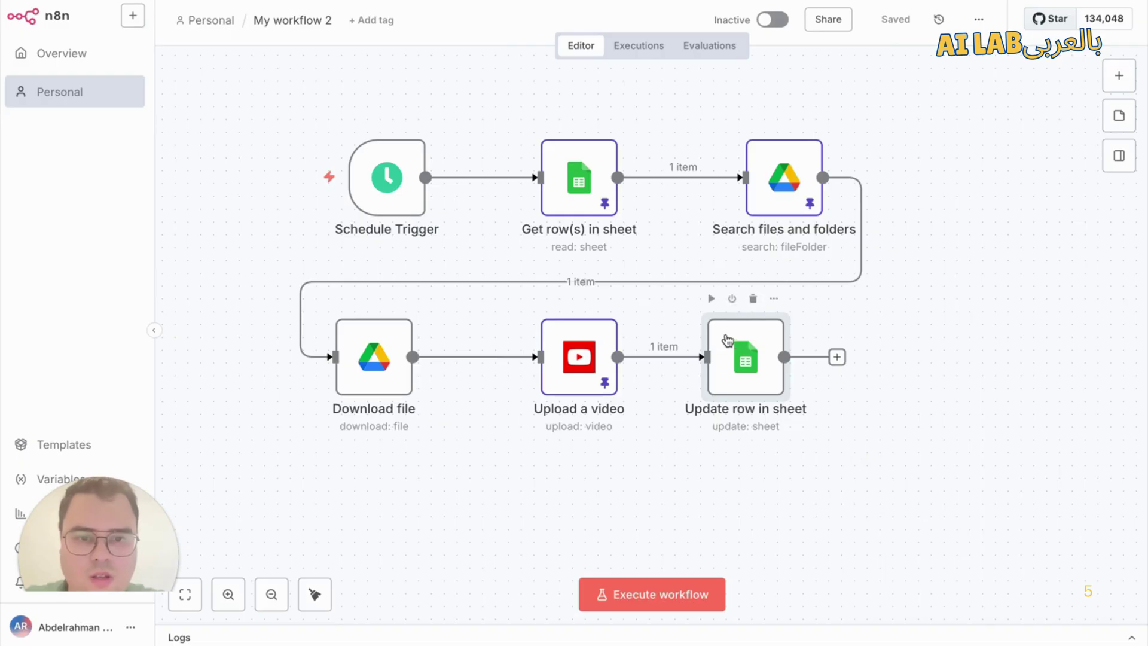
pyautogui.click(713, 299)
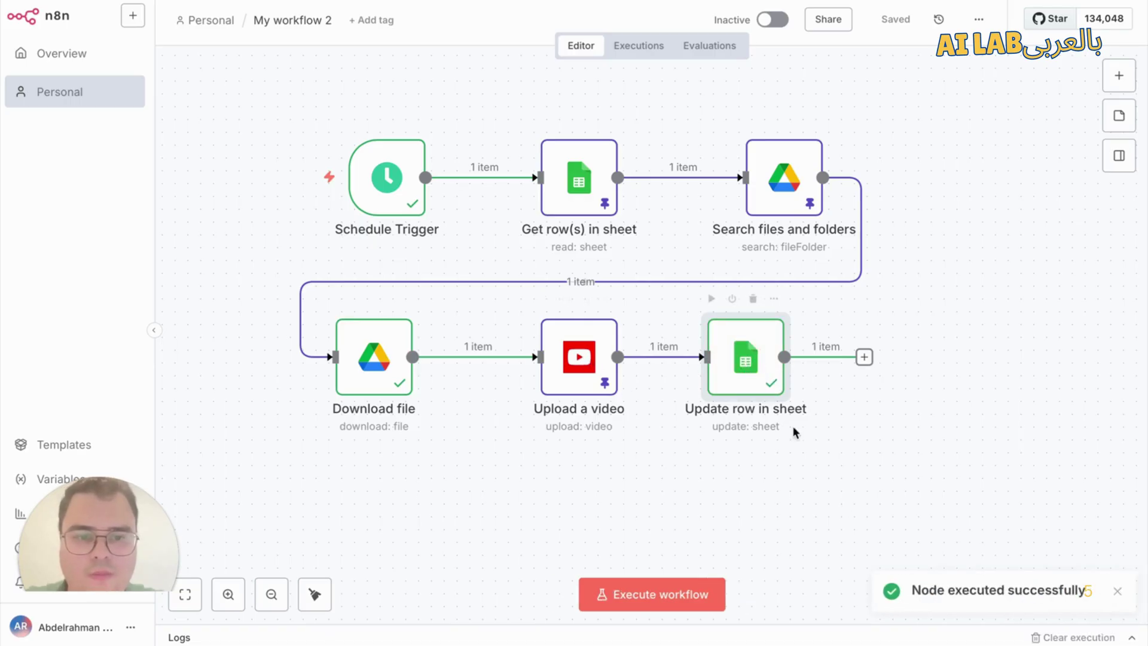
pyautogui.moveTo(940, 643)
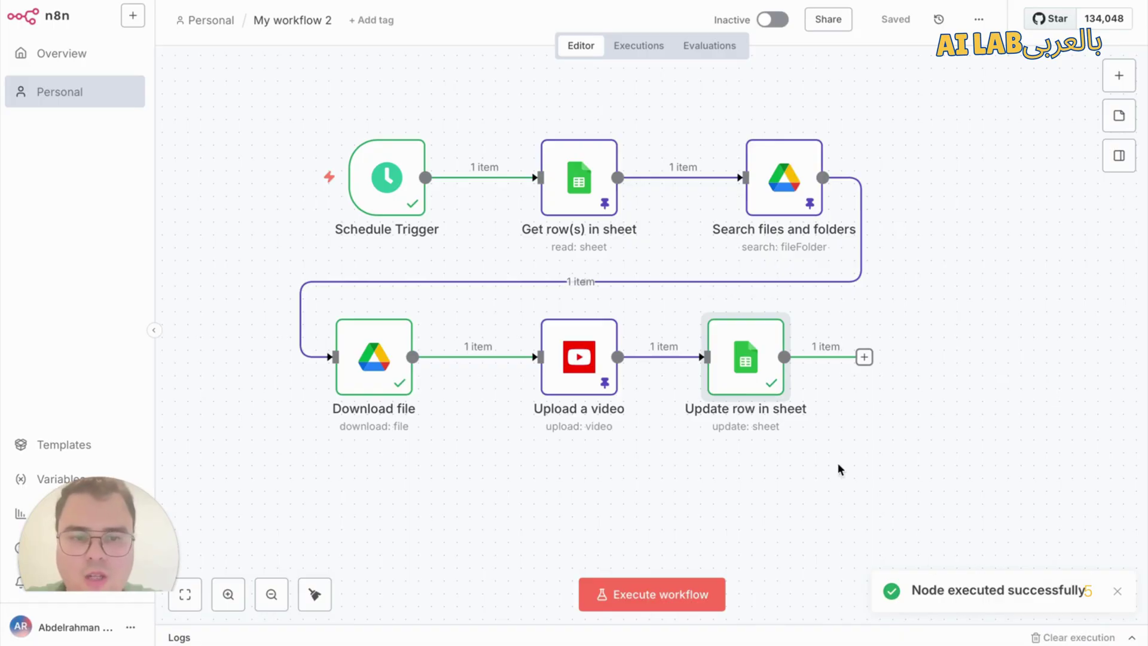
pyautogui.doubleClick(744, 362)
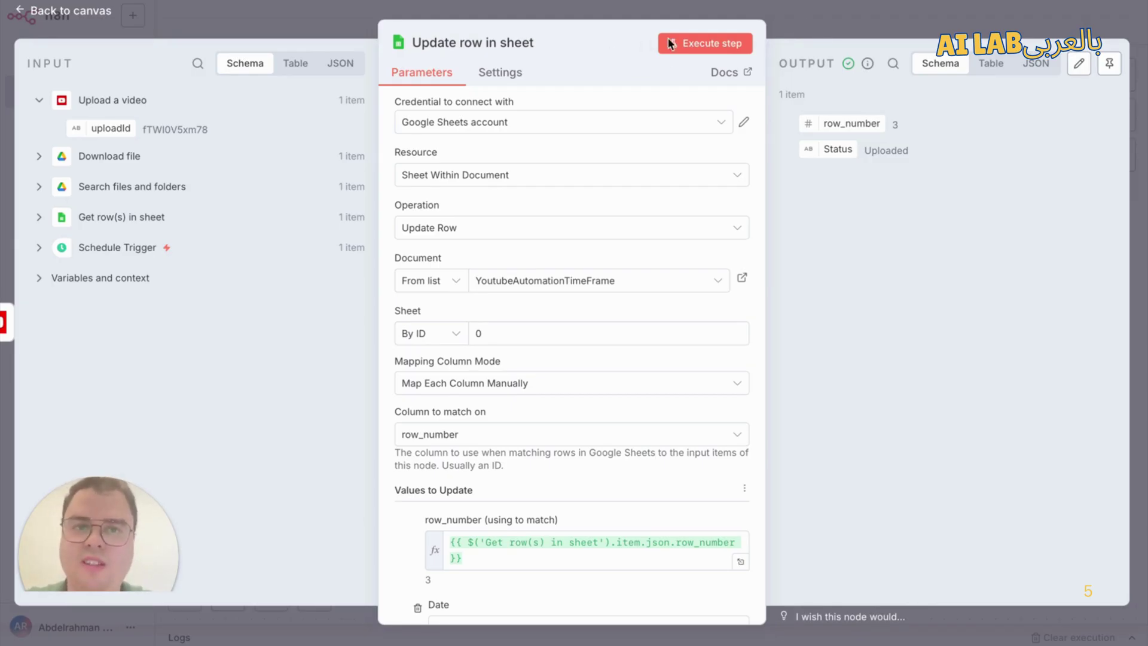
pyautogui.click(824, 25)
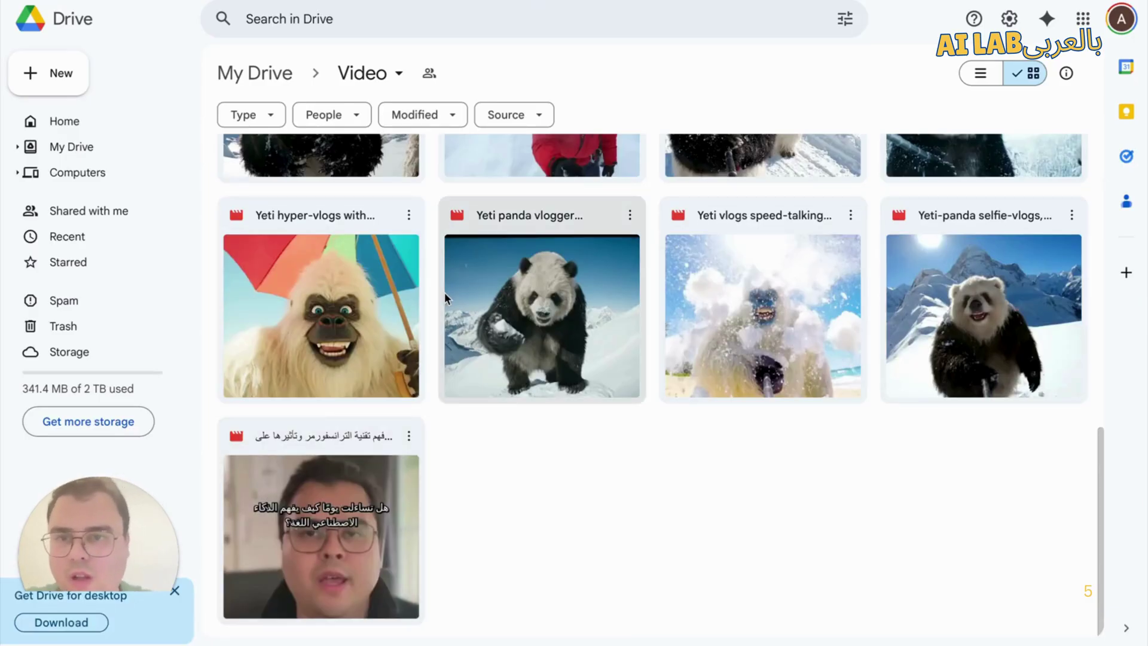
# Step: Open the empty 'Videos - Posted' subfolder inside the Drive Video folder
pyautogui.scroll(2, 444, 292)
pyautogui.scroll(10, 444, 292)
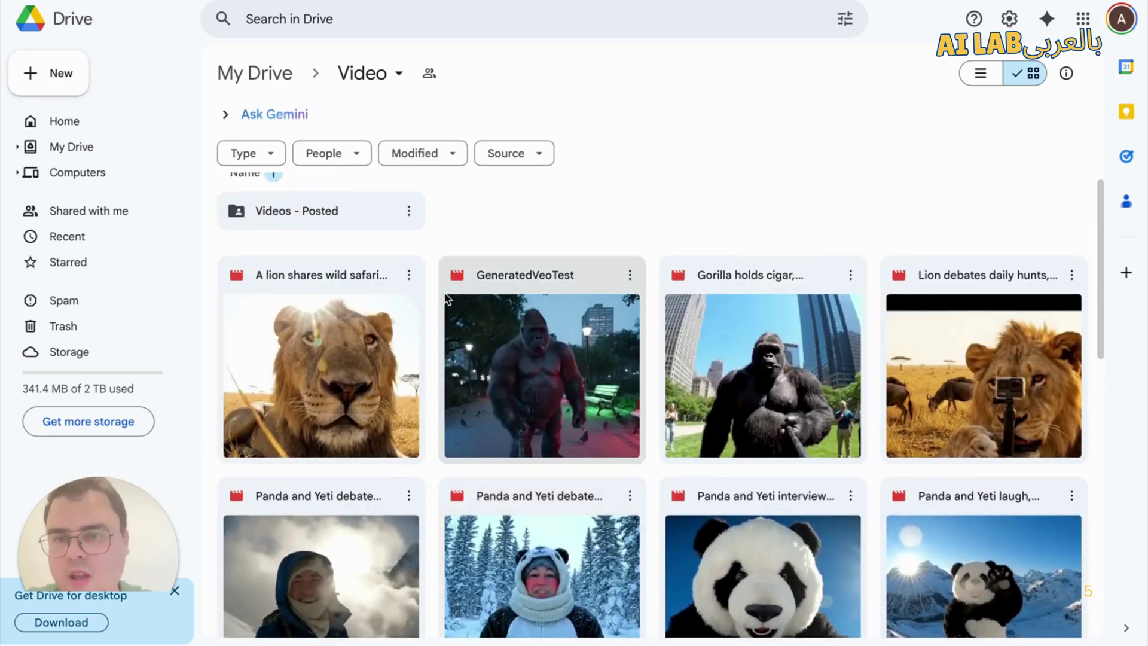
pyautogui.scroll(-1, 447, 300)
pyautogui.scroll(2, 347, 223)
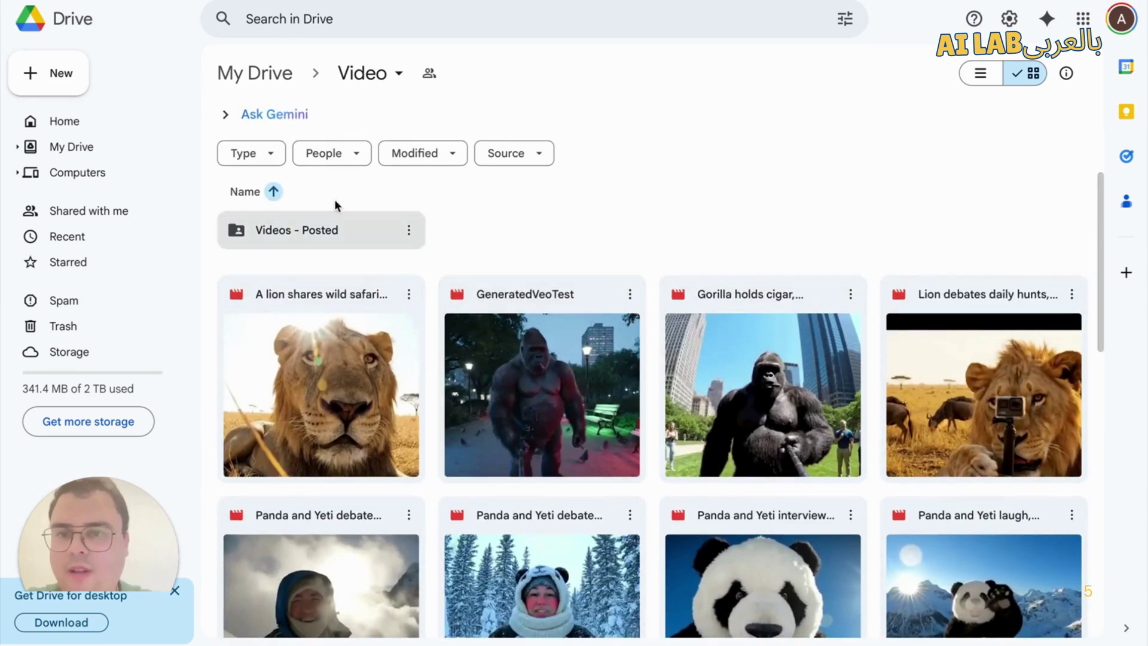
pyautogui.doubleClick(289, 235)
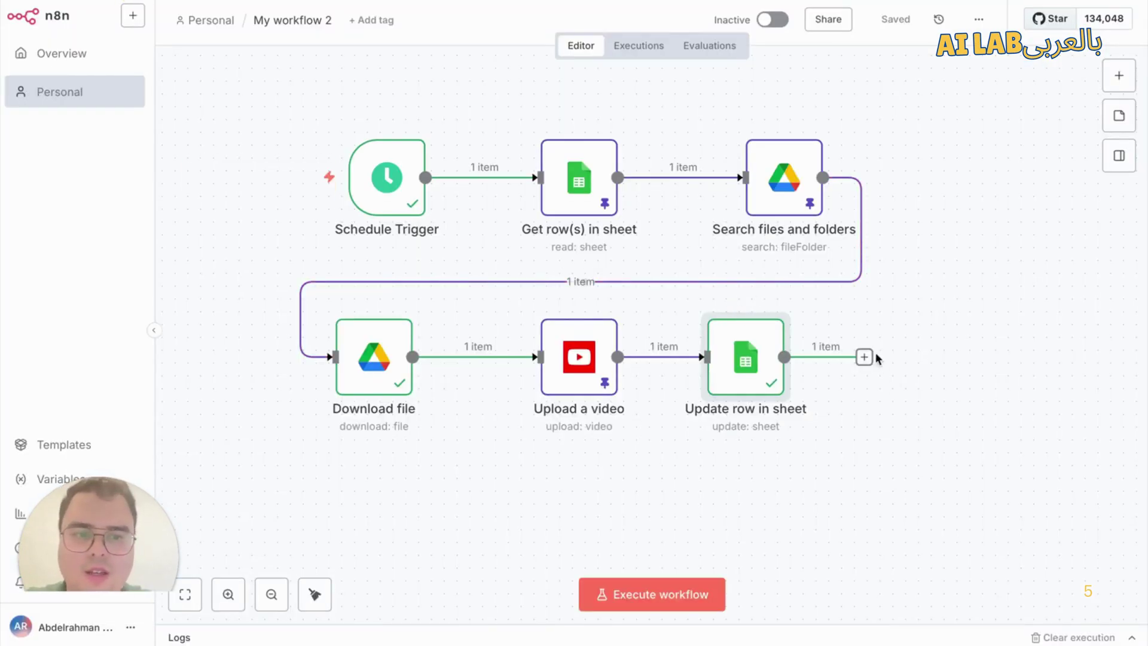
# Step: Add a Google Drive 'Search files and folders' node after Update row in sheet
pyautogui.click(864, 357)
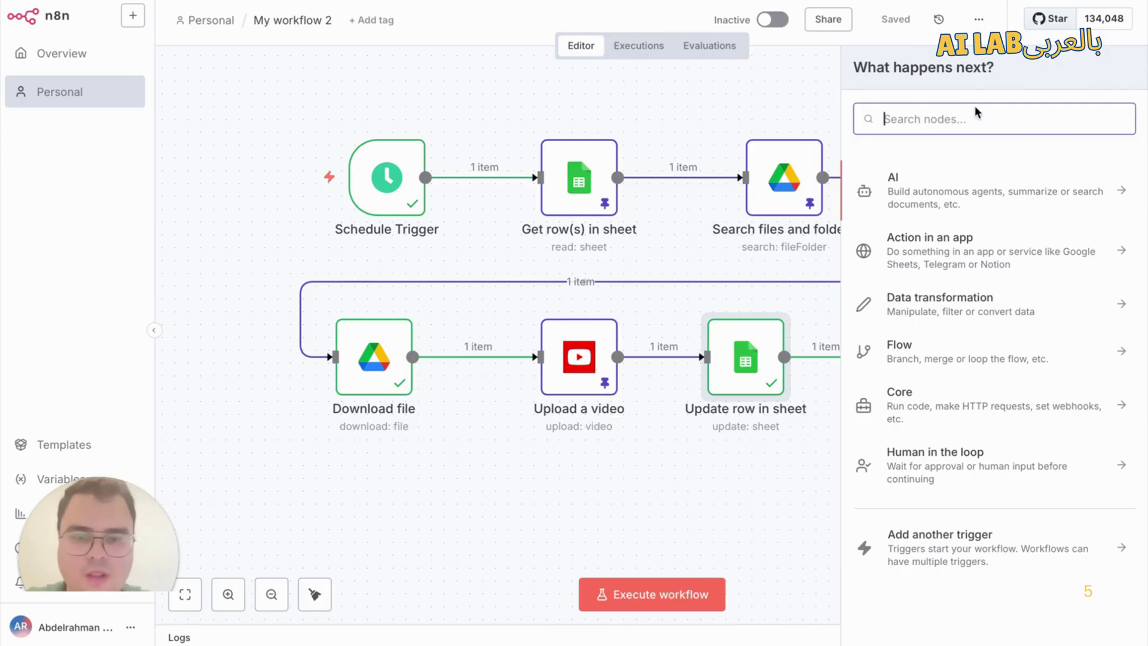
pyautogui.write('google ')
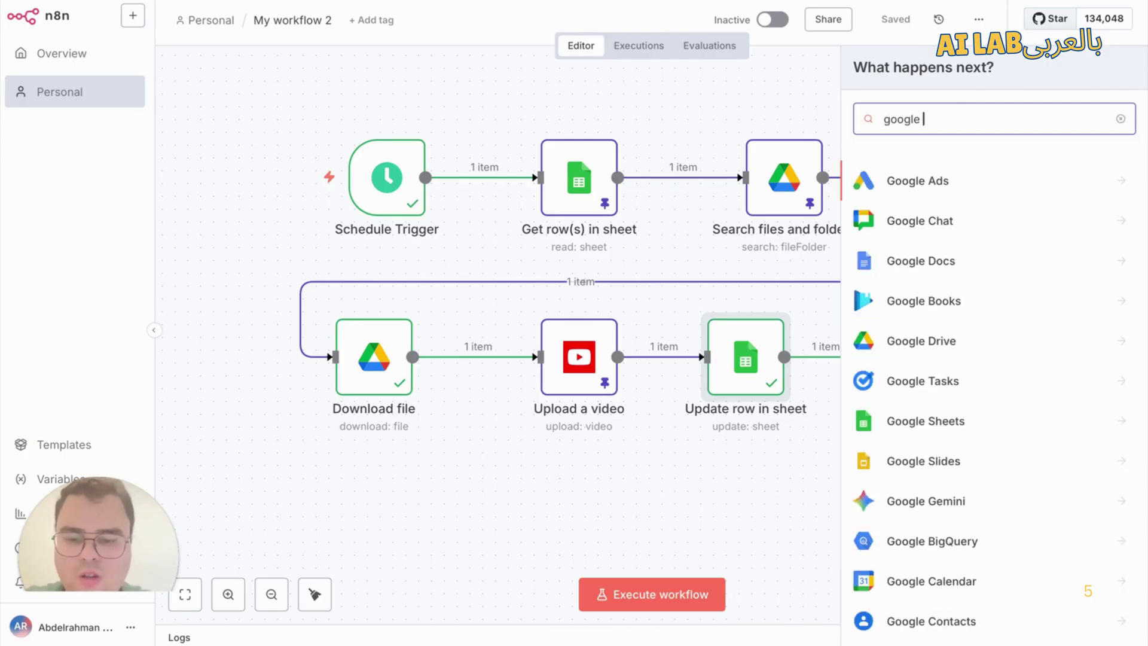
pyautogui.write('drive')
pyautogui.click(970, 190)
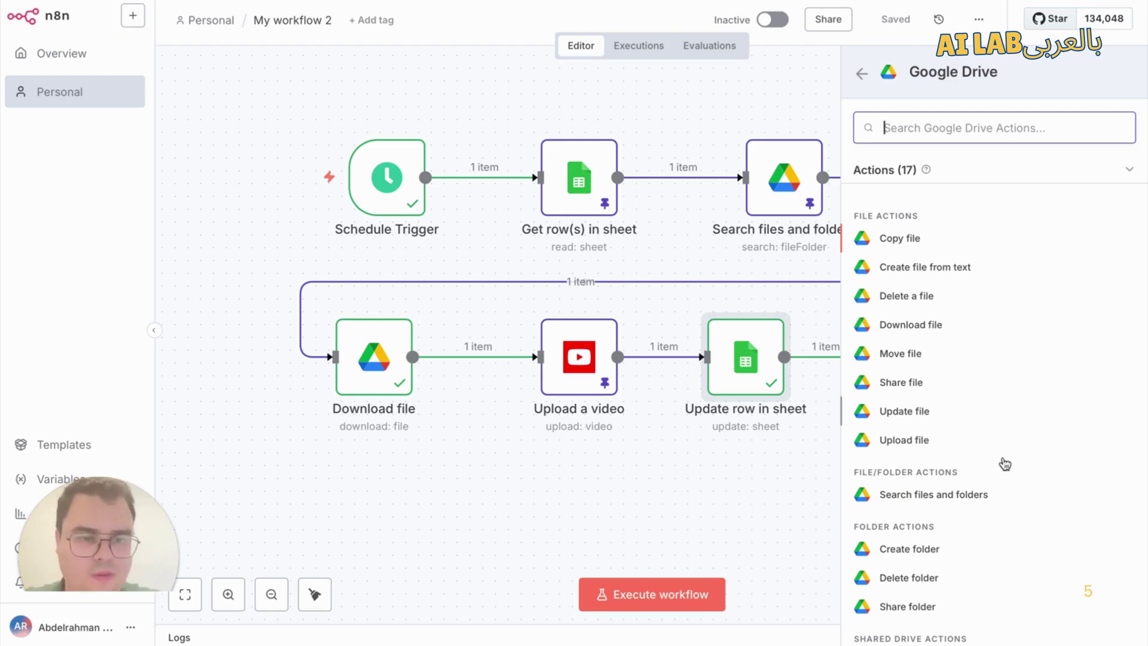
pyautogui.click(924, 496)
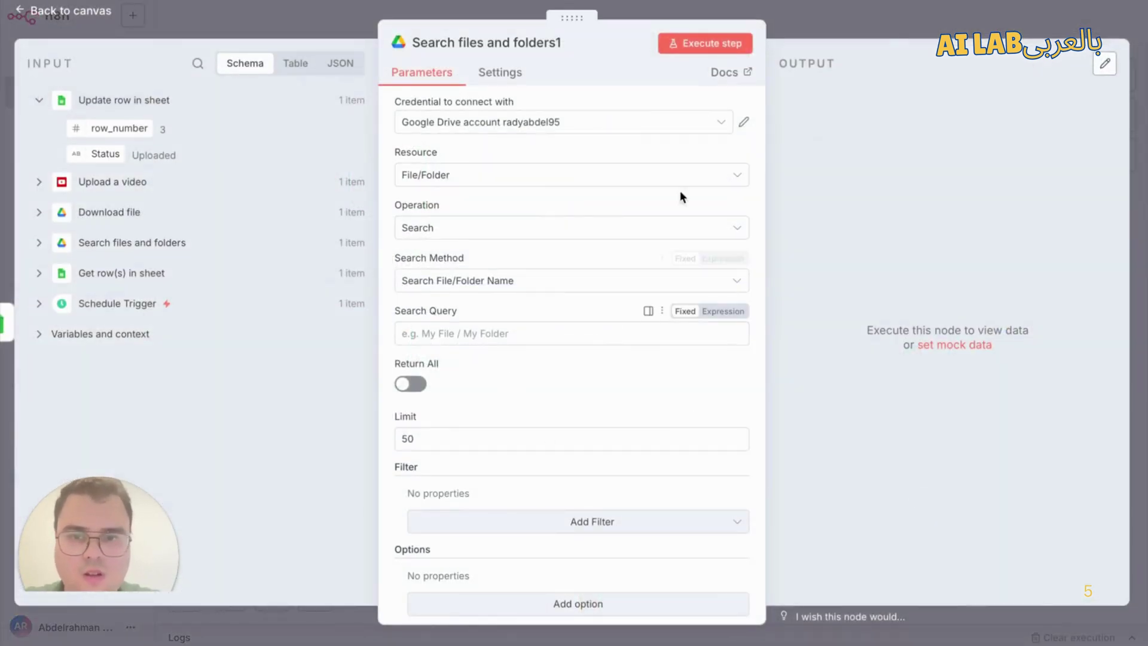
# Step: Move the Search files and folders1 node below Download file on the canvas
pyautogui.click(895, 13)
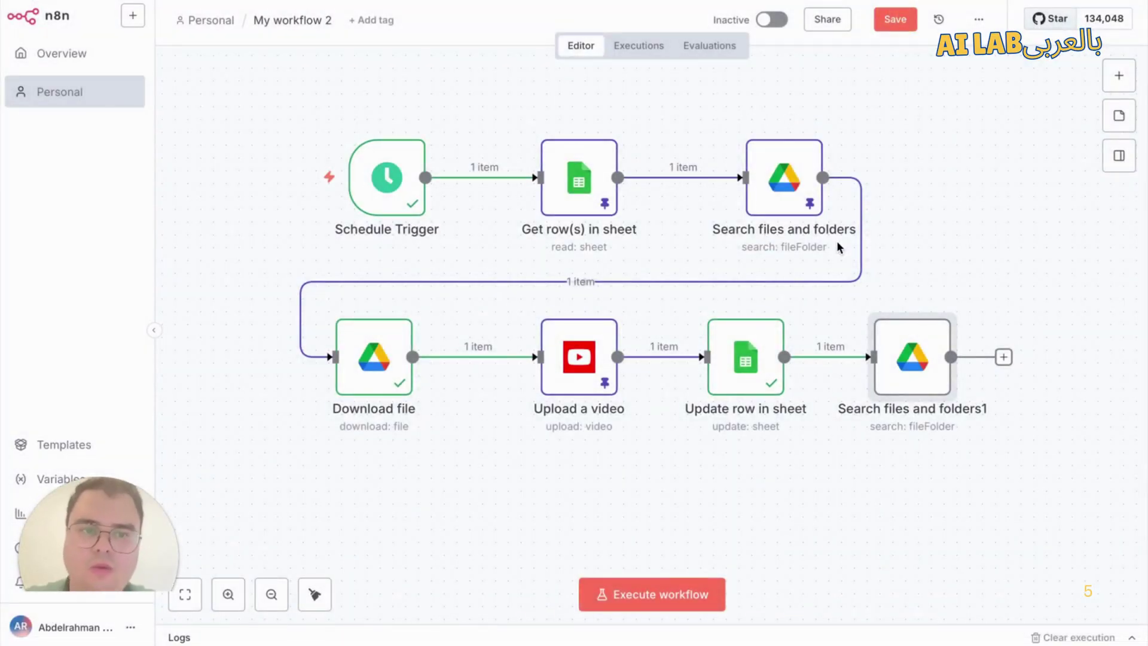
pyautogui.moveTo(916, 362); pyautogui.dragTo(366, 515)
pyautogui.scroll(-1, 292, 404)
pyautogui.scroll(-1, 293, 404)
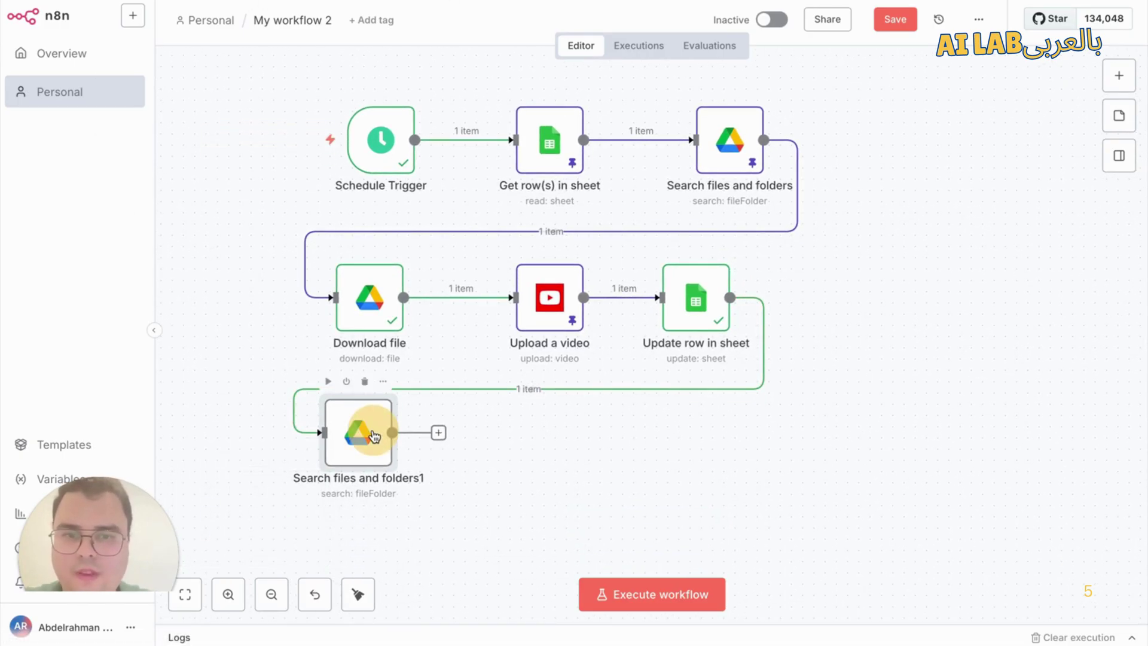
# Step: Set the search query to 'Videos-Posted' and run the search step on its own
pyautogui.doubleClick(371, 450)
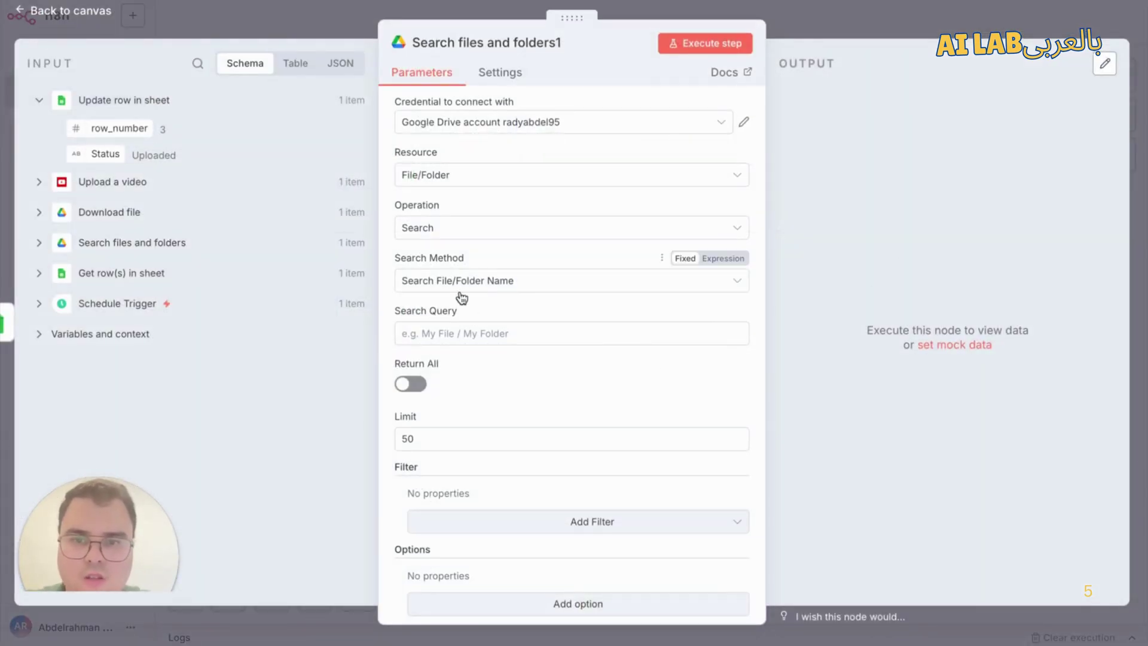
pyautogui.click(486, 333)
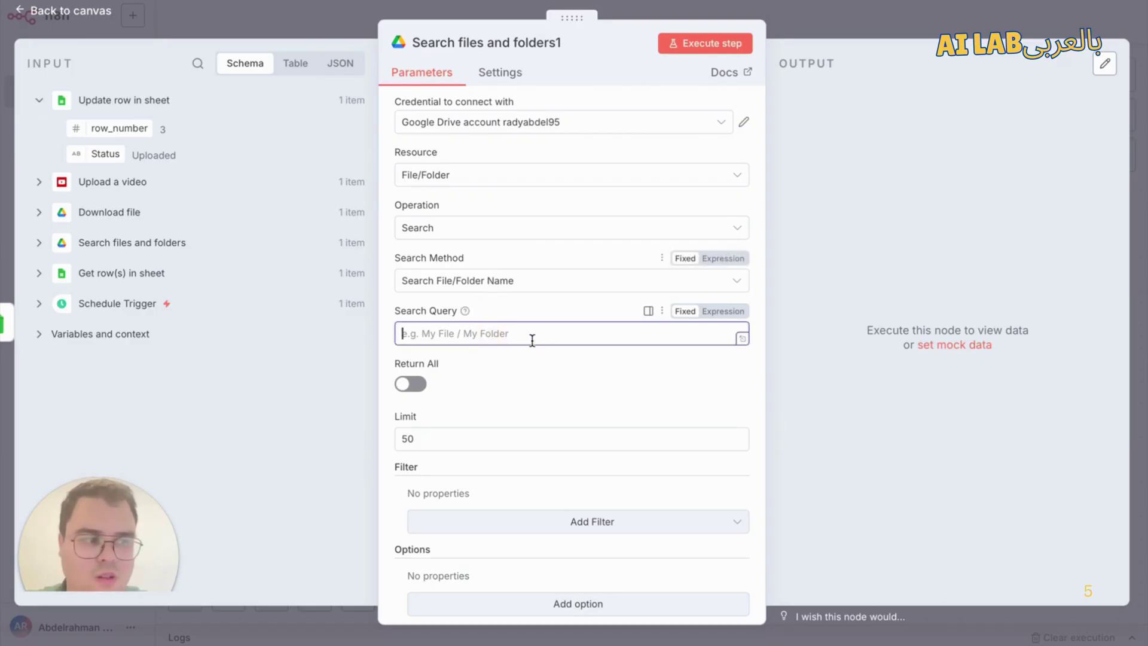
pyautogui.scroll(-1, 530, 337)
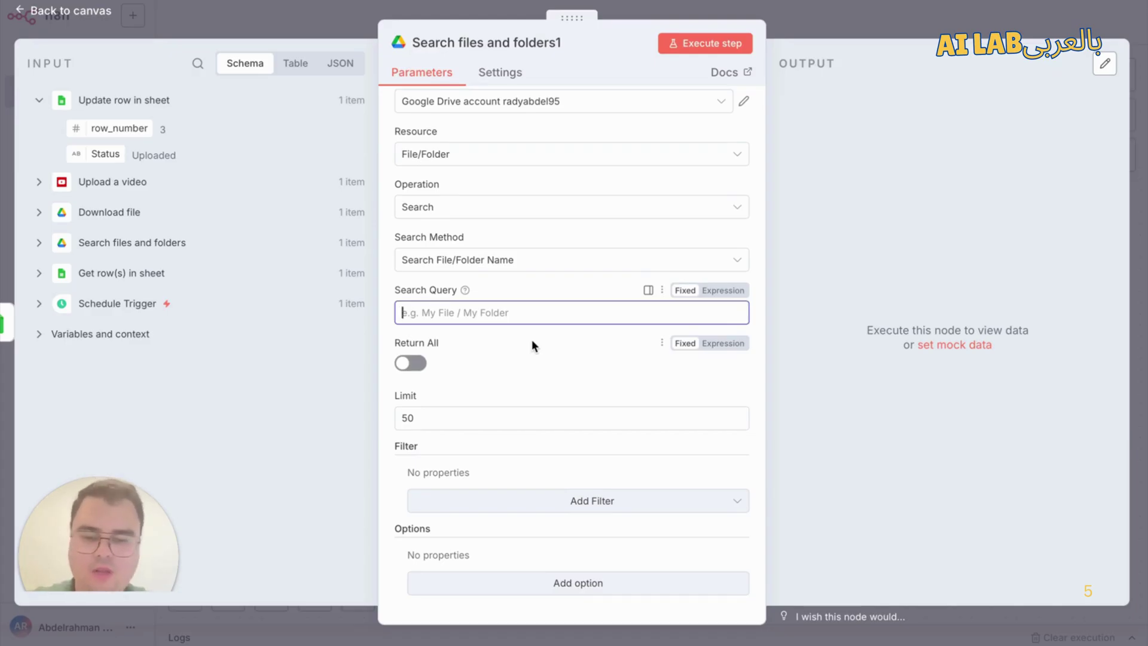
pyautogui.write('Vide')
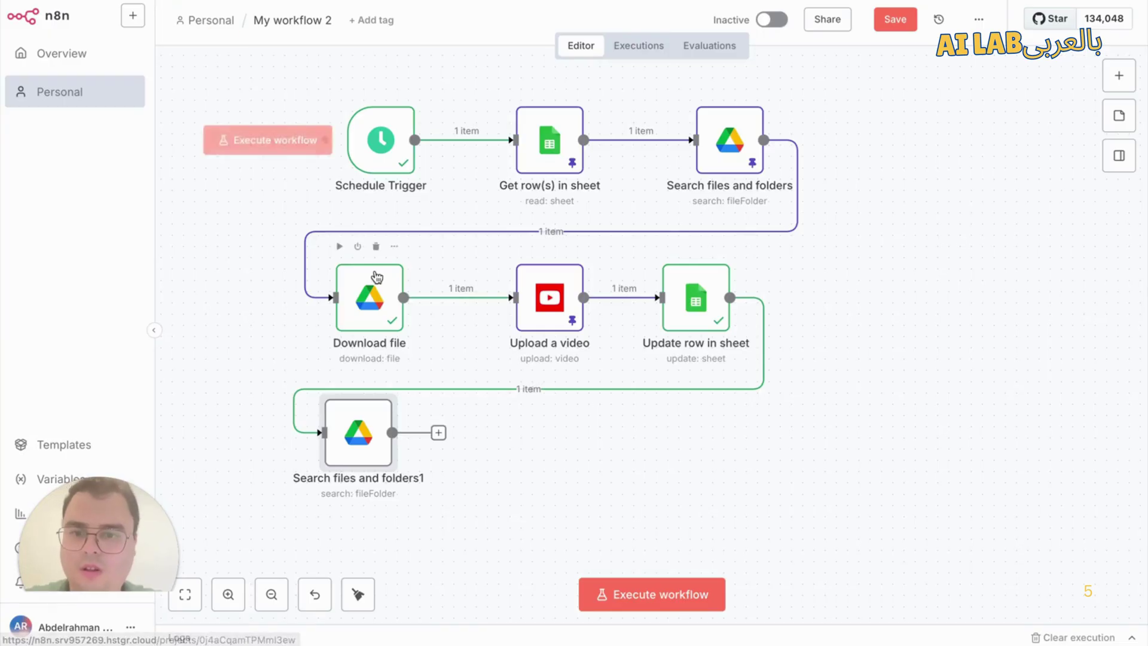
pyautogui.doubleClick(359, 442)
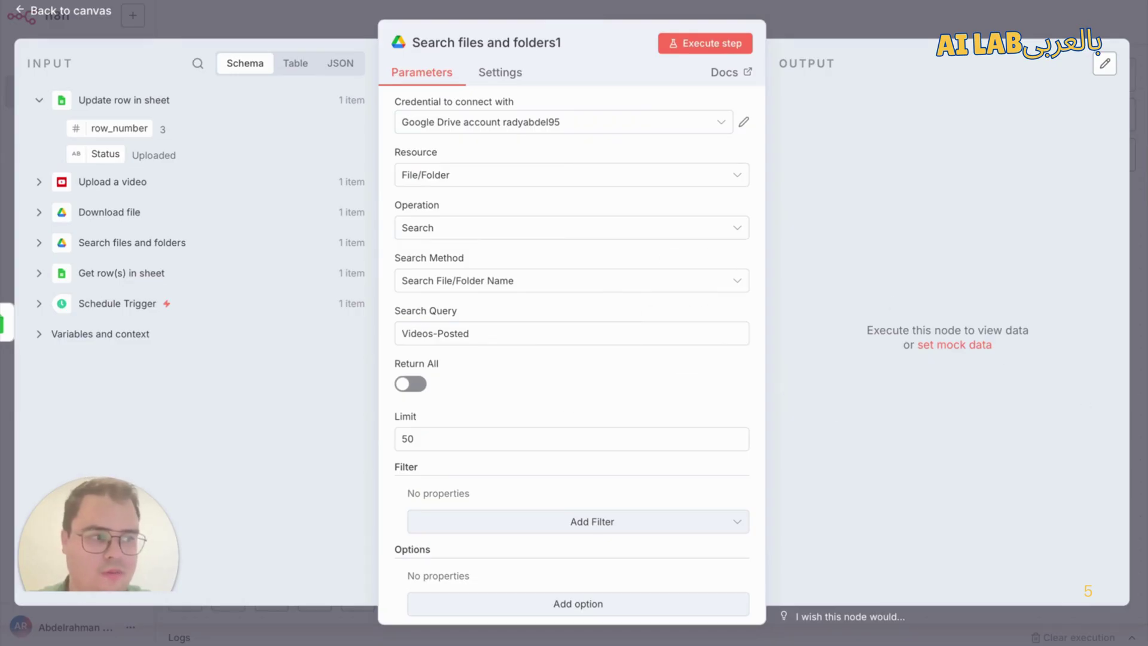
pyautogui.click(822, 18)
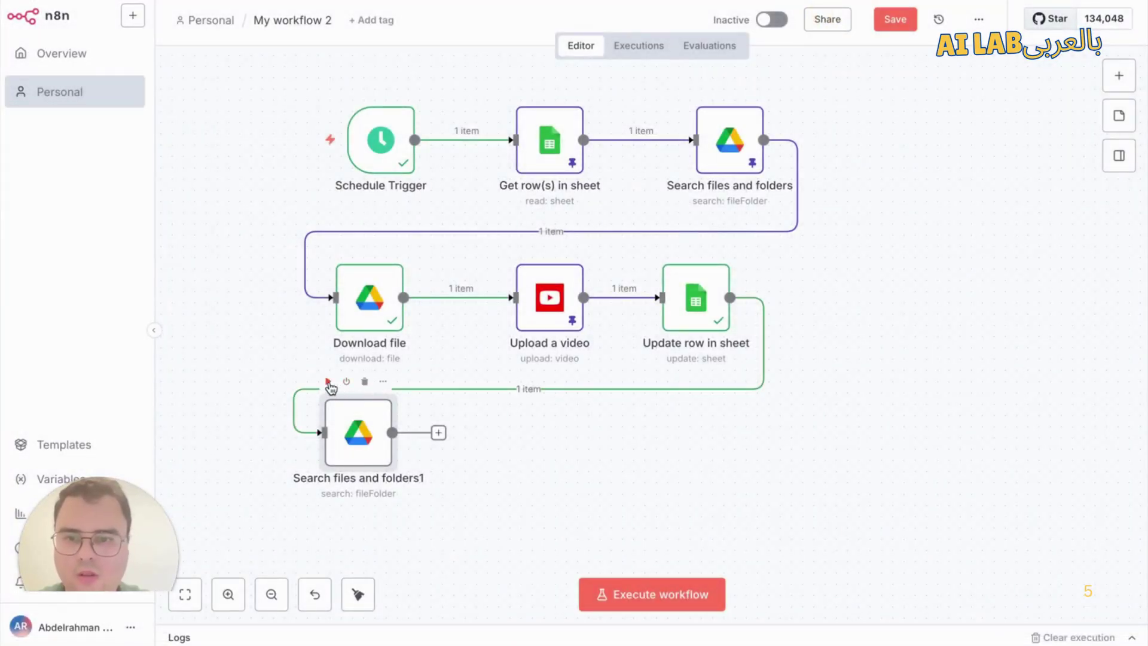
pyautogui.click(329, 382)
# Step: Reposition the Search files and folders1 node and dismiss the workflow error message
pyautogui.moveTo(357, 430); pyautogui.dragTo(385, 473)
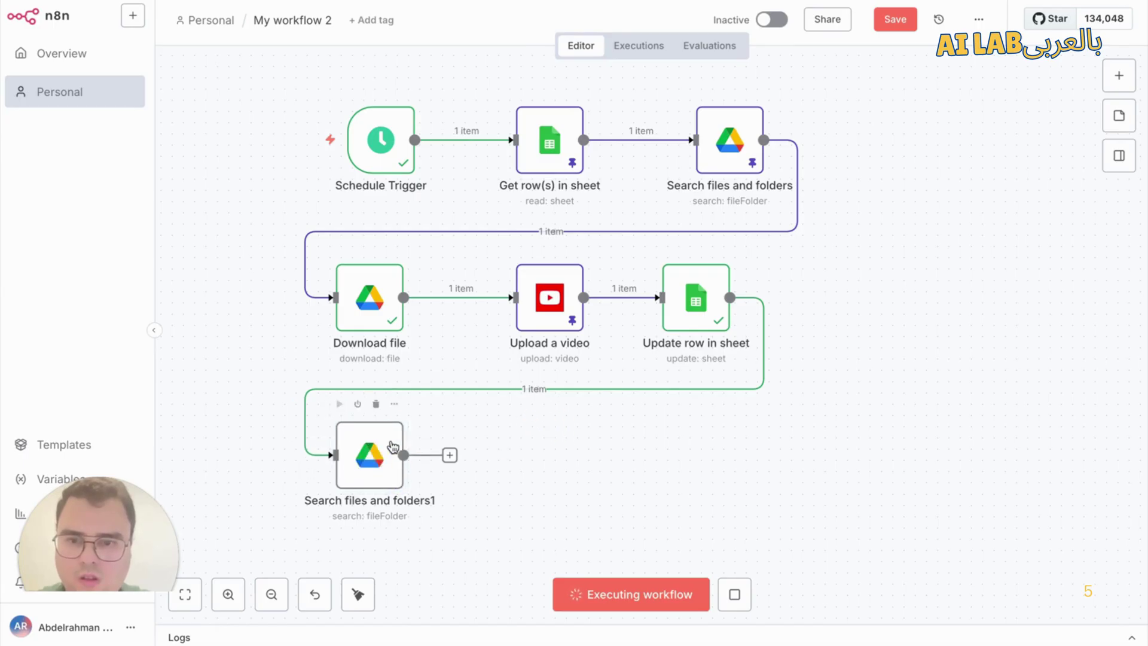
pyautogui.moveTo(370, 452); pyautogui.dragTo(359, 453)
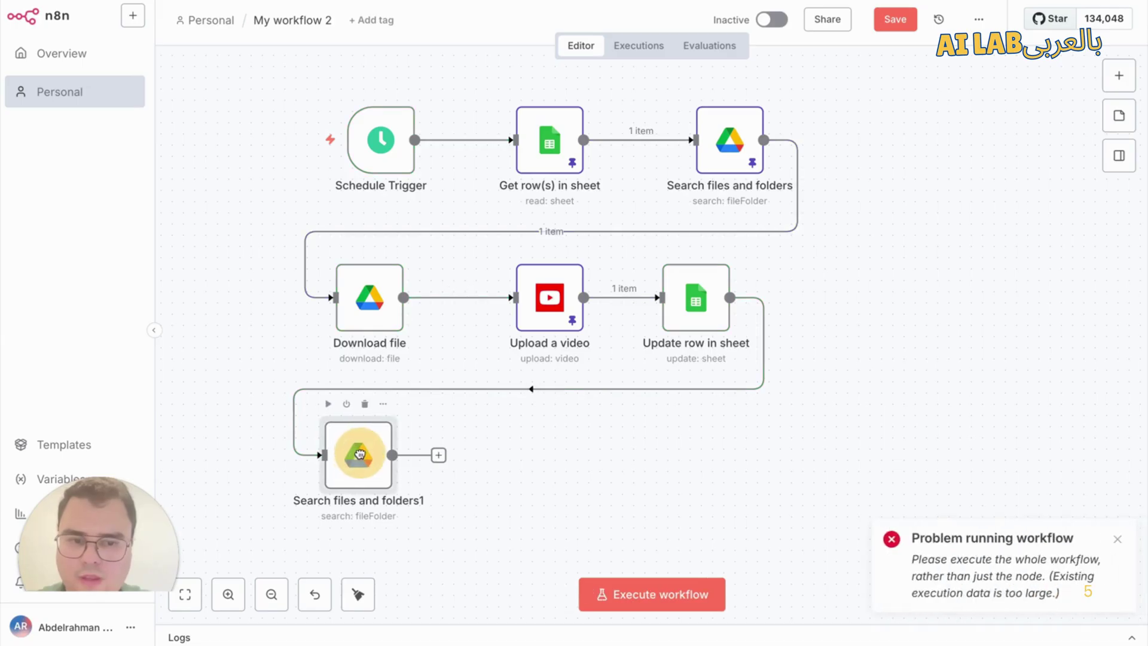
pyautogui.click(1117, 540)
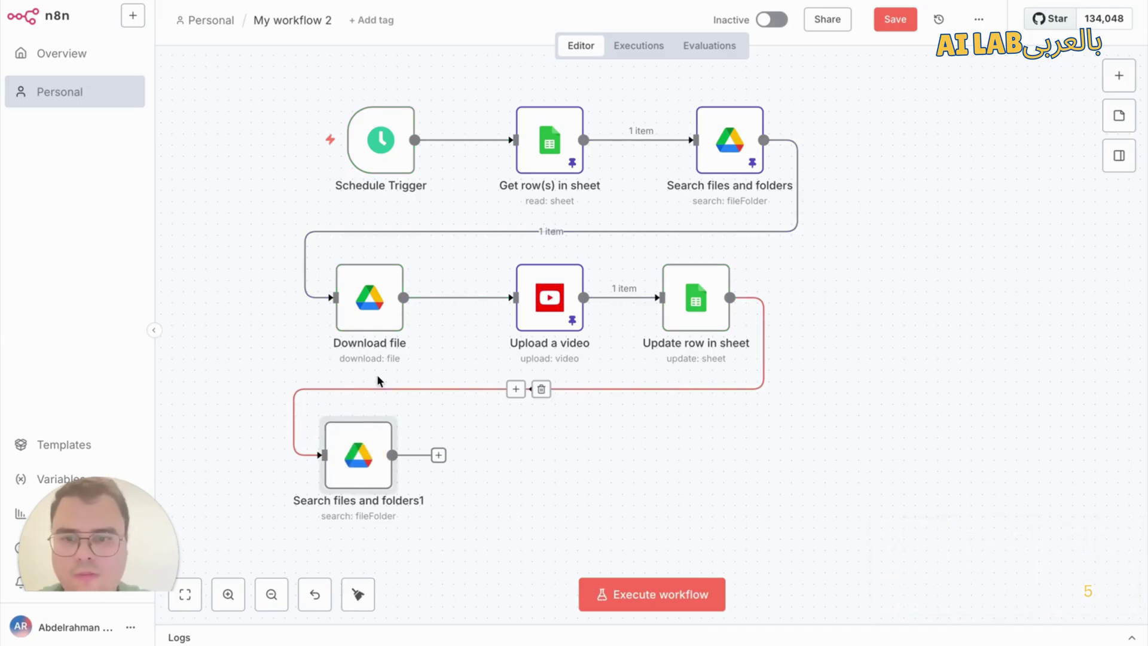
# Step: Run the whole workflow and confirm Search files and folders1 returns the Videos - Posted folder
pyautogui.click(329, 402)
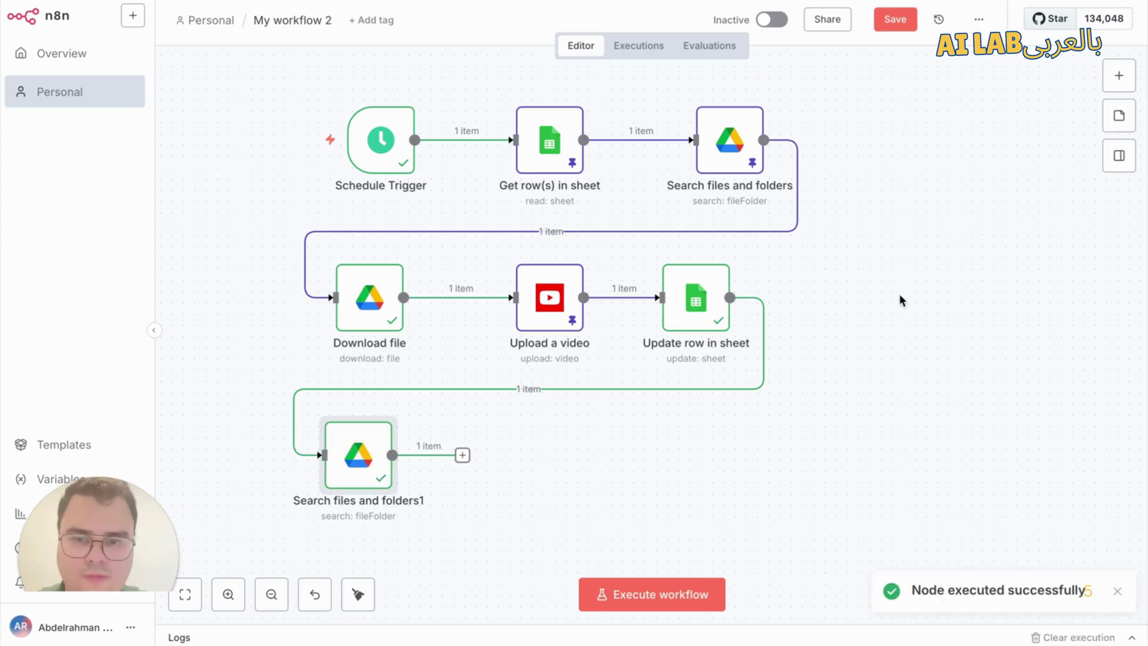
pyautogui.doubleClick(359, 464)
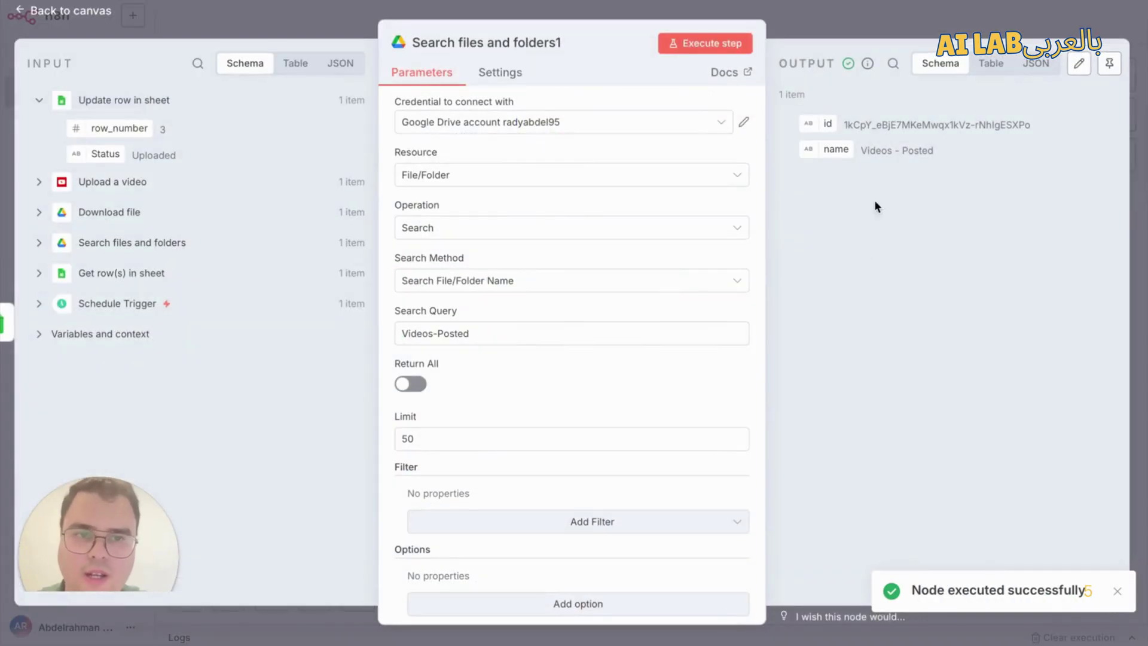
pyautogui.click(1043, 16)
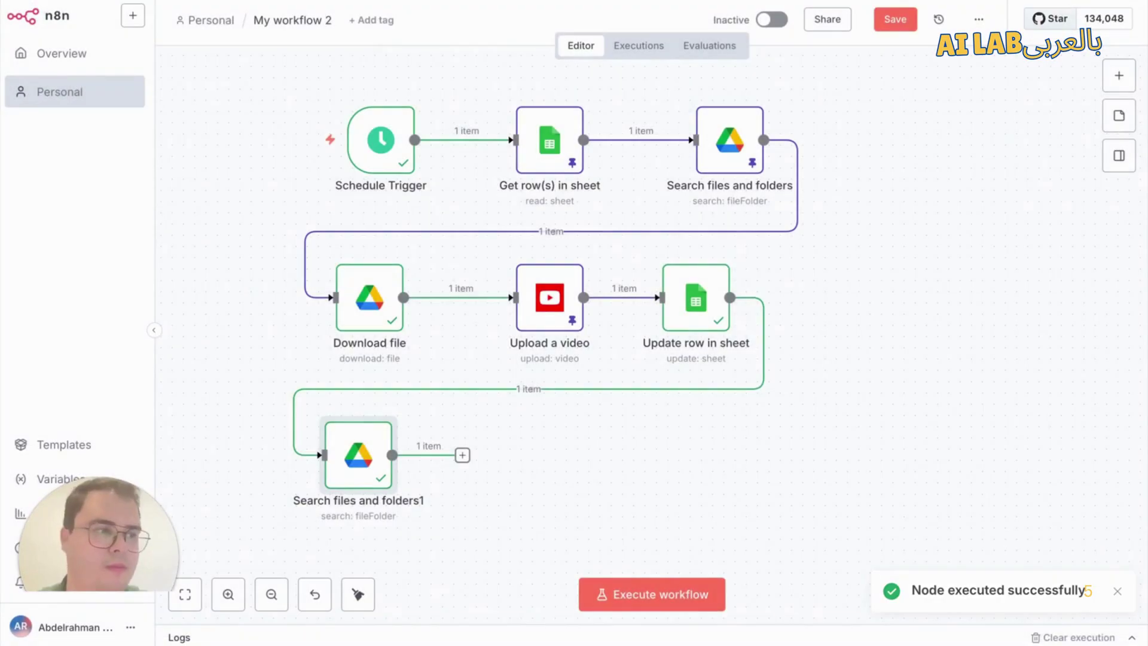
# Step: Add a Google Drive Move file node after the folder search, using the Google Drive account credential
pyautogui.click(463, 456)
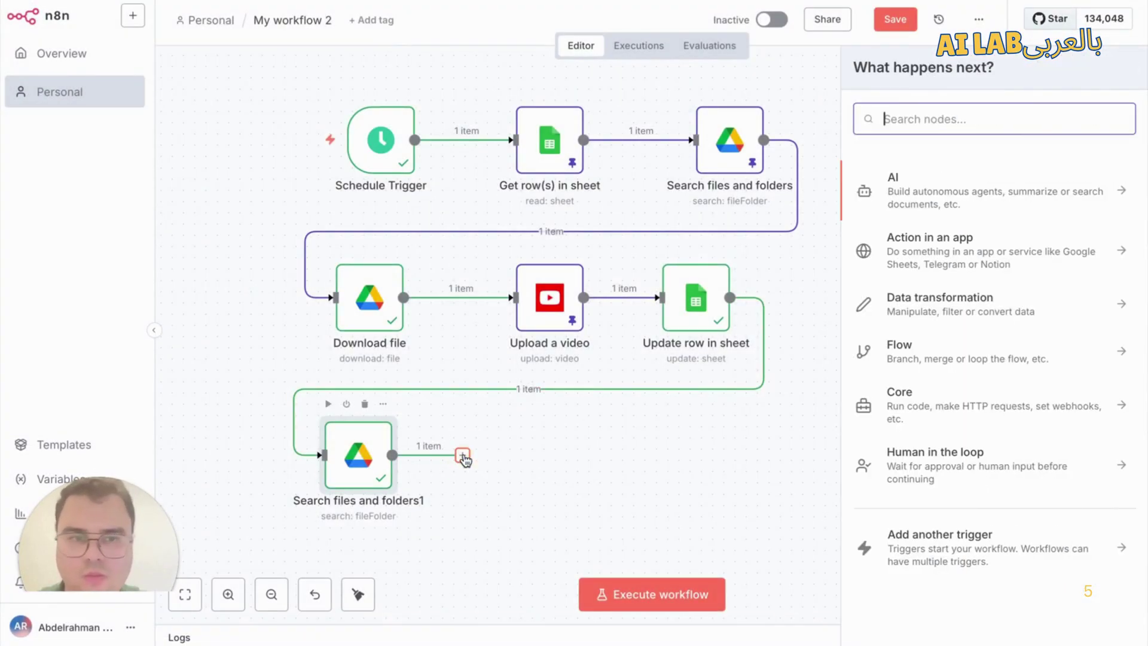
pyautogui.write('g')
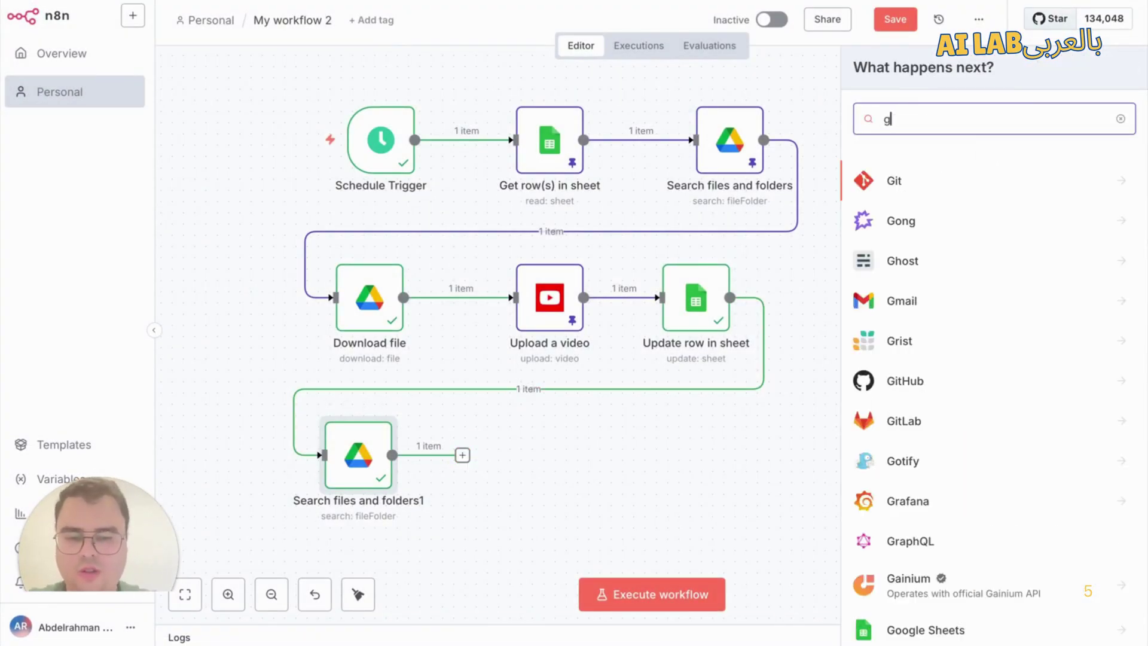
pyautogui.write('oogle dri')
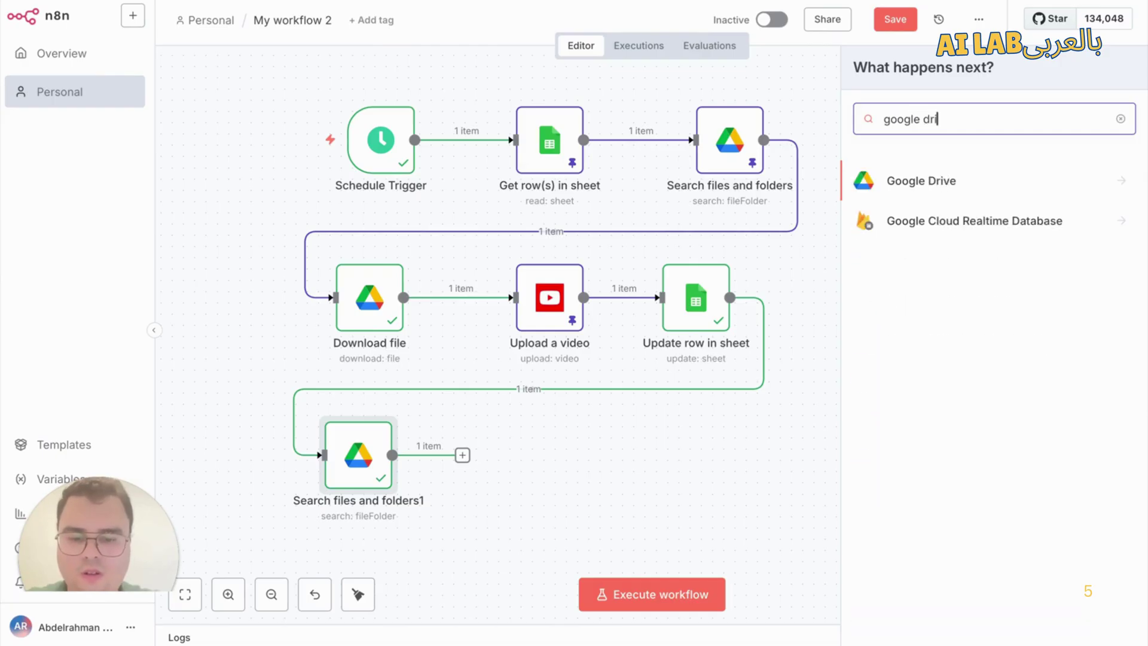
pyautogui.write('ve')
pyautogui.click(987, 177)
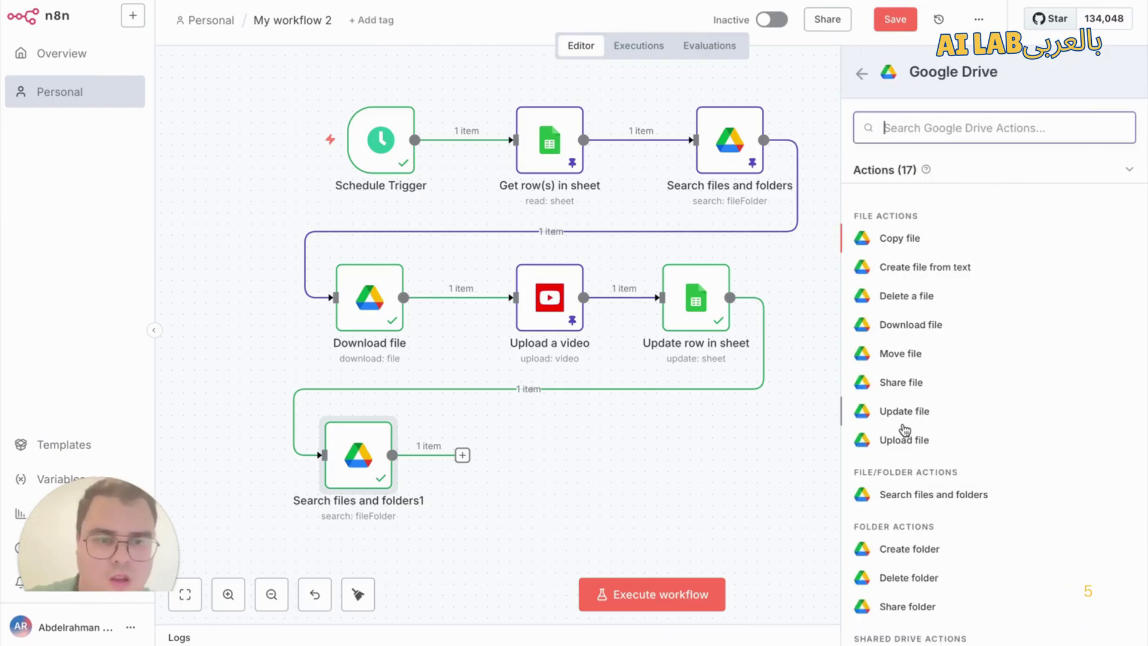
pyautogui.click(932, 356)
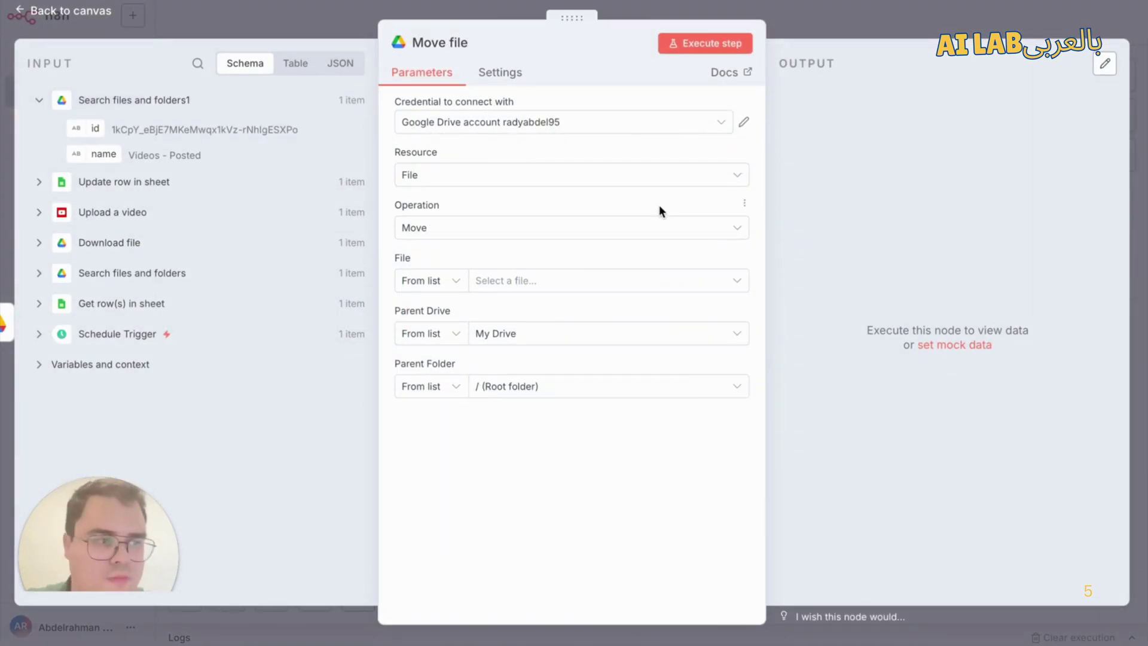
pyautogui.click(478, 122)
pyautogui.click(488, 159)
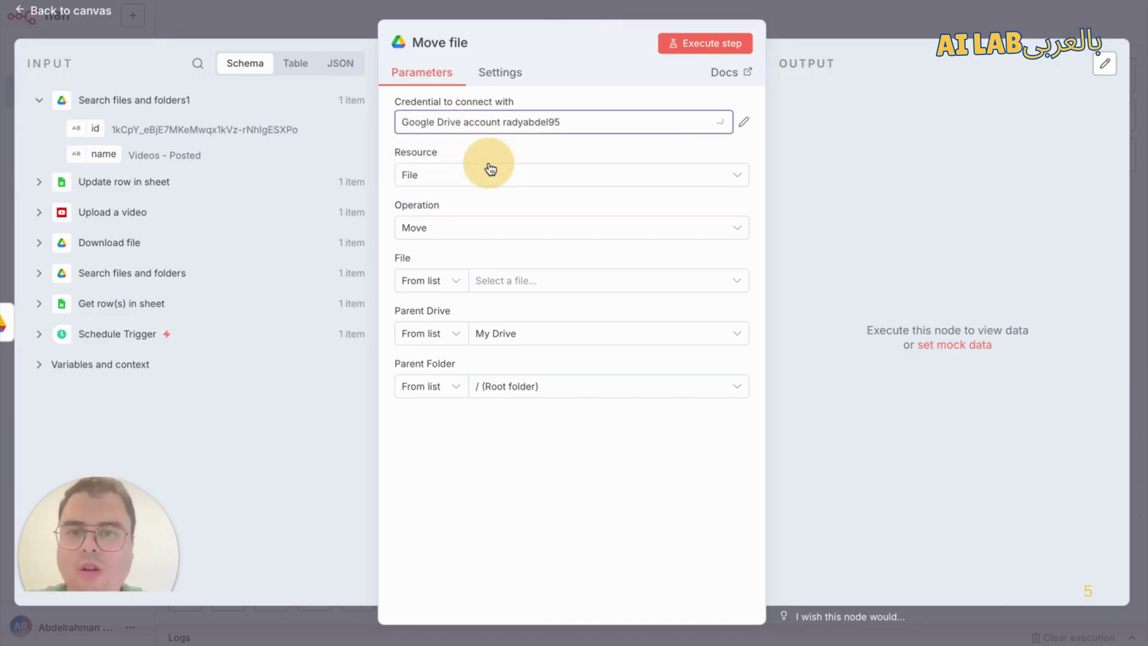
# Step: Keep File as the resource and set File by ID to the found video's id
pyautogui.click(443, 175)
pyautogui.click(469, 216)
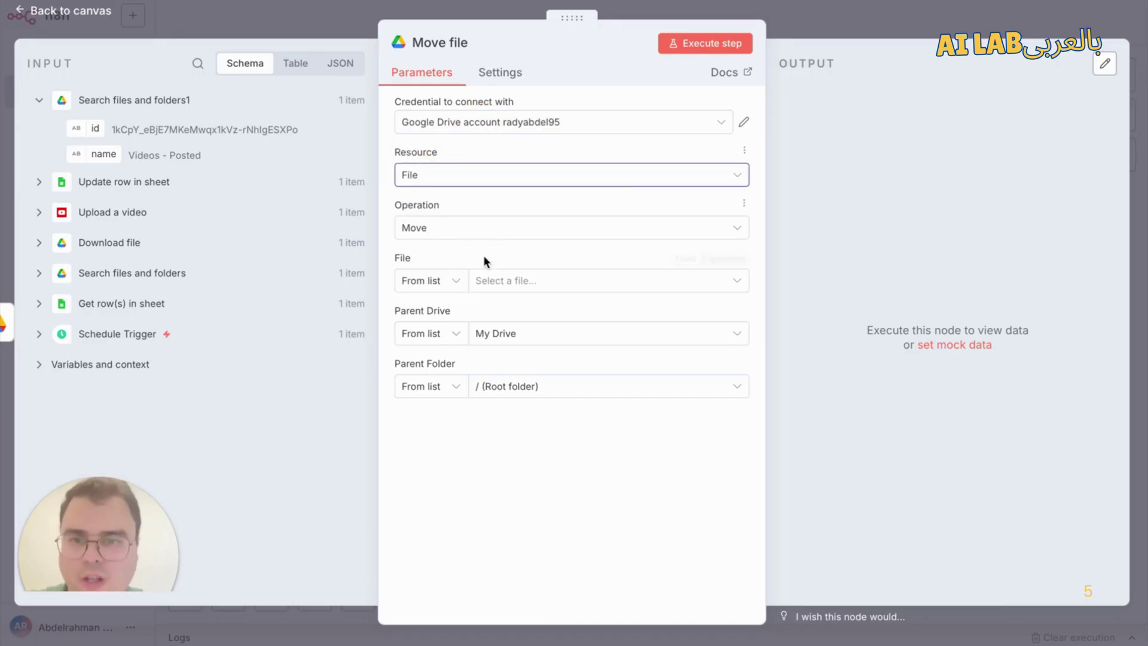
pyautogui.click(450, 283)
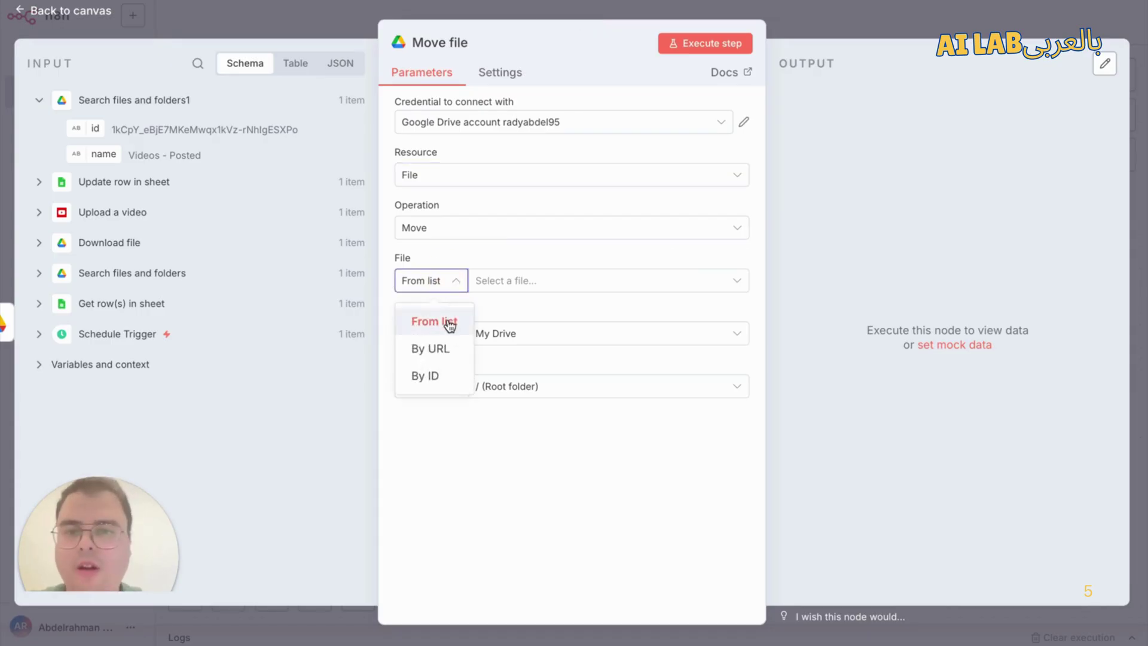
pyautogui.click(445, 372)
pyautogui.click(564, 280)
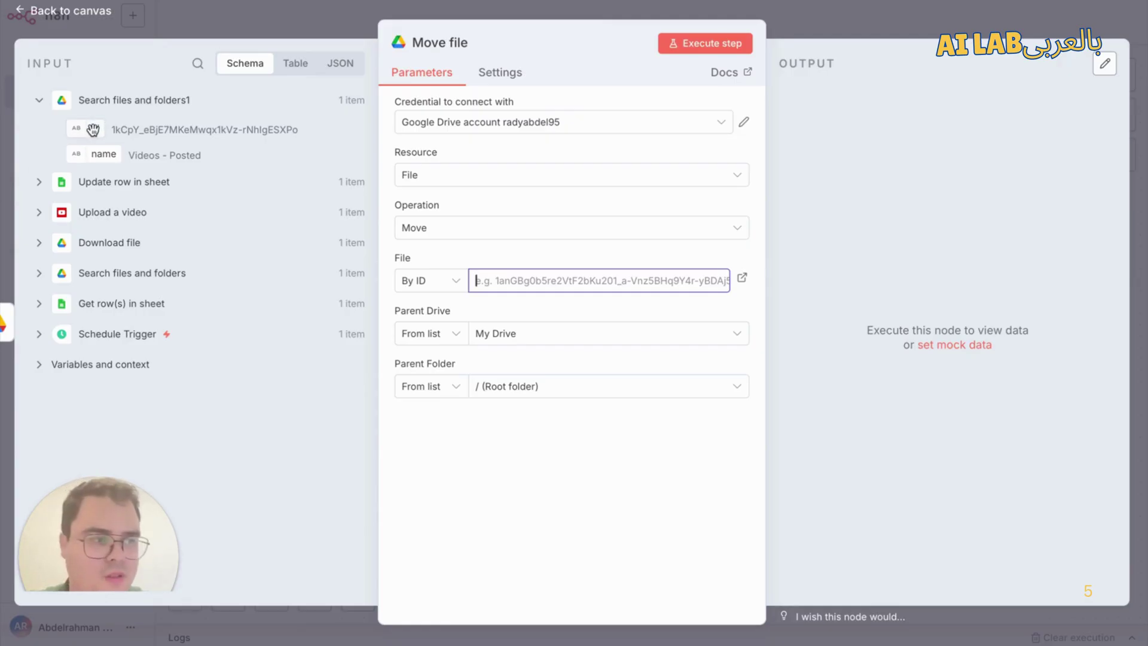
pyautogui.click(39, 274)
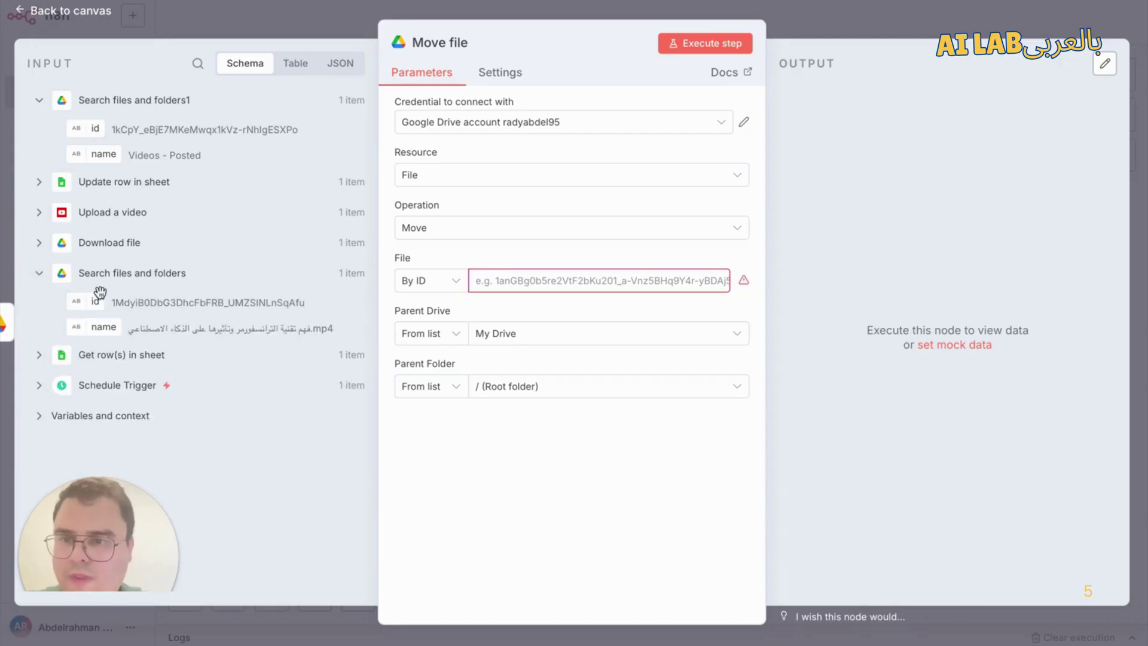
pyautogui.moveTo(84, 305); pyautogui.dragTo(512, 280)
pyautogui.click(492, 236)
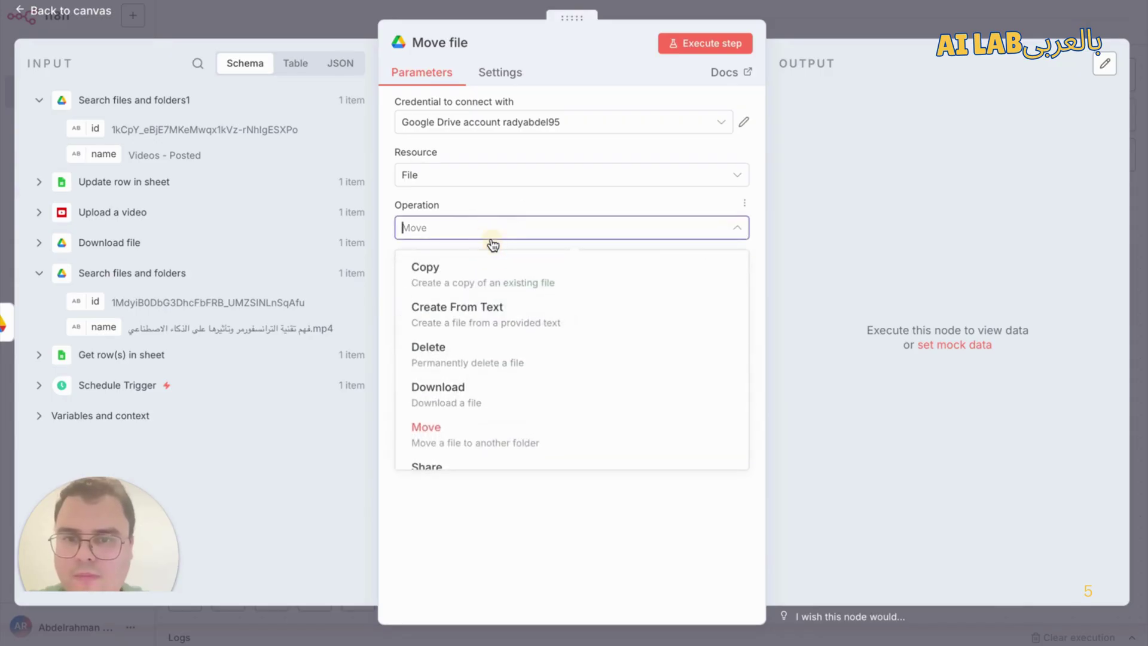
# Step: Set Parent Folder by ID to the Videos - Posted folder id and test-run the step
pyautogui.click(387, 235)
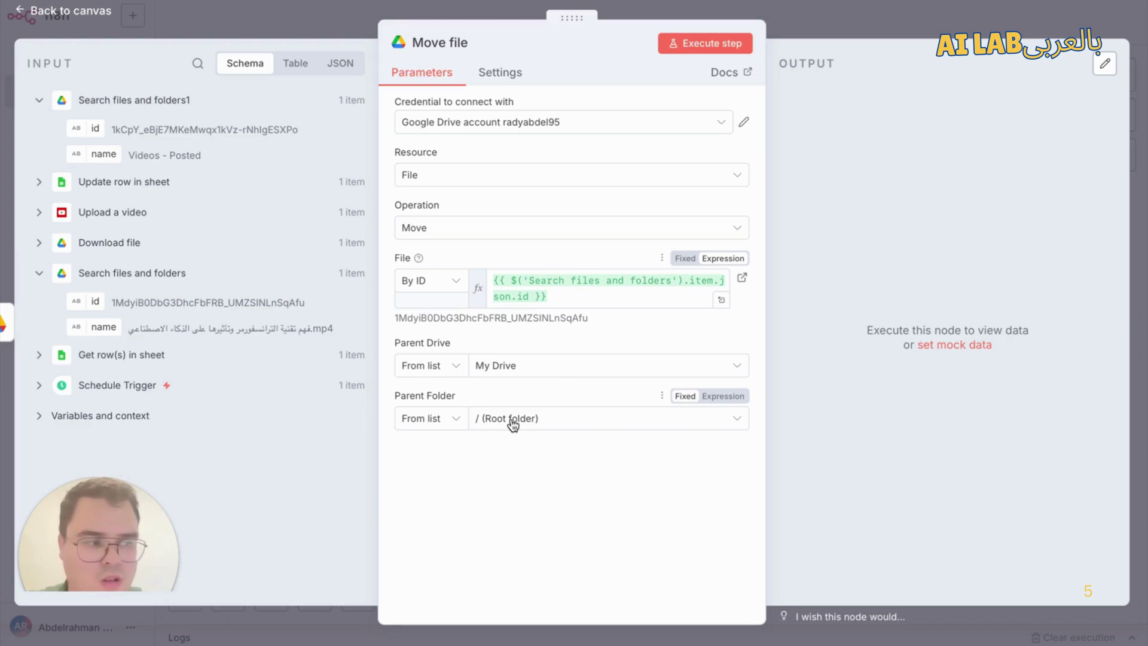
pyautogui.click(443, 422)
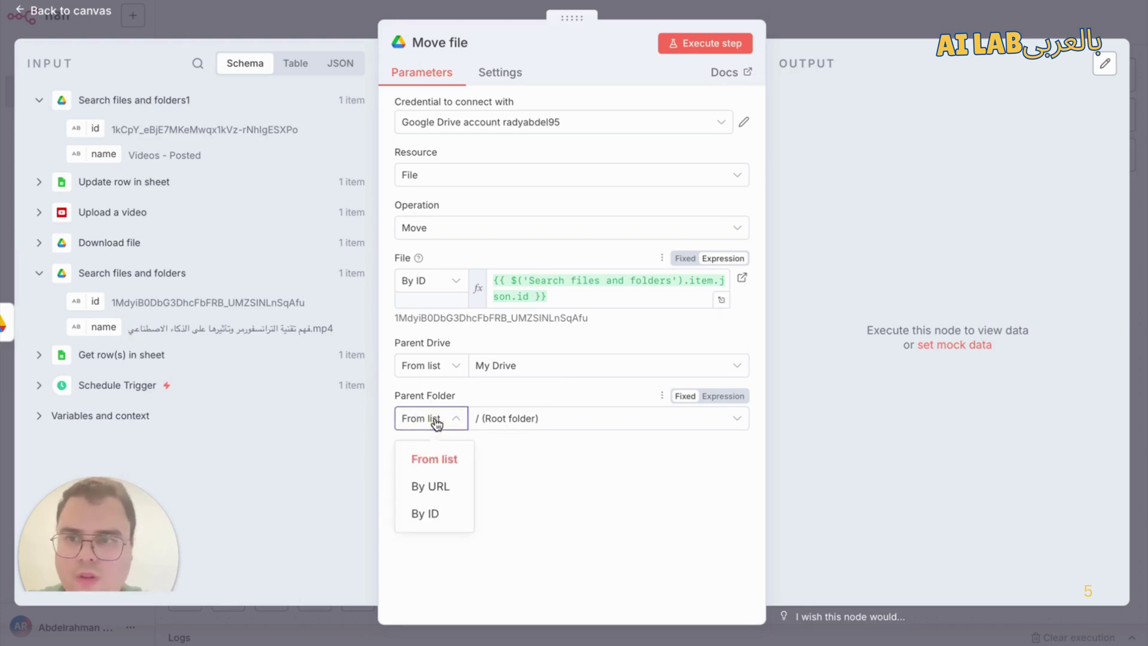
pyautogui.click(427, 513)
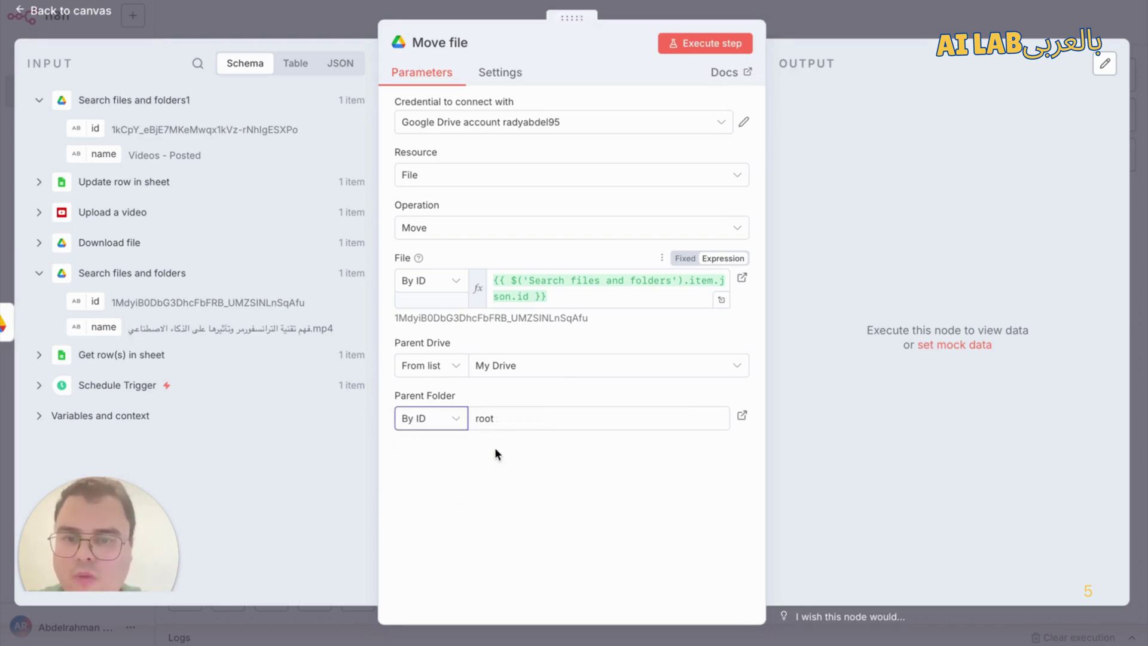
pyautogui.click(540, 413)
pyautogui.click(540, 413)
pyautogui.press('BackSpace')
pyautogui.press('BackSpace')
pyautogui.press('BackSpace')
pyautogui.press('BackSpace')
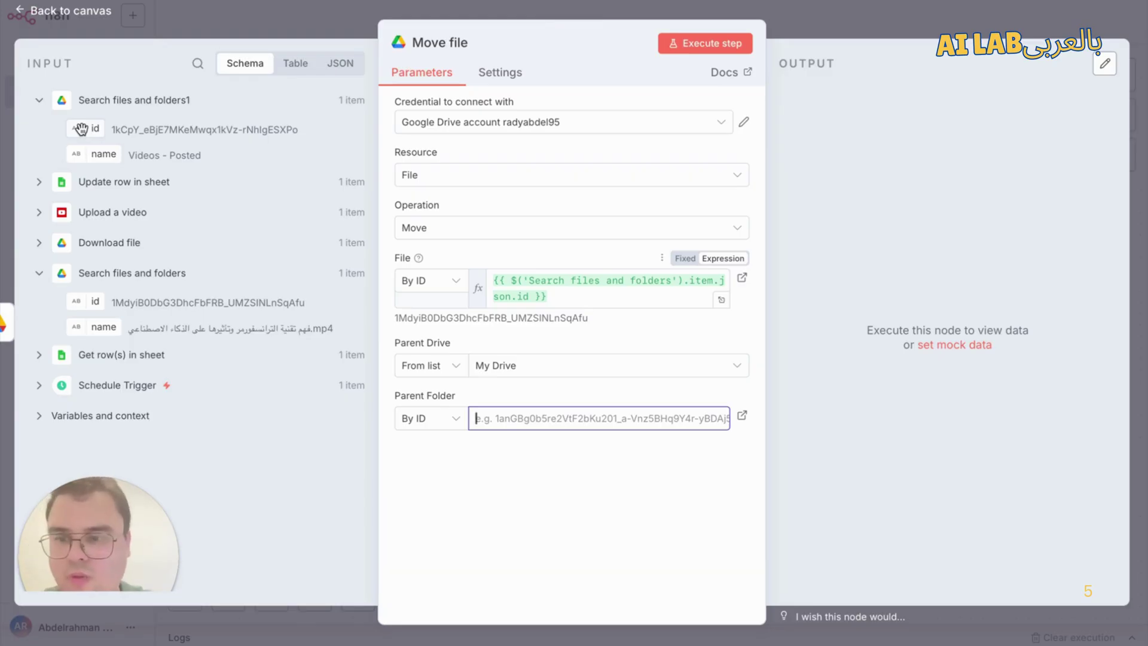
pyautogui.moveTo(81, 129); pyautogui.dragTo(526, 420)
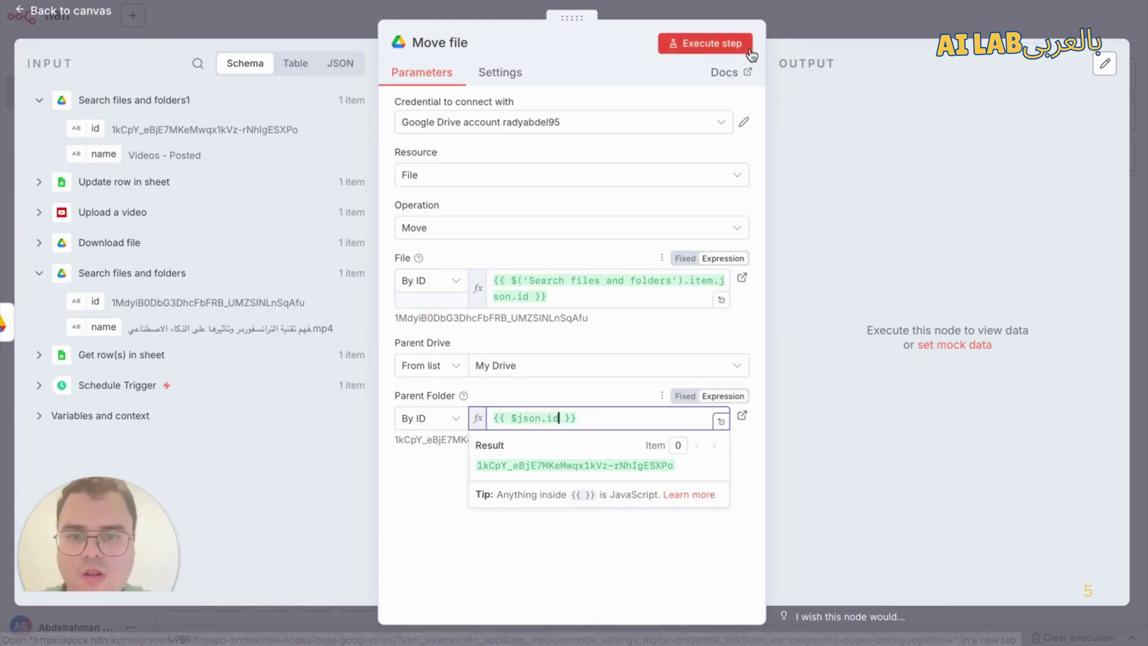
pyautogui.click(689, 45)
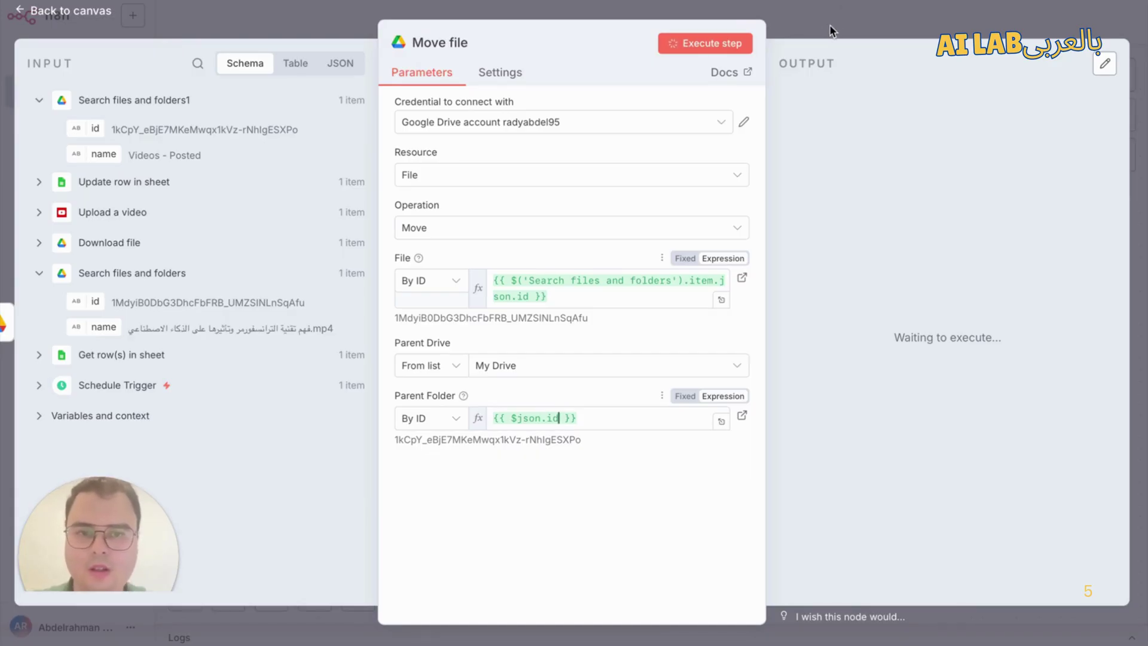
# Step: Run the workflow through the Move file node and save it
pyautogui.click(837, 23)
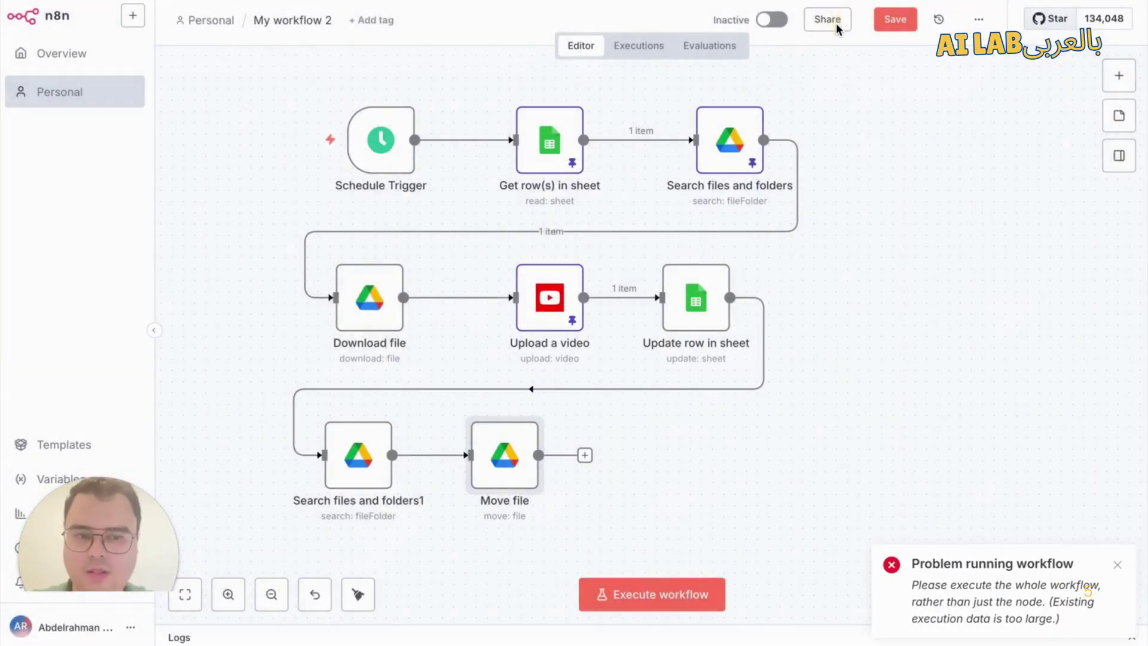
pyautogui.moveTo(487, 433)
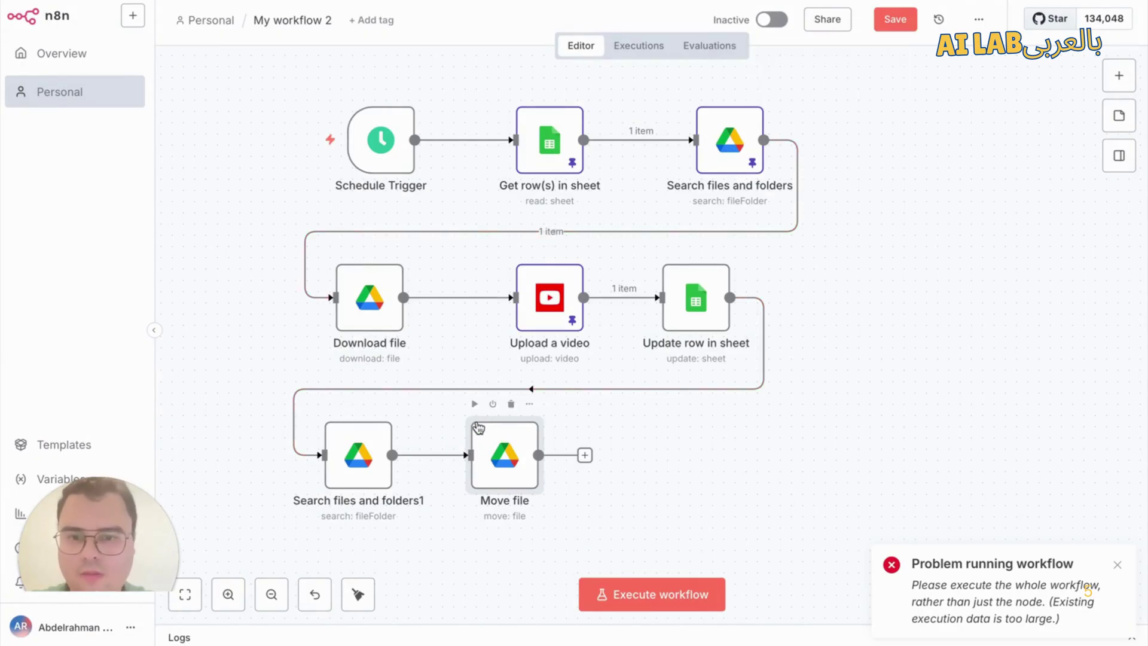
pyautogui.click(475, 404)
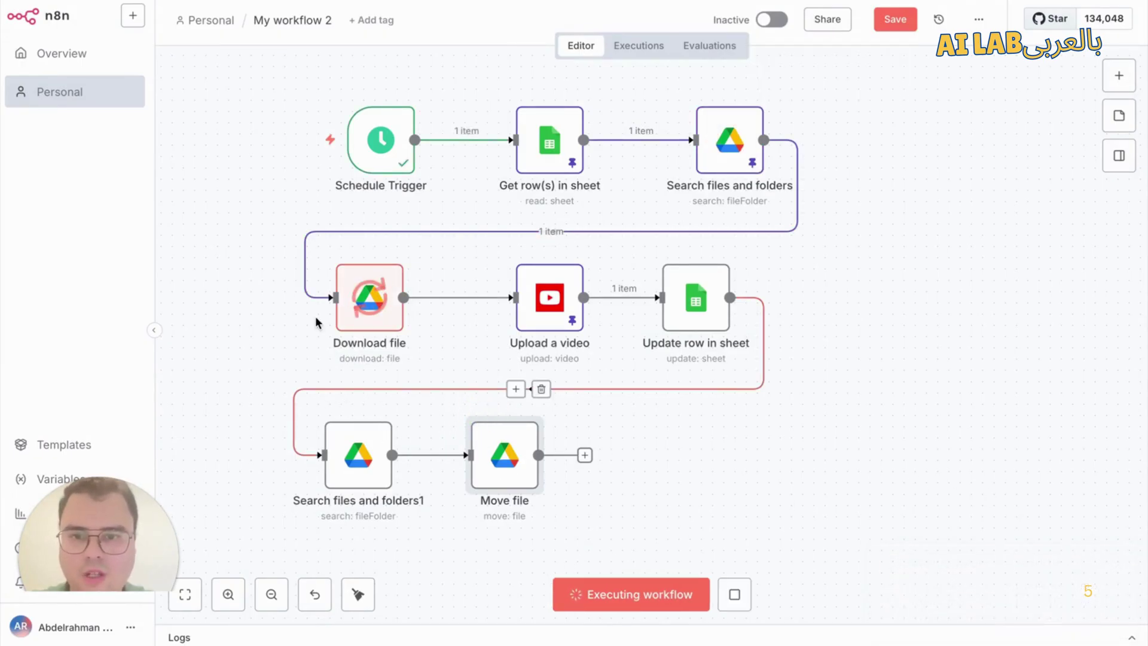
pyautogui.hotkey('ctrl', 's')
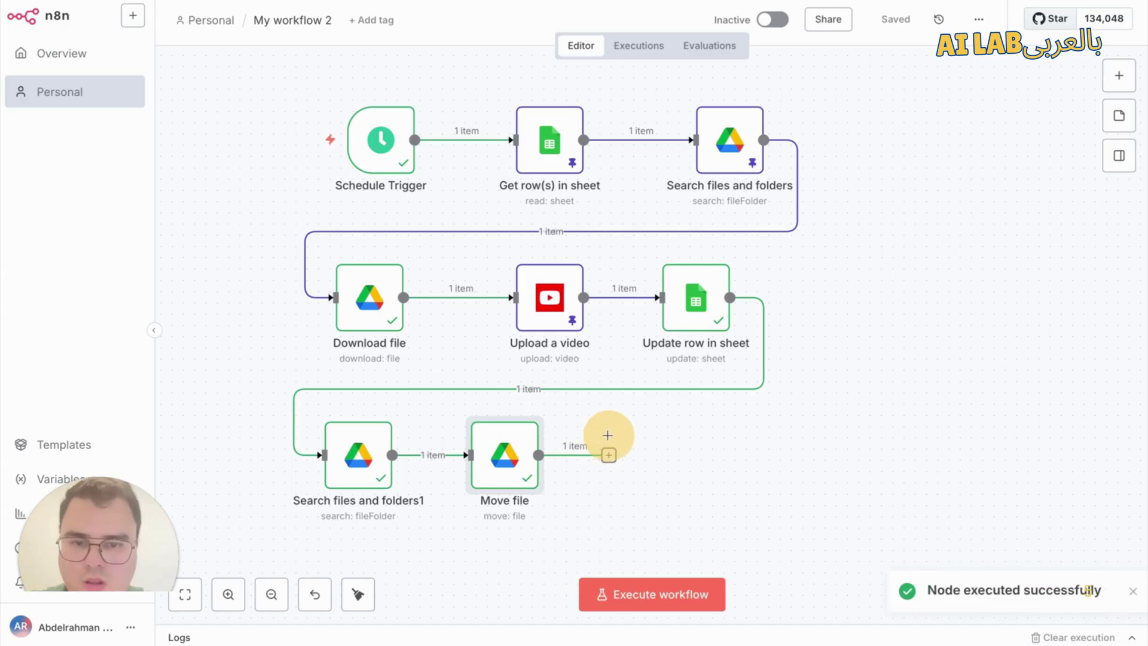
# Step: Shift the Move file node slightly right and check its output
pyautogui.moveTo(522, 443); pyautogui.dragTo(571, 436)
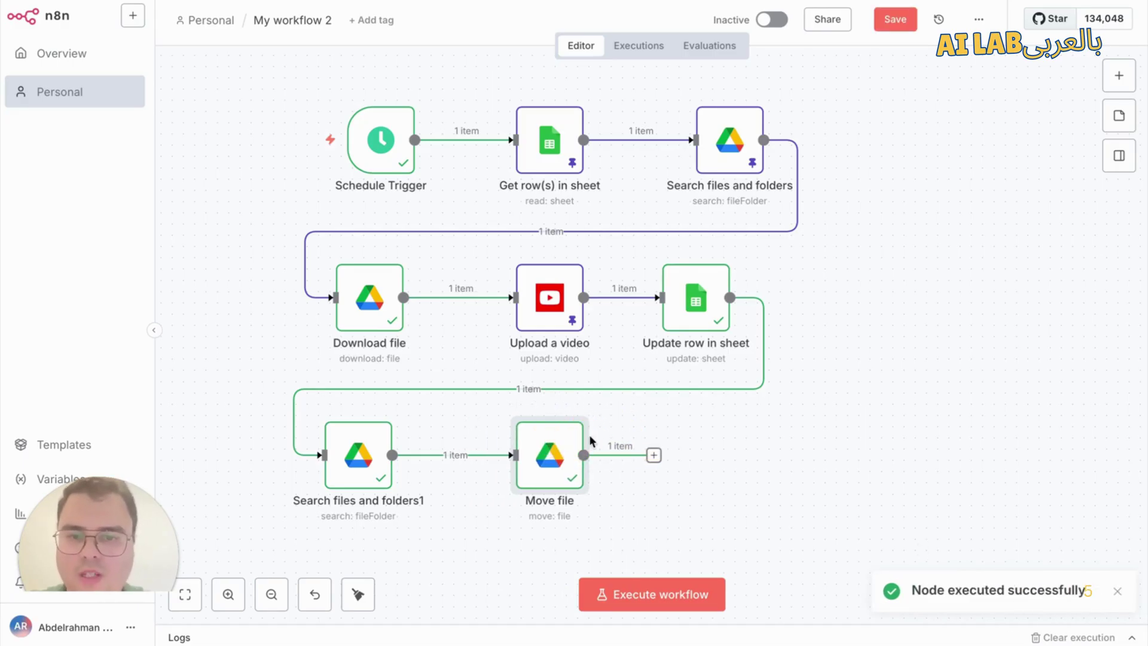
pyautogui.doubleClick(562, 442)
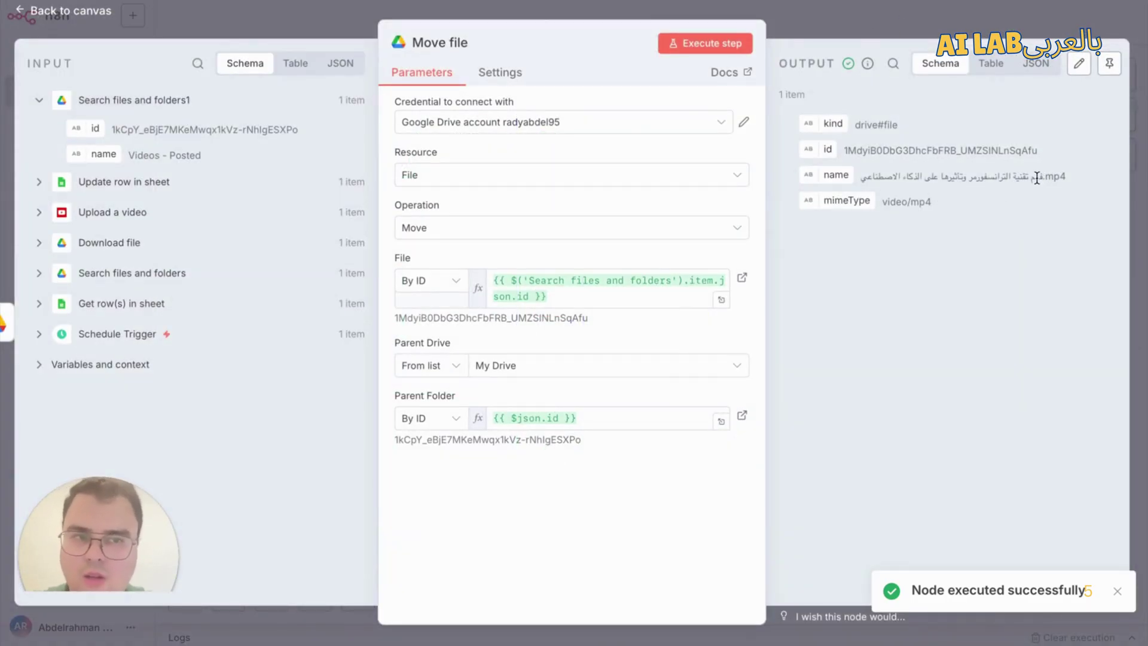
pyautogui.press('Escape')
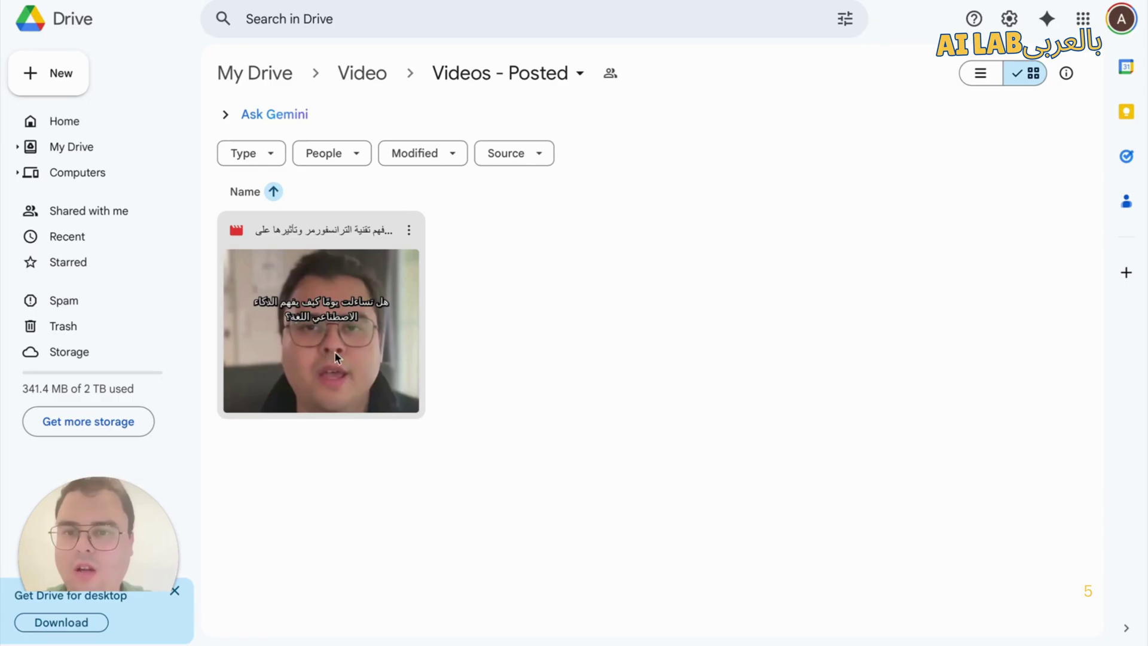
# Step: Return to the n8n workflow after seeing the video in Videos - Posted
pyautogui.click(149, 6)
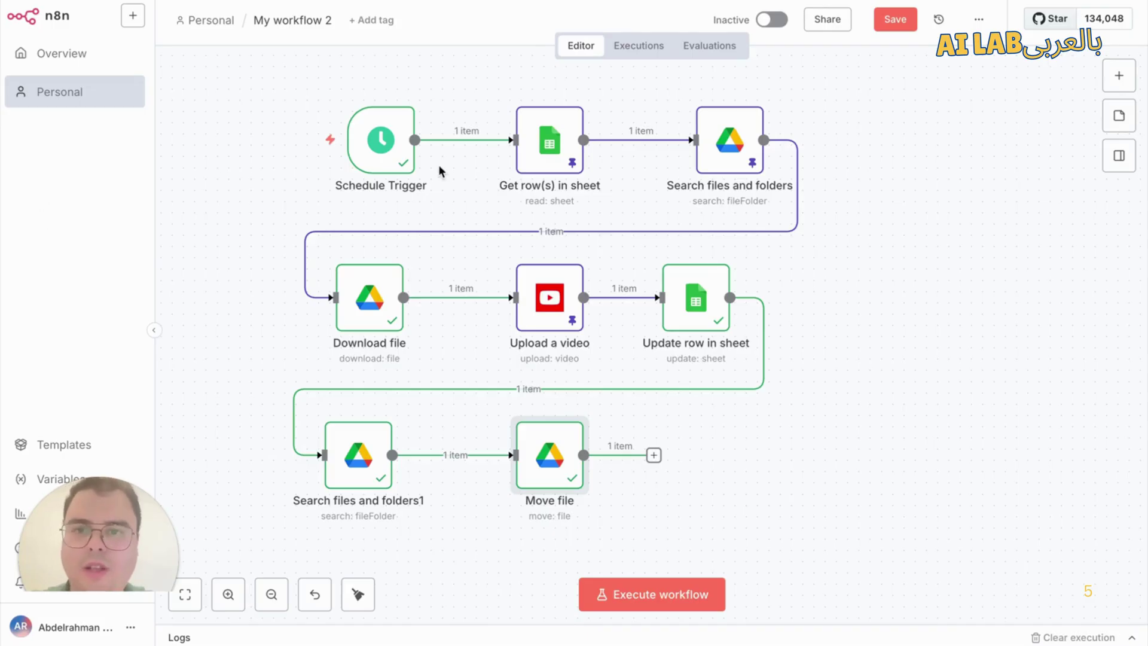
# Step: Save 'My workflow 2', switch it from Inactive to Active, and acknowledge the activation notice
pyautogui.moveTo(368, 128)
pyautogui.moveTo(374, 144); pyautogui.dragTo(351, 140)
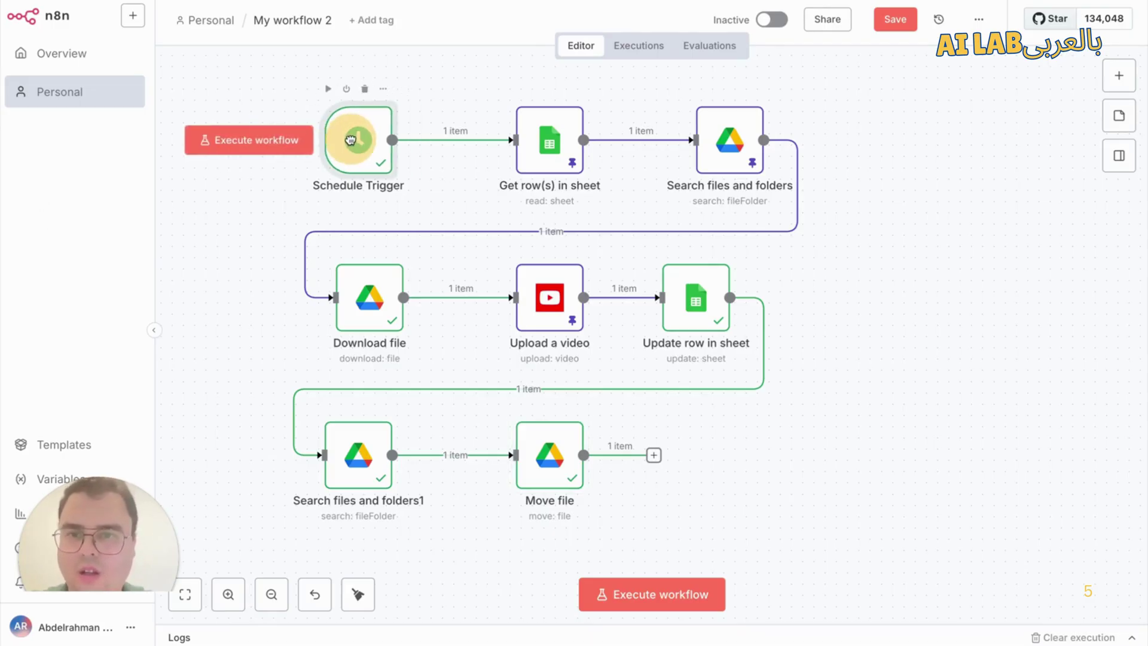
pyautogui.click(908, 23)
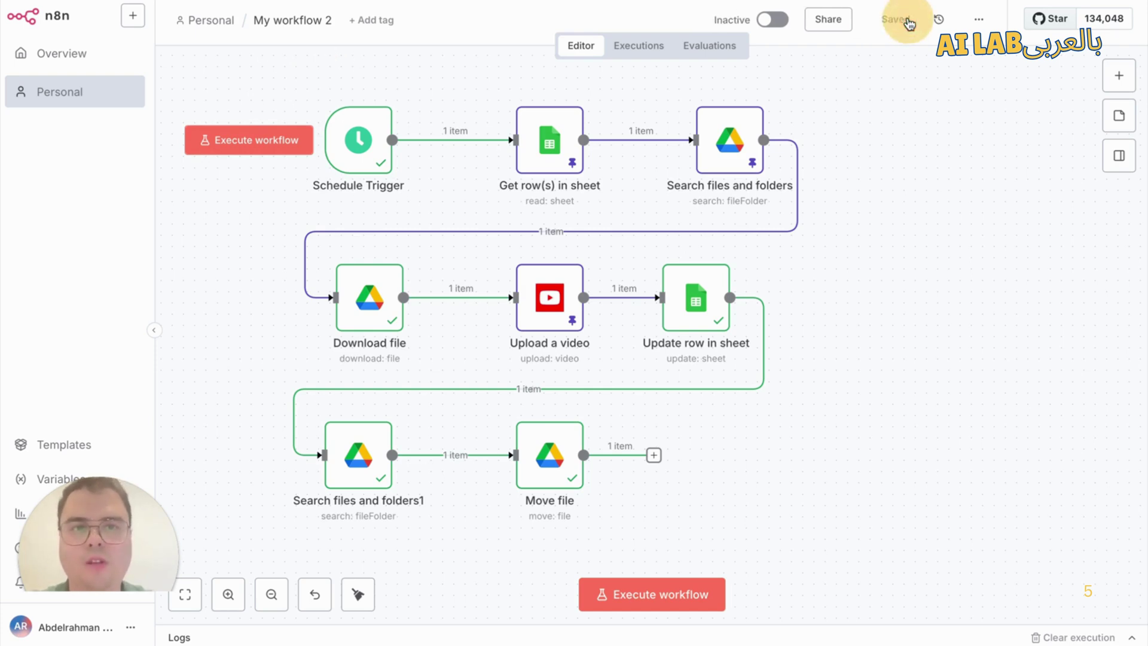
pyautogui.click(767, 22)
pyautogui.click(714, 367)
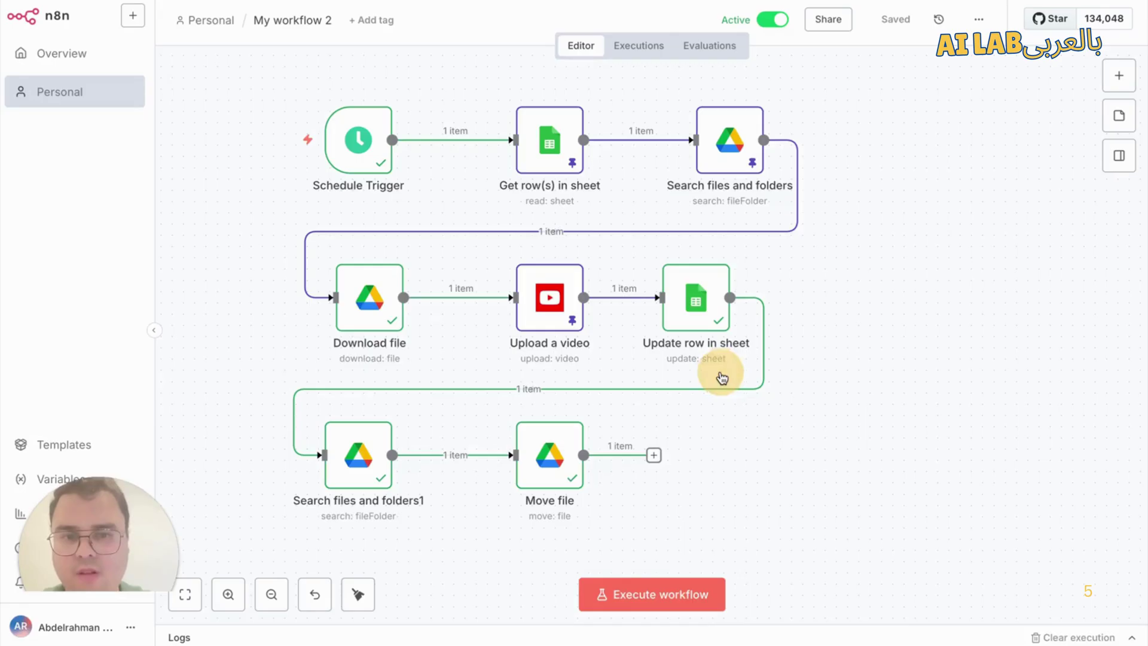
pyautogui.moveTo(330, 169)
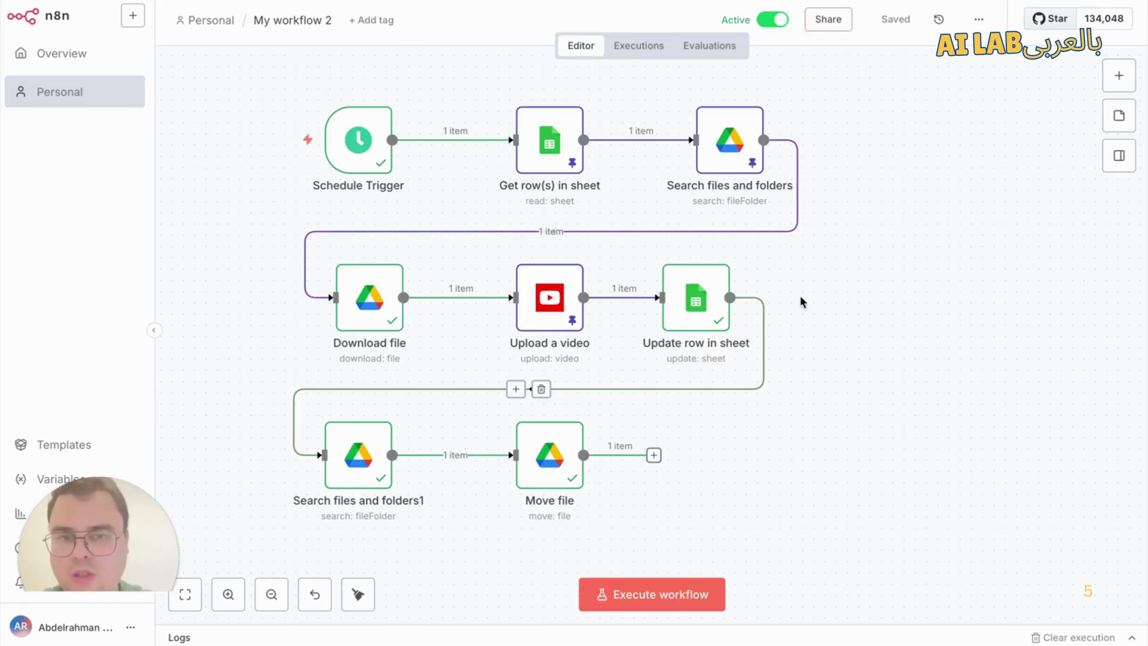